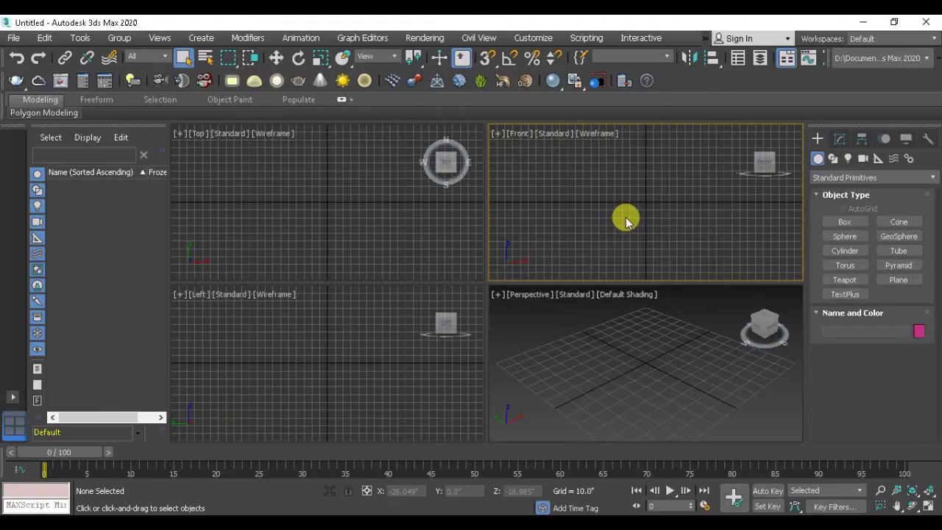
Step: Maximize the Front viewport with Alt+W so the empty scene fills the workspace
key(alt+w)
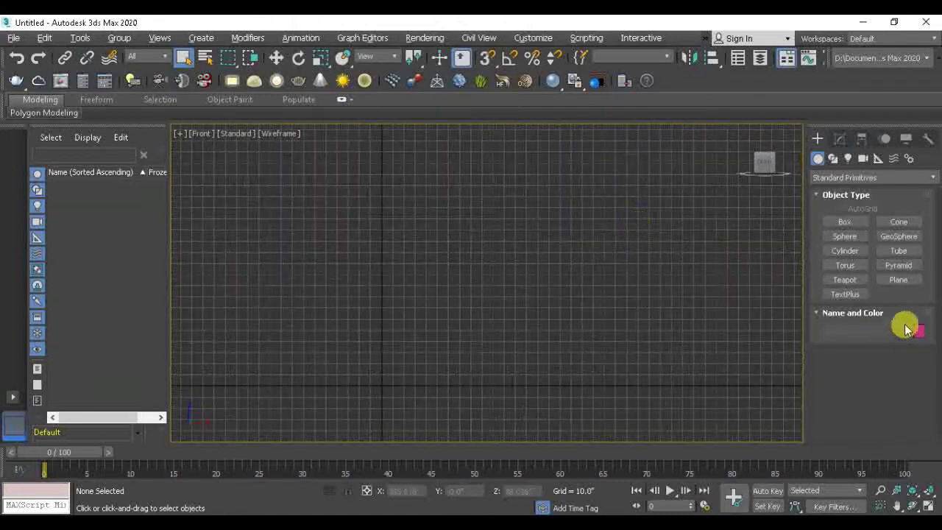
Step: Draw a plane in the Front view with 1 length segment and 1 width segment
click(899, 279)
drag(396, 208, 631, 373)
scroll(860, 427, down, 2)
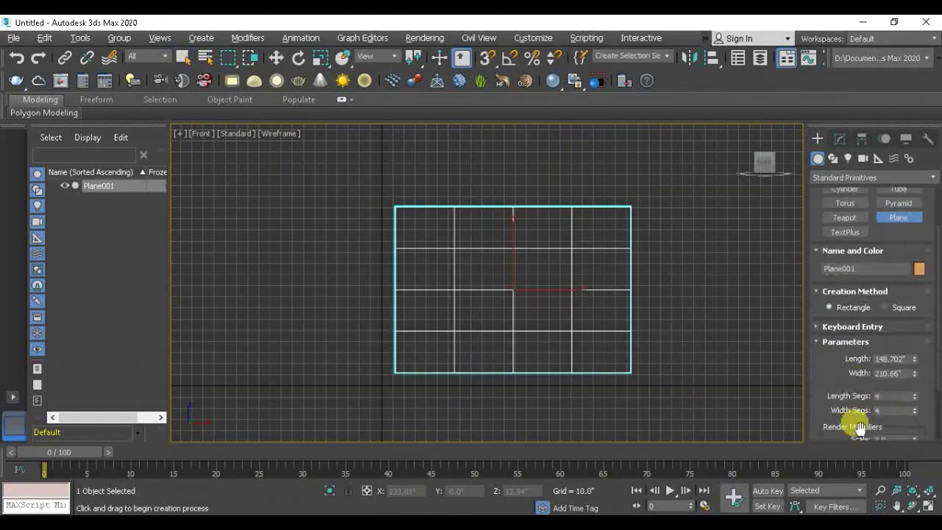
text(1)
click(882, 410)
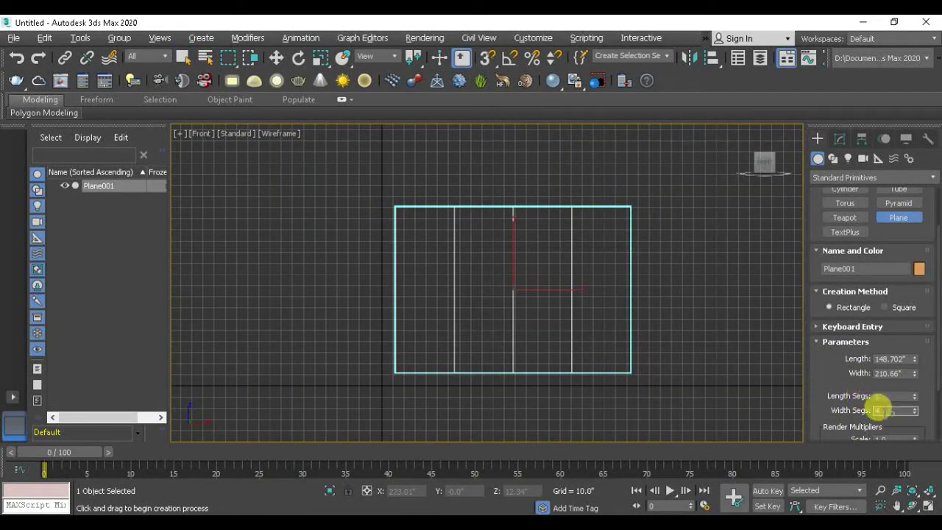
text(1)
key(Return)
Step: Set the plane's length and width to 30 and finish plane creation
click(894, 358)
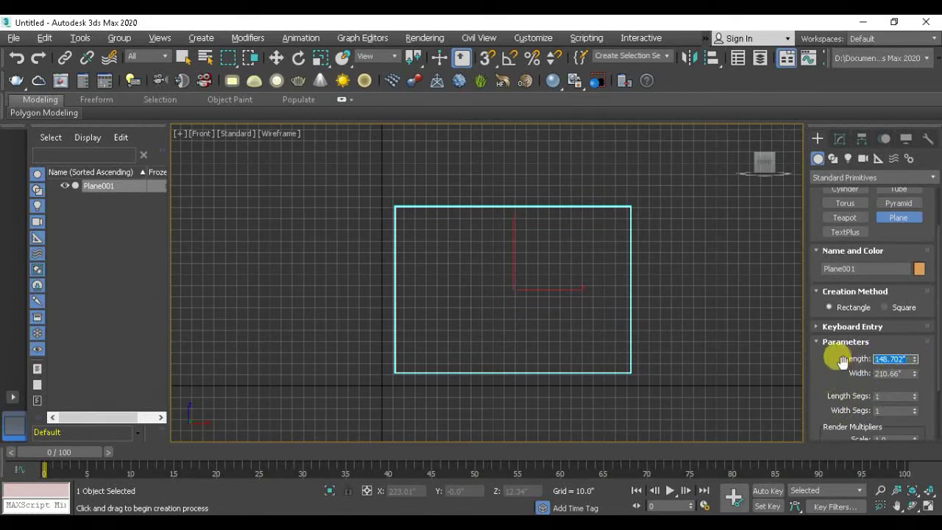
text(30)
key(Tab)
text(0)
key(Return)
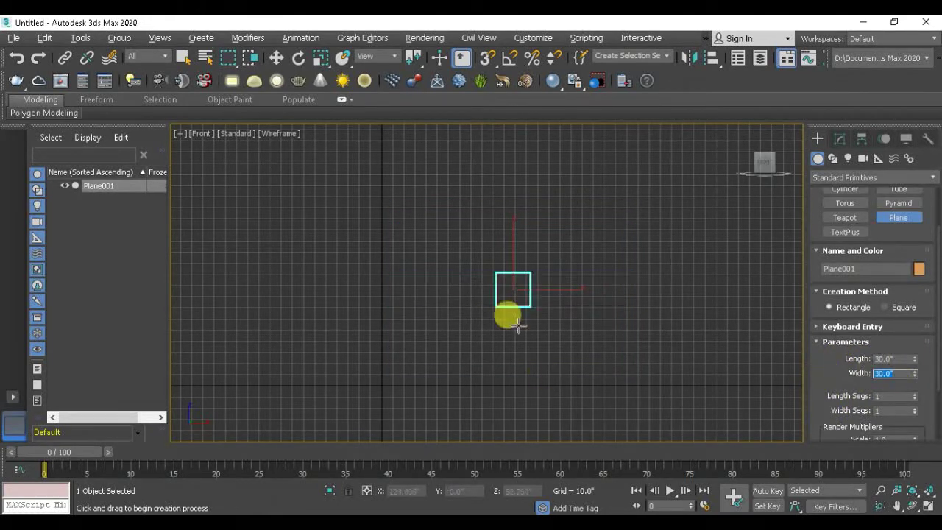
scroll(505, 316, up, 3)
right_click(507, 337)
scroll(479, 267, up, 3)
scroll(463, 298, down, 2)
scroll(463, 298, up, 2)
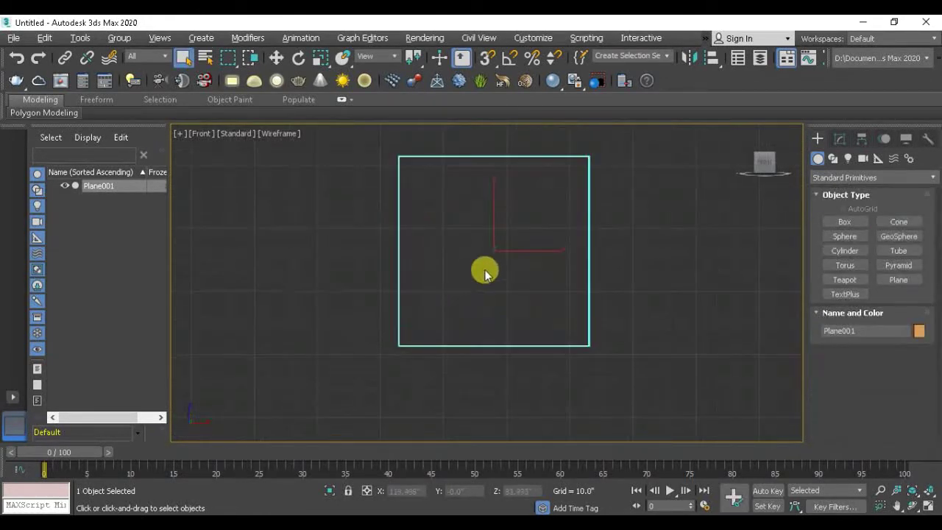
click(833, 159)
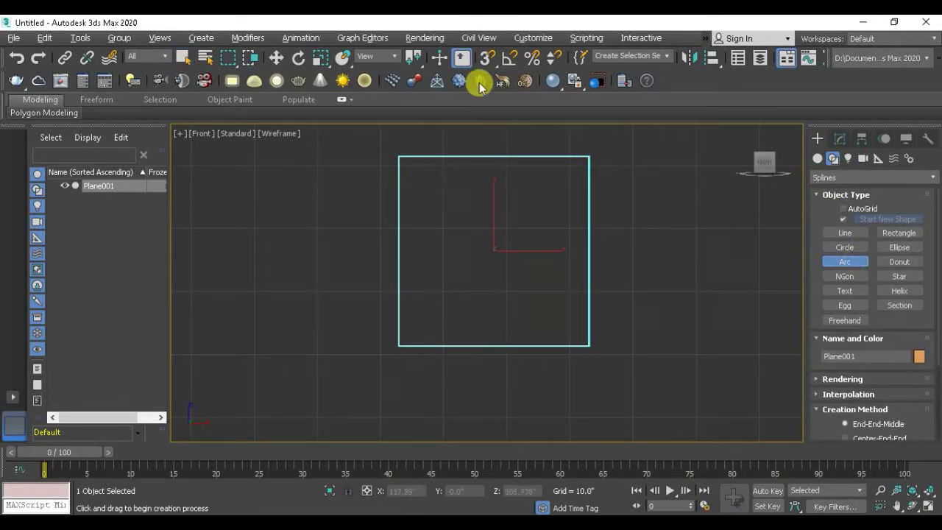
Step: With midpoint snaps on, draw an arc from the plane's top to bottom midpoint, bulging left
key(s)
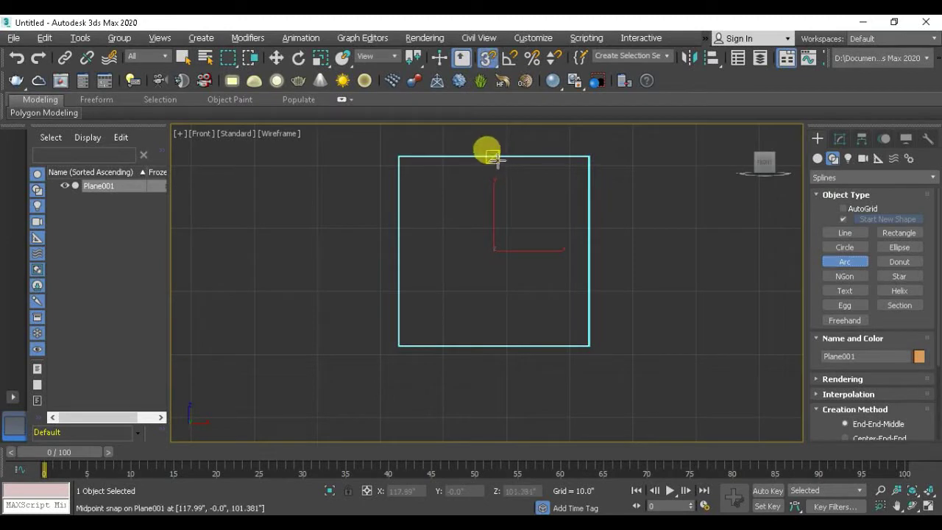
drag(494, 157, 493, 345)
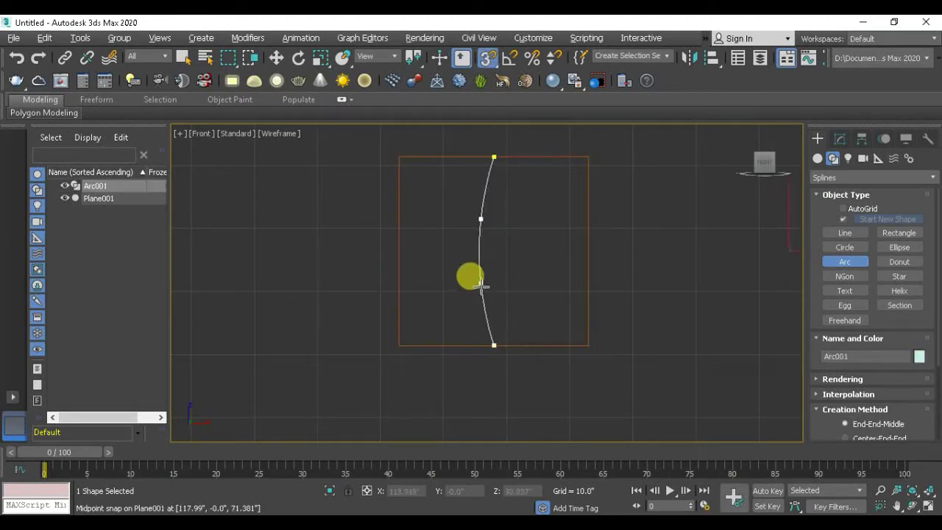
click(447, 272)
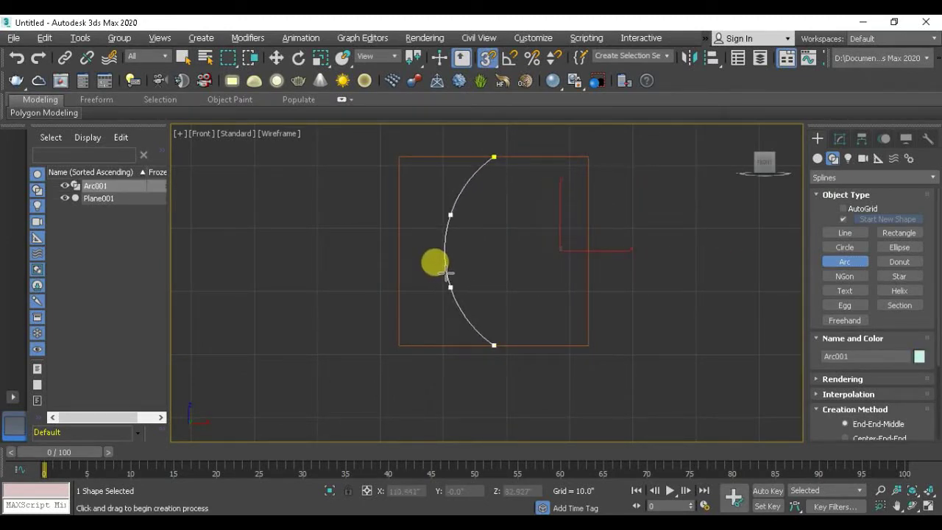
scroll(547, 294, up, 2)
scroll(501, 252, down, 2)
right_click(452, 199)
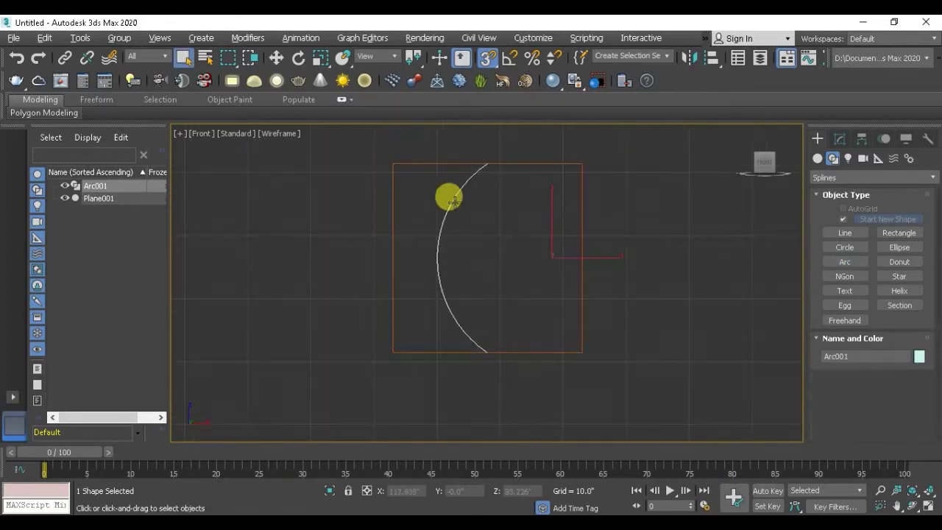
Step: Show the arc's parameters in the Modify panel and bring up its quad menu
key(w)
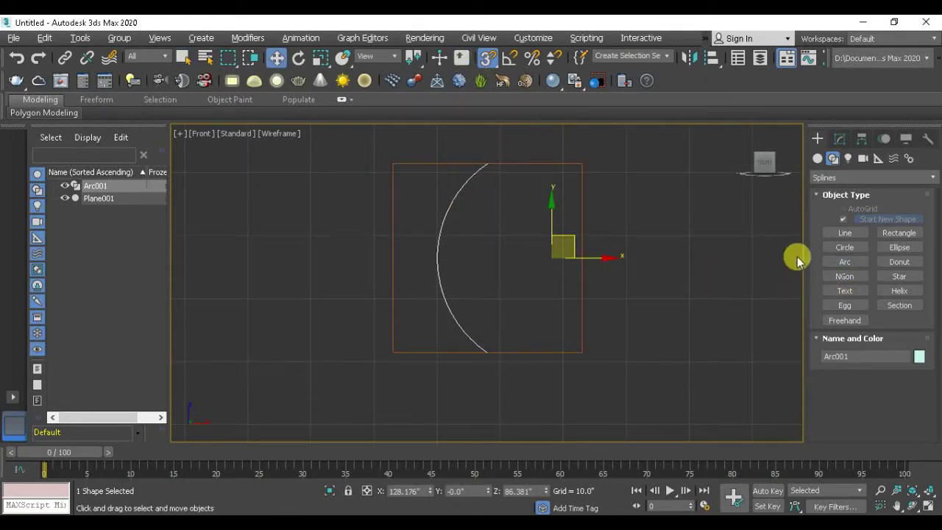
click(840, 139)
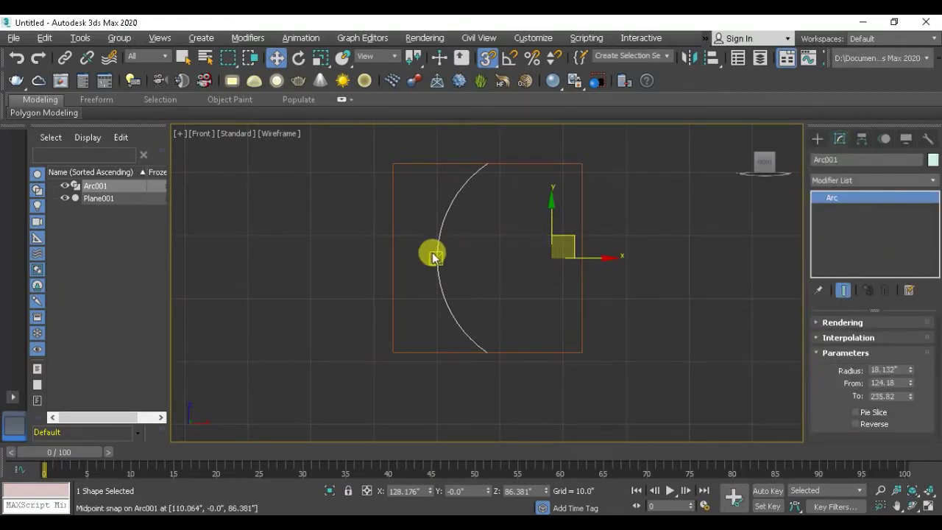
right_click(444, 206)
mouse_move(486, 350)
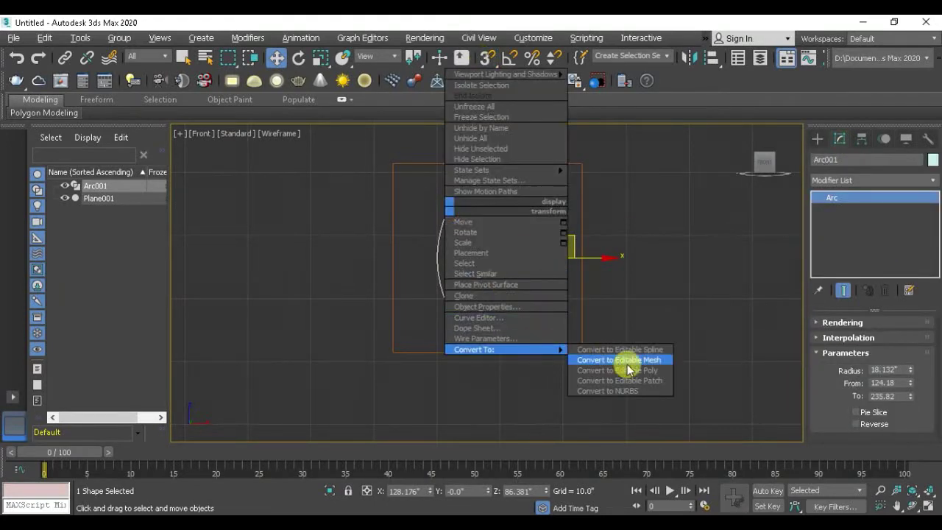
Step: Convert the arc to an editable spline and scale up both end vertices' tangent handles
click(647, 355)
key(1)
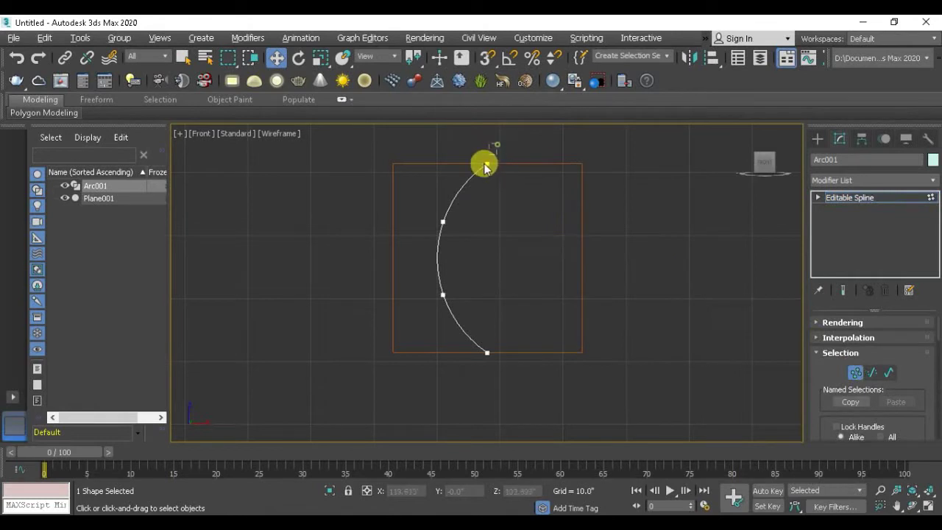
click(488, 162)
ctrl+click(486, 353)
key(r)
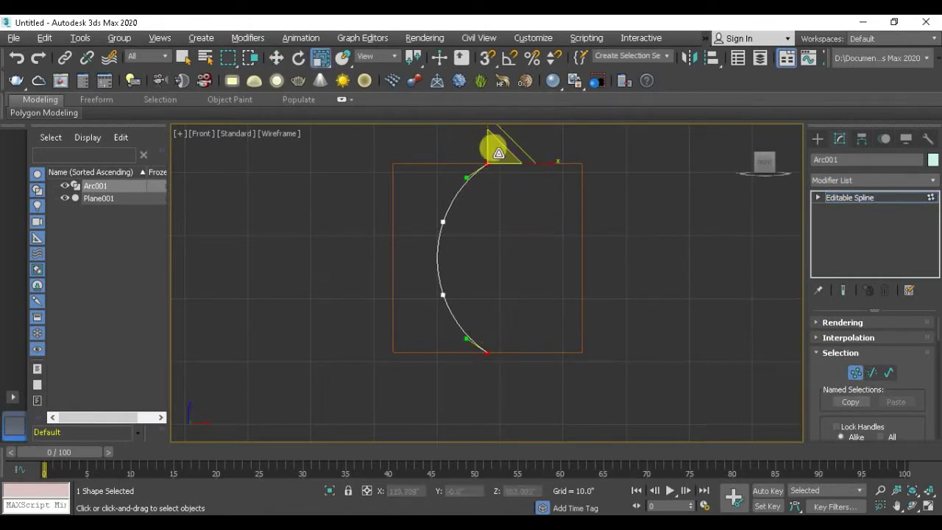
scroll(523, 265, down, 3)
drag(510, 181, 508, 285)
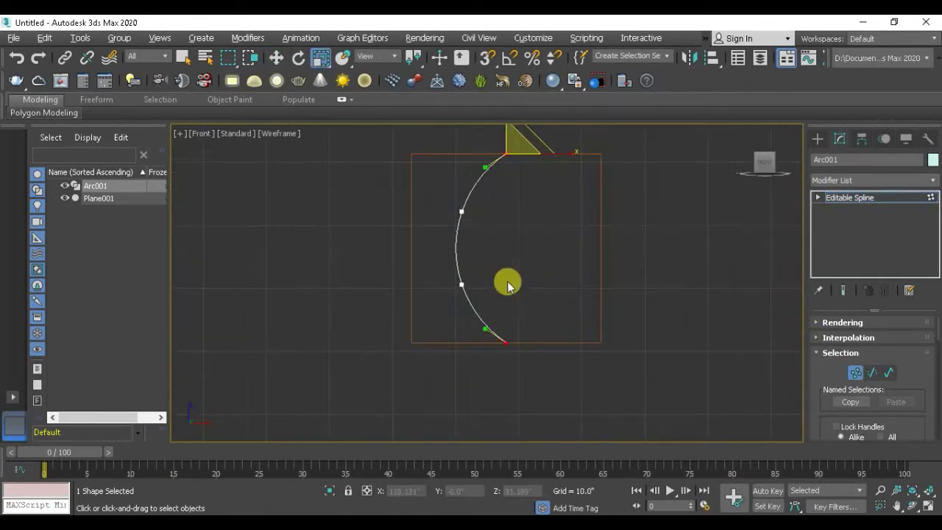
Step: In Move mode, select the arc's top vertex, then its bottom vertex
click(497, 174)
key(w)
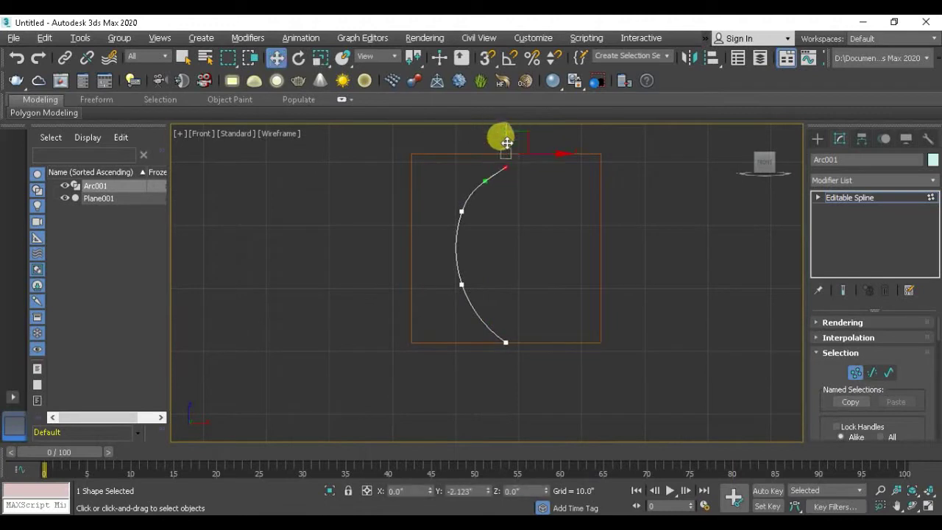
click(503, 339)
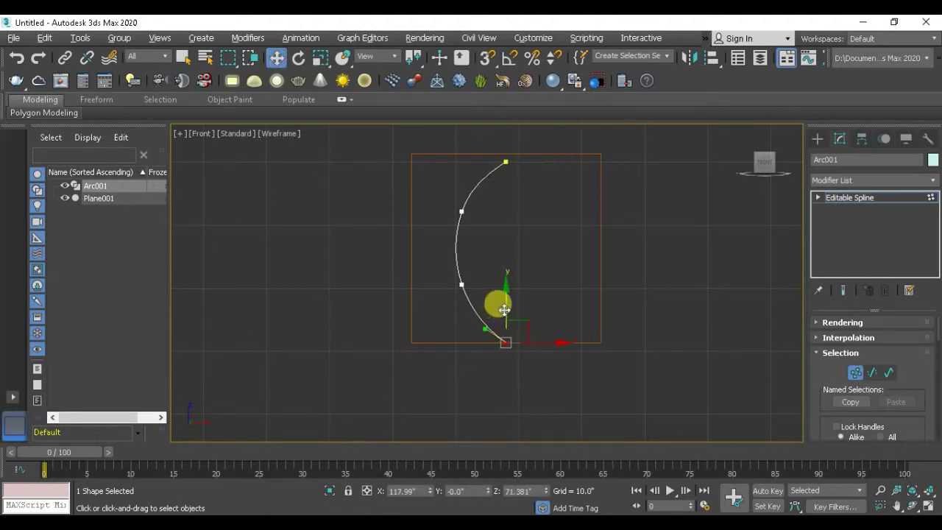
scroll(491, 187, up, 4)
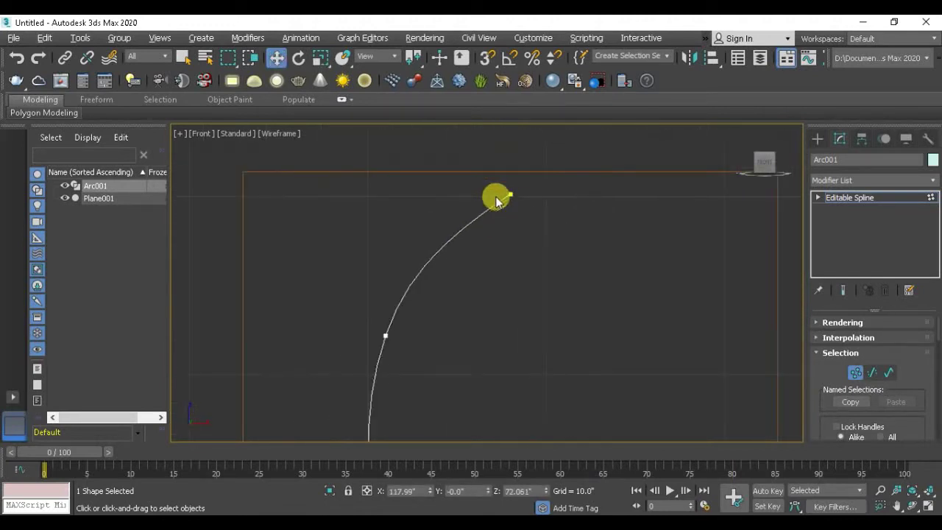
scroll(511, 198, up, 2)
click(817, 140)
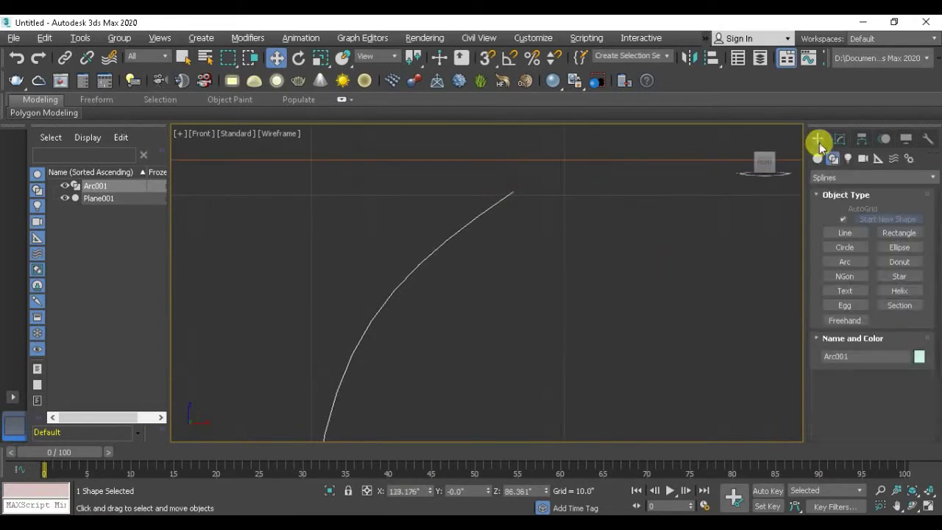
Step: With snaps on, draw a second arc from Arc001's top endpoint, curling into a small scroll
click(840, 264)
click(487, 57)
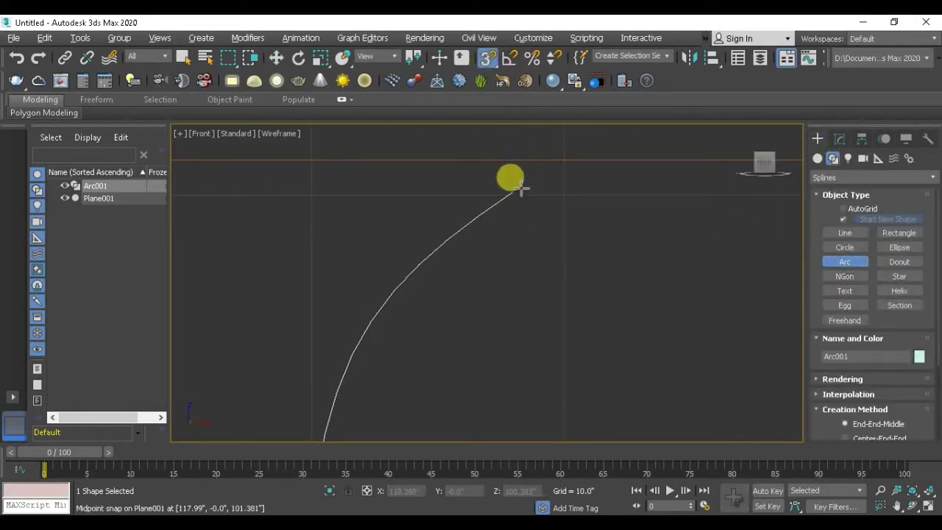
drag(513, 193, 506, 287)
click(569, 215)
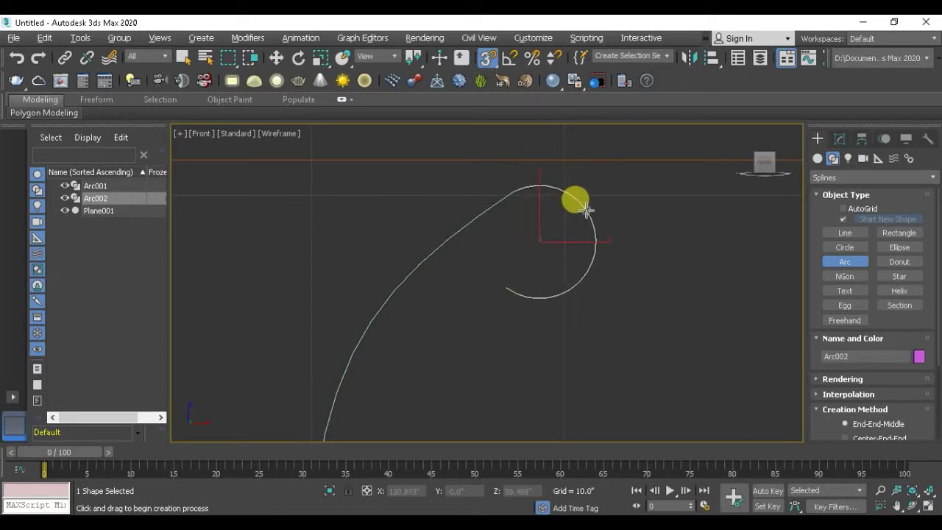
scroll(585, 210, down, 4)
Step: View the staircase railing reference photo, then close it and return to 3ds Max
click(198, 474)
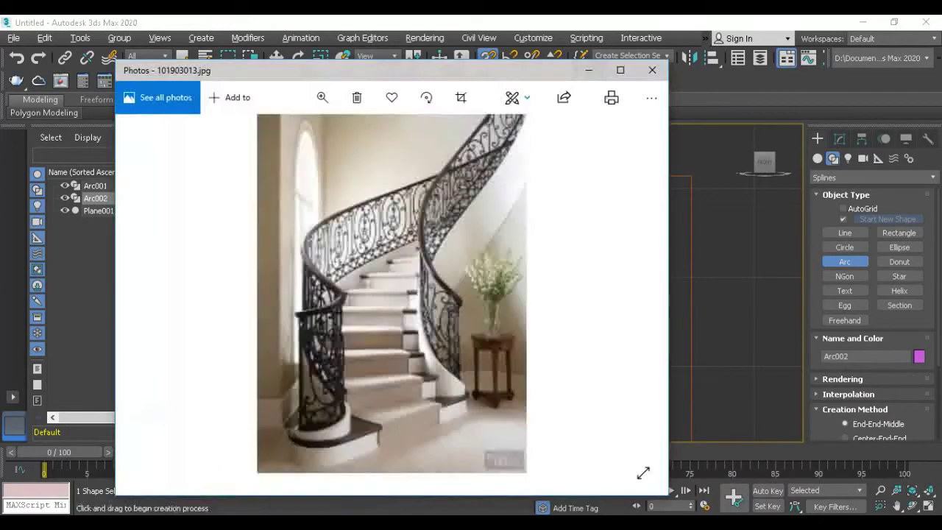
click(346, 428)
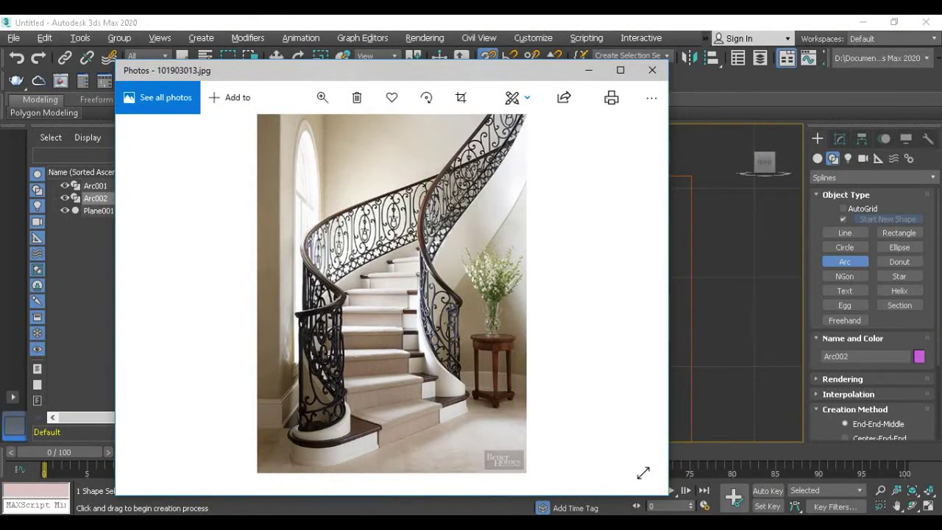
click(588, 70)
Step: Drag a small arc starting from Arc001's bottom endpoint
scroll(498, 309, up, 3)
scroll(494, 372, up, 3)
mouse_move(501, 396)
mouse_down()
mouse_move(543, 355)
mouse_move(550, 381)
mouse_up()
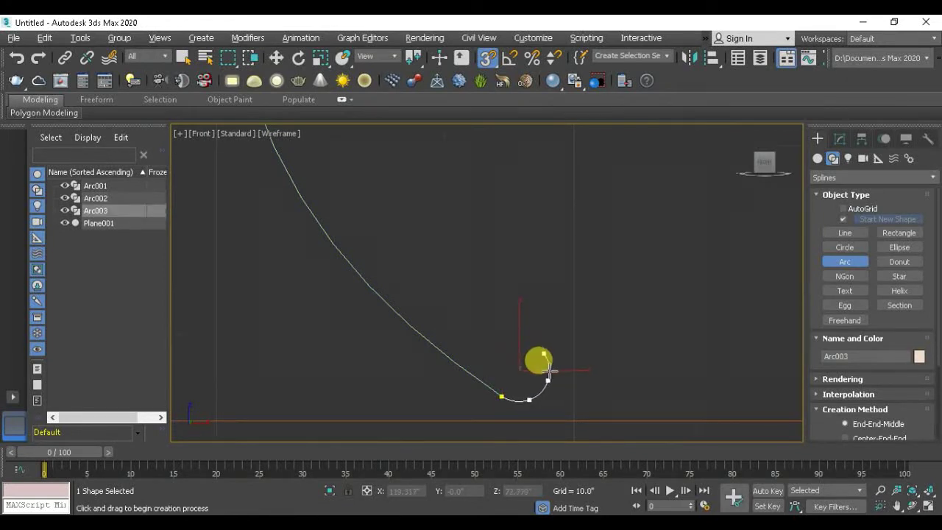
Step: Set the curl of the bottom hook arc and finish arc creation
scroll(530, 364, down, 4)
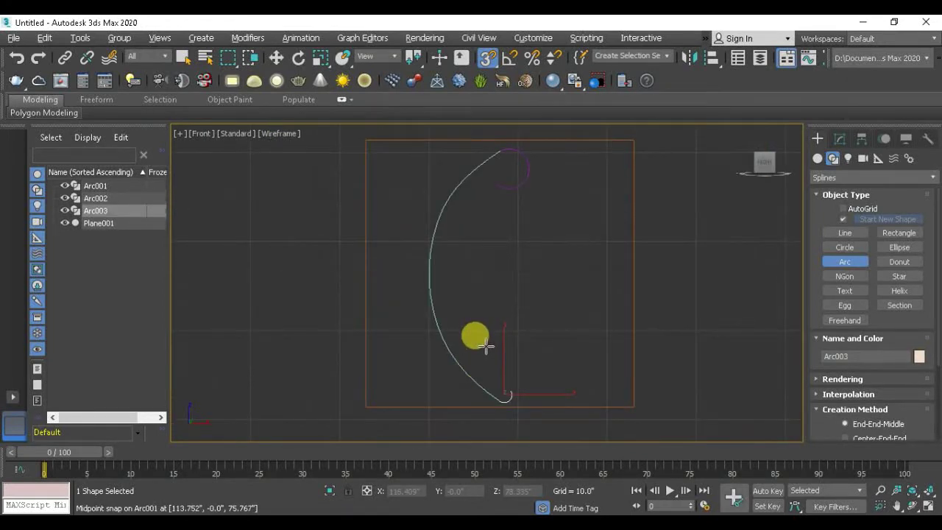
click(485, 346)
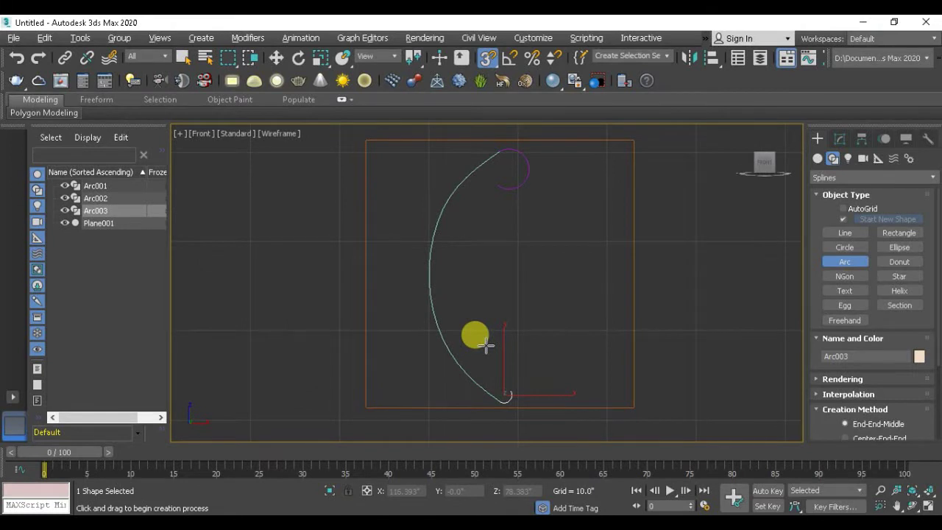
key(w)
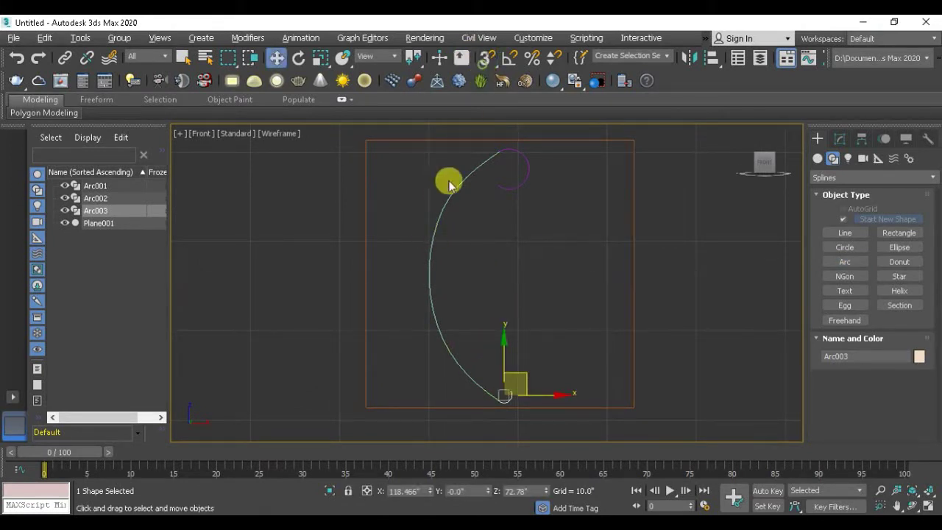
Step: Attach the top and bottom small arcs to Arc001 using Editable Spline Attach
click(449, 184)
click(840, 140)
drag(837, 374, 837, 177)
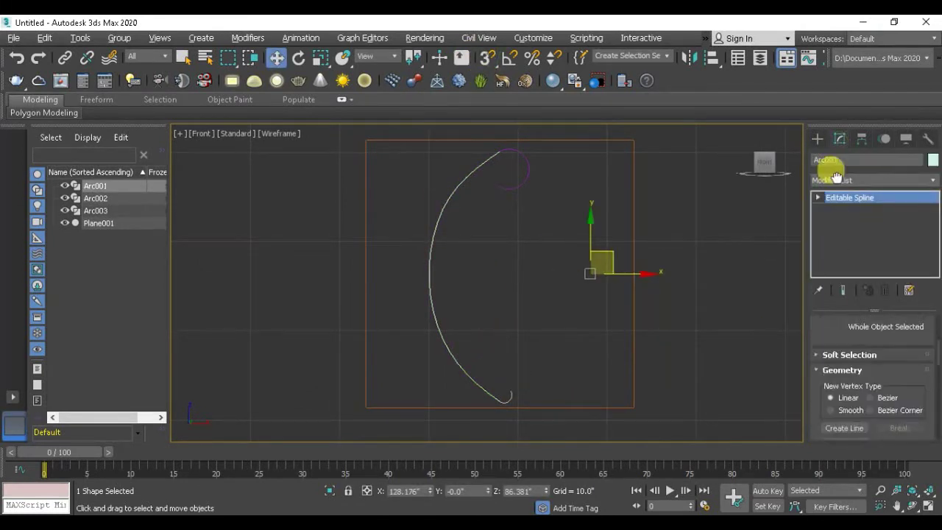
scroll(842, 382, down, 2)
click(845, 374)
click(525, 195)
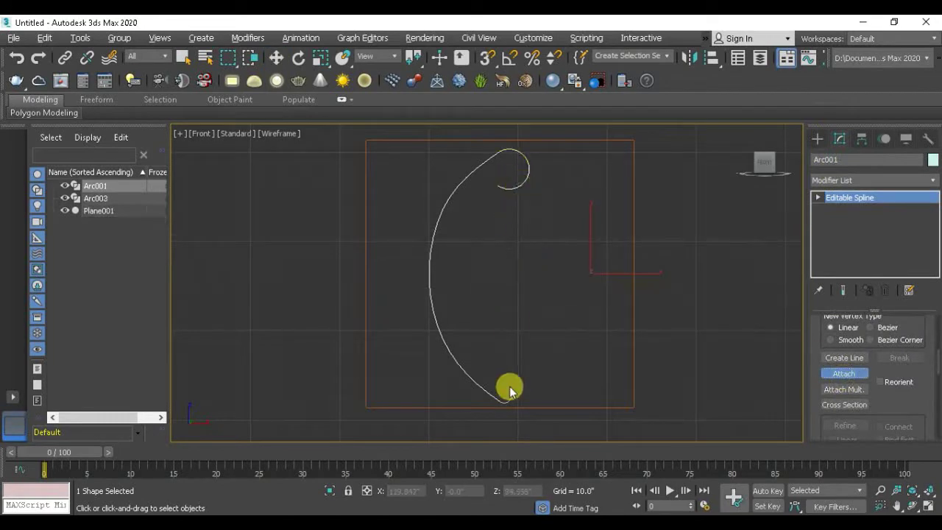
click(511, 400)
right_click(642, 289)
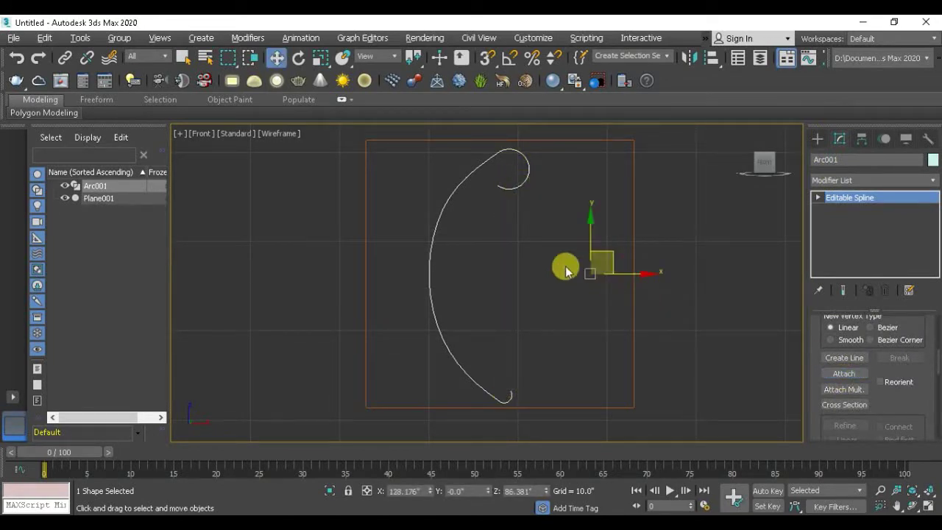
click(690, 60)
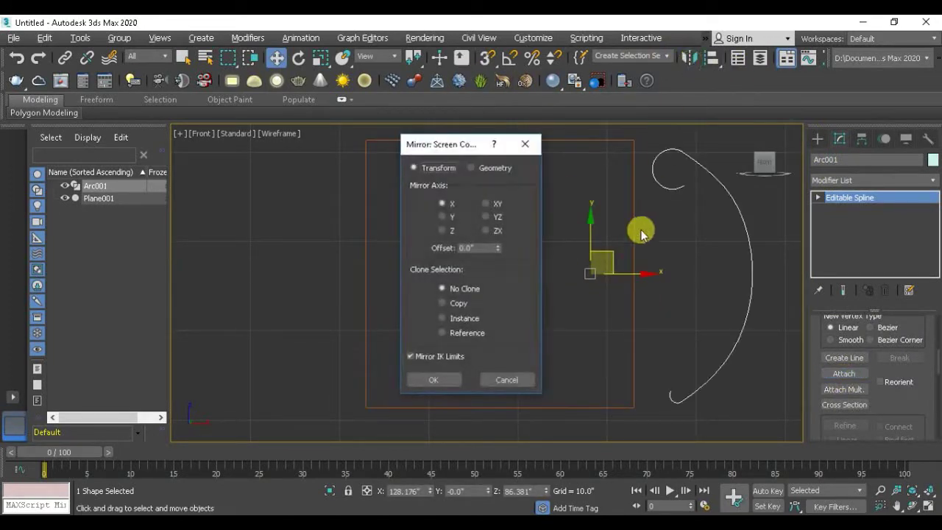
click(444, 302)
click(439, 380)
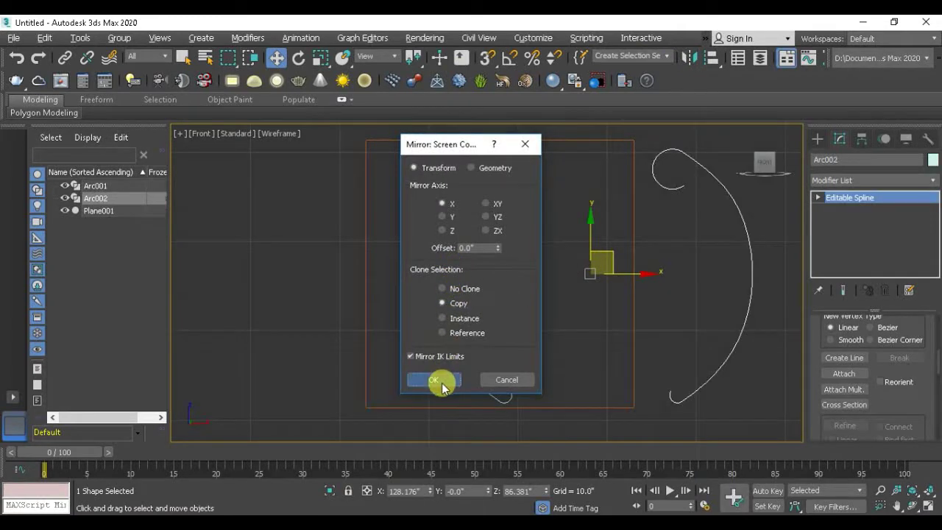
drag(653, 278, 551, 273)
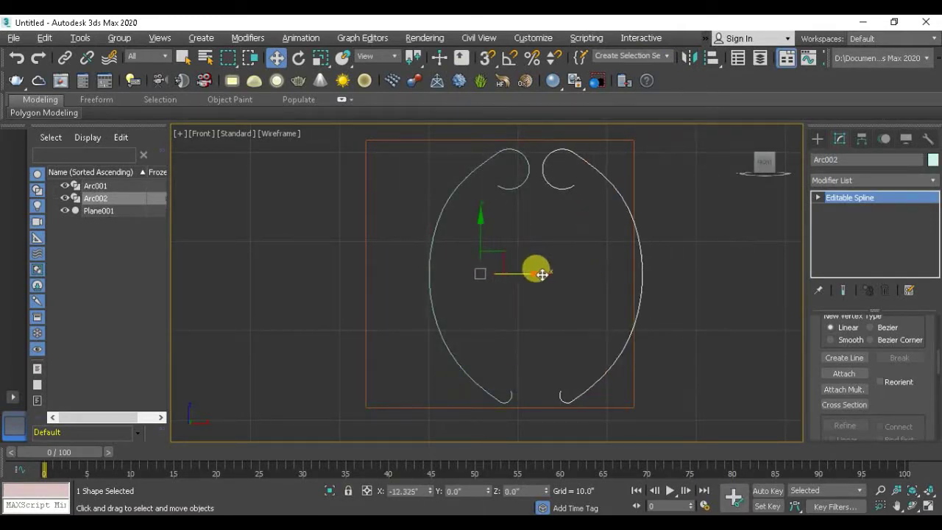
click(688, 58)
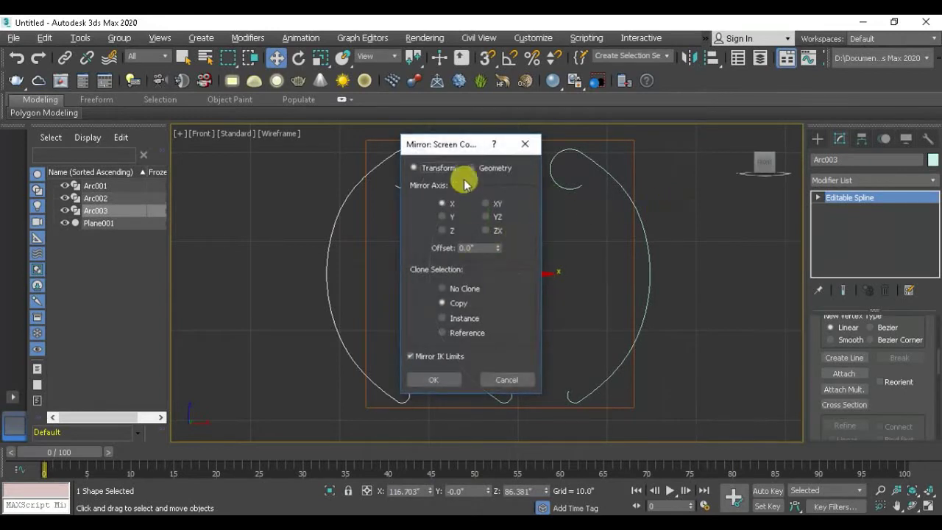
drag(476, 143, 741, 122)
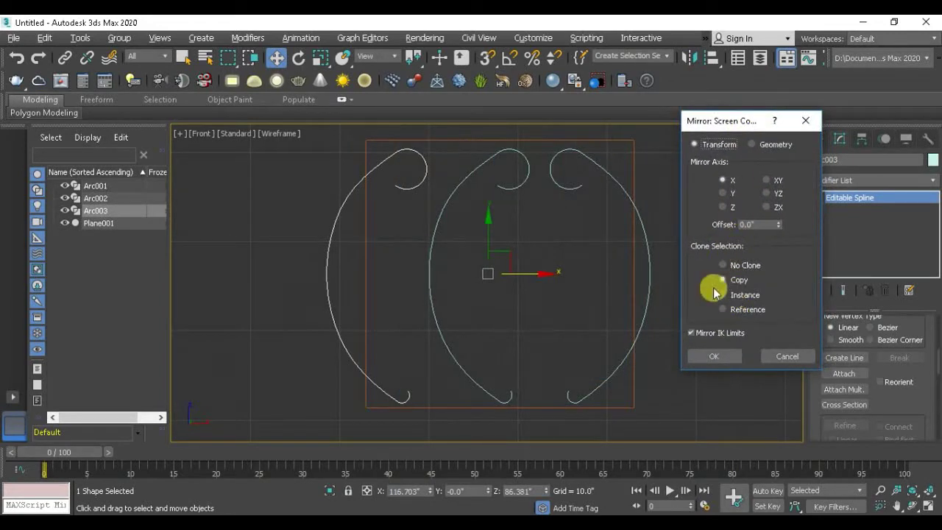
click(723, 267)
click(724, 193)
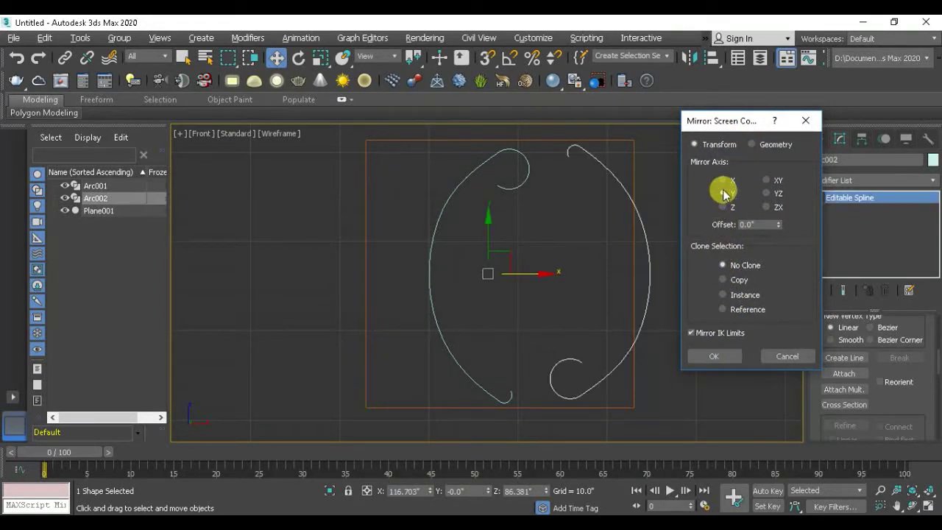
click(714, 356)
drag(542, 272, 505, 274)
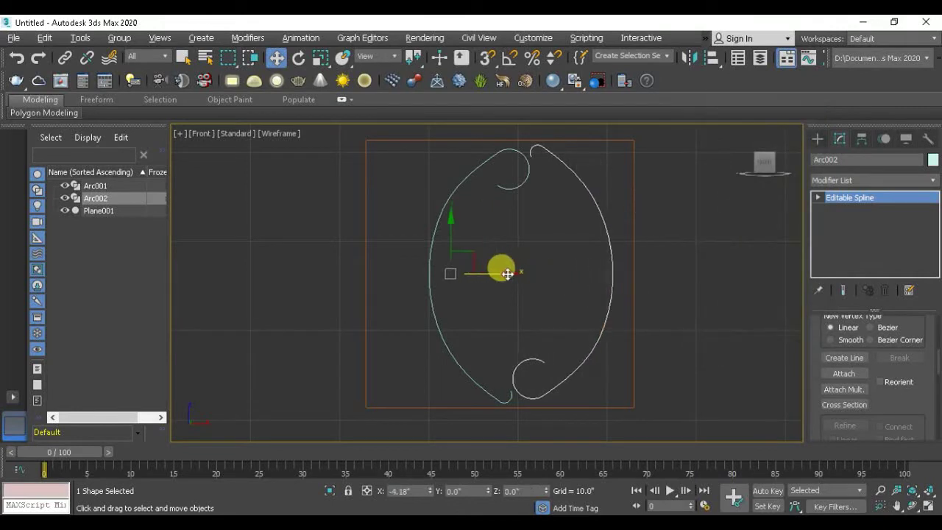
click(298, 506)
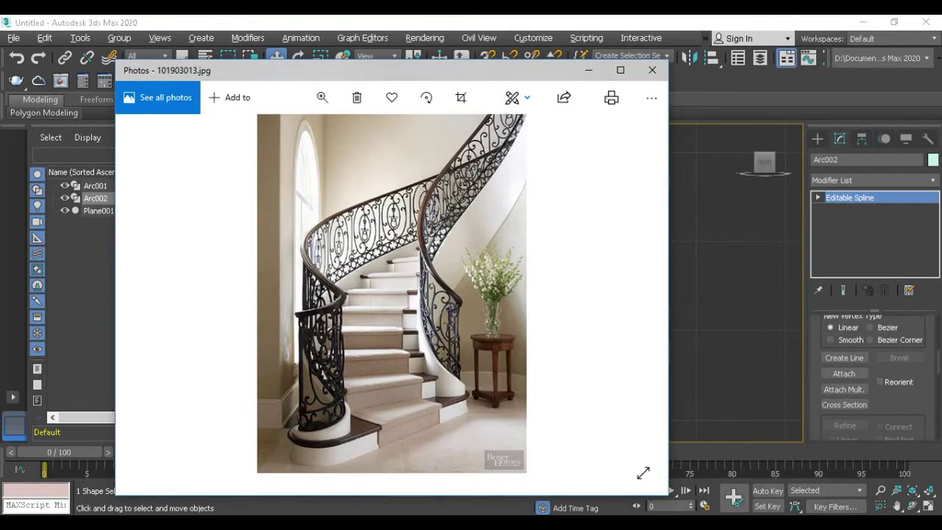
click(421, 430)
Step: Delete the mirrored right-hand arc and reselect Arc001, with snapping on for new shapes
key(Delete)
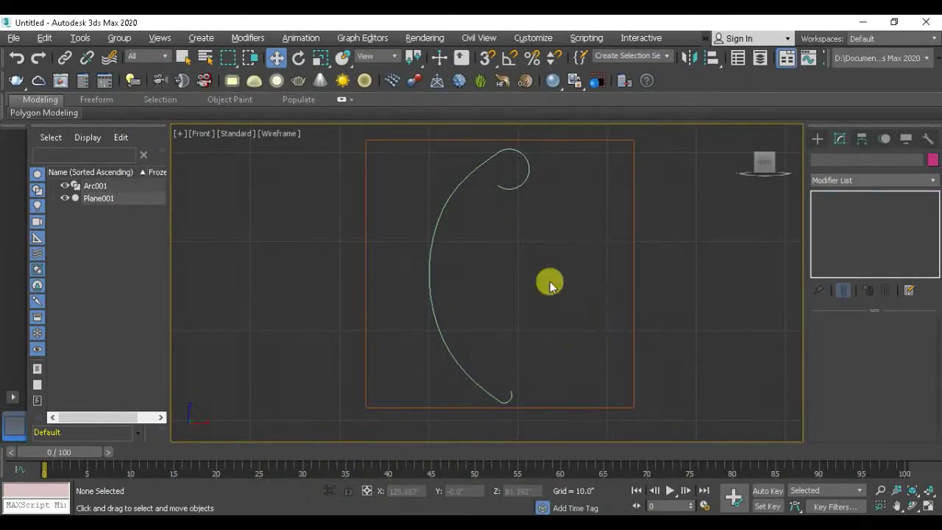
click(437, 211)
scroll(427, 228, up, 3)
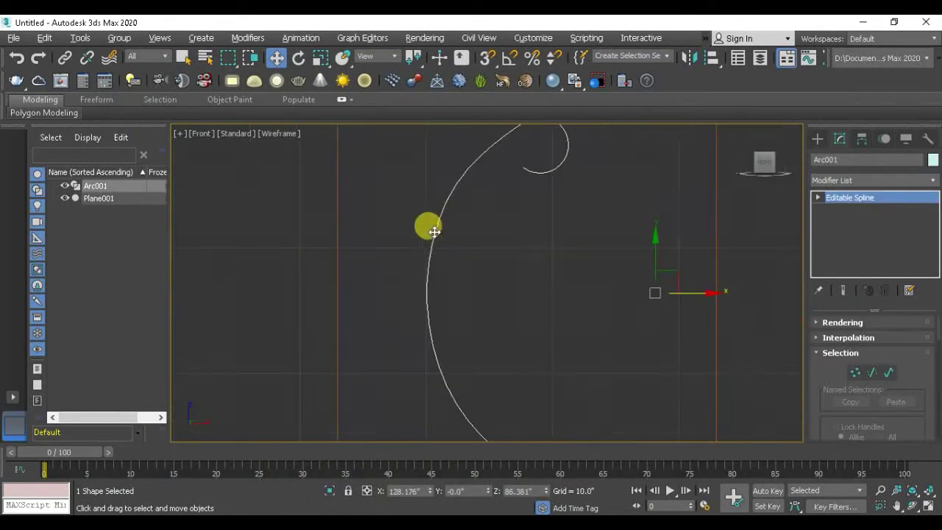
click(817, 139)
click(487, 57)
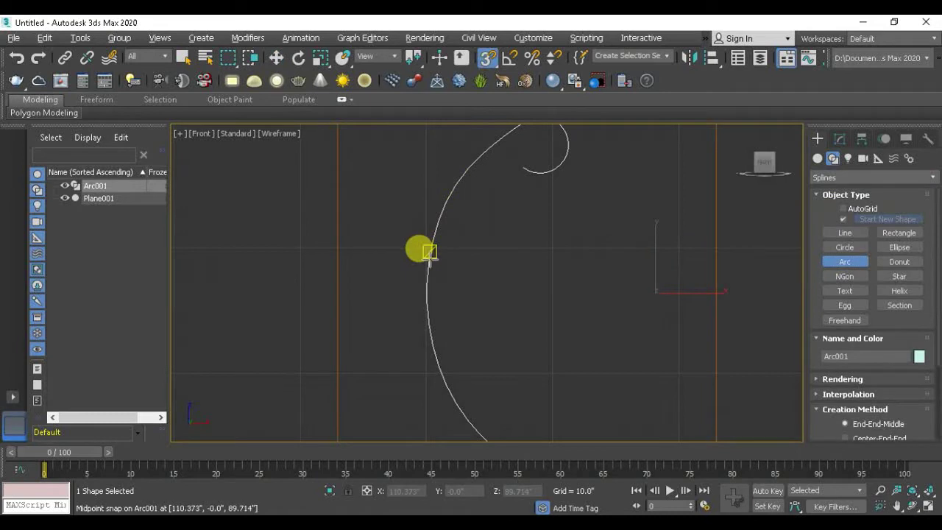
Step: Draw a small upper arc from Arc001's midpoint, cancelling a second unwanted arc
drag(430, 252, 362, 211)
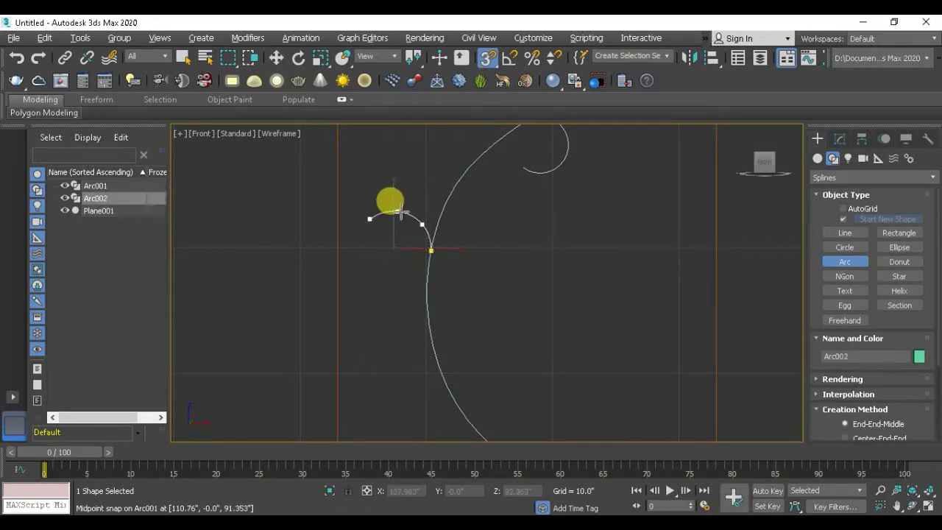
click(389, 202)
scroll(389, 202, down, 4)
scroll(432, 257, up, 4)
drag(428, 243, 366, 276)
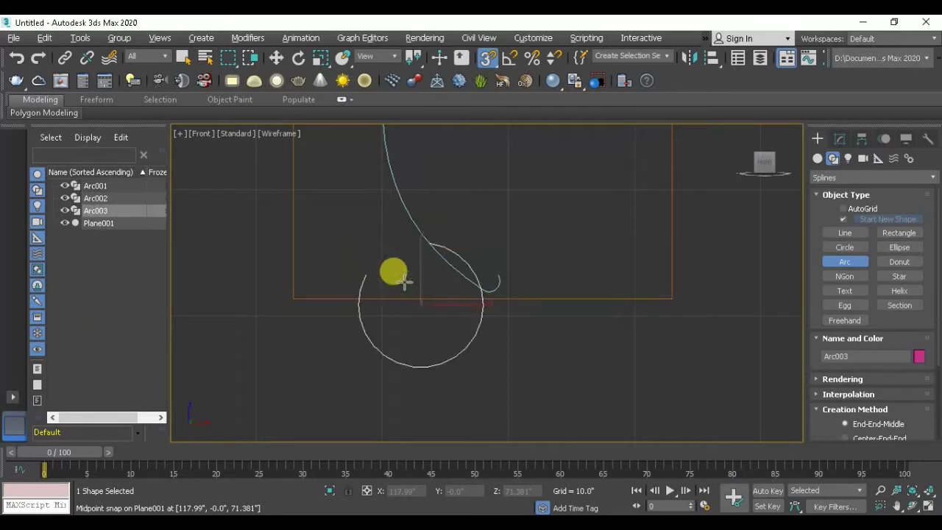
right_click(404, 281)
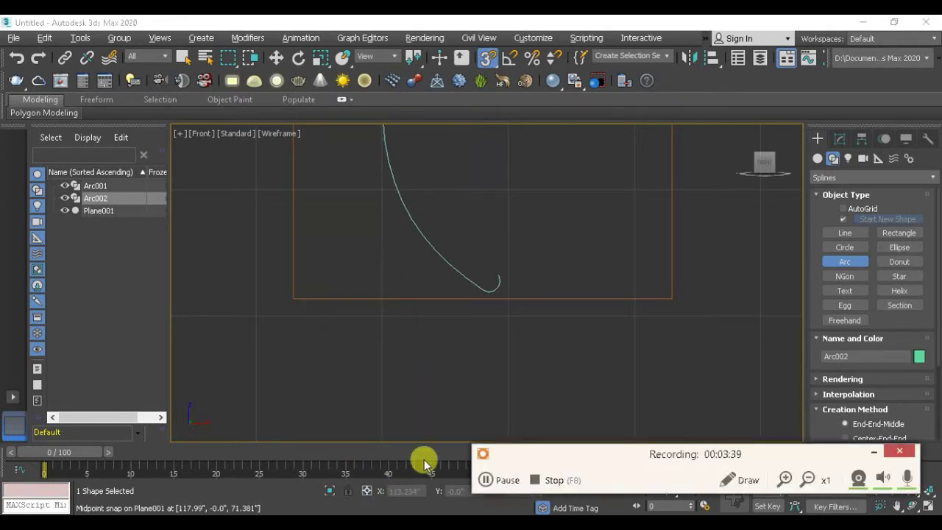
Step: Draw a lower arc from Arc001's midpoint and set its curvature
scroll(440, 336, down, 5)
scroll(420, 332, up, 6)
scroll(460, 281, up, 1)
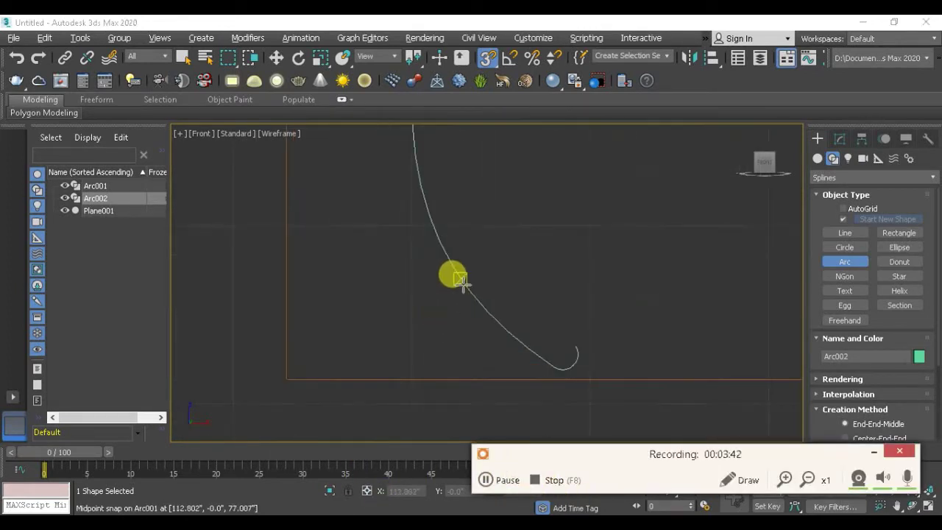
drag(461, 298, 367, 351)
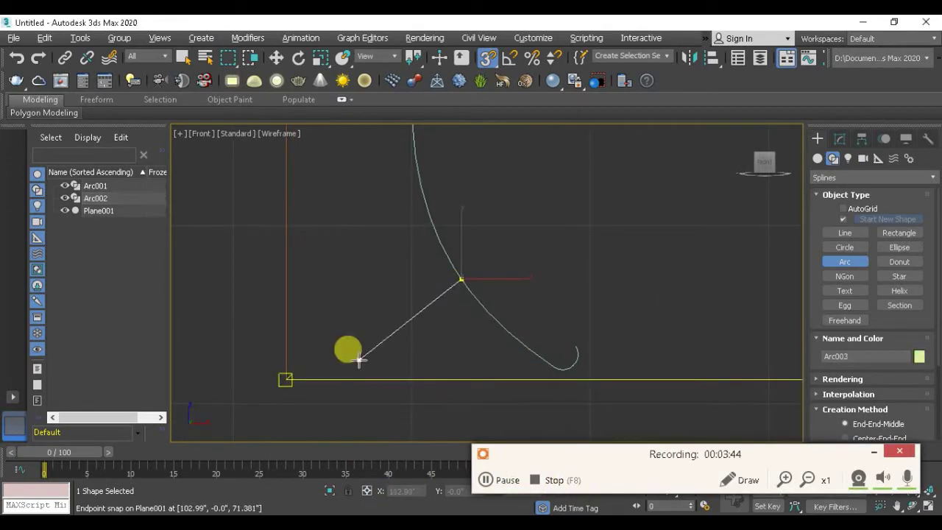
click(429, 349)
Step: Turn the music player's volume down to 10
scroll(398, 373, down, 3)
scroll(437, 328, up, 3)
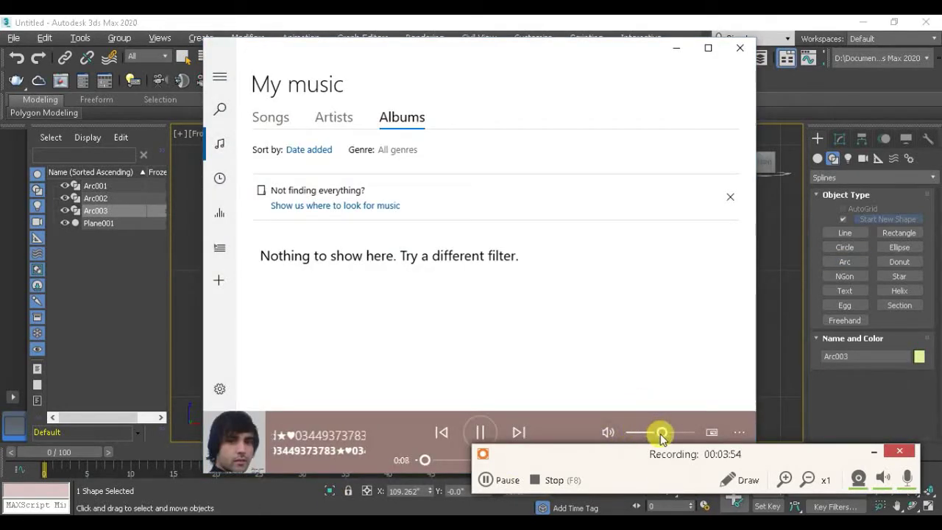
drag(652, 432, 637, 432)
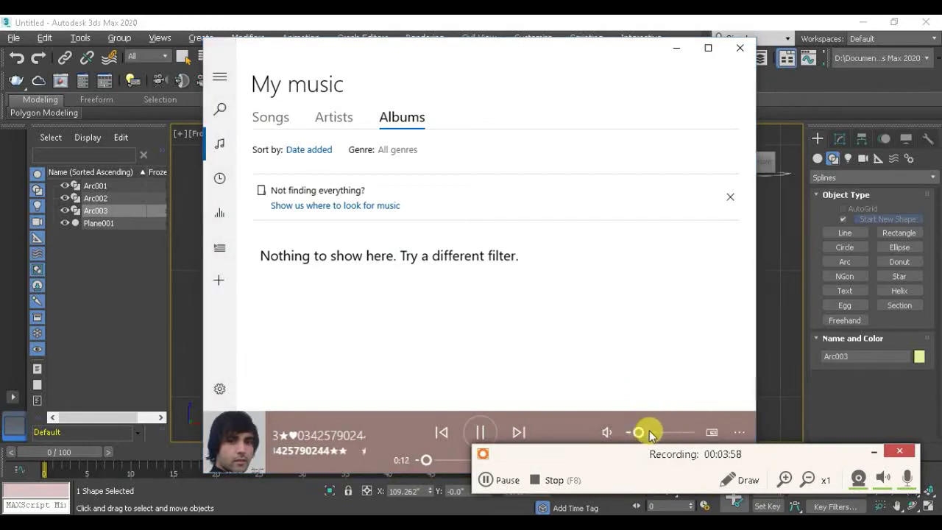
click(639, 432)
Step: Minimize the music player and turn off point snapping
click(677, 48)
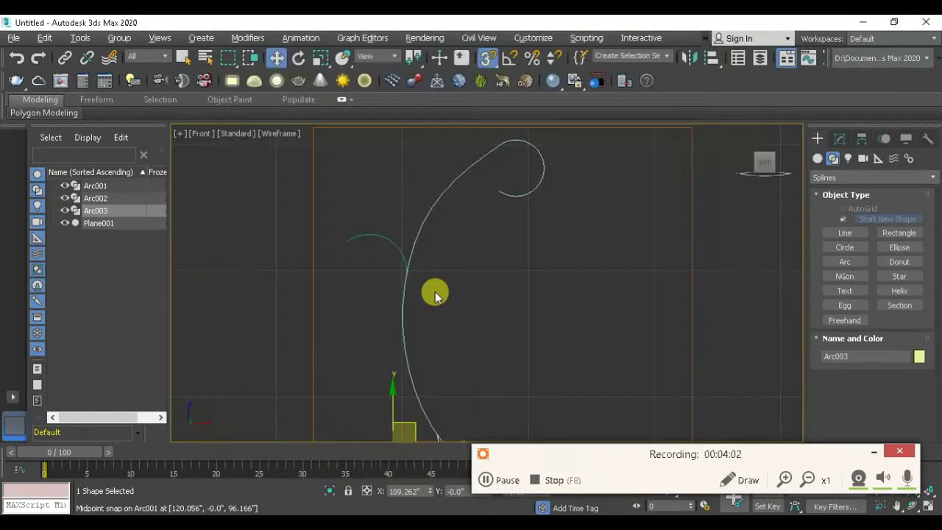
scroll(441, 293, down, 3)
scroll(450, 293, up, 2)
click(487, 57)
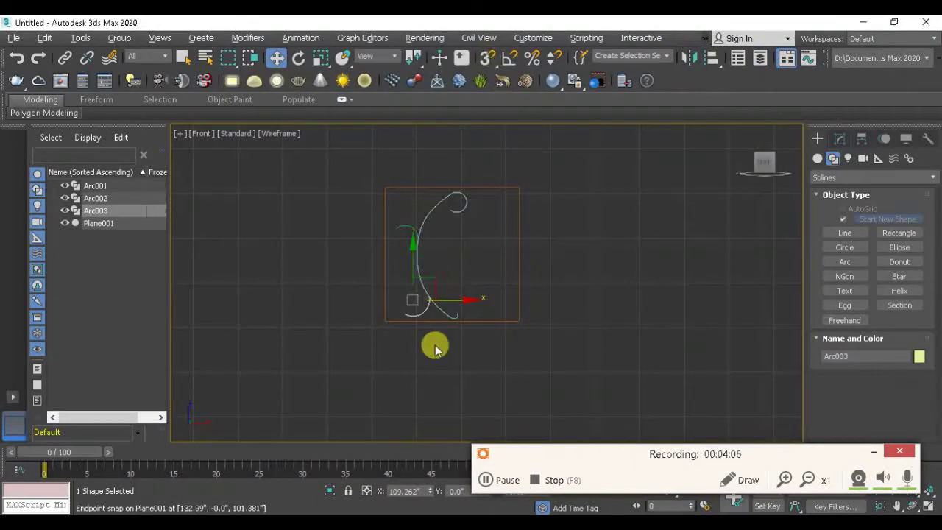
scroll(427, 288, up, 2)
Step: Attach Arc003 and Arc002 to the Arc001 scroll spline
click(432, 187)
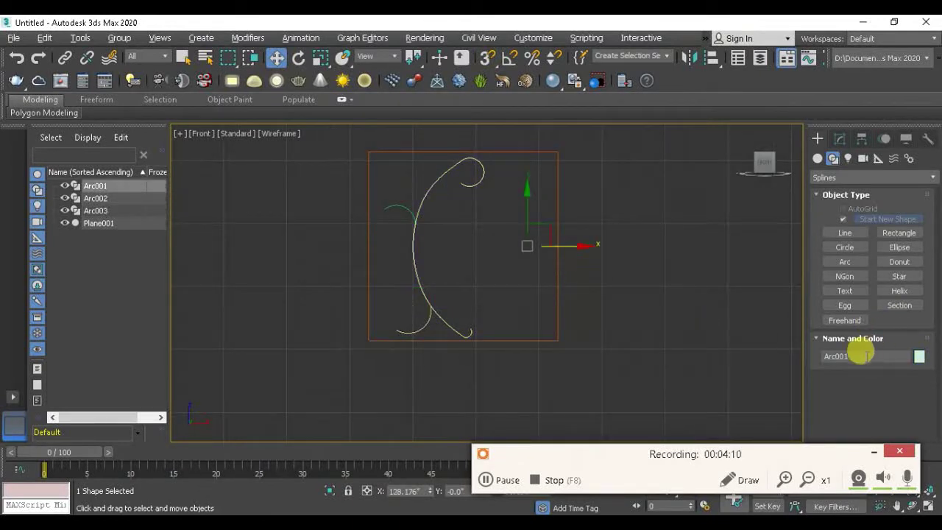
click(840, 139)
scroll(839, 361, down, 3)
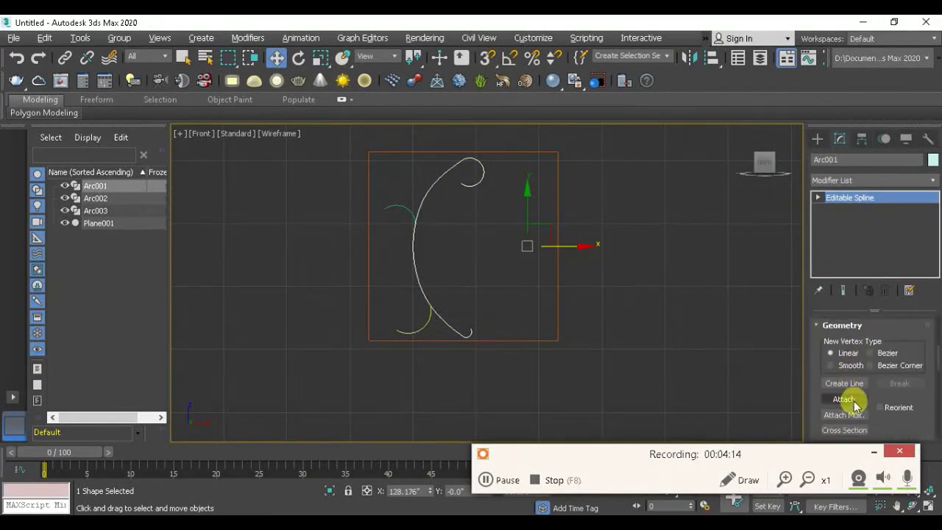
click(844, 399)
click(426, 325)
click(400, 206)
right_click(541, 270)
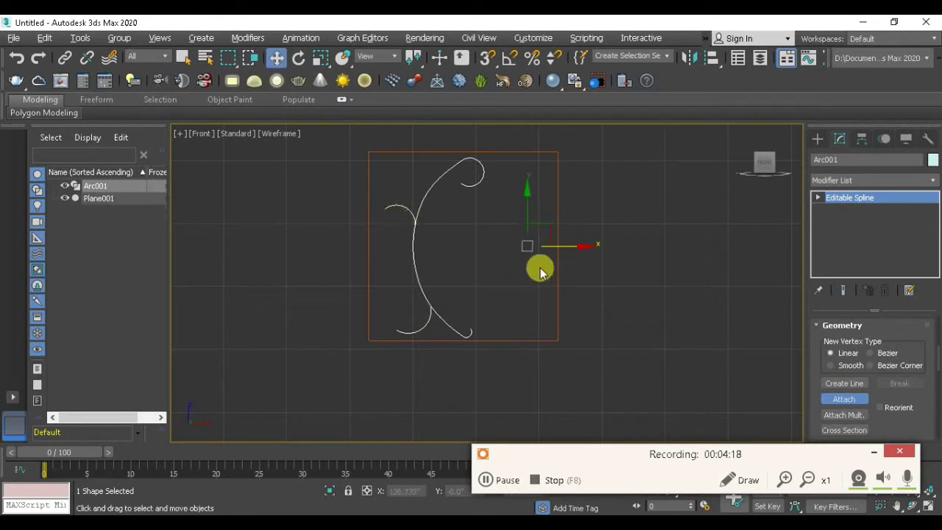
Step: Switch the Arc001 spline to Segment sub-object mode
click(826, 213)
click(844, 209)
scroll(423, 291, up, 5)
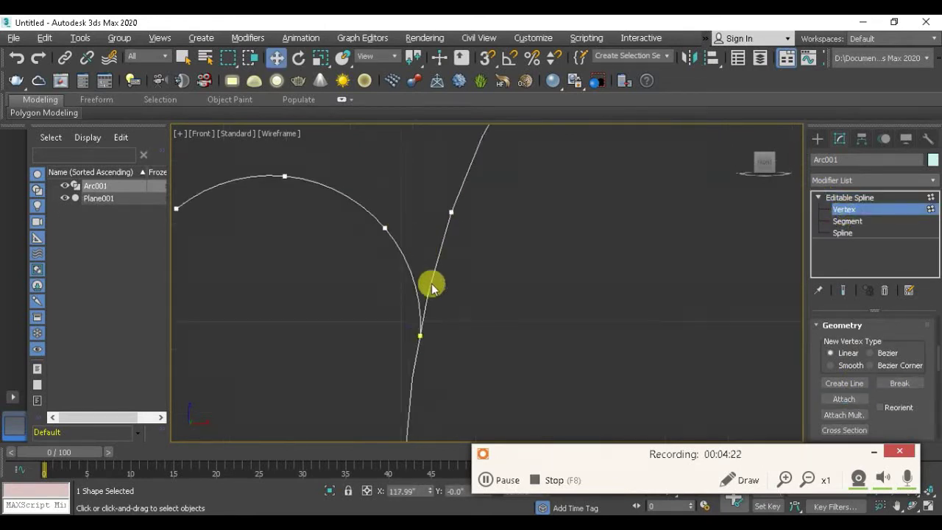
scroll(427, 346, up, 3)
scroll(442, 362, up, 2)
scroll(444, 364, down, 3)
scroll(450, 299, up, 2)
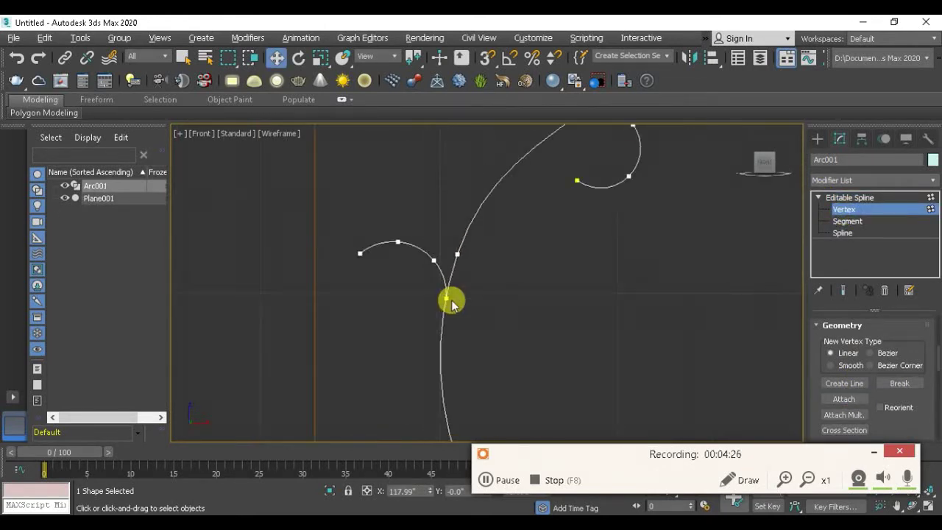
scroll(447, 313, up, 1)
click(831, 222)
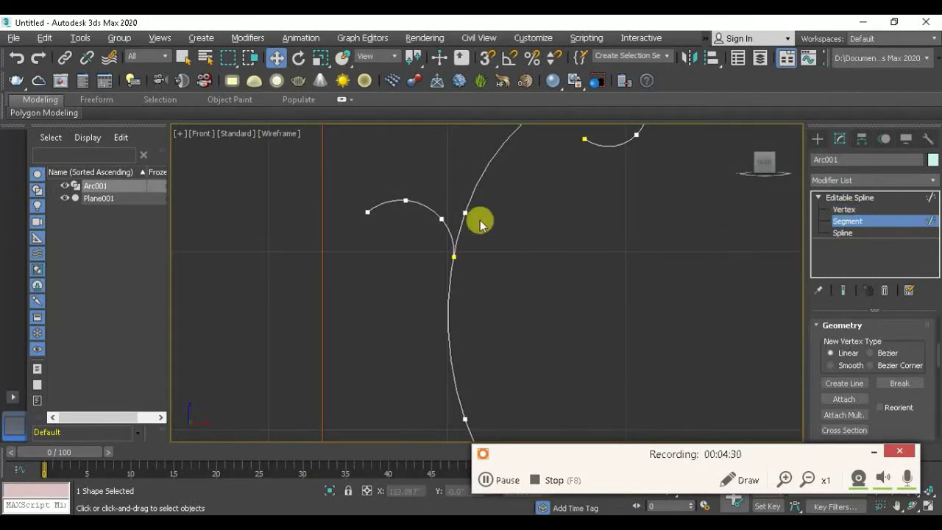
Step: Select the upper small arc's segment, then the lower arc's segment
drag(425, 179, 337, 249)
scroll(429, 175, up, 4)
scroll(435, 214, down, 2)
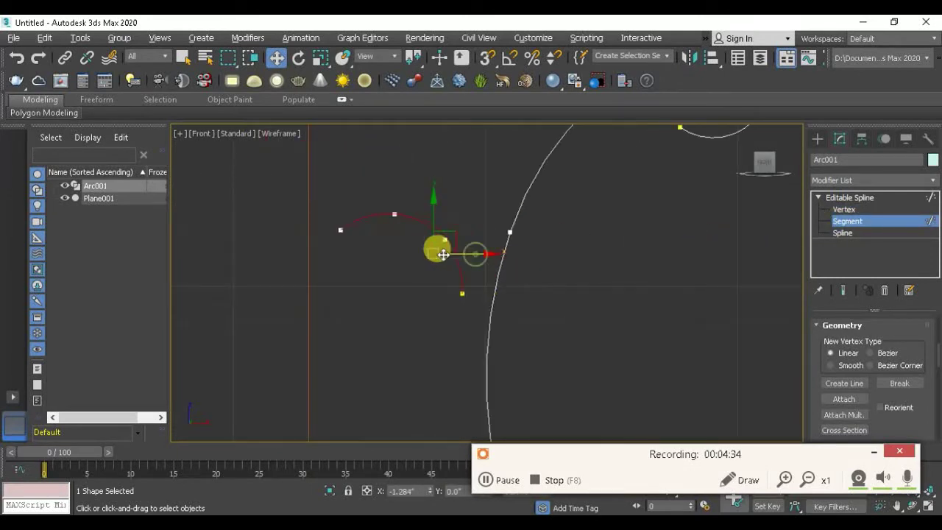
scroll(446, 254, down, 3)
scroll(530, 279, up, 4)
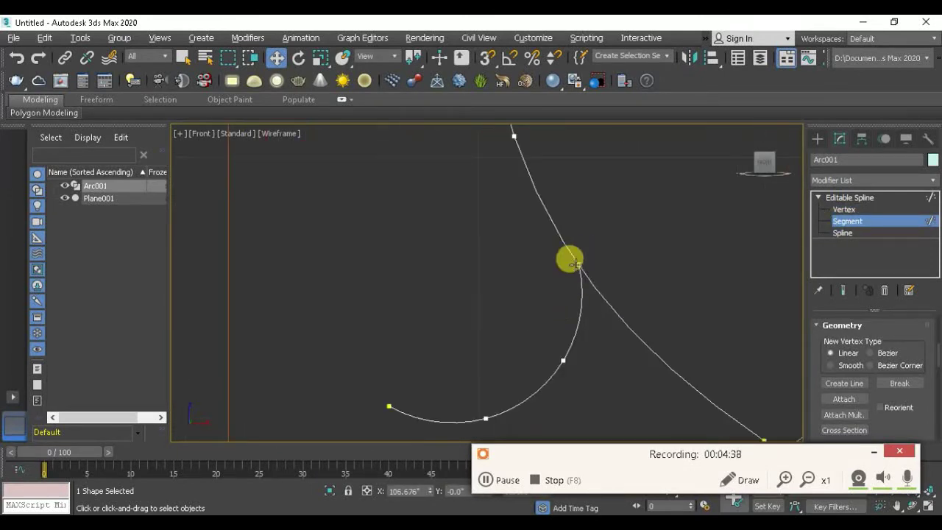
drag(564, 319, 565, 317)
scroll(589, 320, down, 2)
scroll(564, 311, up, 2)
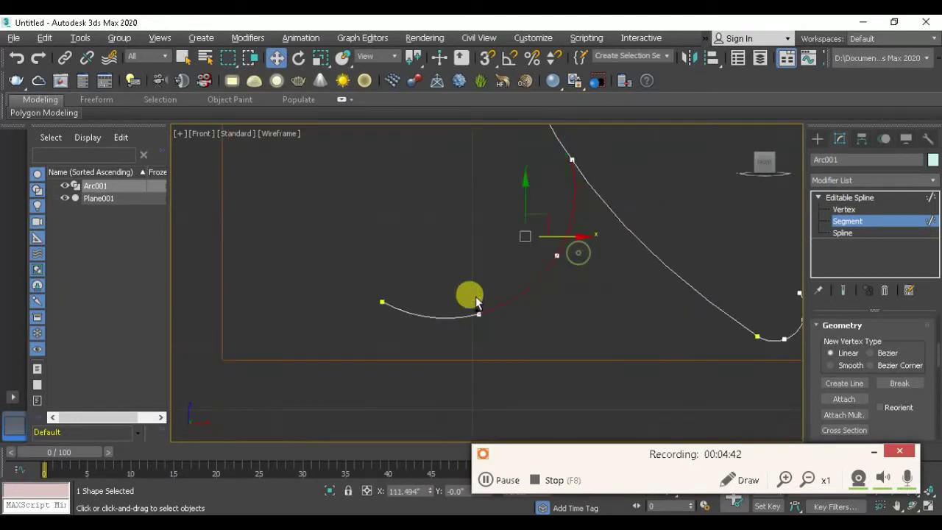
Step: Move the selected arc segment slightly lower along Y in the Front view
drag(490, 262, 476, 201)
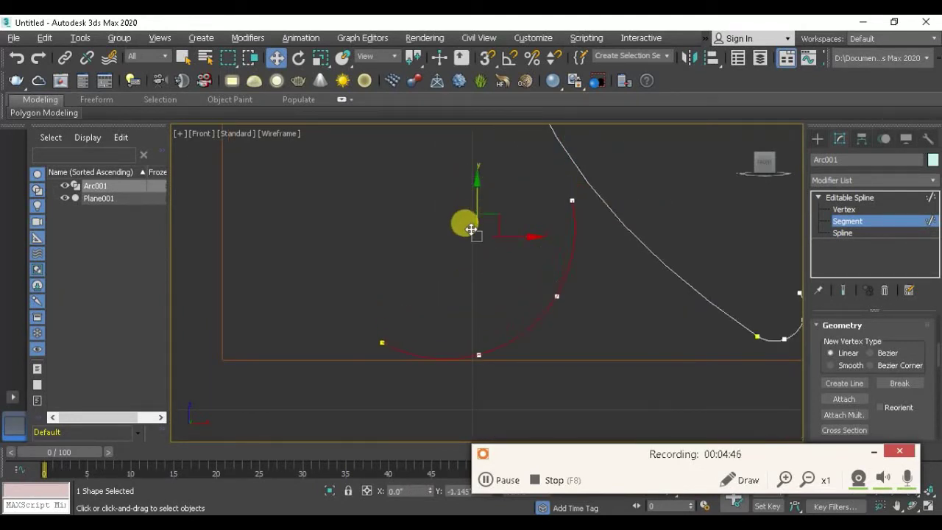
scroll(472, 229, down, 3)
scroll(479, 292, up, 2)
scroll(476, 349, up, 2)
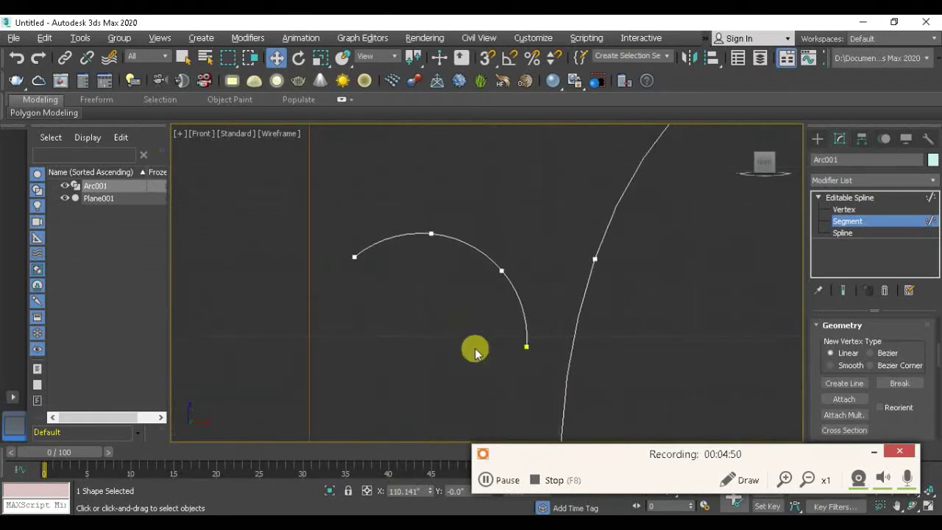
scroll(493, 284, down, 1)
scroll(491, 285, up, 1)
scroll(515, 302, down, 2)
Step: Turn on 3D Snaps and reposition the right arc segment of the scroll
click(552, 315)
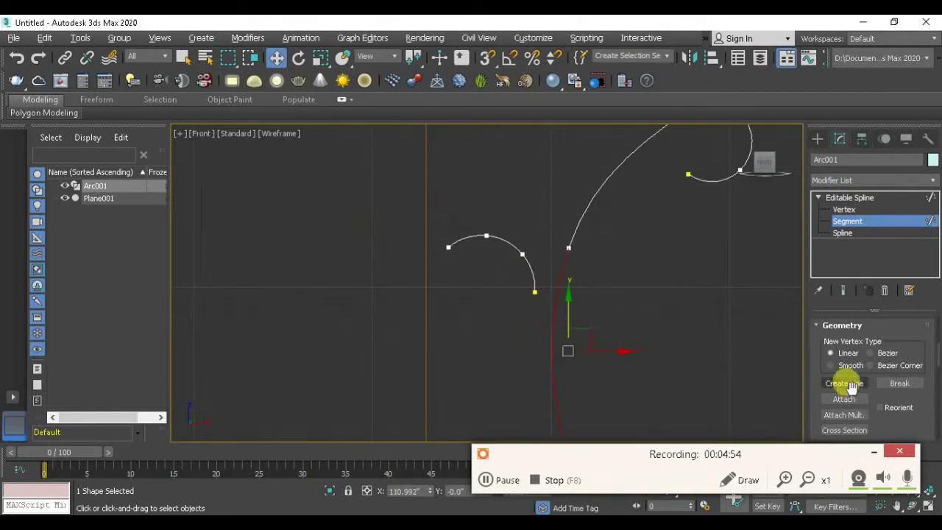
scroll(812, 373, down, 5)
scroll(817, 391, down, 5)
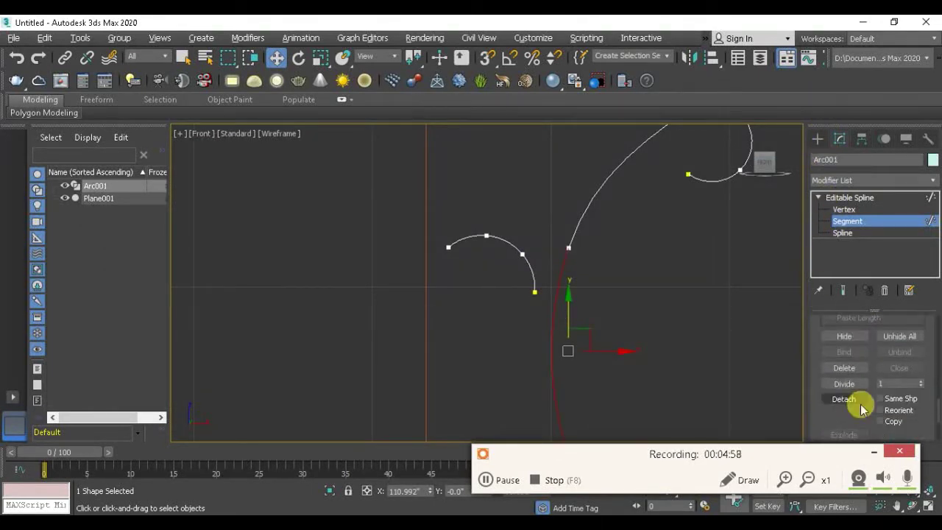
scroll(530, 294, up, 2)
scroll(580, 299, up, 1)
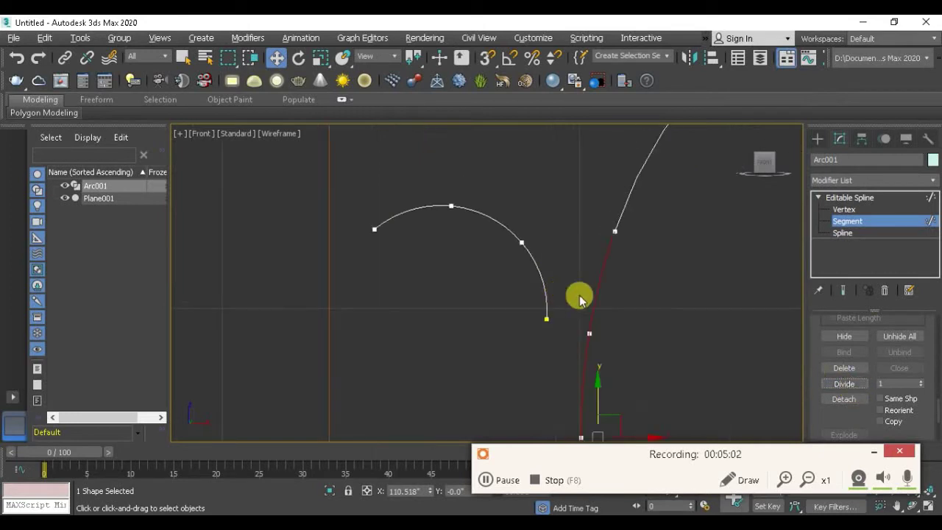
click(487, 57)
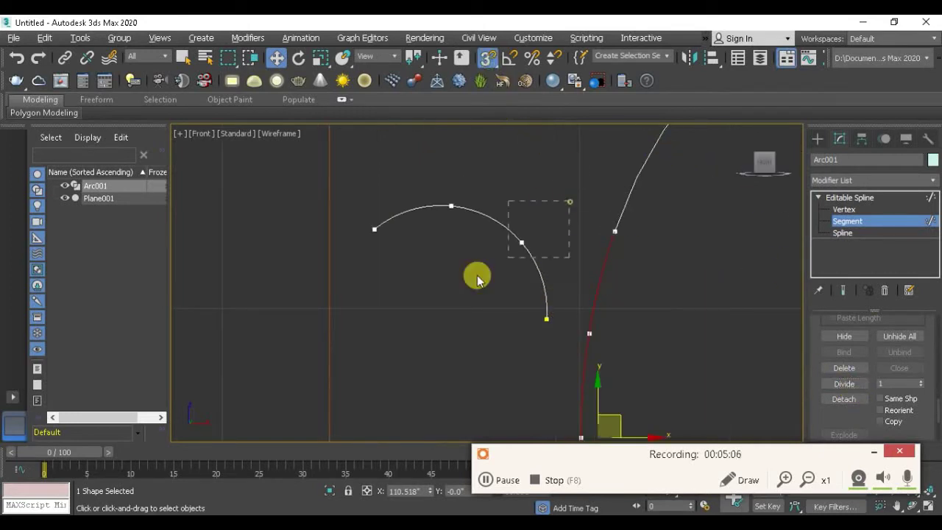
drag(373, 337, 373, 333)
scroll(541, 322, up, 2)
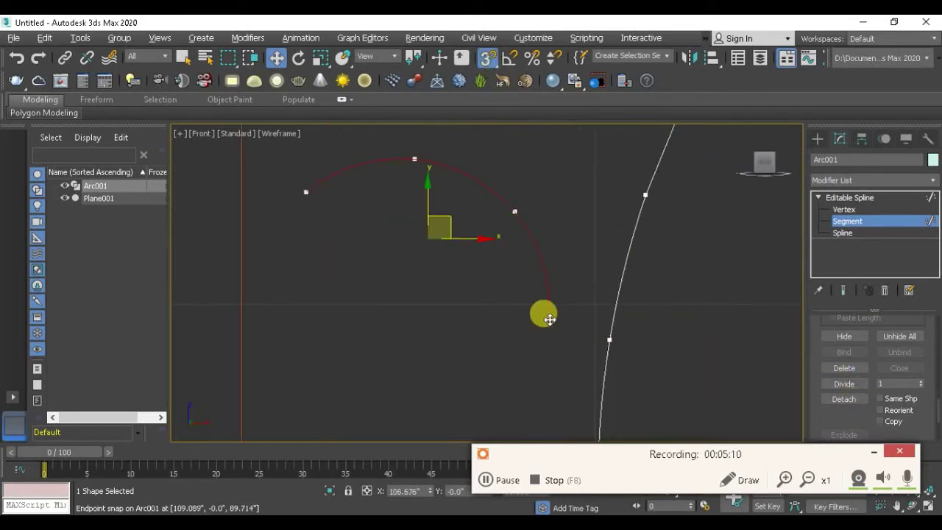
drag(554, 317, 606, 332)
scroll(587, 263, down, 2)
scroll(582, 243, down, 2)
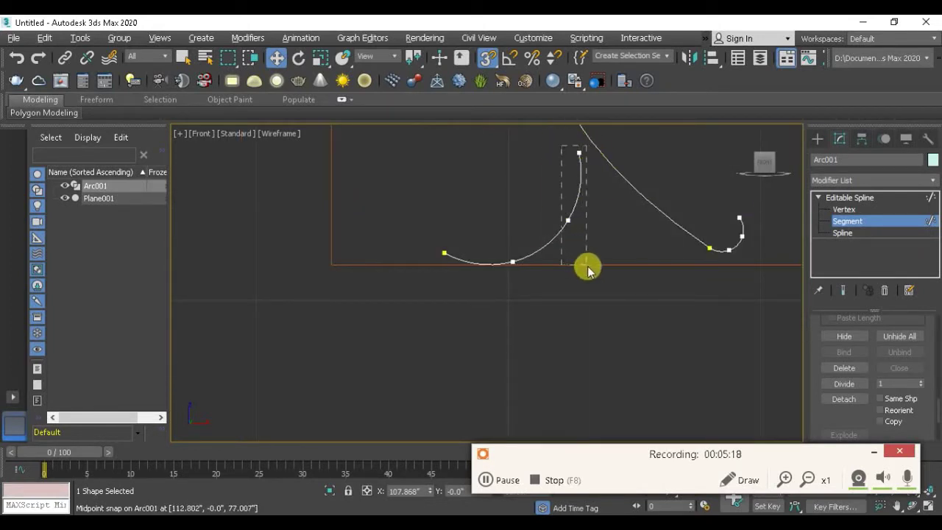
Step: Divide the long curve segment to add evenly spaced vertices
click(587, 269)
scroll(572, 208, up, 4)
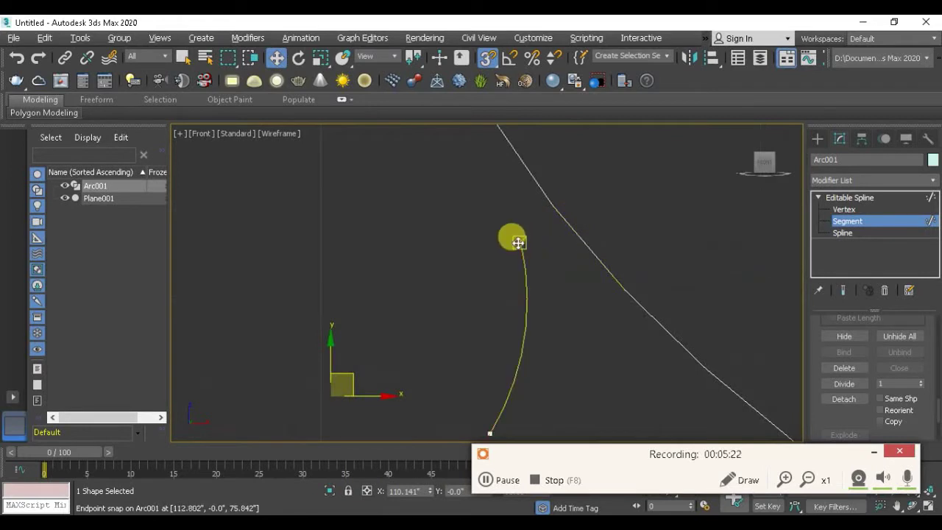
scroll(524, 262, down, 2)
click(622, 326)
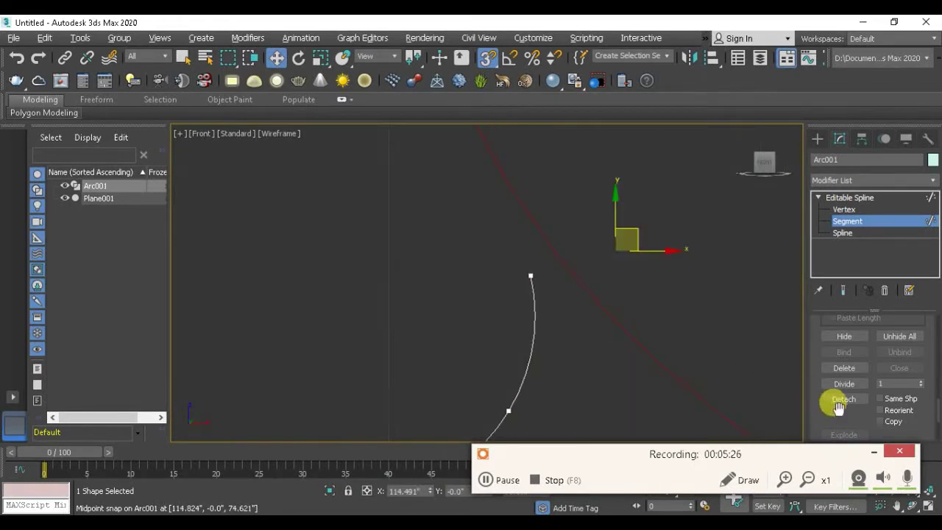
click(845, 383)
click(841, 389)
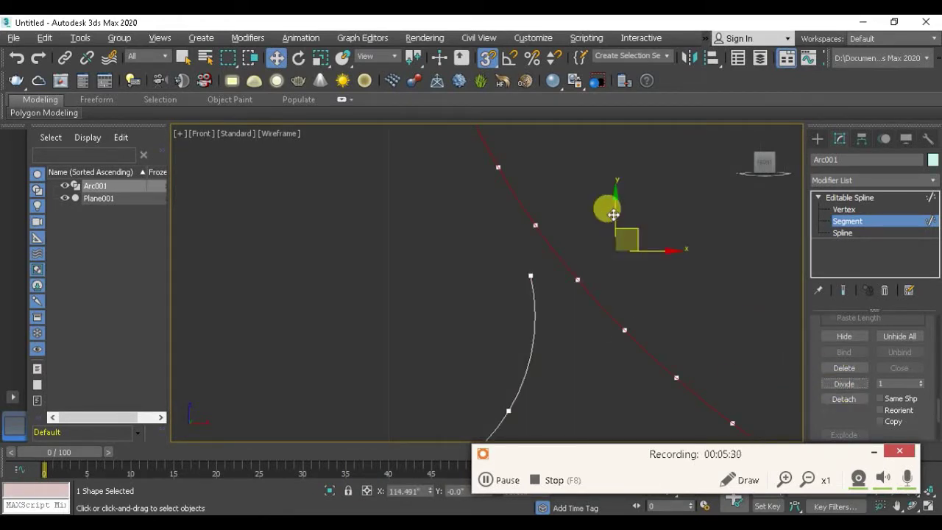
scroll(574, 211, down, 2)
Step: Snap the short arc segments onto the long curve's vertices to form the curl
click(558, 250)
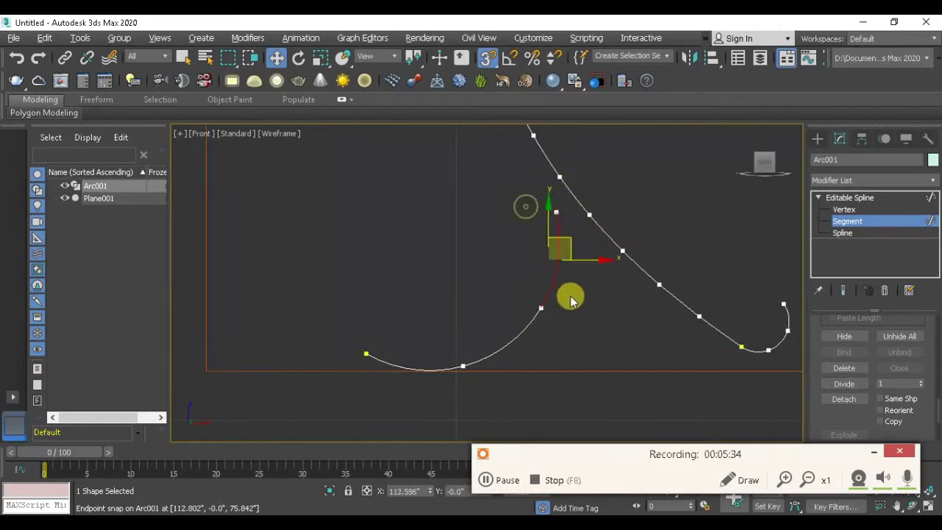
drag(580, 307, 447, 362)
scroll(572, 199, up, 3)
scroll(548, 266, up, 2)
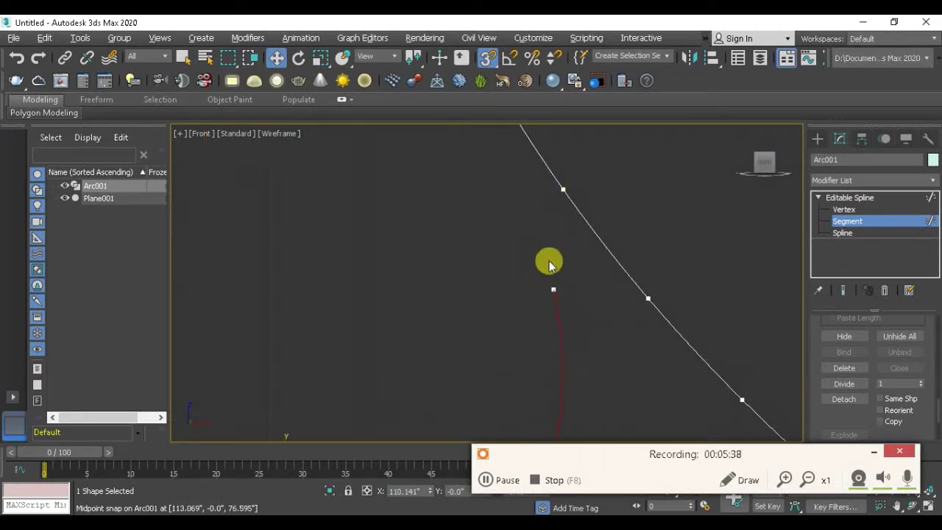
drag(552, 287, 564, 184)
scroll(488, 248, down, 3)
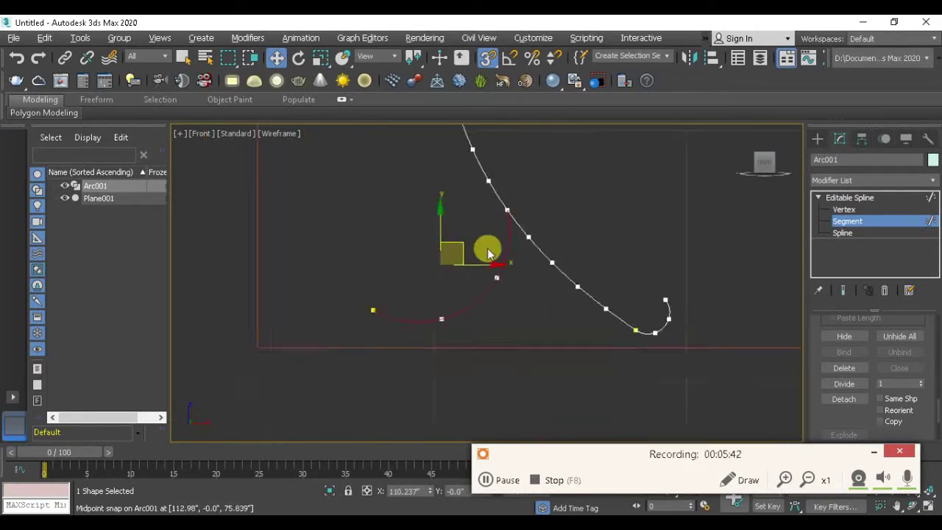
scroll(460, 361, down, 2)
scroll(460, 361, up, 2)
drag(481, 301, 567, 201)
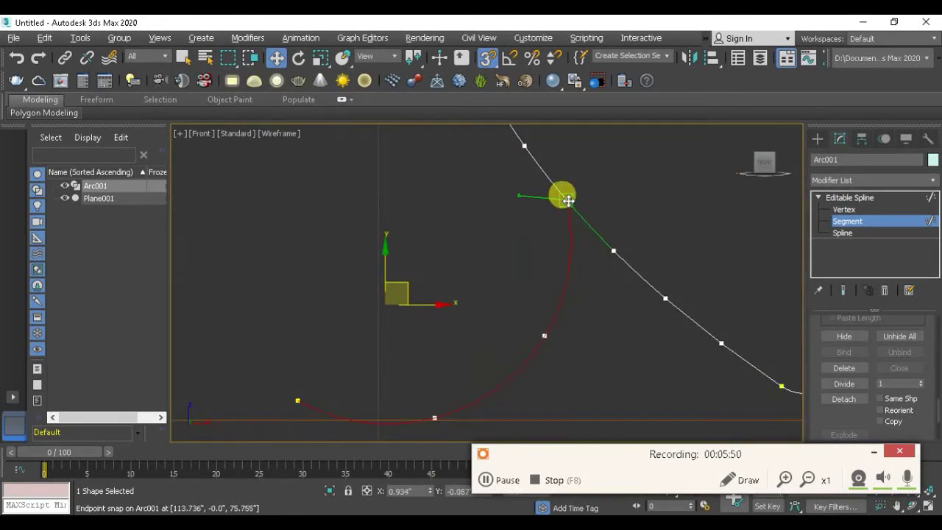
scroll(475, 319, down, 2)
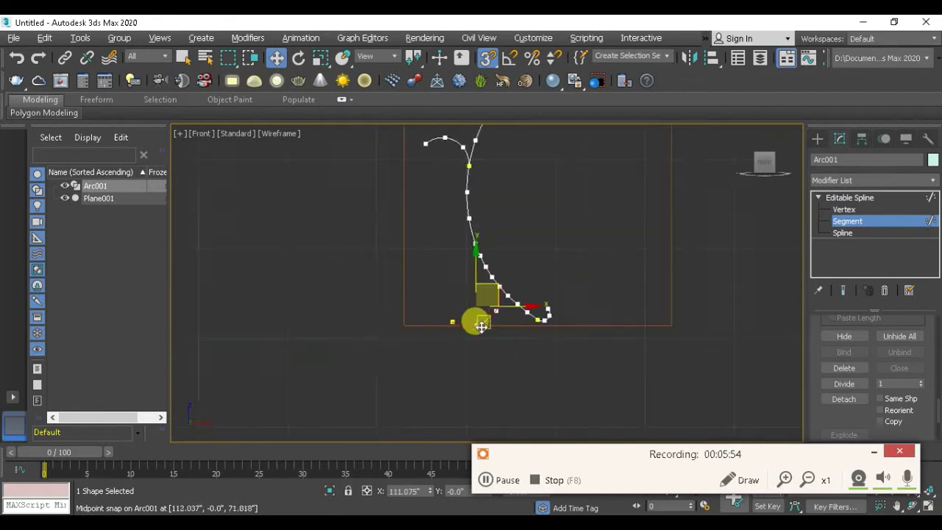
scroll(490, 301, down, 2)
Step: Exit Segment mode and compare the scroll against the staircase reference photo
click(843, 220)
scroll(492, 270, up, 2)
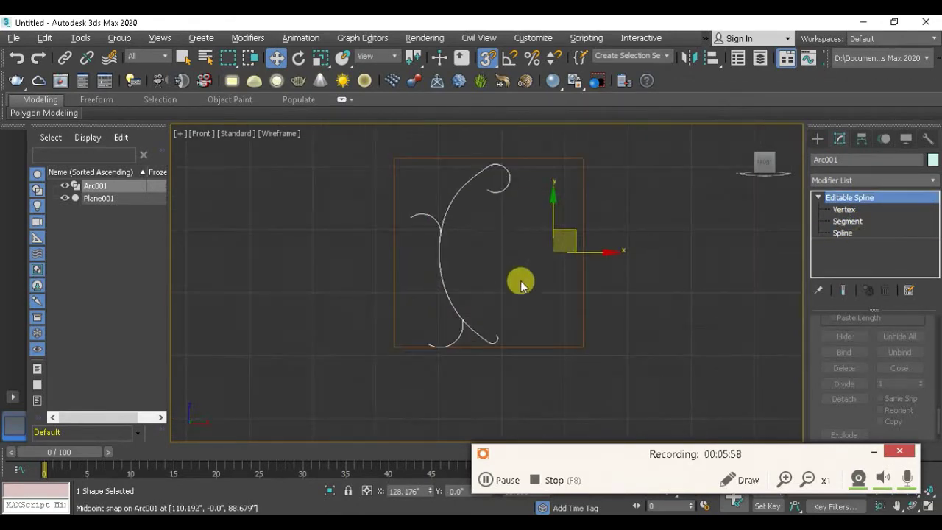
scroll(501, 278, down, 1)
key(alt+Tab)
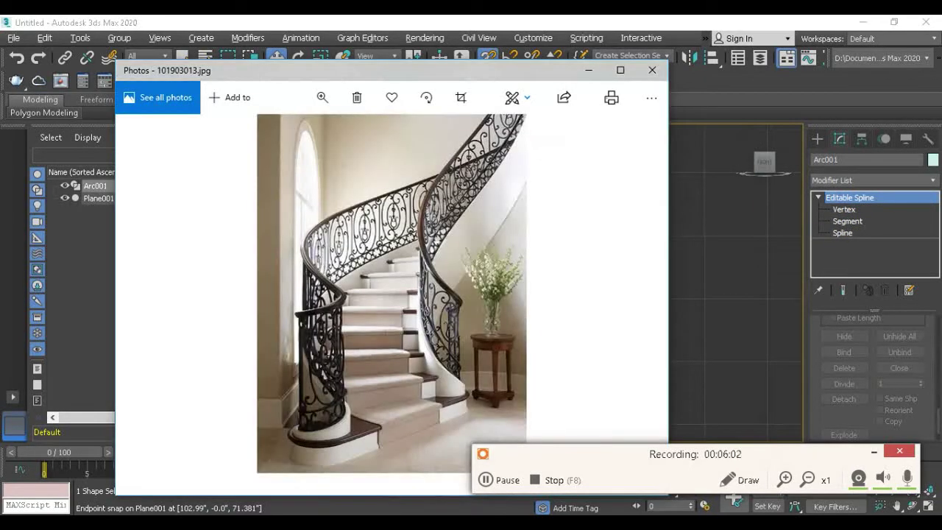
key(alt+Tab)
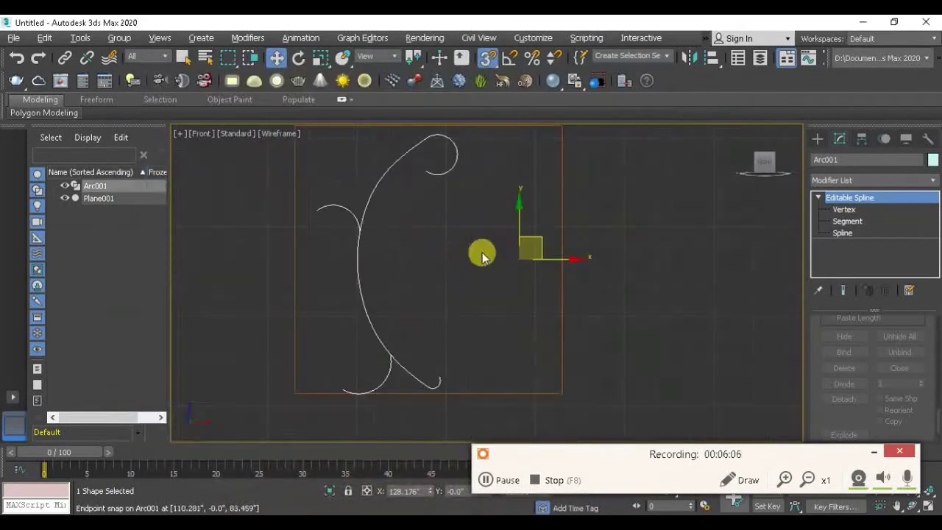
Step: Mirror the scroll on the X axis as a copy, creating Arc002
click(691, 58)
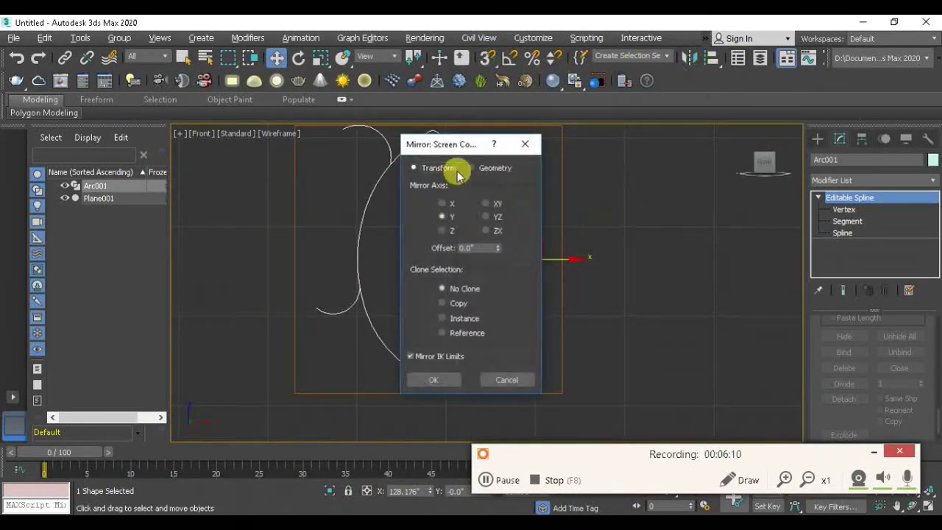
drag(474, 144, 671, 155)
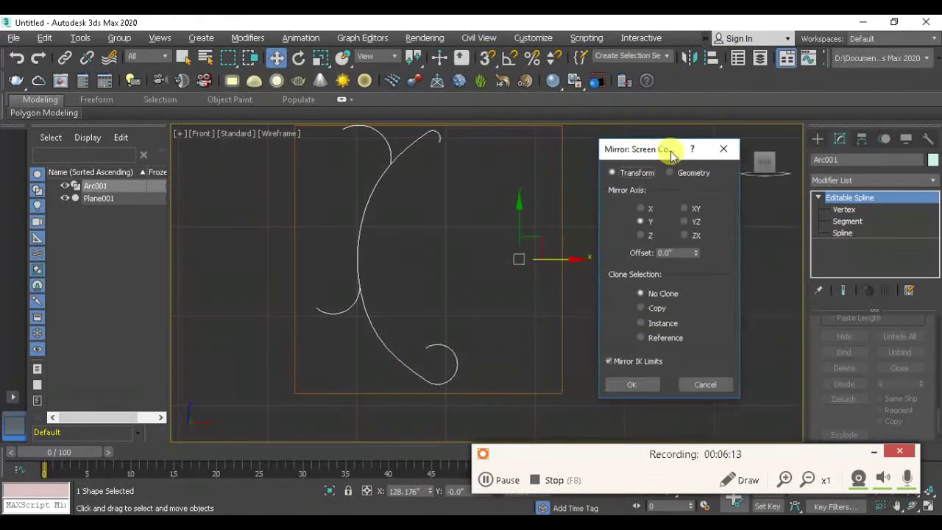
click(651, 310)
click(641, 209)
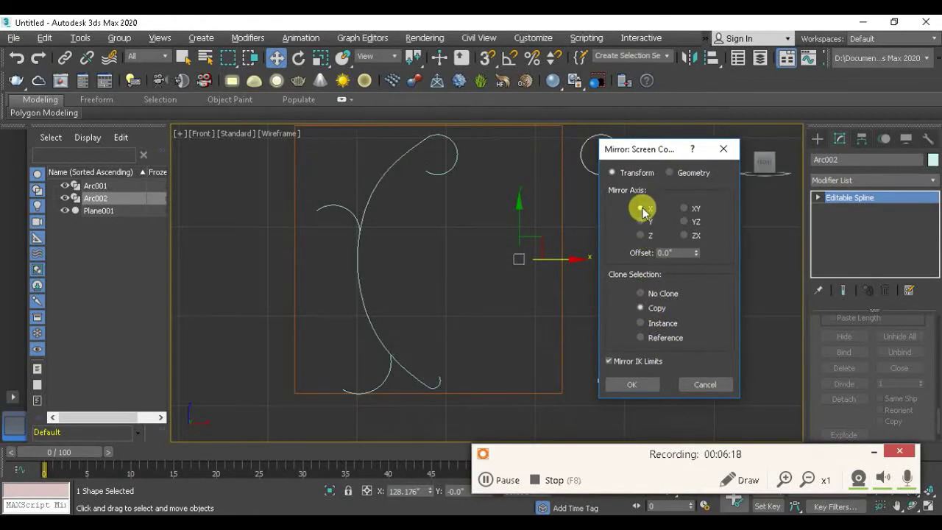
click(631, 385)
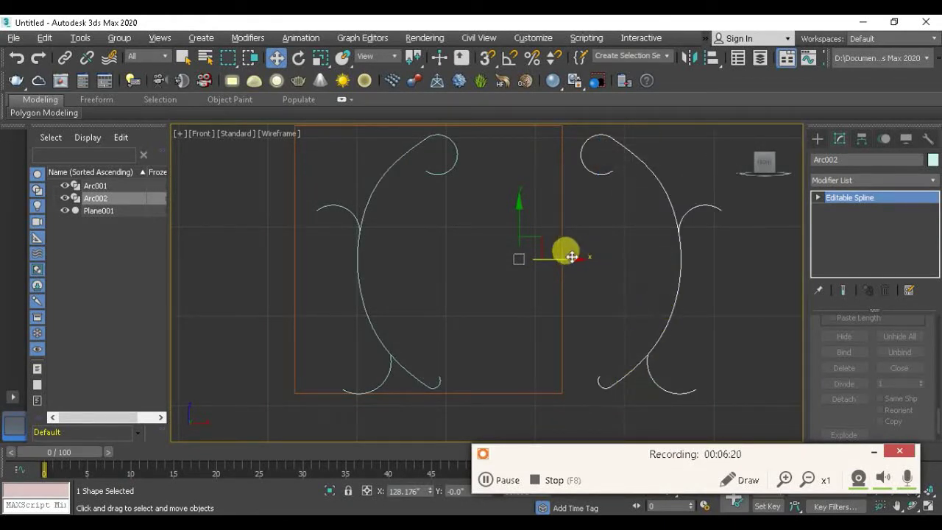
Step: Redo the mirror with the Copy clone setting, dropping the extra Arc003 copy
click(717, 59)
click(457, 290)
mouse_move(433, 151)
mouse_down()
mouse_move(410, 156)
mouse_move(659, 161)
mouse_up()
click(670, 313)
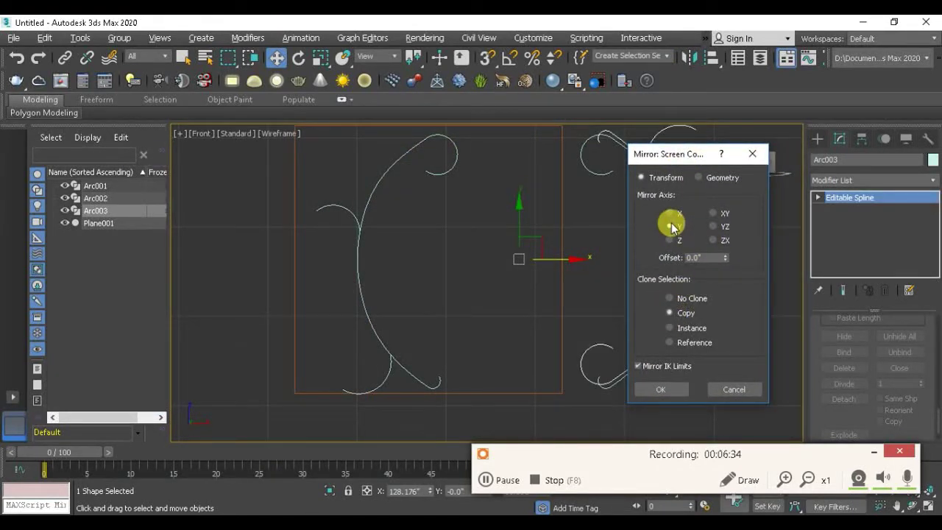
click(669, 298)
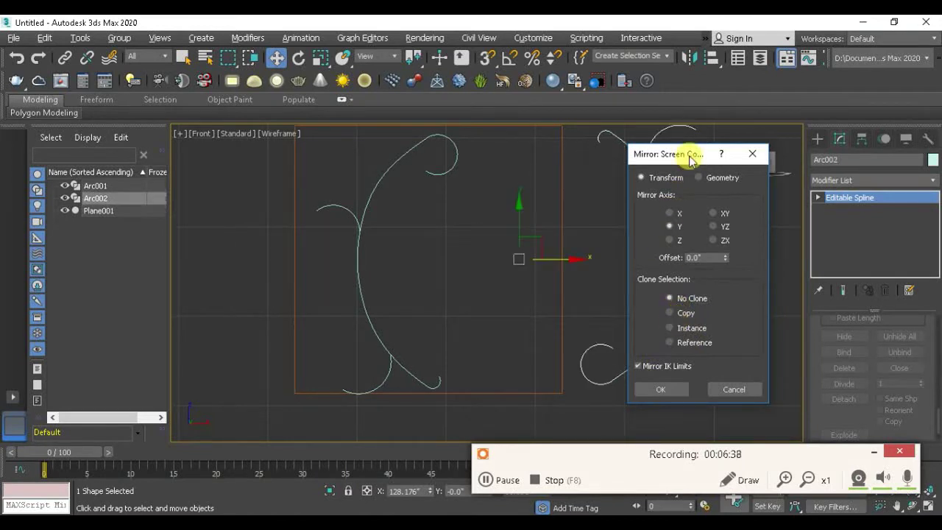
drag(692, 161, 316, 141)
click(287, 372)
Step: Shift Arc002 left, then move both arcs to the lower right and shrink them together
drag(572, 259, 431, 260)
drag(715, 375, 294, 132)
drag(346, 206, 537, 261)
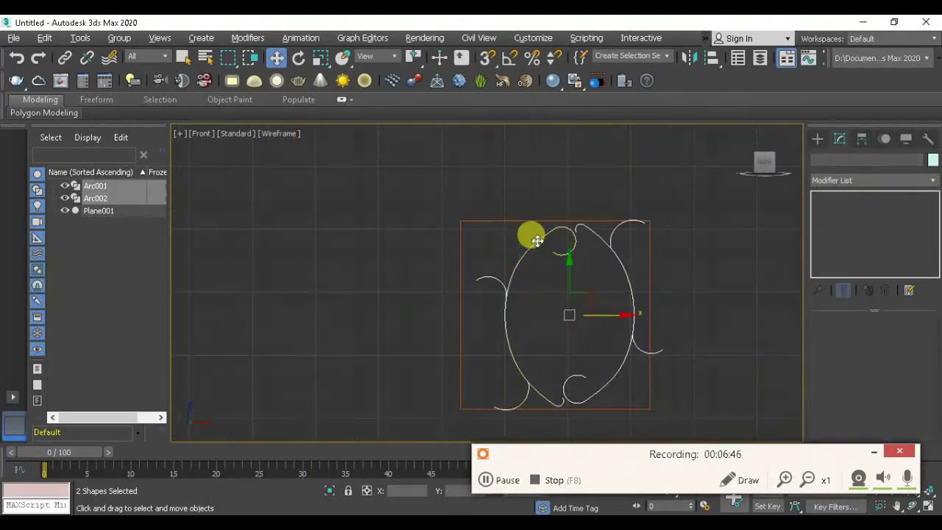
drag(599, 311, 611, 390)
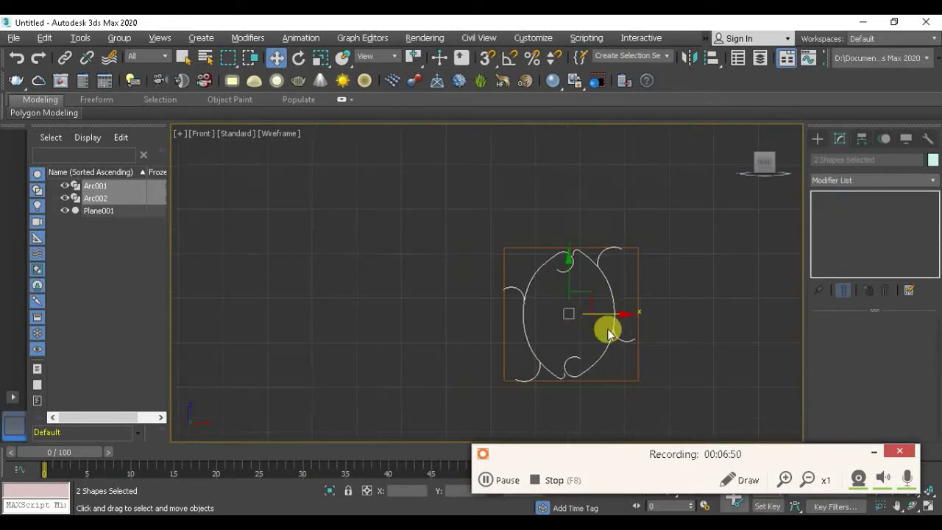
scroll(609, 334, up, 5)
scroll(582, 368, down, 2)
scroll(544, 339, down, 1)
scroll(559, 343, up, 2)
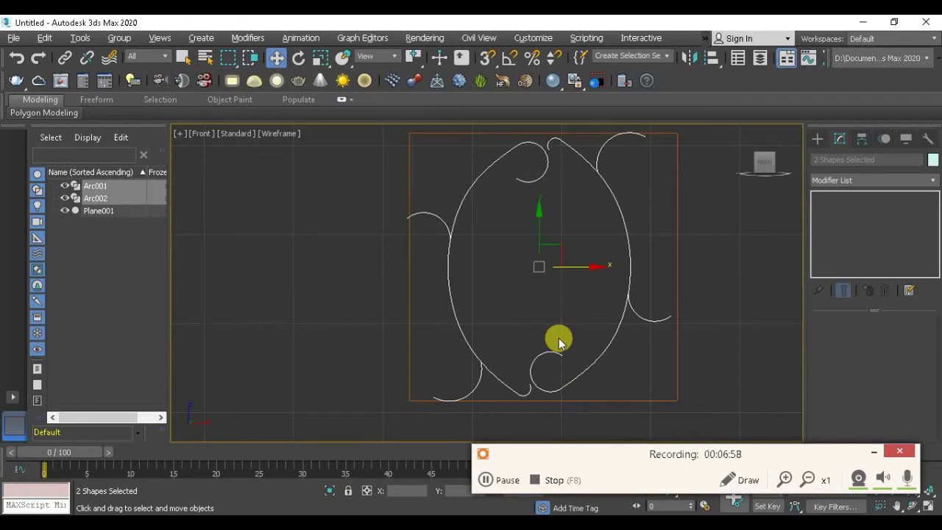
middle_drag(560, 341, 559, 344)
middle_drag(543, 378, 543, 407)
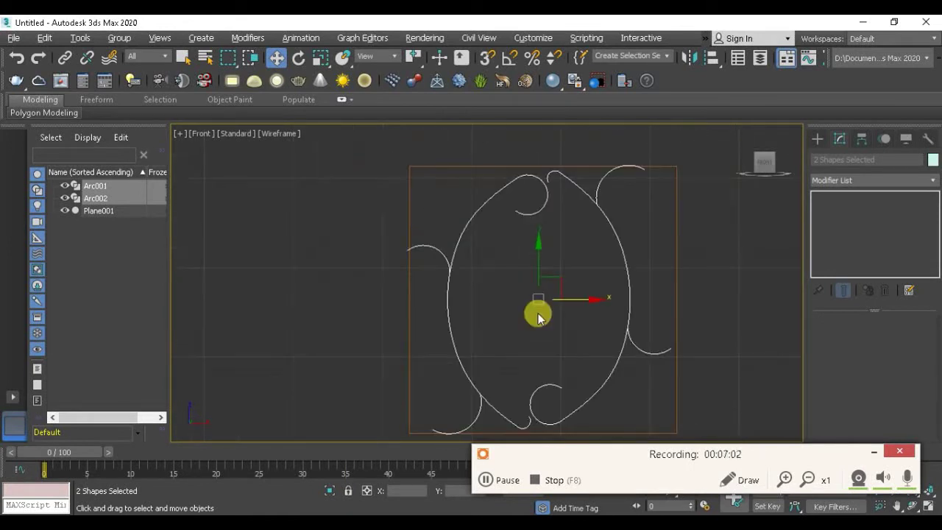
scroll(541, 299, down, 2)
scroll(541, 312, up, 2)
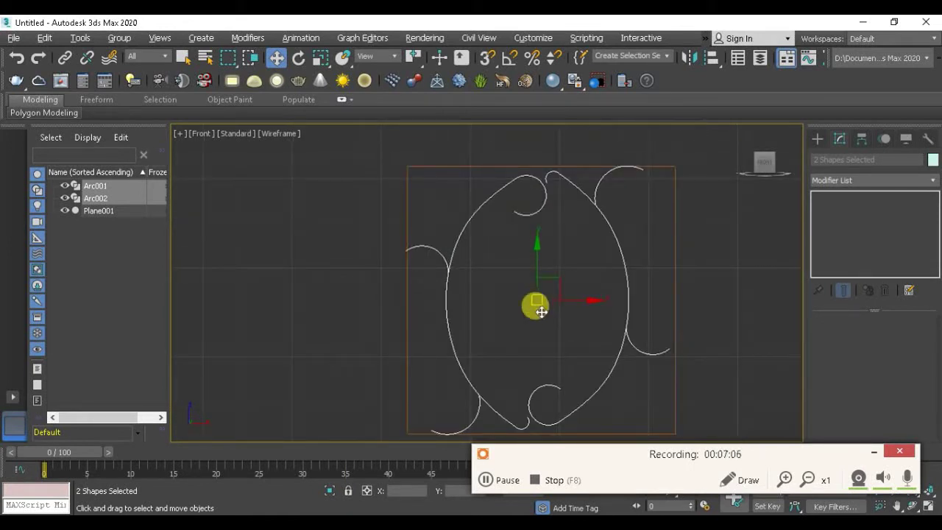
scroll(549, 309, down, 1)
scroll(572, 231, up, 3)
middle_drag(574, 231, 570, 231)
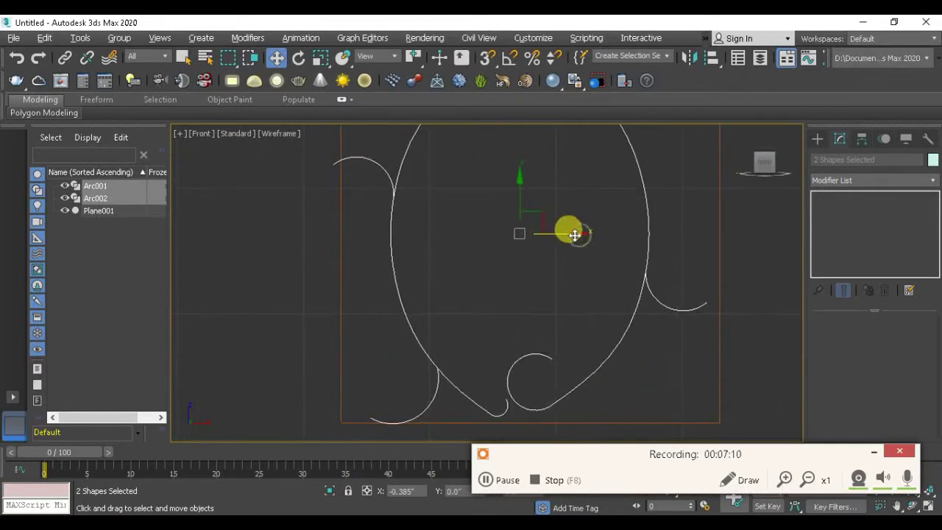
Step: Nudge Arc002 alone slightly left and bring up the staircase reference photo
click(550, 407)
drag(460, 233, 456, 233)
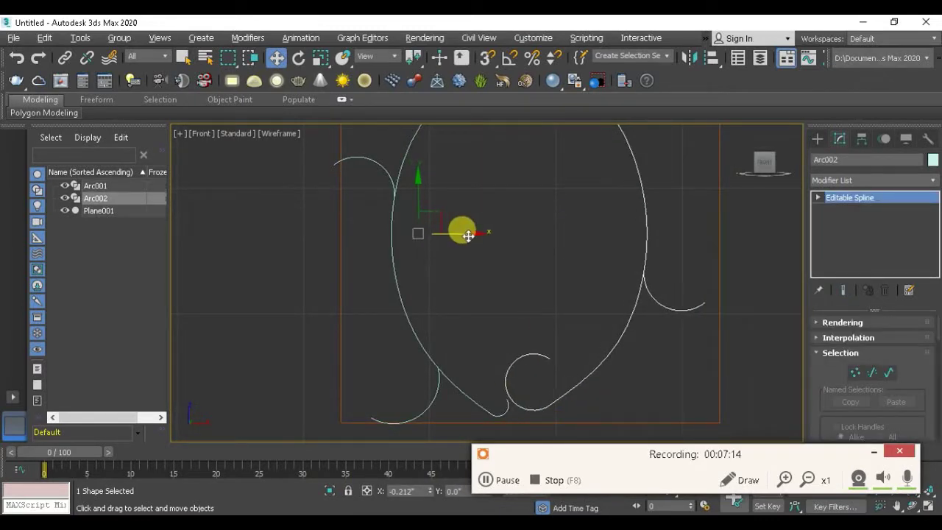
scroll(565, 298, down, 3)
scroll(587, 265, up, 2)
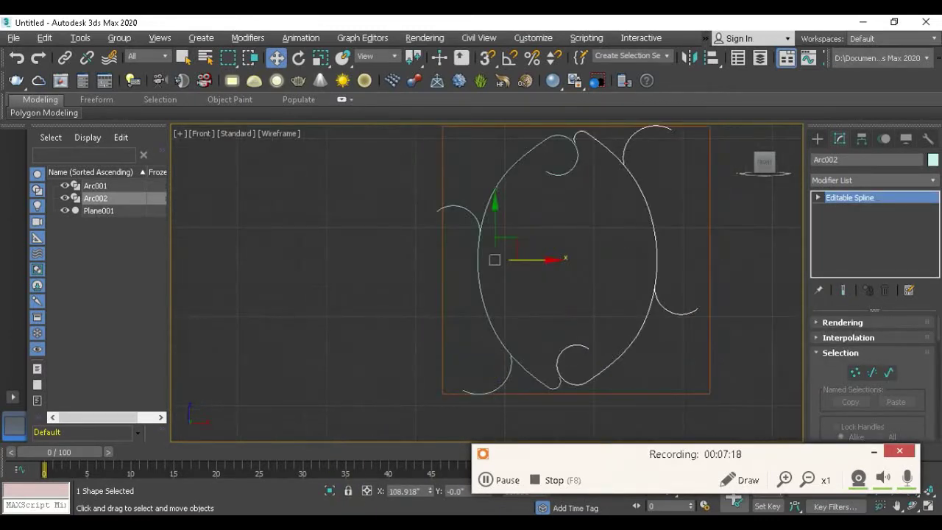
key(alt+Tab)
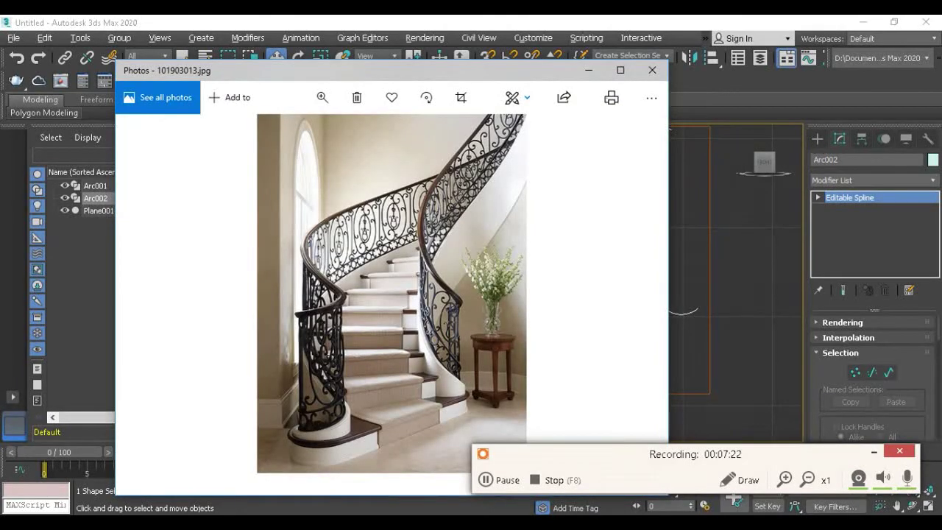
Step: Zoom the staircase photo in on the wrought-iron railing ornaments
key(alt+Tab)
scroll(442, 294, up, 2)
scroll(553, 265, up, 2)
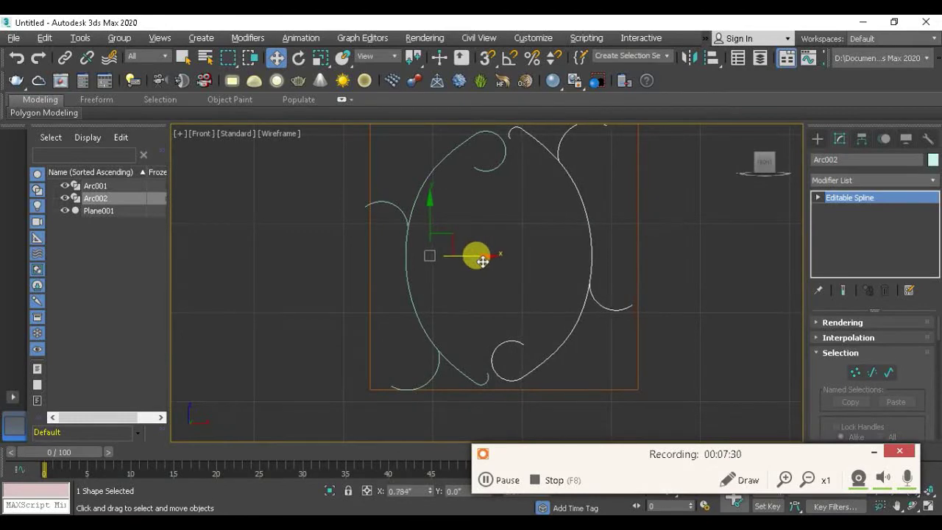
scroll(536, 283, down, 2)
scroll(536, 283, up, 3)
key(alt+Tab)
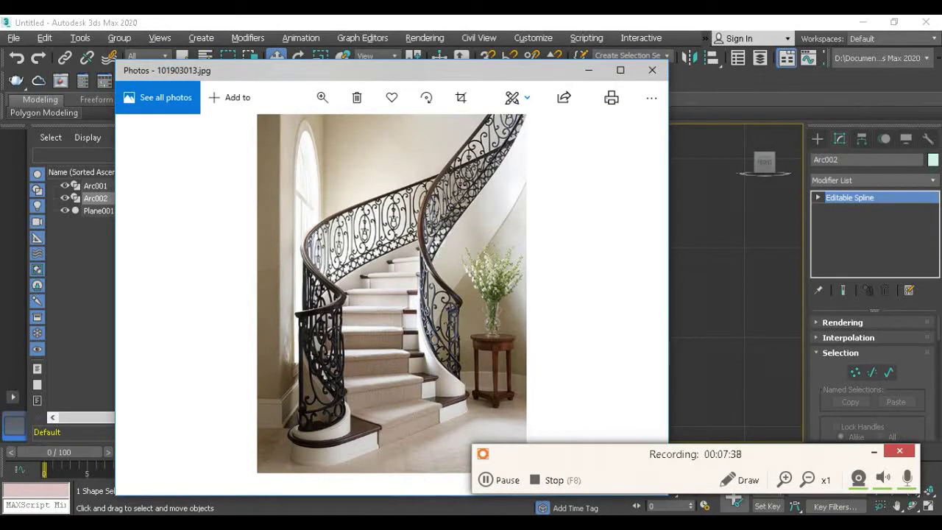
click(322, 97)
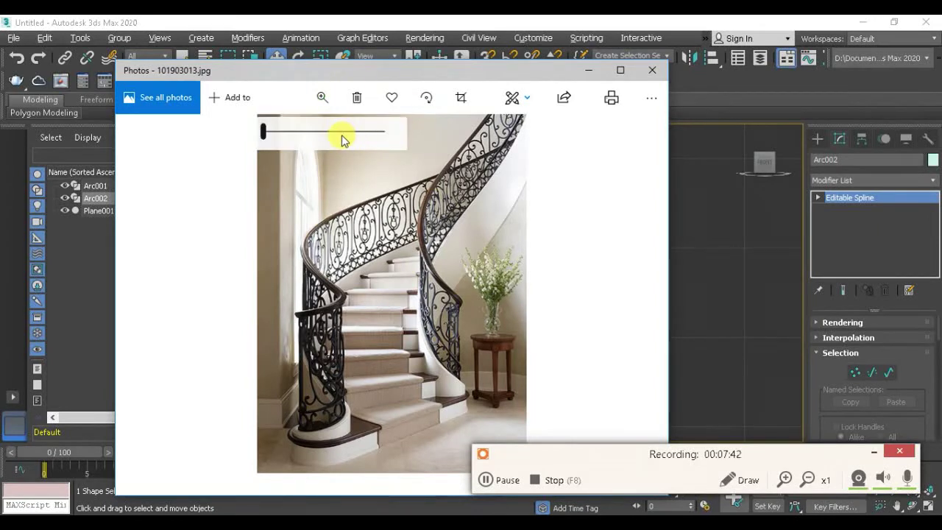
click(340, 131)
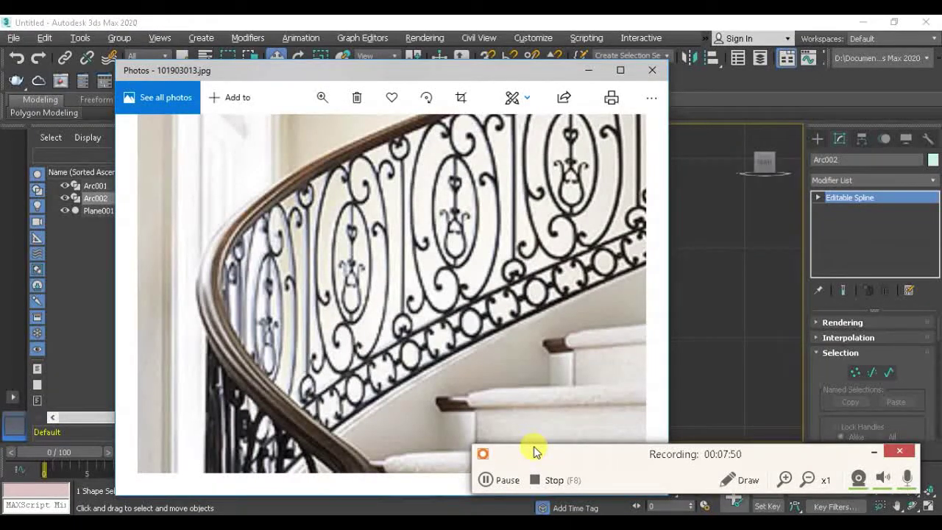
key(alt+Tab)
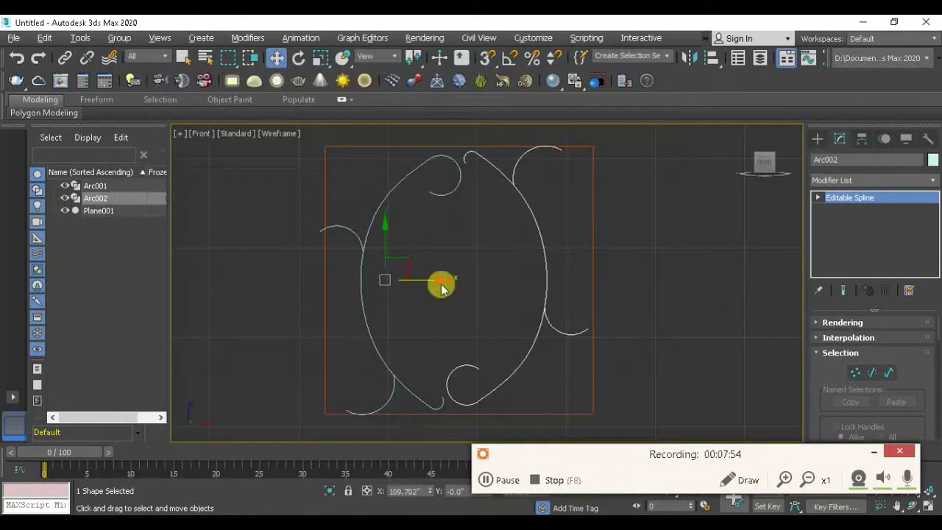
scroll(404, 261, up, 2)
scroll(426, 294, down, 4)
scroll(425, 294, up, 1)
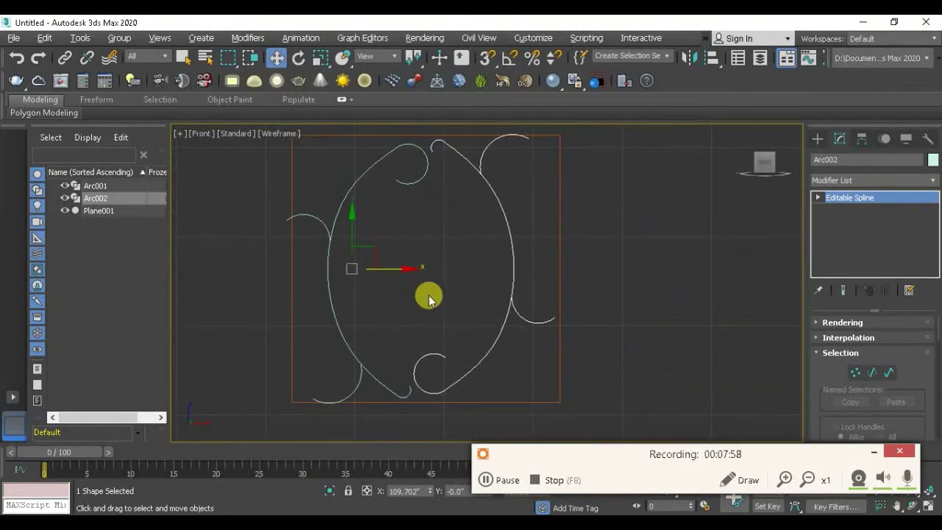
click(817, 139)
click(845, 262)
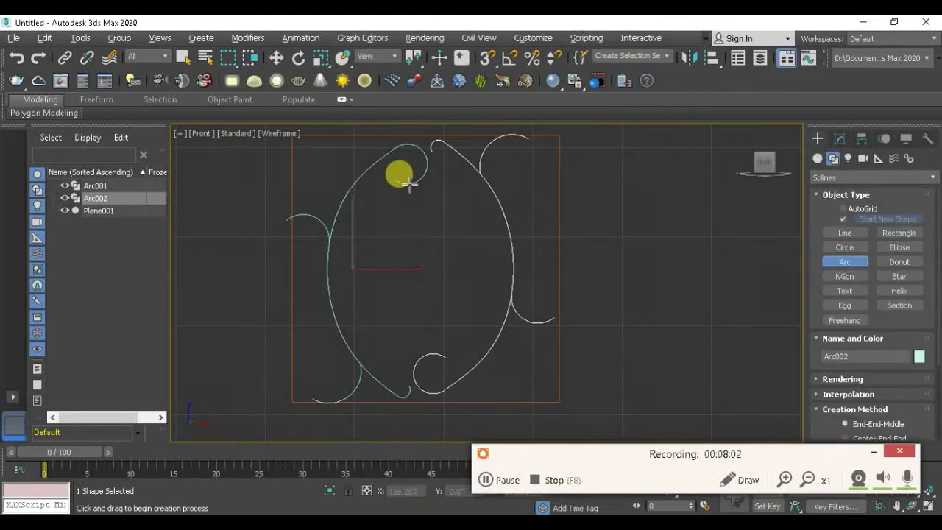
drag(404, 184, 432, 353)
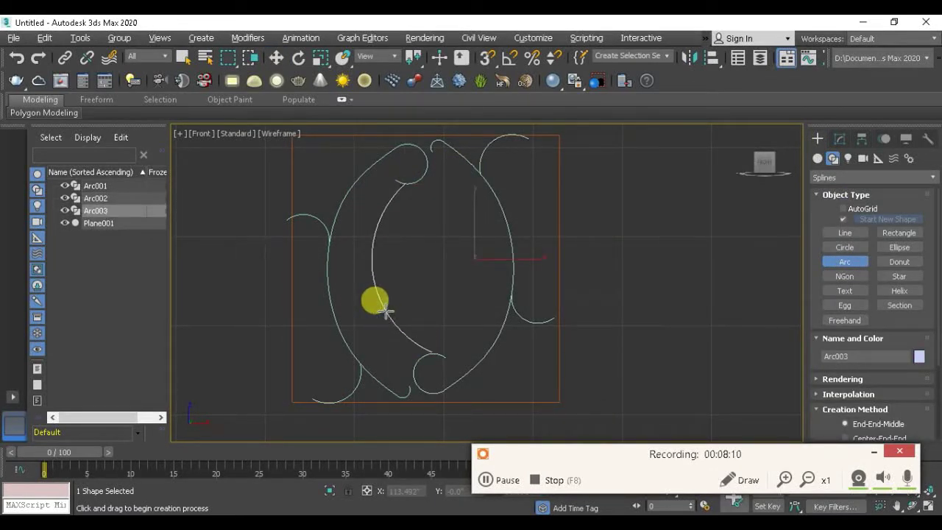
click(483, 284)
right_click(482, 283)
click(689, 58)
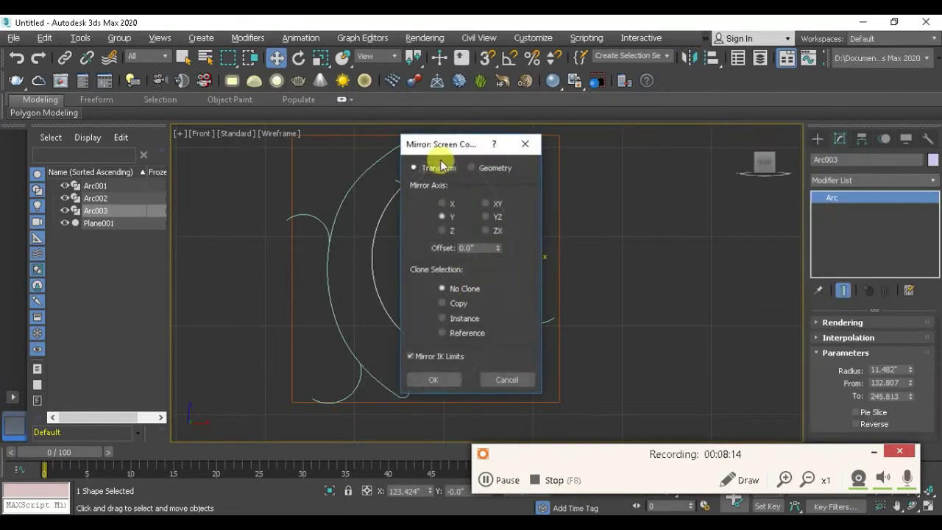
drag(456, 144, 684, 157)
click(672, 316)
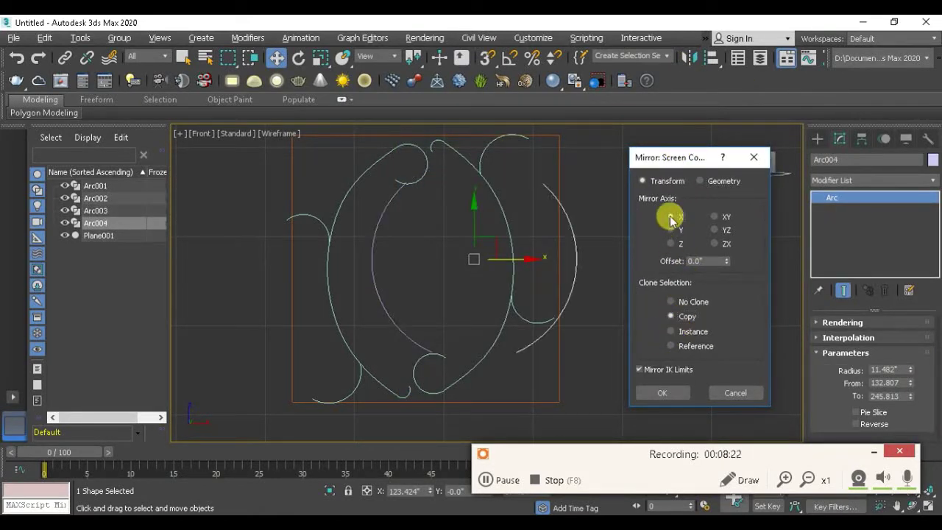
click(662, 392)
drag(526, 259, 400, 253)
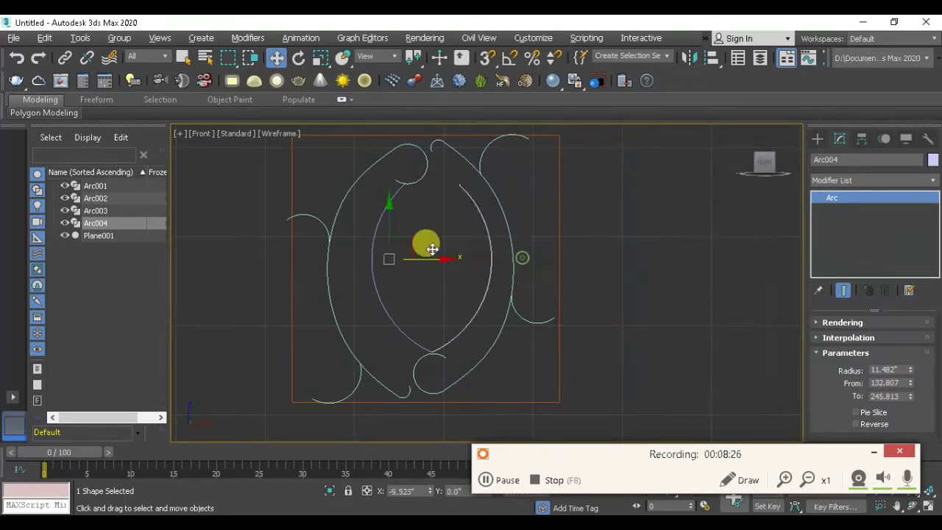
key(Delete)
scroll(427, 269, up, 2)
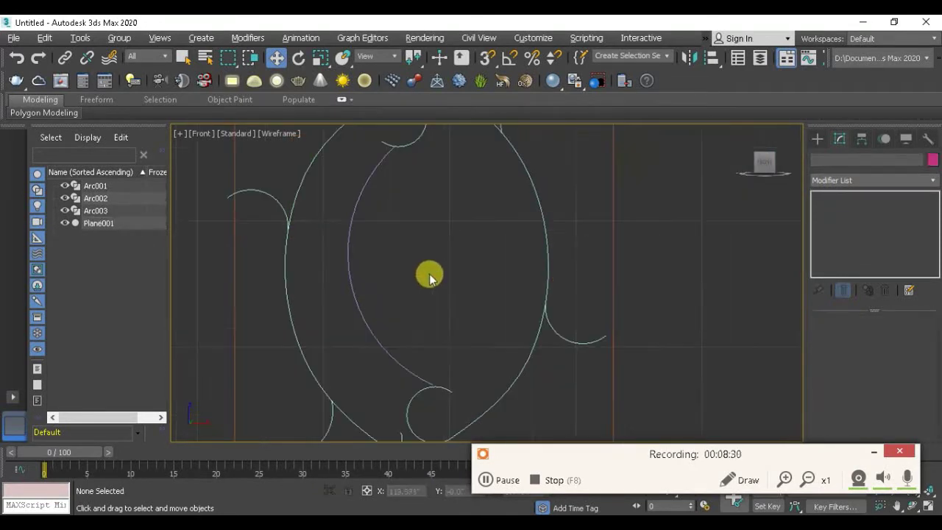
click(364, 310)
key(Delete)
Step: Draw an ellipse in the centre of the teardrop outline
scroll(375, 305, down, 2)
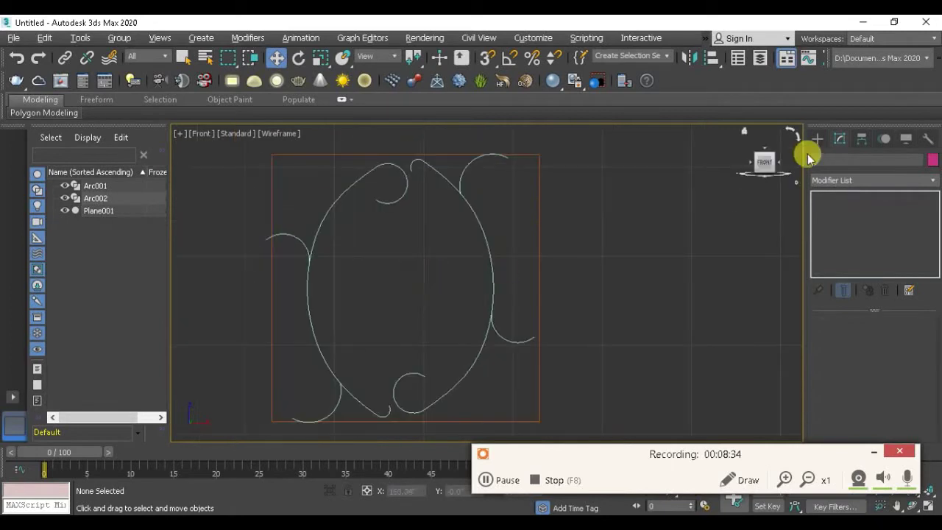
click(817, 139)
click(901, 247)
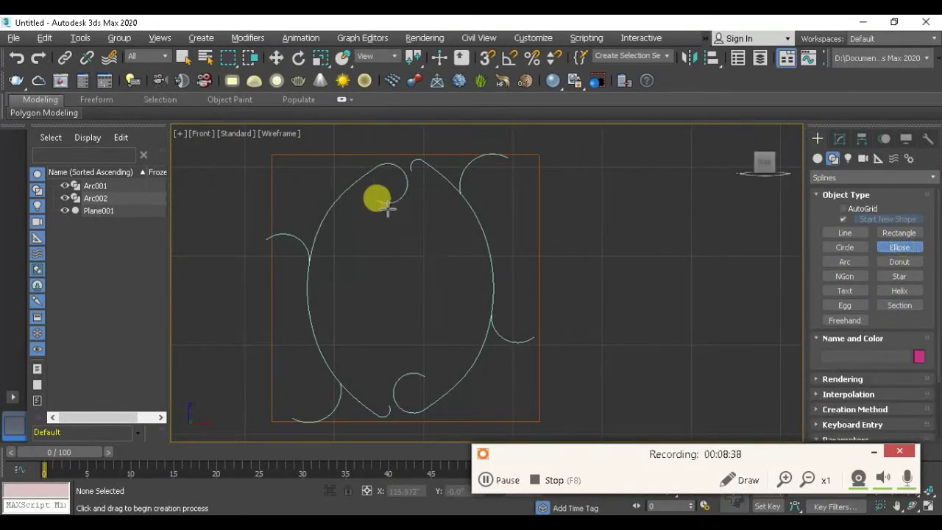
mouse_move(389, 209)
mouse_down()
mouse_move(486, 369)
mouse_move(469, 338)
mouse_move(383, 279)
mouse_up()
Step: Centre the ellipse inside the outline, enlarge it slightly, then reopen the reference photo
key(e)
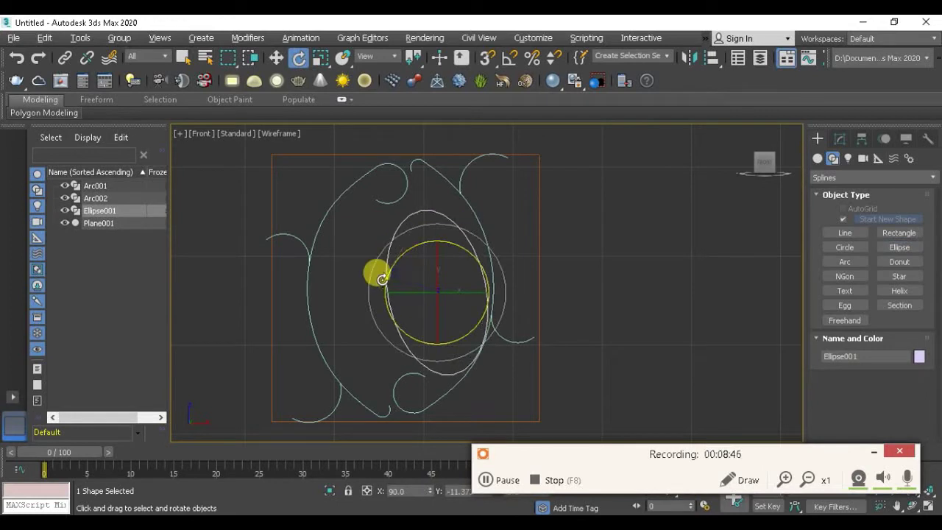
key(w)
mouse_move(459, 285)
mouse_down()
mouse_move(427, 273)
mouse_move(427, 251)
mouse_move(429, 308)
mouse_up()
key(e)
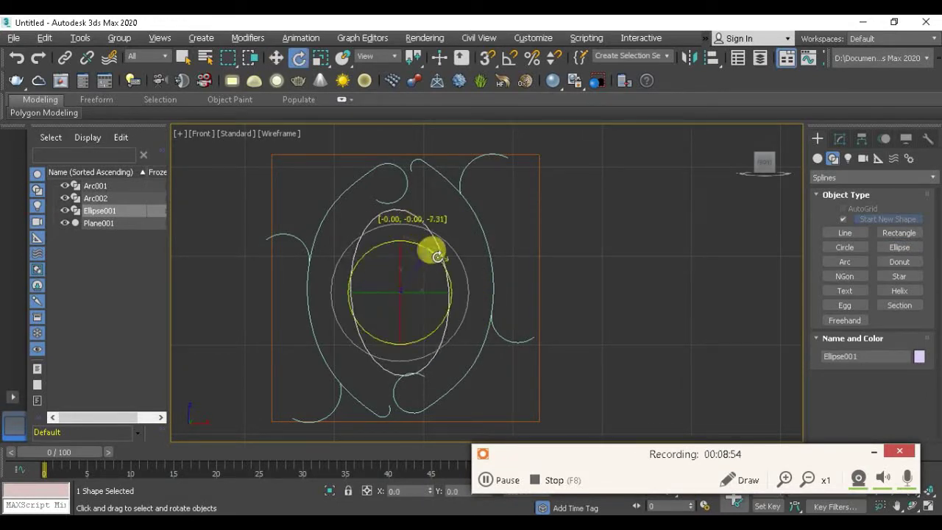
key(w)
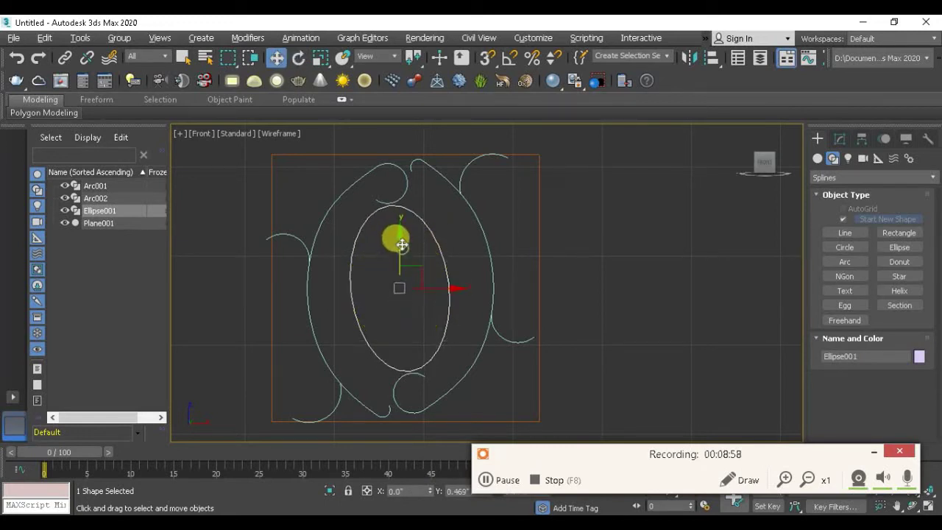
key(r)
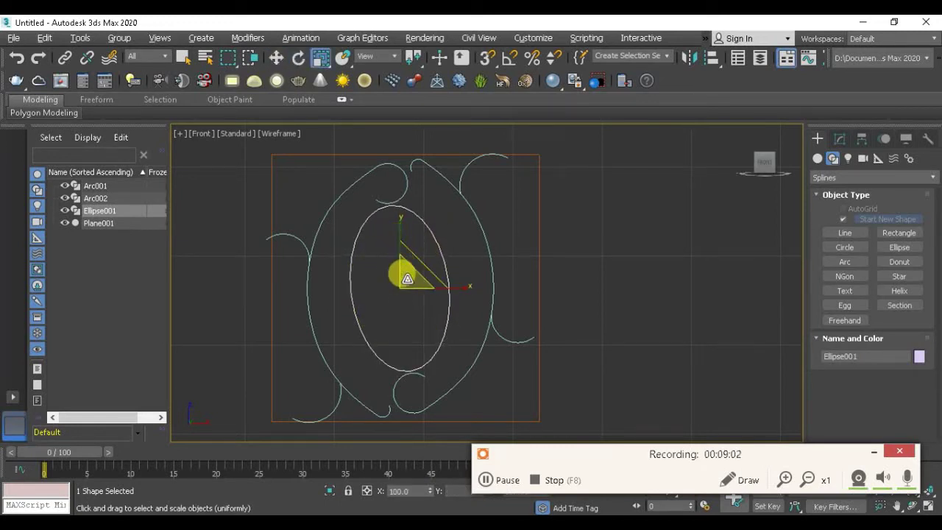
drag(405, 272, 427, 341)
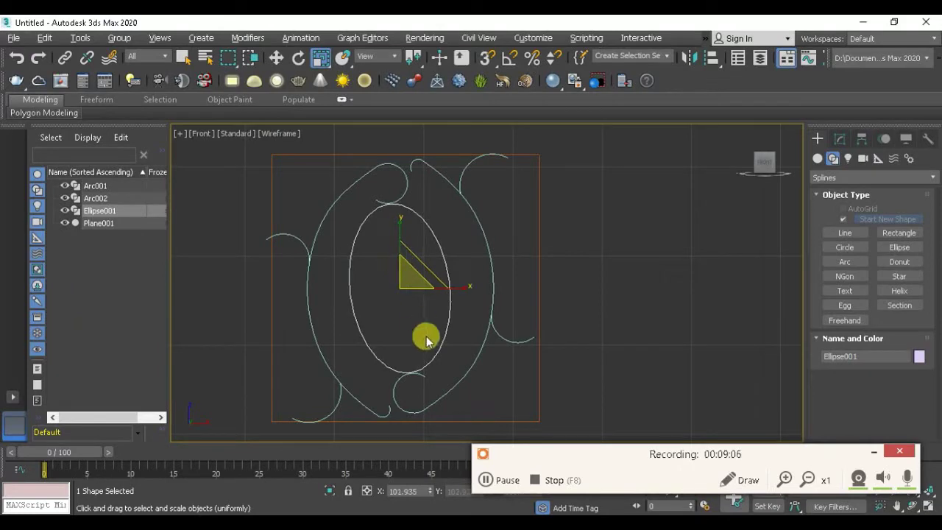
scroll(572, 290, up, 2)
click(572, 290)
scroll(395, 277, down, 1)
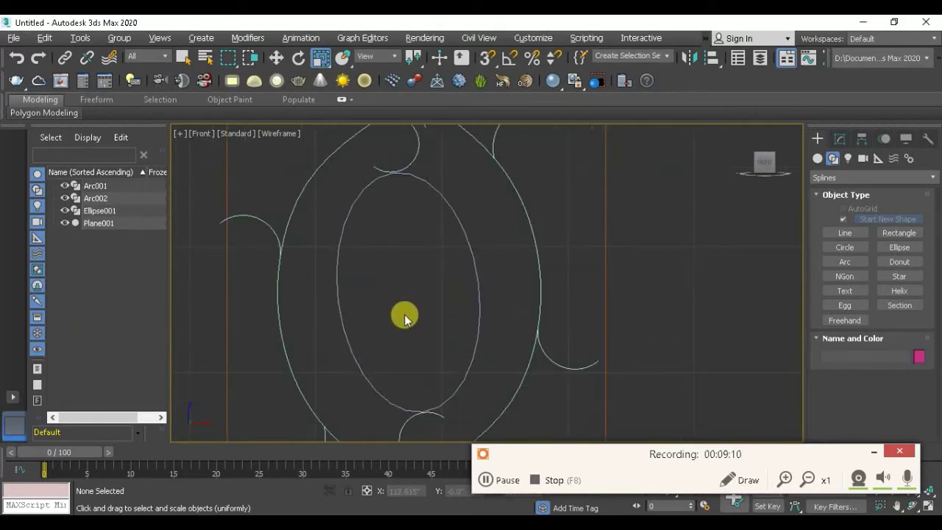
click(342, 512)
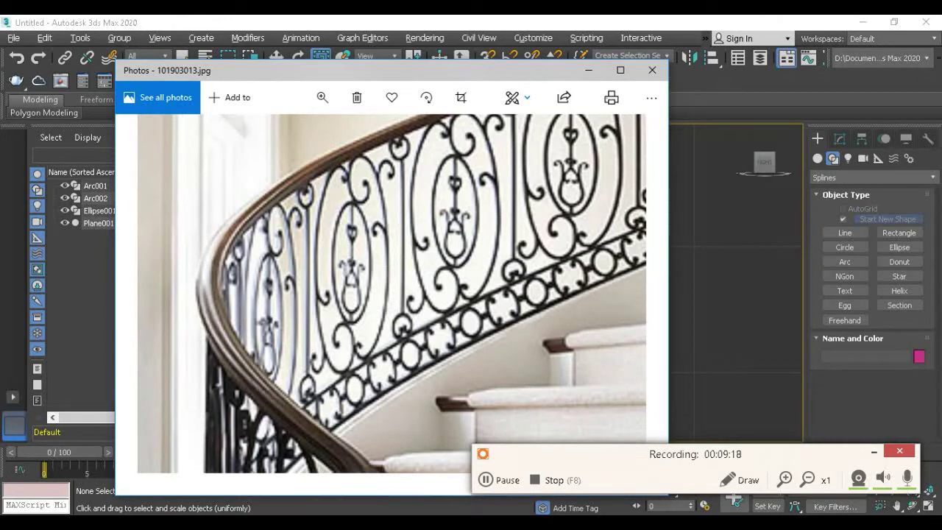
Step: With 3D Snaps on, draw a straight line from the ellipse's top point to its bottom point
key(alt+Tab)
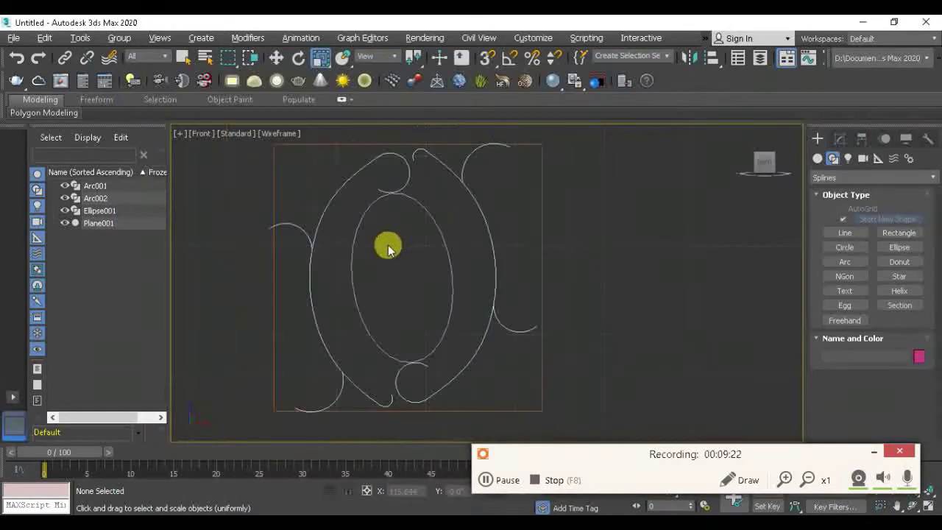
scroll(397, 265, up, 2)
click(845, 232)
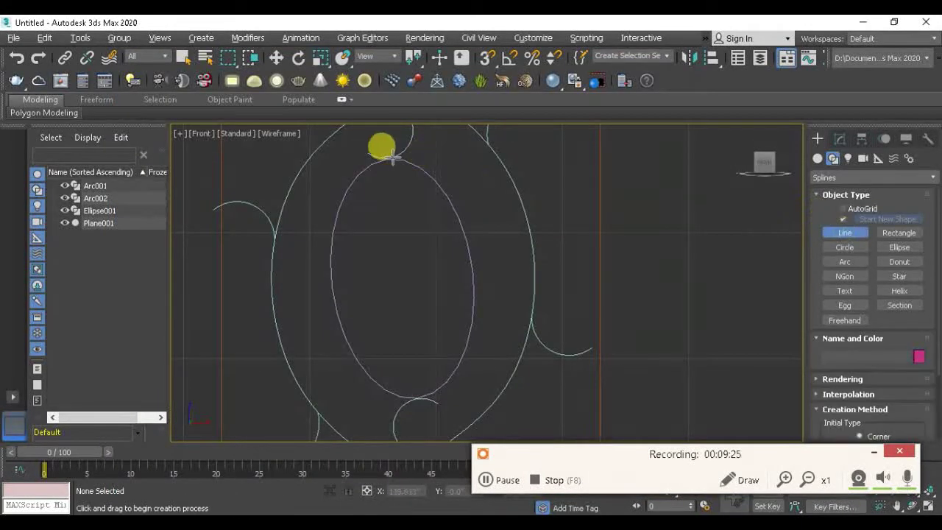
click(488, 60)
click(385, 159)
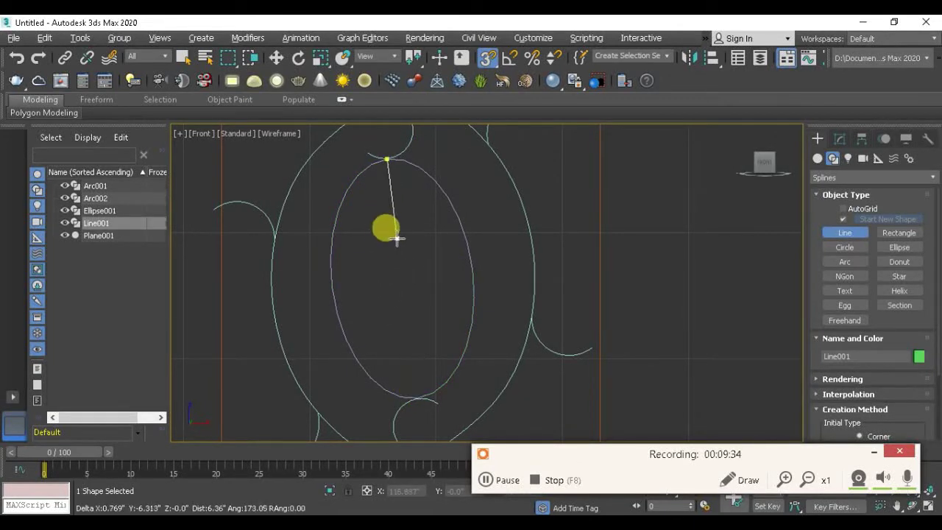
click(416, 396)
key(r)
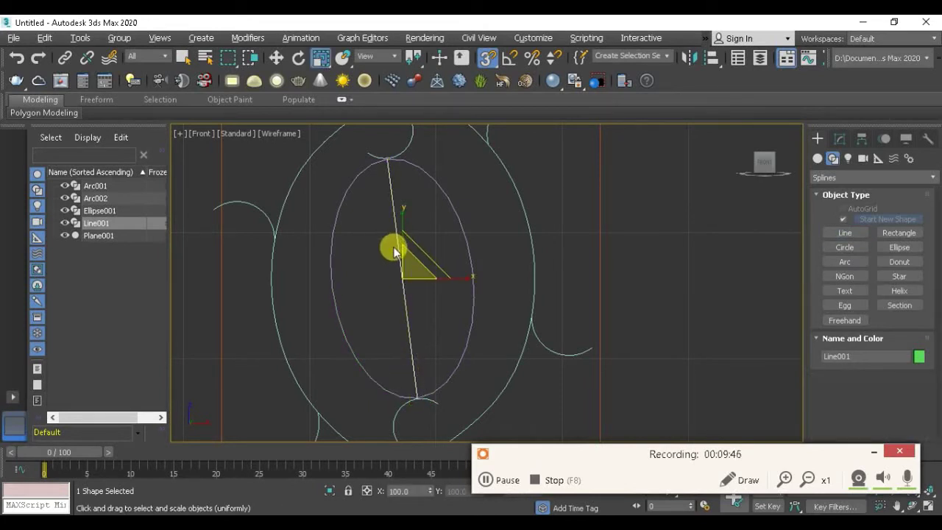
key(w)
Step: Enter Line001's Segment sub-object level and select its segment
click(840, 138)
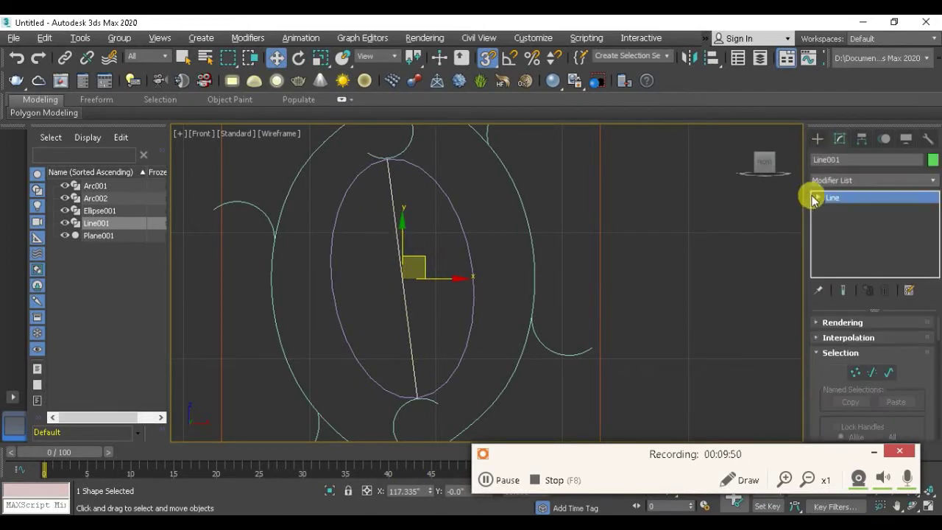
click(814, 199)
click(844, 210)
click(848, 221)
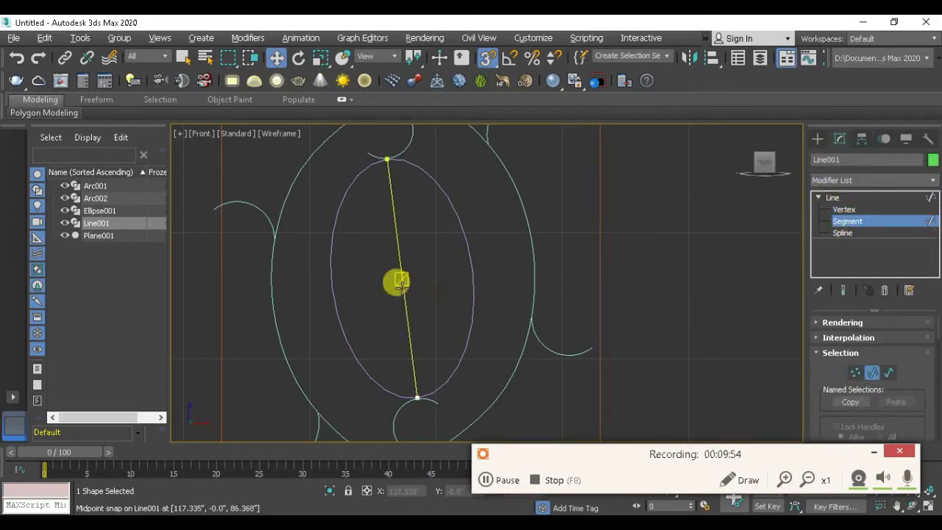
click(401, 278)
drag(820, 375, 831, 102)
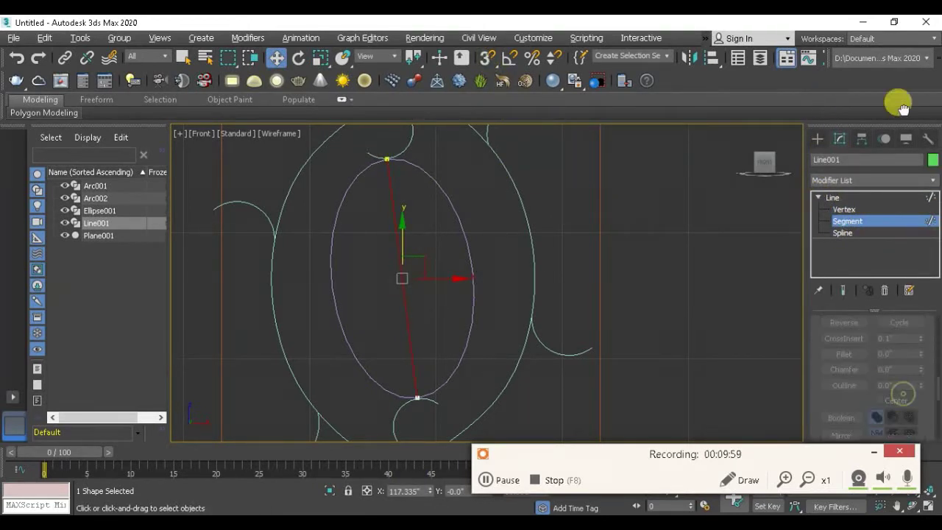
Step: Delete Line001's top segment and leave Segment level
scroll(827, 294, down, 5)
scroll(864, 361, down, 5)
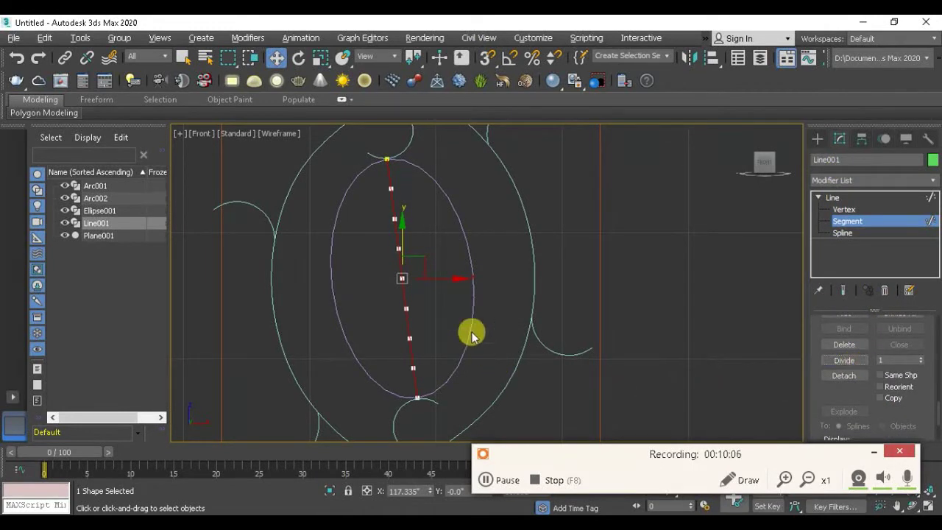
click(443, 311)
key(Delete)
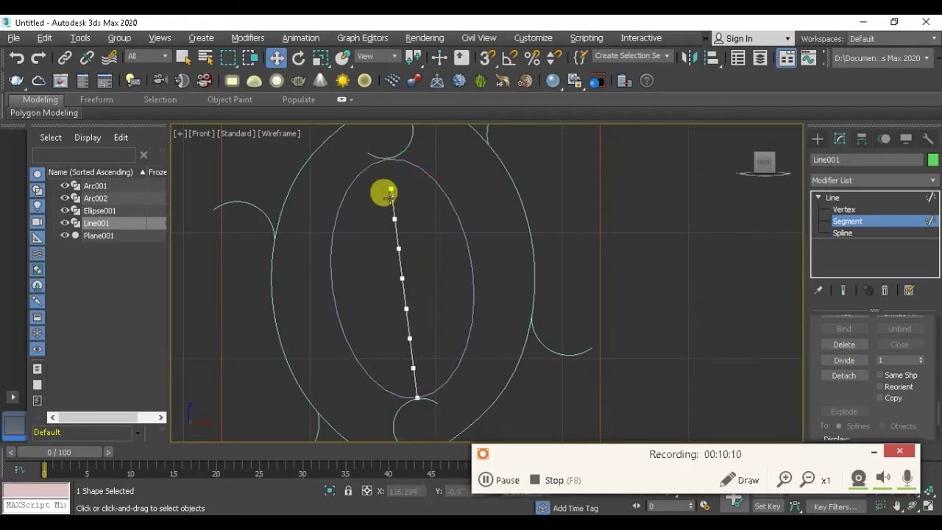
scroll(390, 252, up, 2)
scroll(380, 191, up, 2)
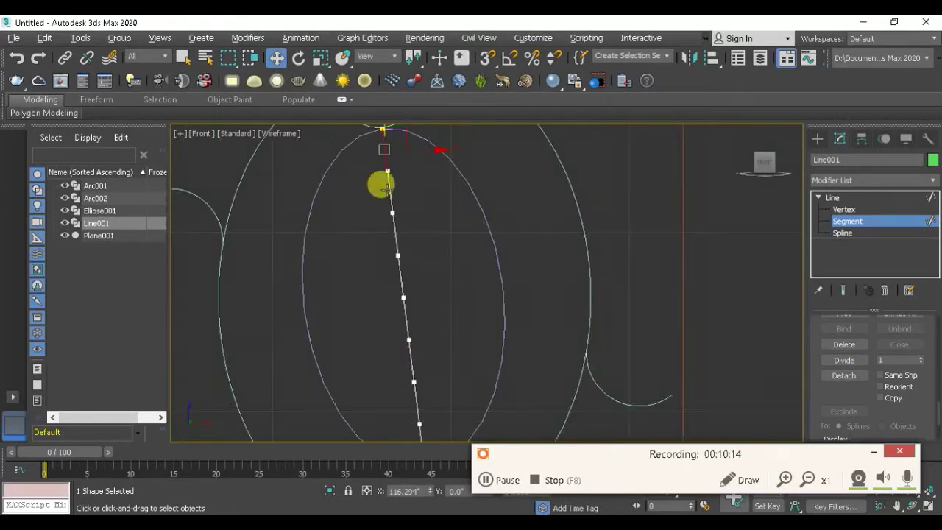
scroll(402, 260, up, 3)
click(864, 222)
scroll(410, 216, down, 4)
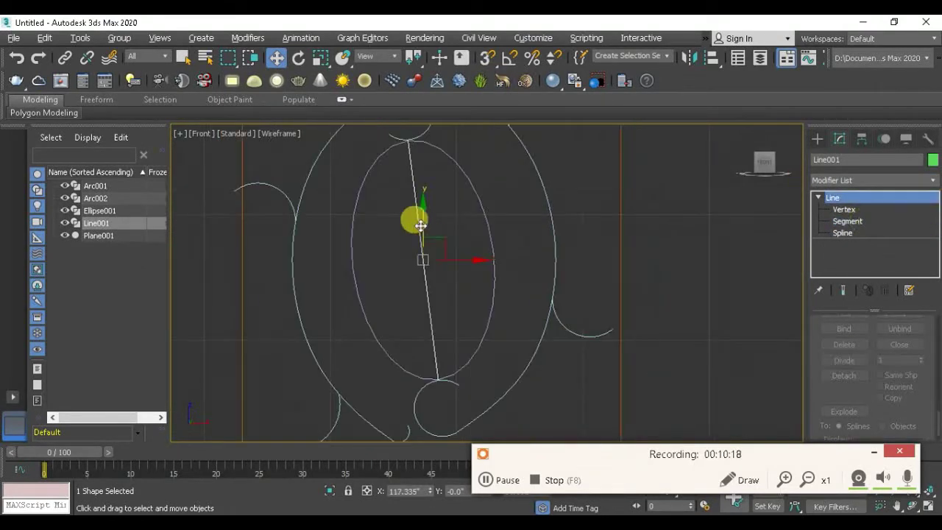
scroll(445, 222, up, 3)
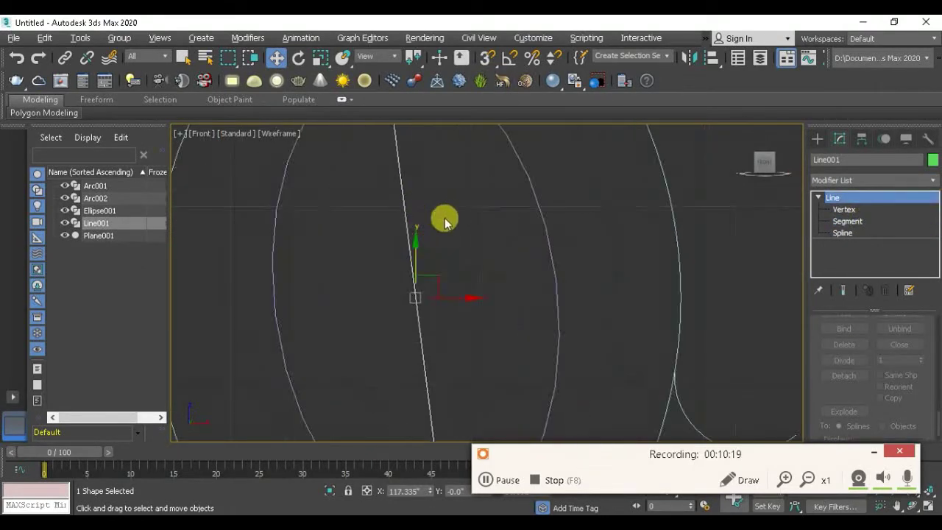
click(818, 139)
Step: Play a track from the music folder in Groove Music, skip ahead, and minimize the player
key(alt+Tab)
double_click(188, 255)
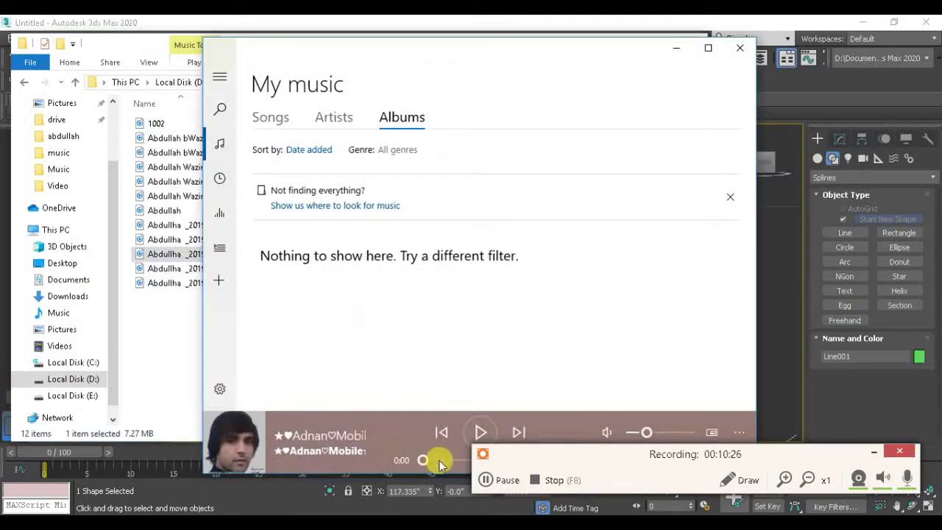
drag(504, 96, 291, 229)
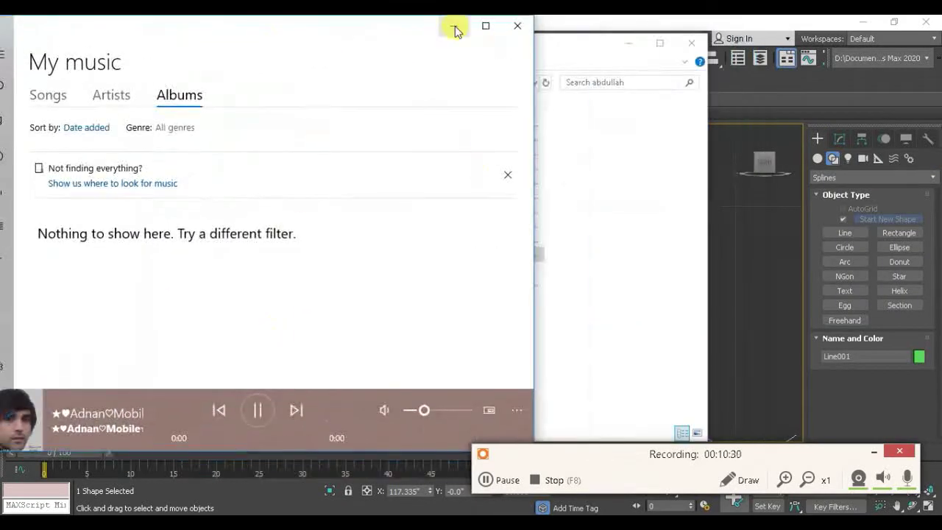
click(455, 31)
double_click(203, 243)
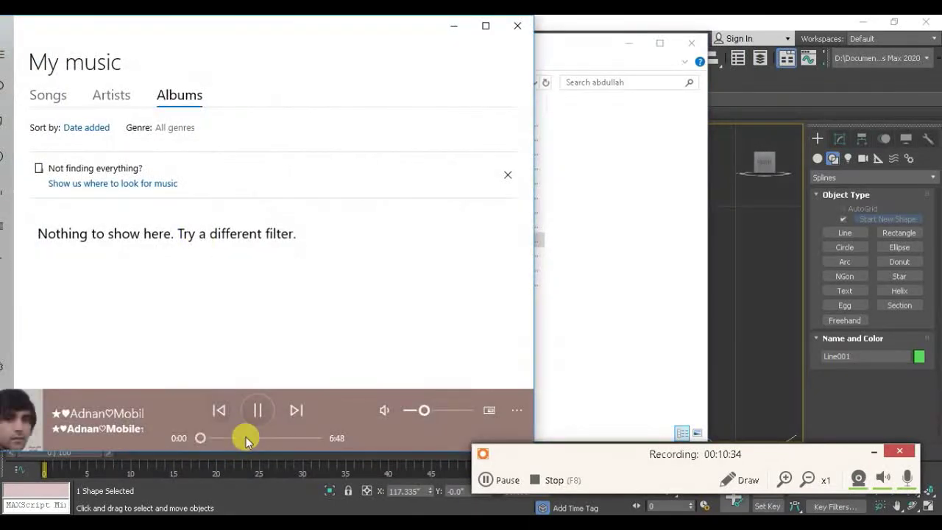
click(213, 438)
click(454, 31)
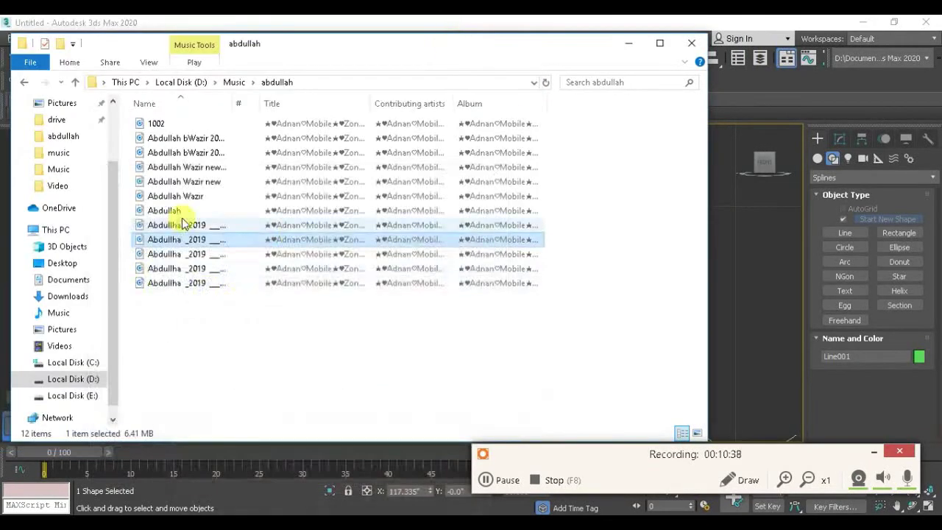
double_click(184, 216)
click(213, 439)
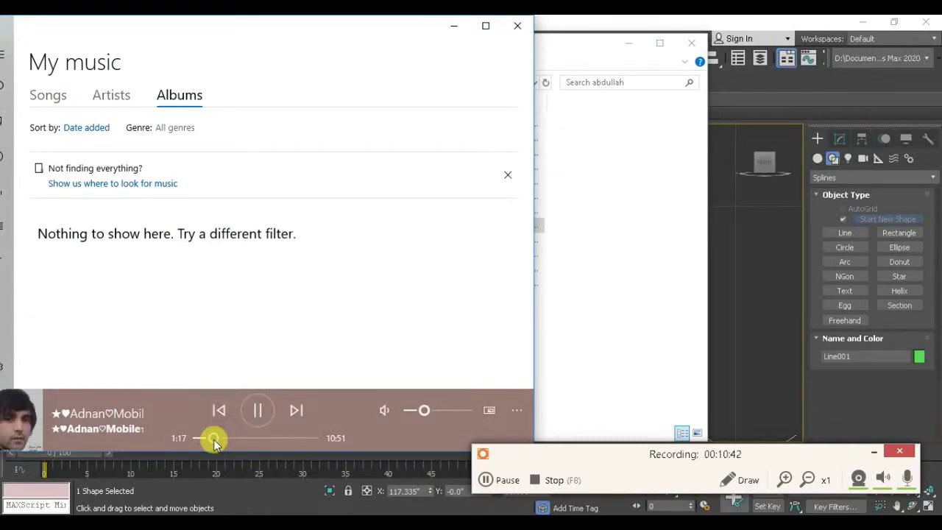
click(453, 27)
click(628, 43)
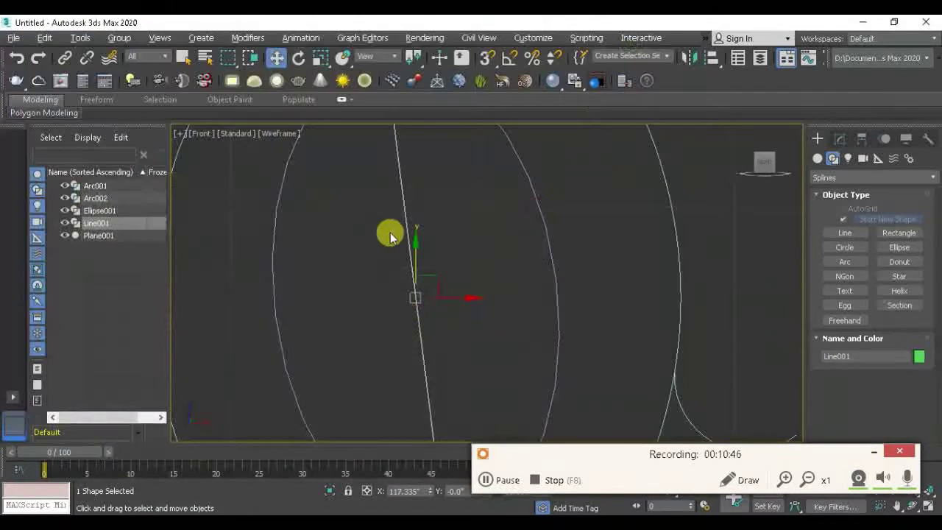
scroll(391, 236, down, 3)
scroll(394, 247, down, 2)
key(alt+Tab)
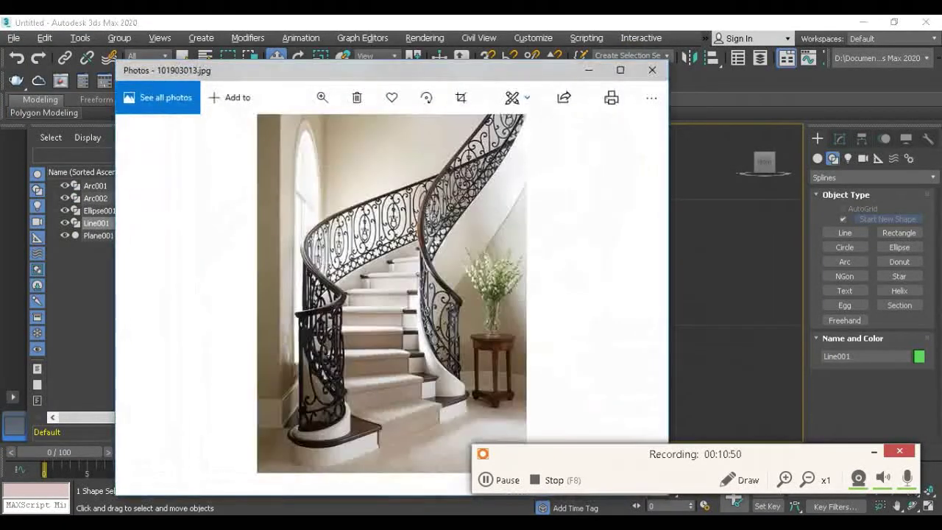
click(322, 97)
click(306, 133)
drag(320, 158, 358, 361)
mouse_move(353, 515)
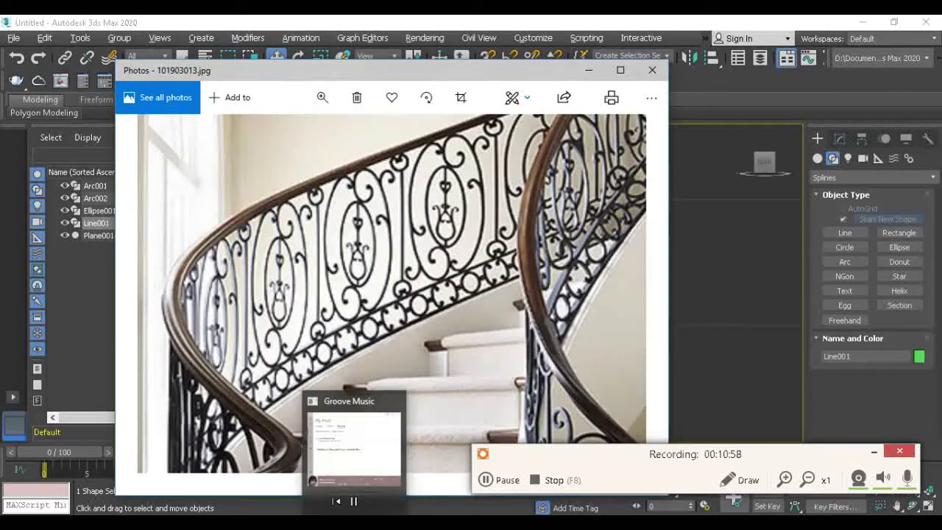
click(331, 508)
Step: Draw two arcs, Arc003 and Arc004, beside the line to form a teardrop outline
scroll(379, 206, up, 3)
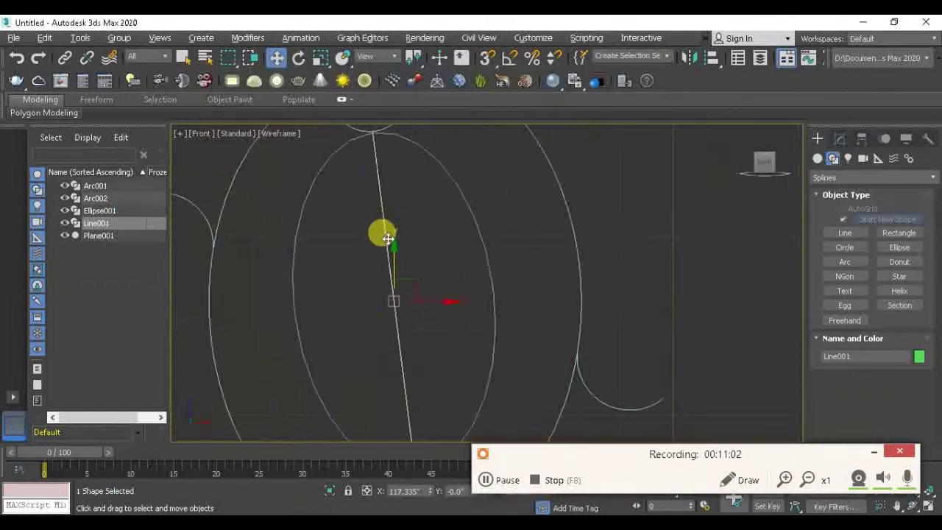
scroll(383, 221, up, 2)
scroll(383, 218, up, 2)
click(846, 262)
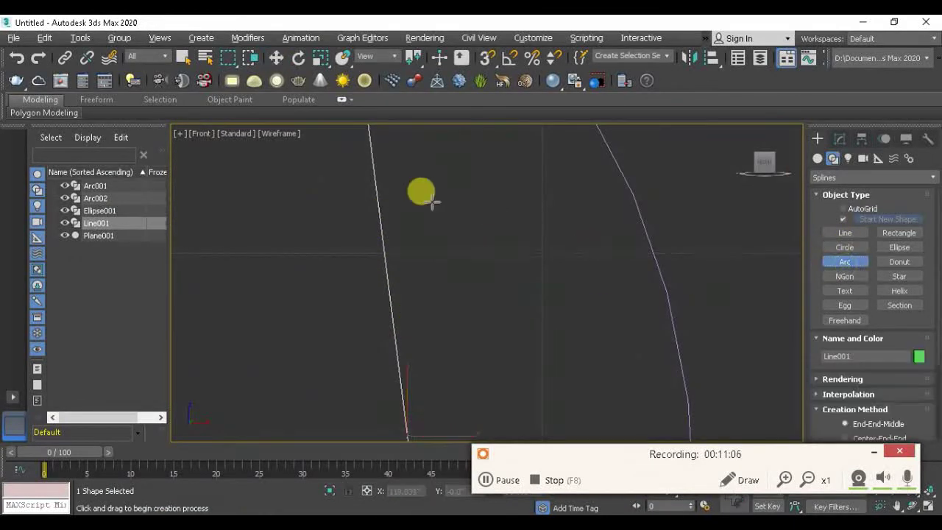
mouse_move(377, 197)
mouse_down()
mouse_move(403, 194)
mouse_move(381, 255)
mouse_up()
scroll(391, 197, up, 1)
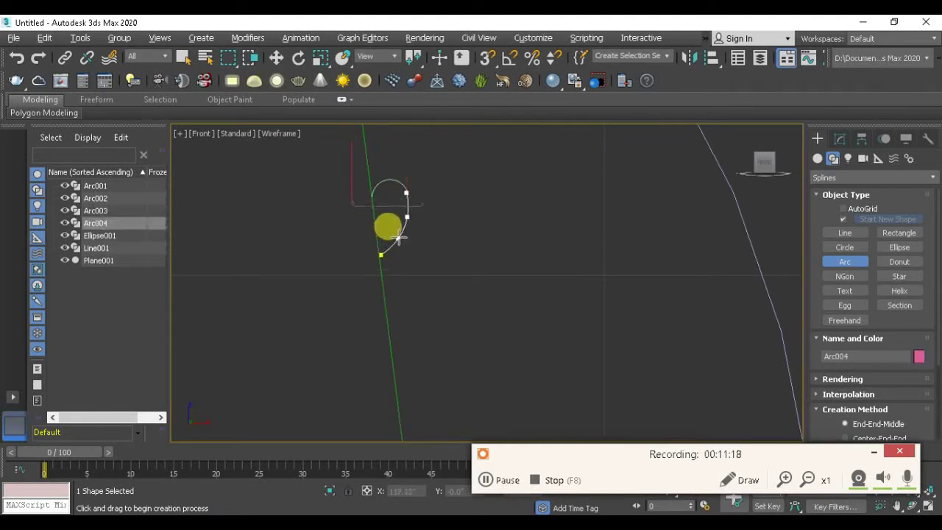
click(398, 236)
scroll(413, 212, up, 2)
key(w)
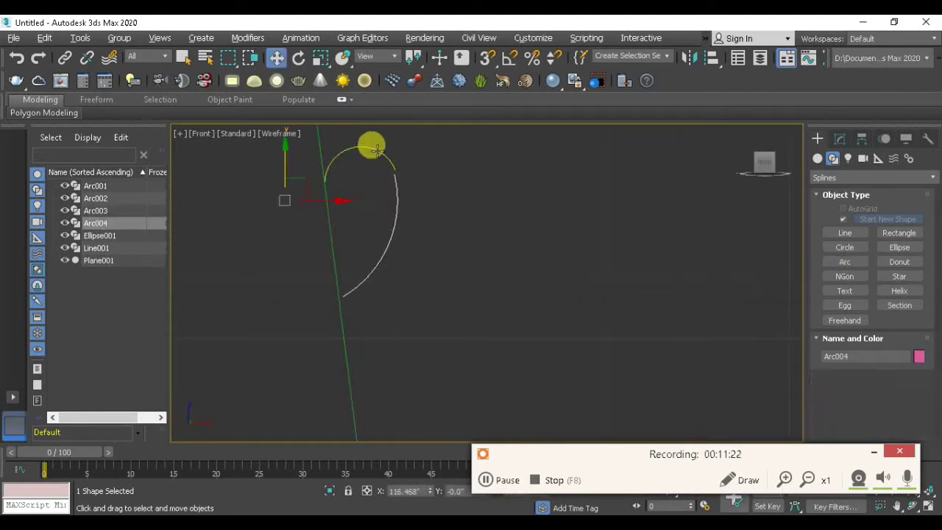
Step: Convert Arc003 to an editable spline and attach Arc004 into it
click(378, 151)
click(840, 139)
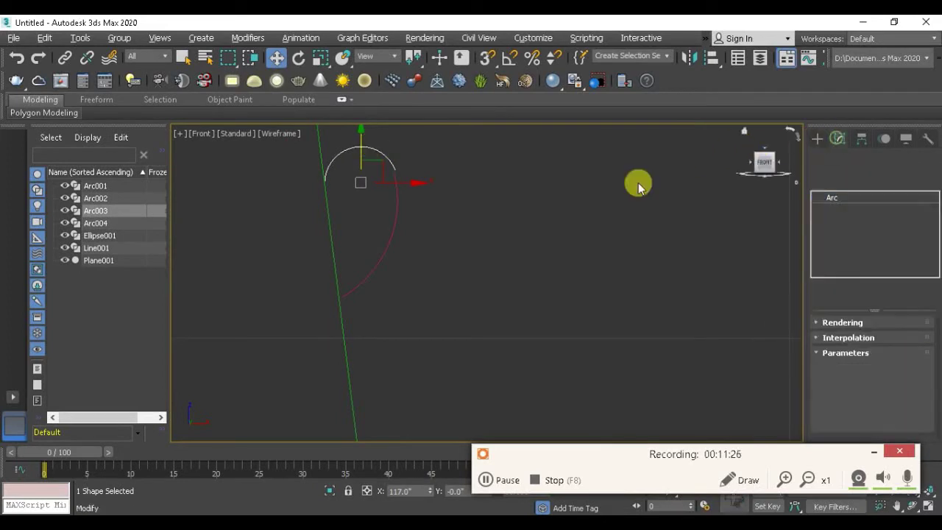
right_click(380, 152)
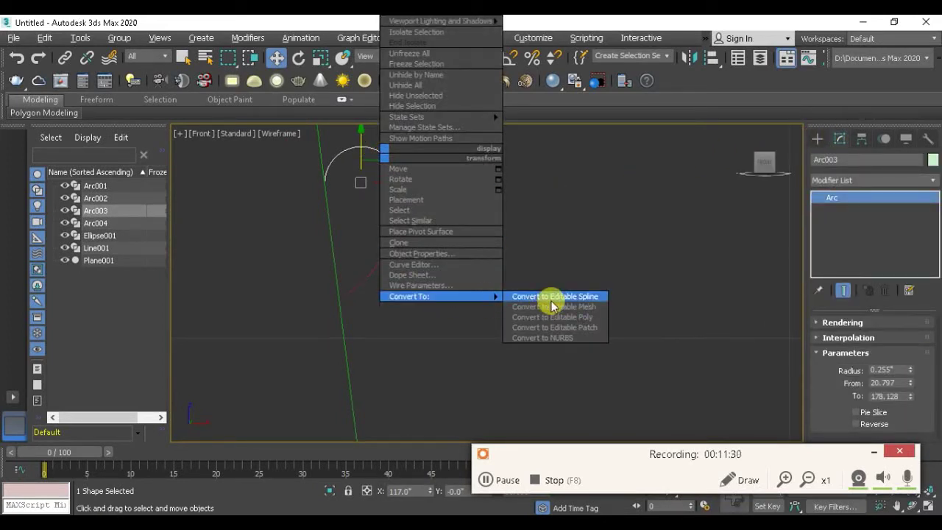
click(551, 299)
scroll(845, 383, down, 2)
click(845, 317)
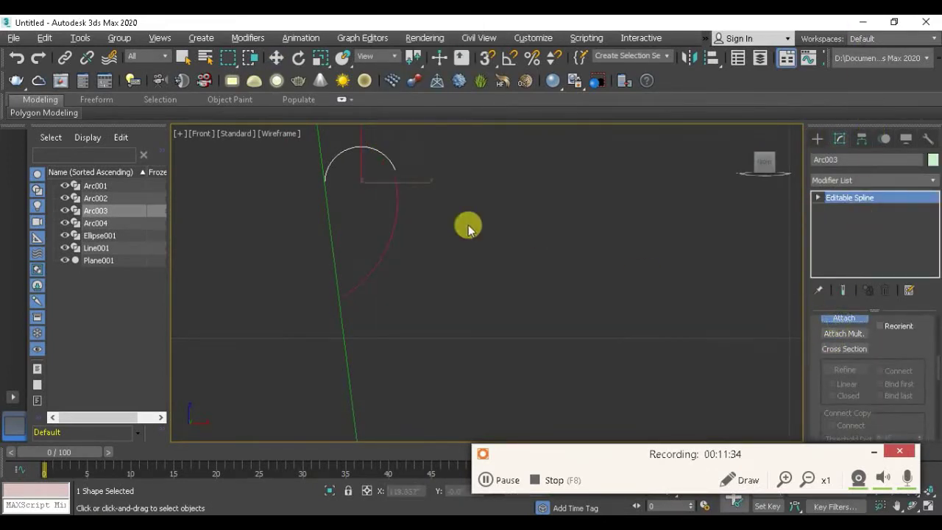
click(395, 229)
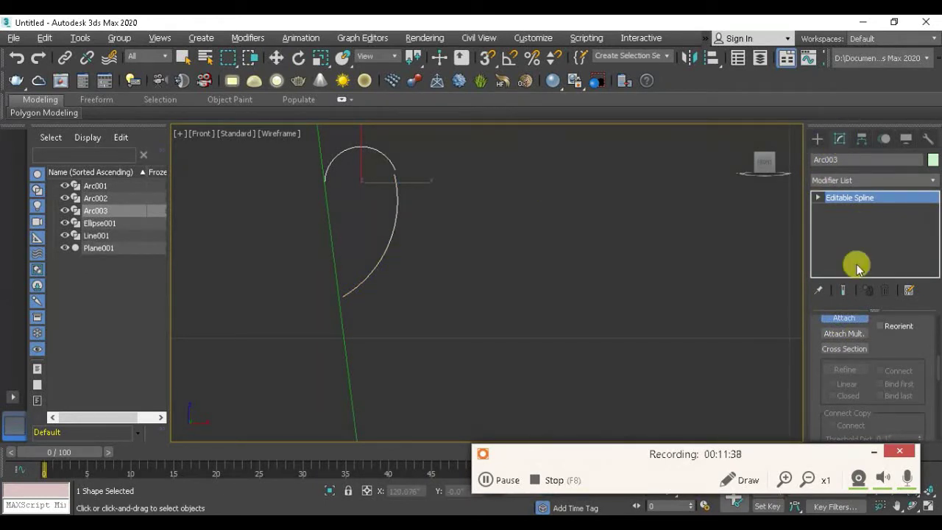
scroll(847, 378, up, 3)
Step: Snap the teardrop's loose lower vertex onto the other arc's endpoint to close it
click(819, 197)
click(844, 210)
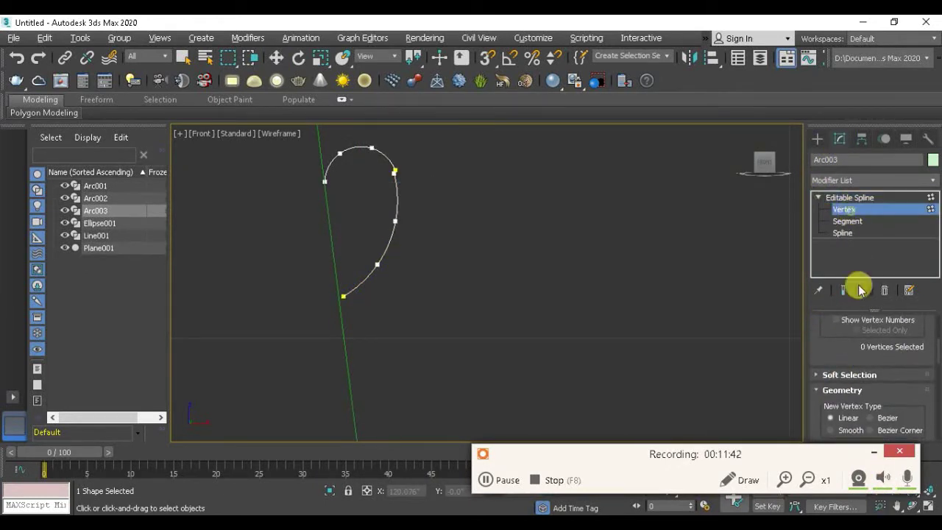
scroll(410, 215, up, 5)
scroll(471, 267, up, 3)
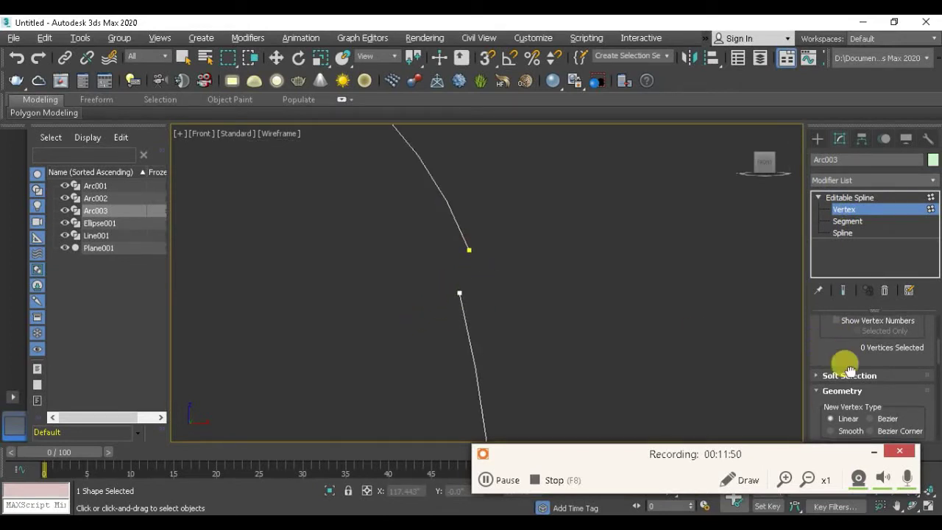
scroll(910, 353, up, 5)
drag(910, 401, 928, 152)
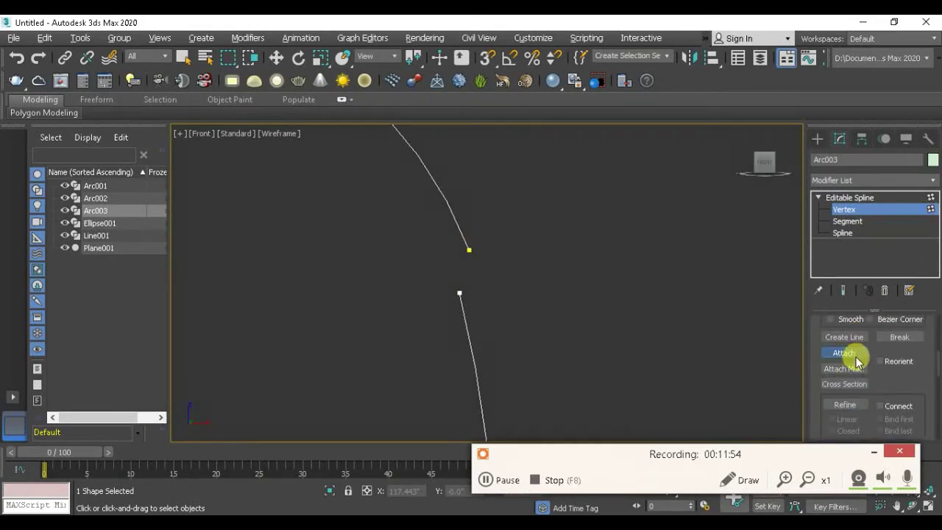
key(w)
click(459, 293)
click(487, 57)
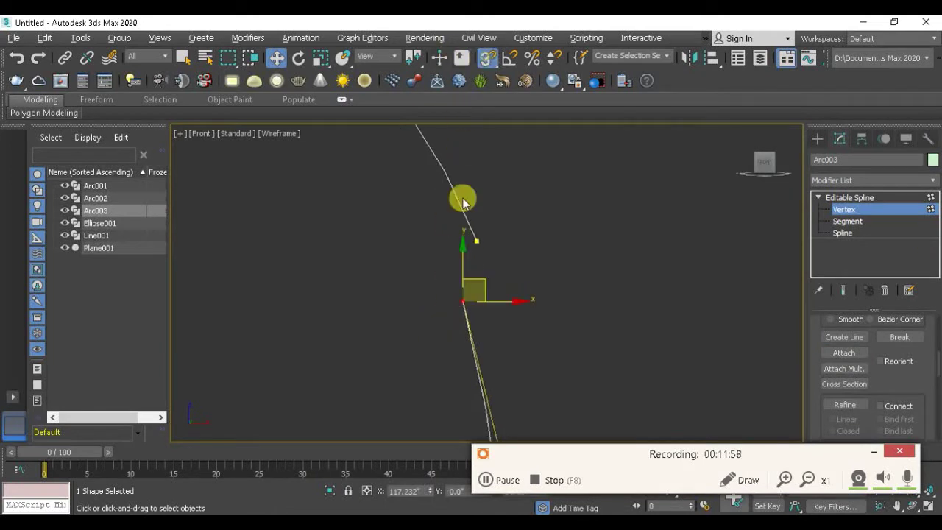
drag(463, 302, 477, 241)
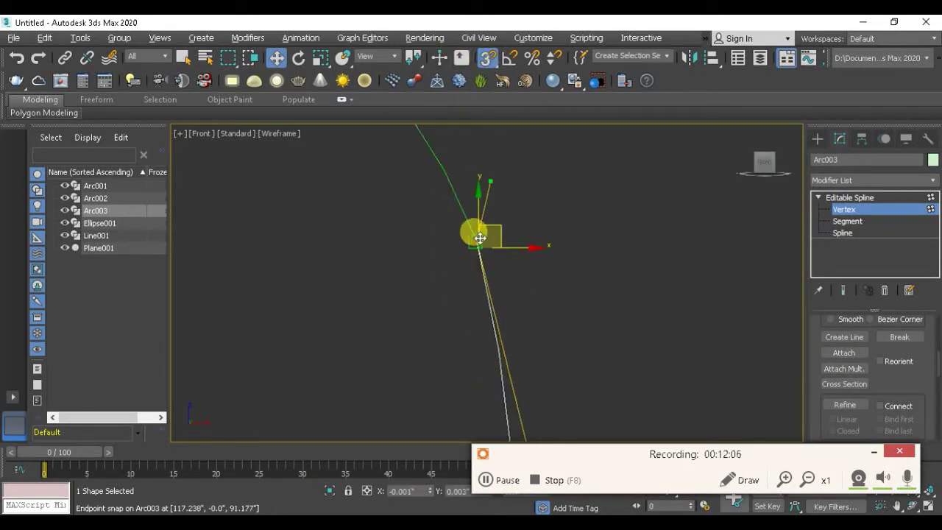
click(601, 277)
scroll(507, 219, down, 5)
scroll(488, 282, down, 4)
scroll(488, 278, up, 4)
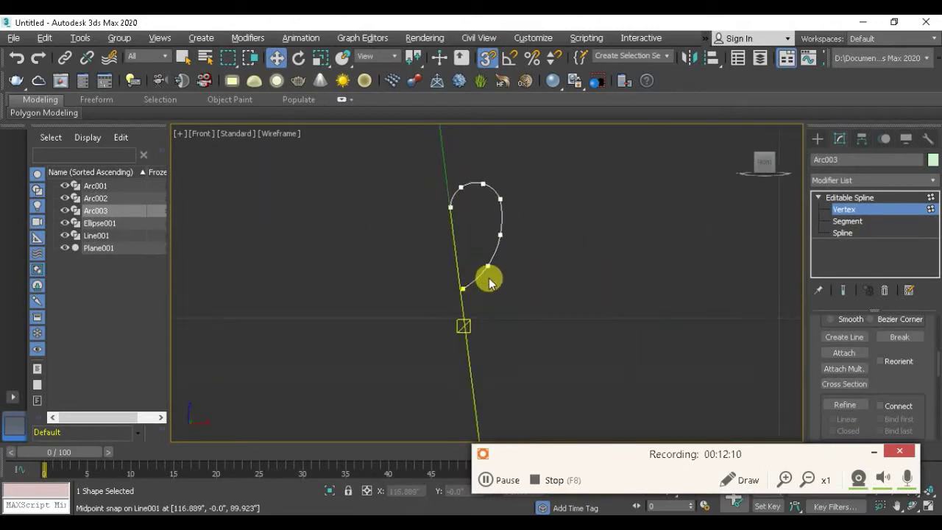
click(487, 57)
scroll(524, 249, down, 3)
Step: Make a mirrored copy of the teardrop along X, creating Arc004
click(864, 211)
scroll(542, 225, up, 2)
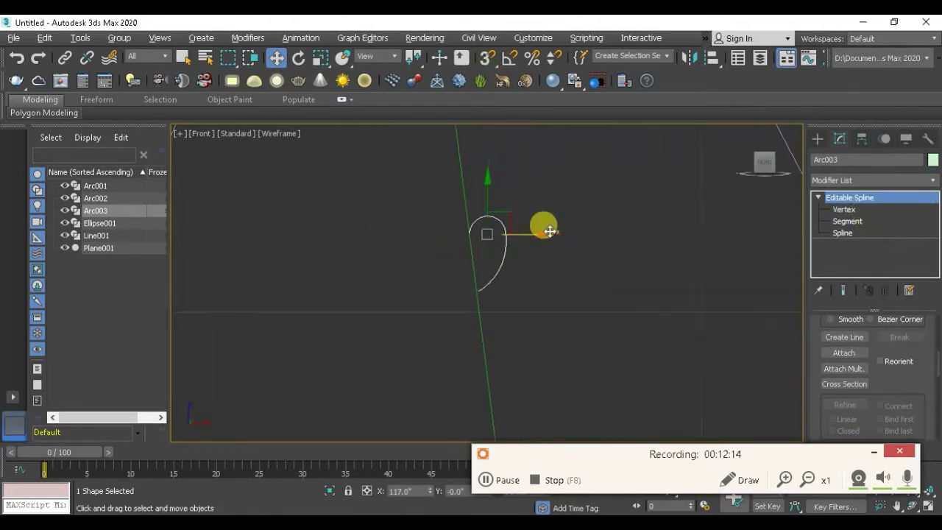
click(709, 63)
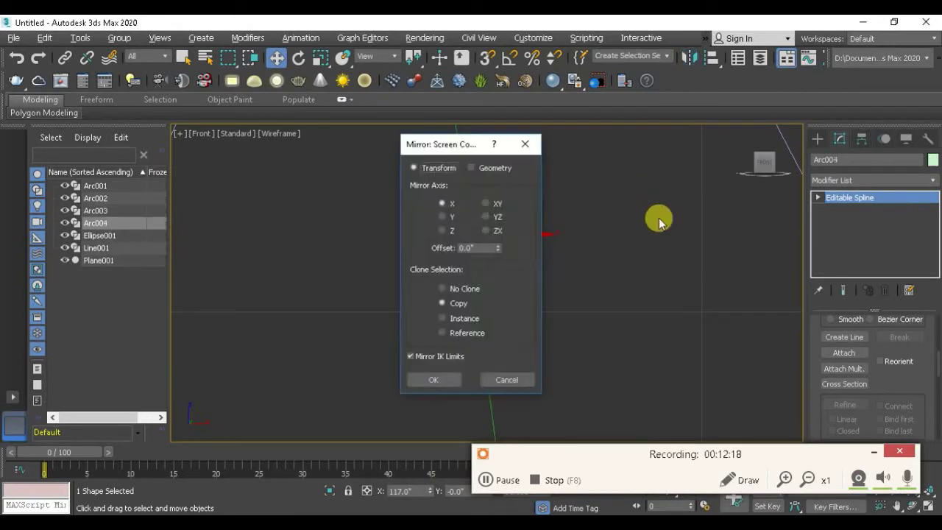
drag(477, 150, 661, 145)
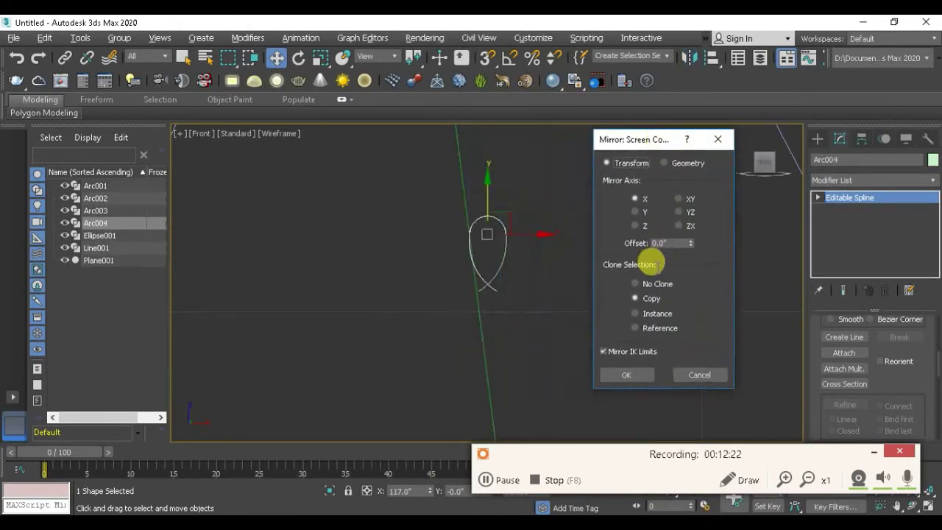
click(627, 375)
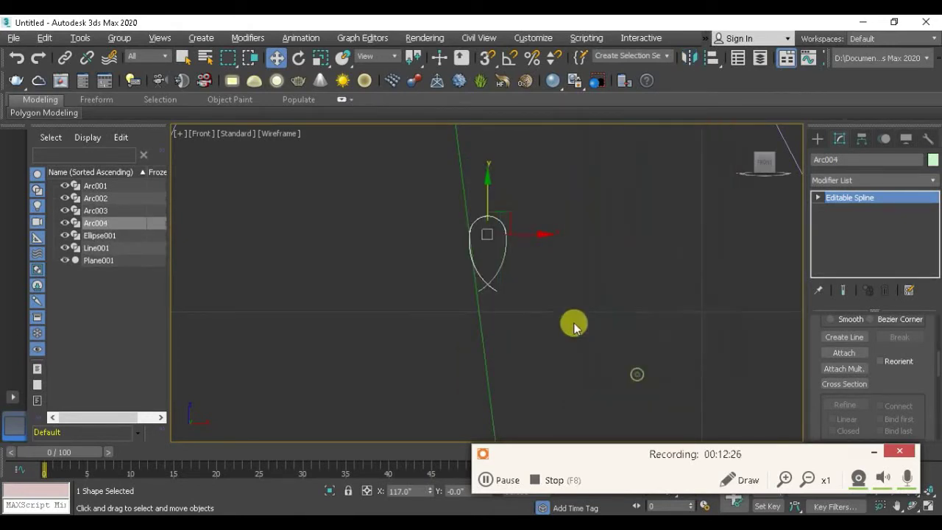
scroll(544, 295, up, 2)
scroll(522, 263, up, 1)
Step: Select all of Arc004's segments and shift them toward the centre line
drag(510, 209, 365, 209)
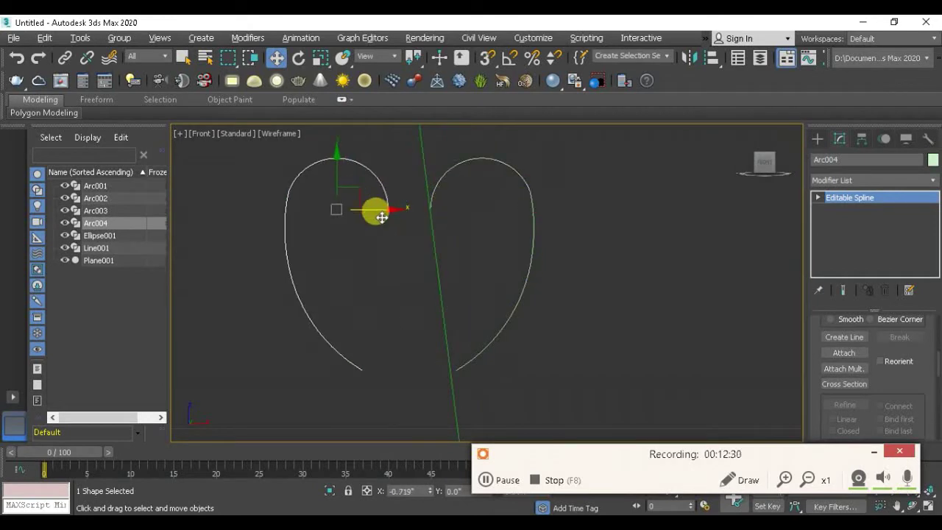
click(819, 198)
click(845, 210)
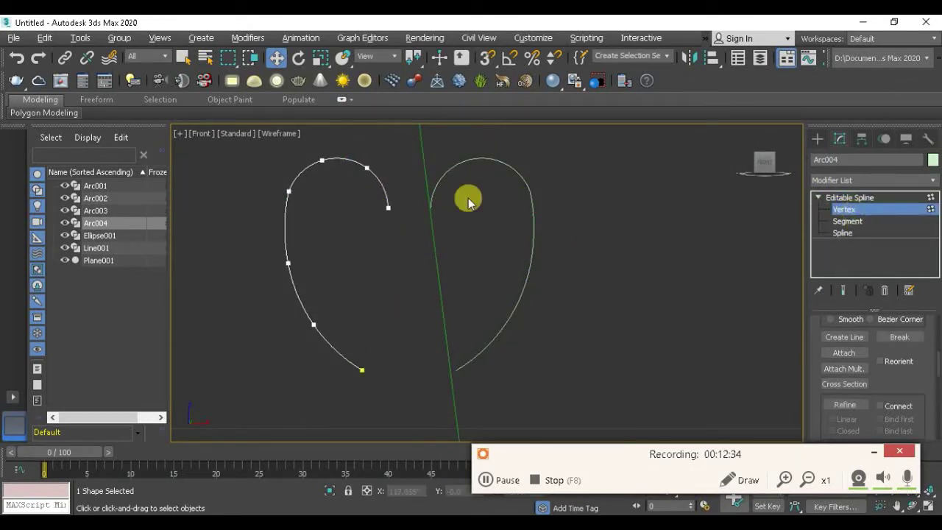
drag(396, 134, 269, 431)
click(847, 221)
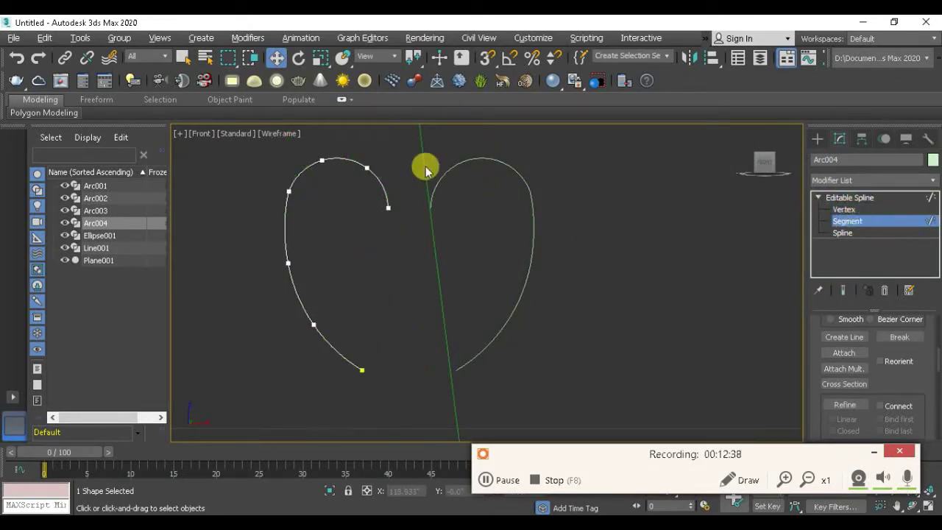
drag(406, 137, 263, 391)
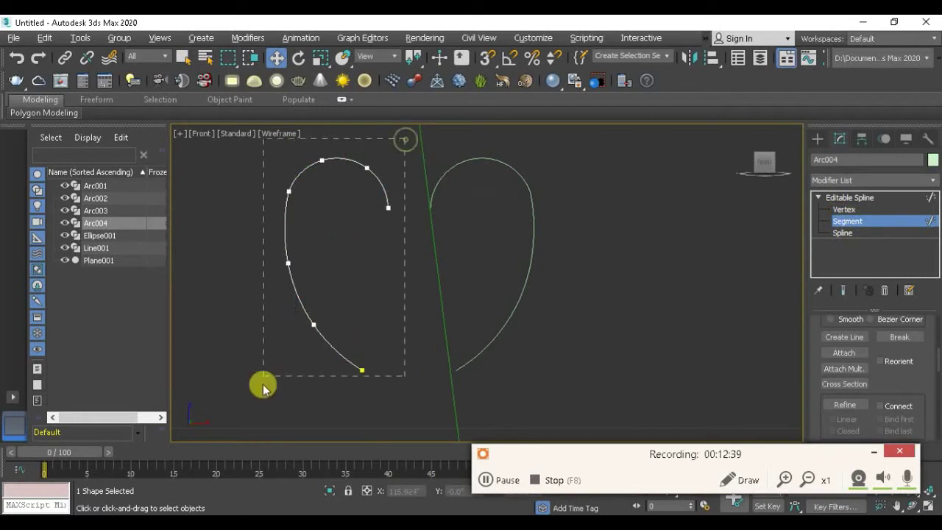
click(488, 67)
drag(361, 372, 392, 380)
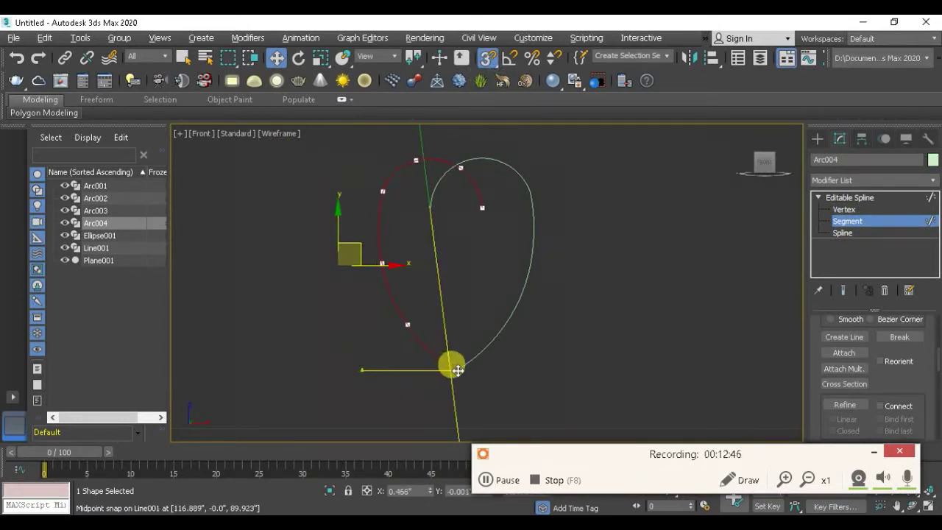
click(487, 58)
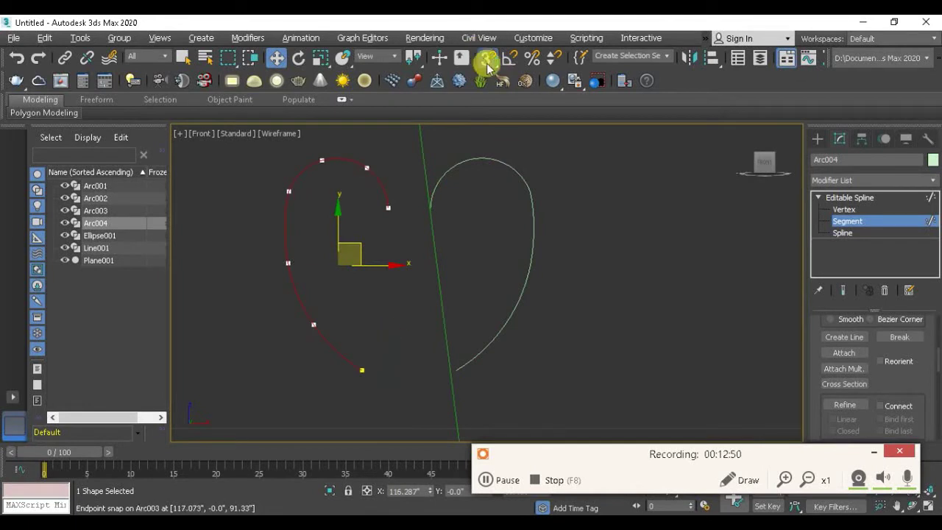
Step: Rotate and move Arc004 so its end snaps onto Arc003's endpoint on Line001
key(e)
drag(280, 253, 287, 258)
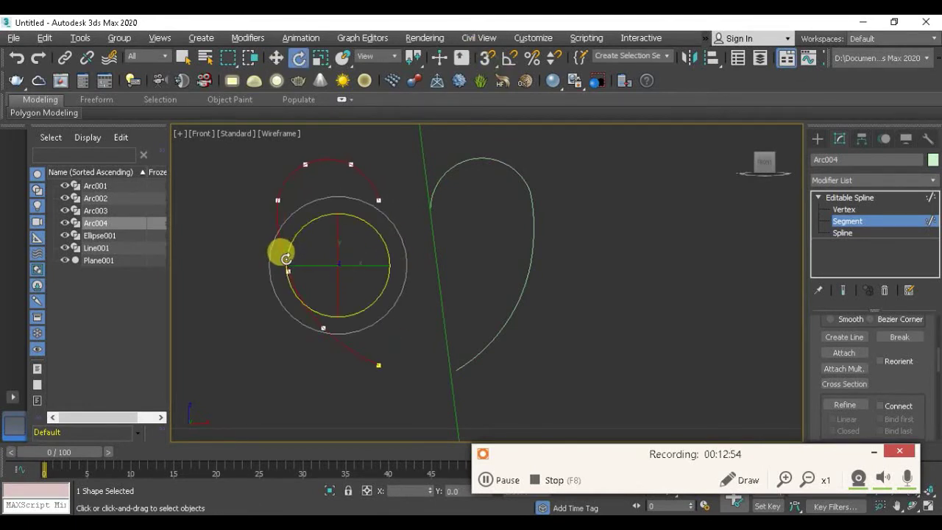
key(w)
drag(368, 268, 416, 271)
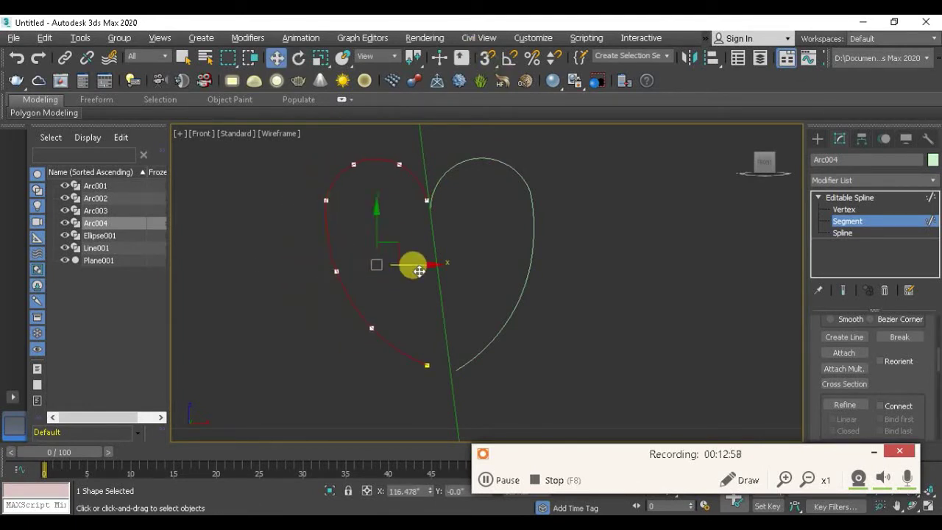
key(e)
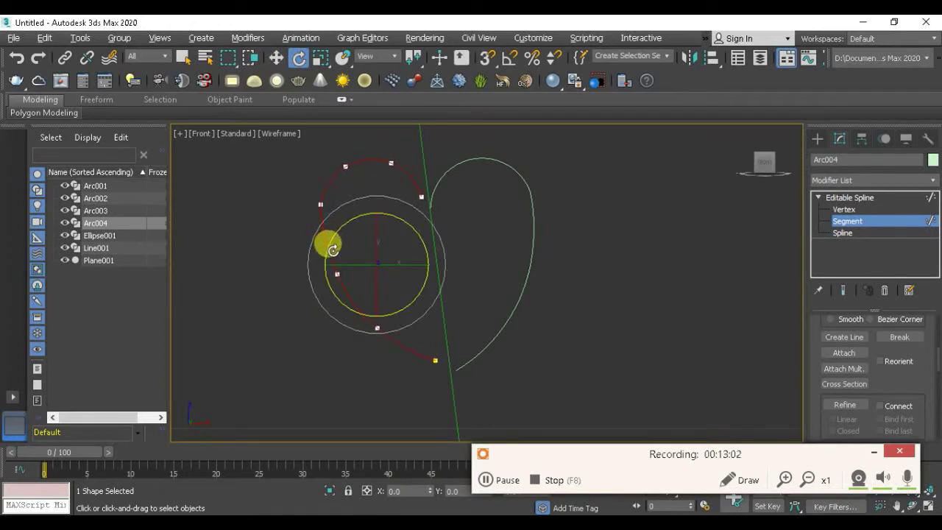
scroll(412, 199, up, 2)
key(s)
key(w)
scroll(424, 214, up, 2)
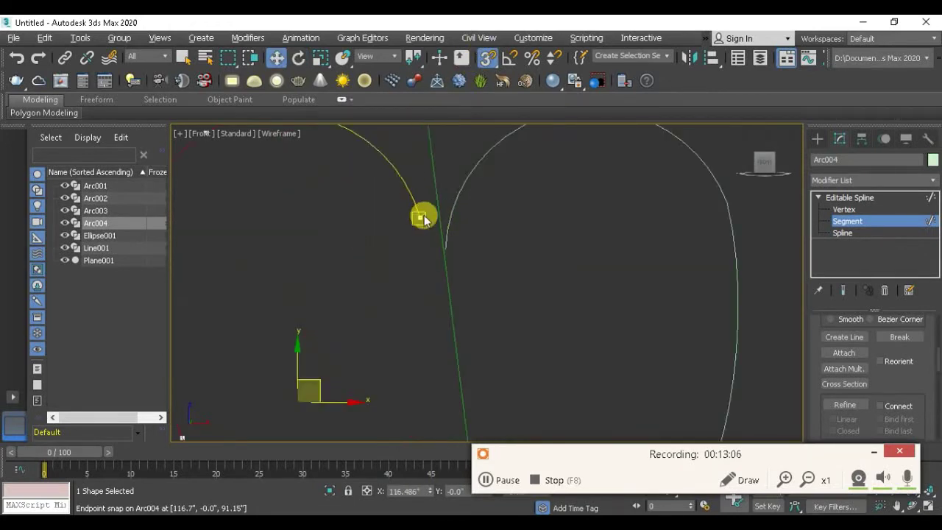
mouse_move(417, 218)
mouse_down()
mouse_move(431, 246)
mouse_move(451, 249)
mouse_up()
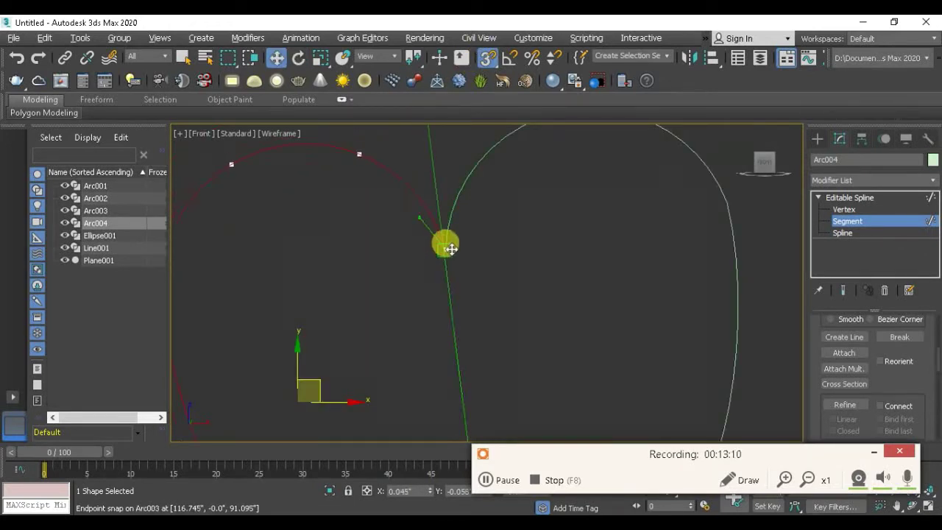
scroll(442, 265, down, 2)
scroll(435, 373, down, 2)
scroll(438, 378, up, 5)
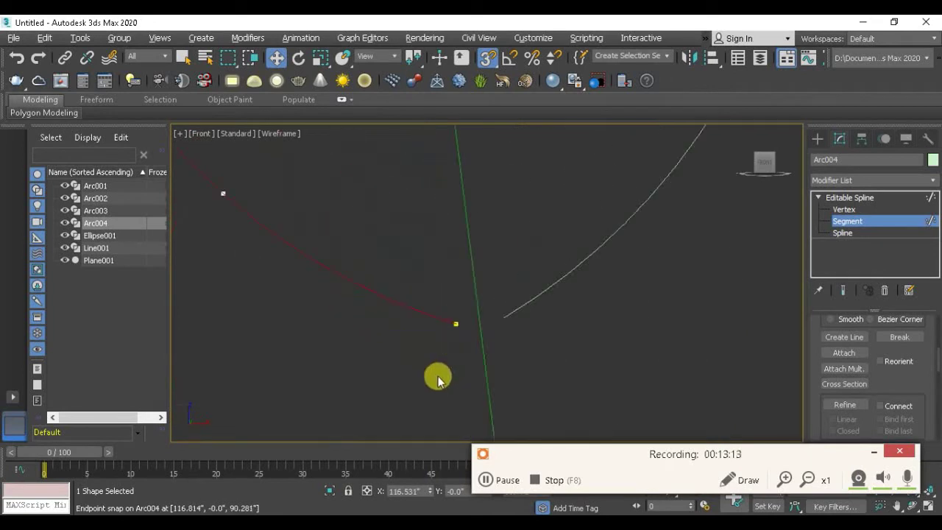
click(452, 320)
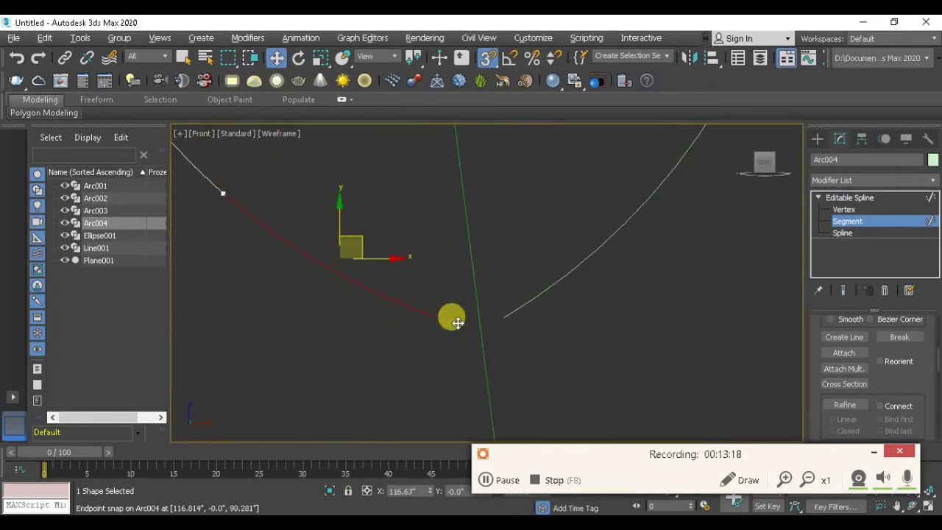
scroll(479, 318, down, 1)
scroll(456, 332, down, 3)
scroll(424, 341, up, 1)
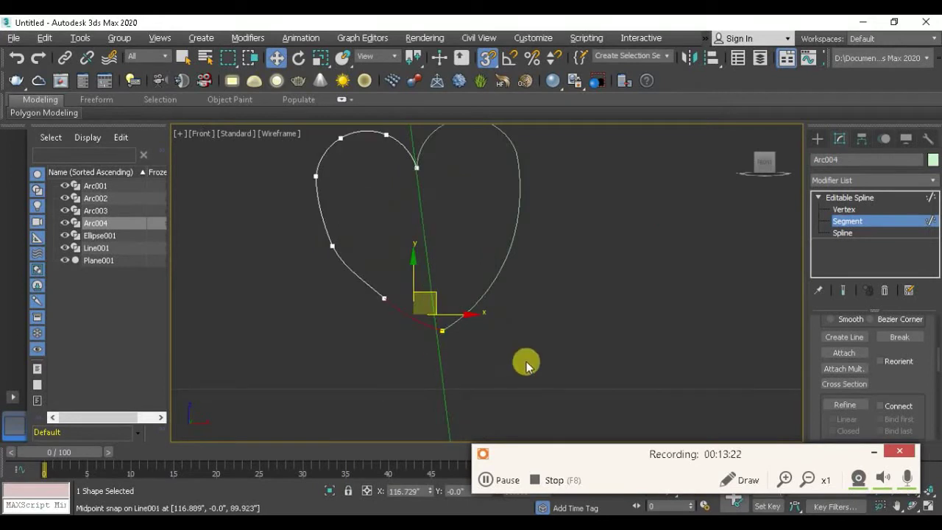
scroll(524, 362, down, 1)
Step: Attach Arc003 to the mirrored arc so both heart halves form one spline
click(465, 301)
click(844, 352)
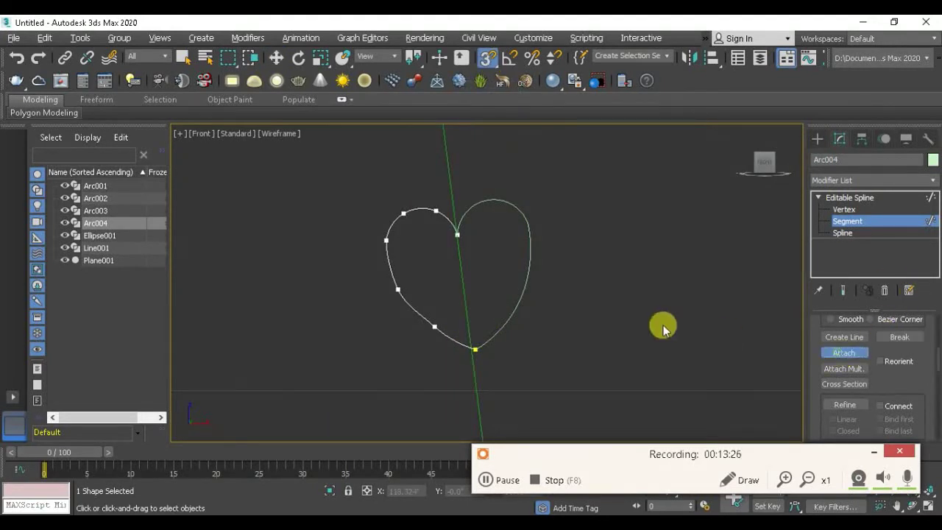
click(524, 288)
scroll(494, 357, up, 2)
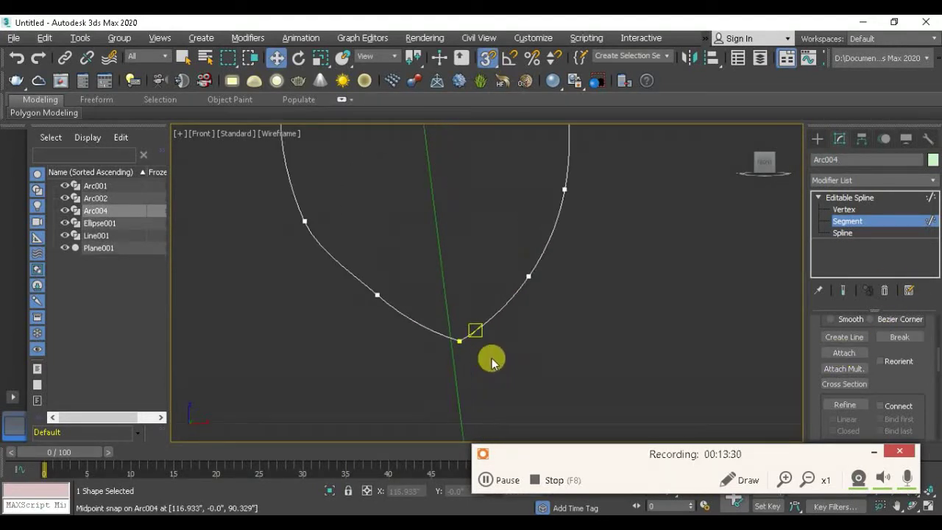
scroll(491, 357, down, 2)
click(487, 57)
scroll(507, 274, down, 4)
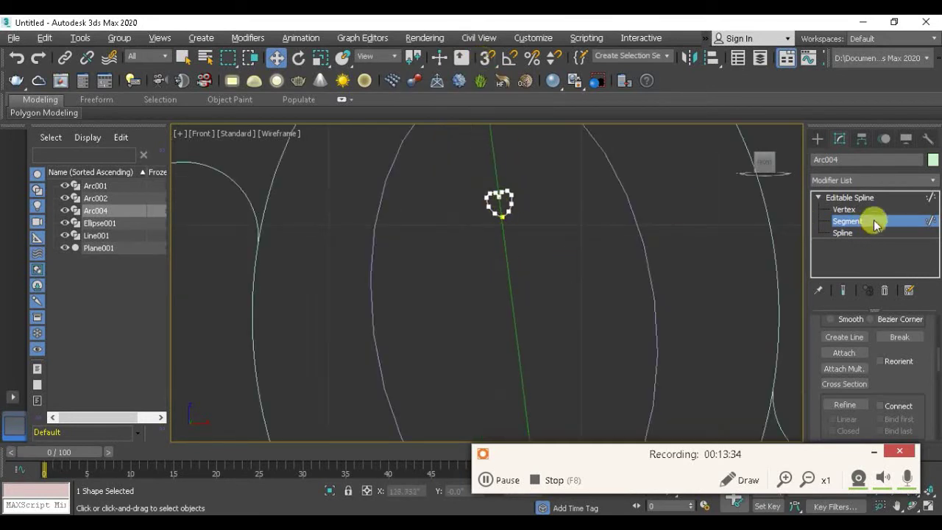
click(854, 198)
Step: Attach the heart spline to the vertical line Line001
click(503, 272)
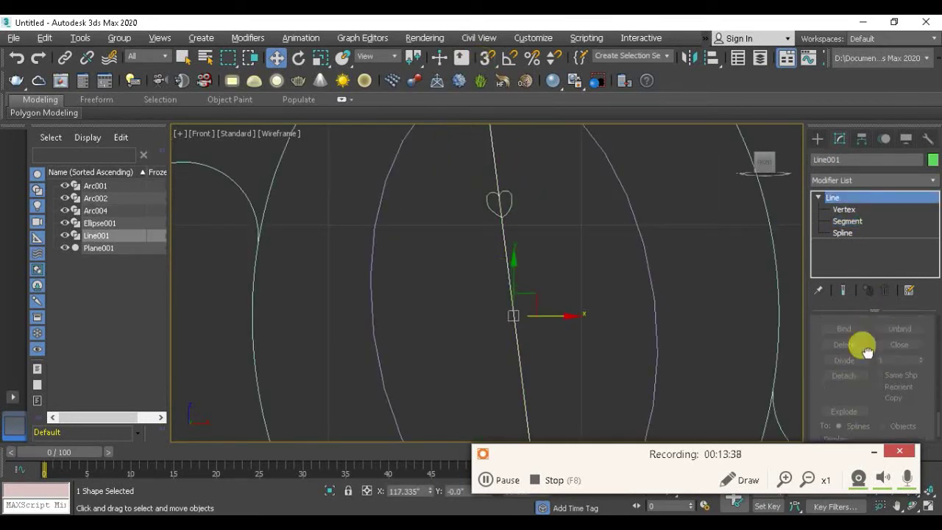
scroll(858, 375, up, 5)
scroll(824, 346, up, 3)
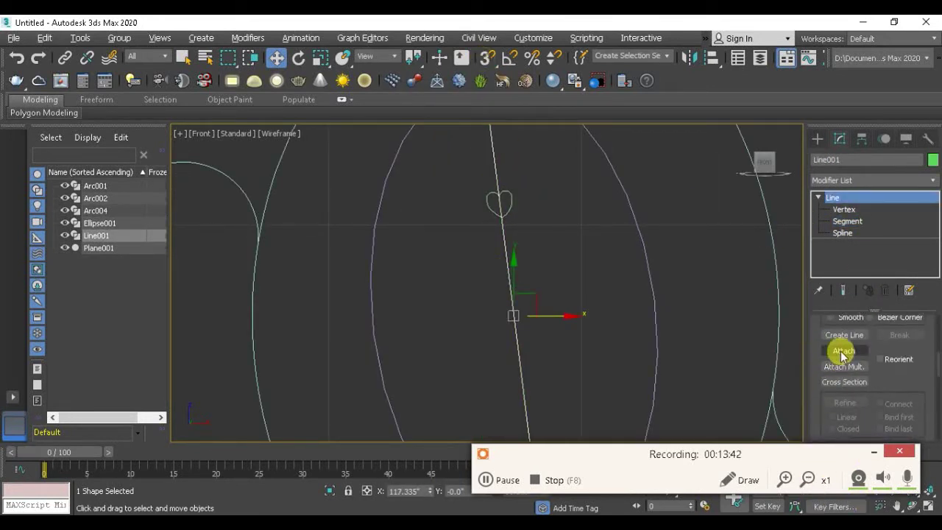
click(844, 351)
click(507, 195)
scroll(501, 181, up, 5)
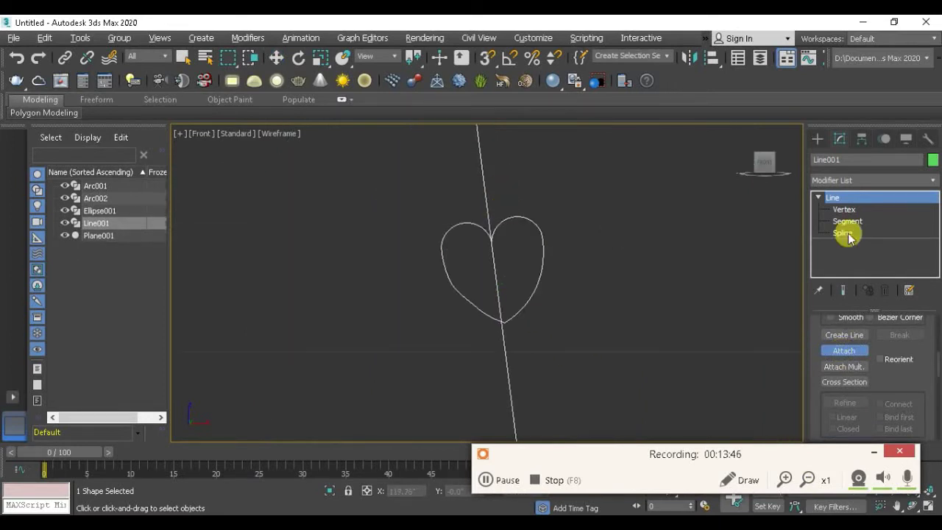
click(844, 209)
scroll(516, 232, down, 3)
right_click(538, 291)
Step: Box-select the heart's segments at Segment level, including those near its bottom tip
key(2)
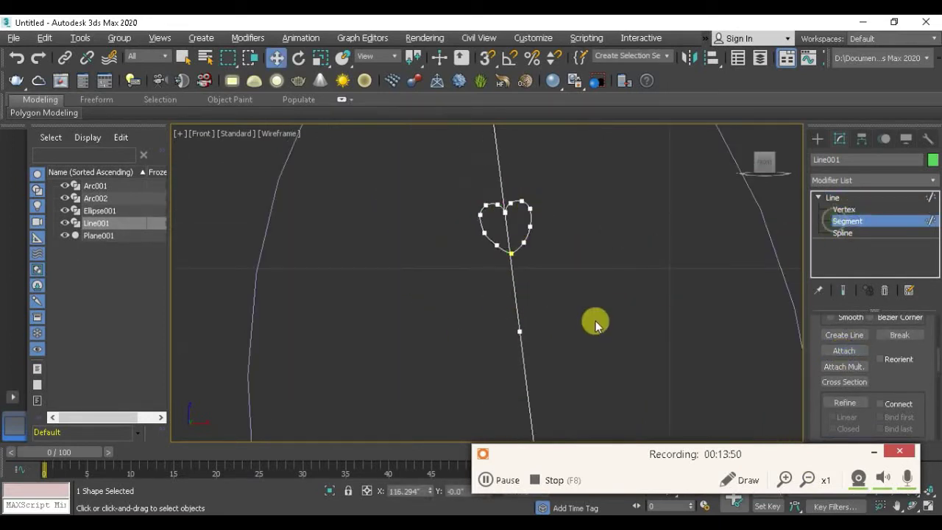
scroll(505, 221, up, 5)
scroll(494, 227, up, 5)
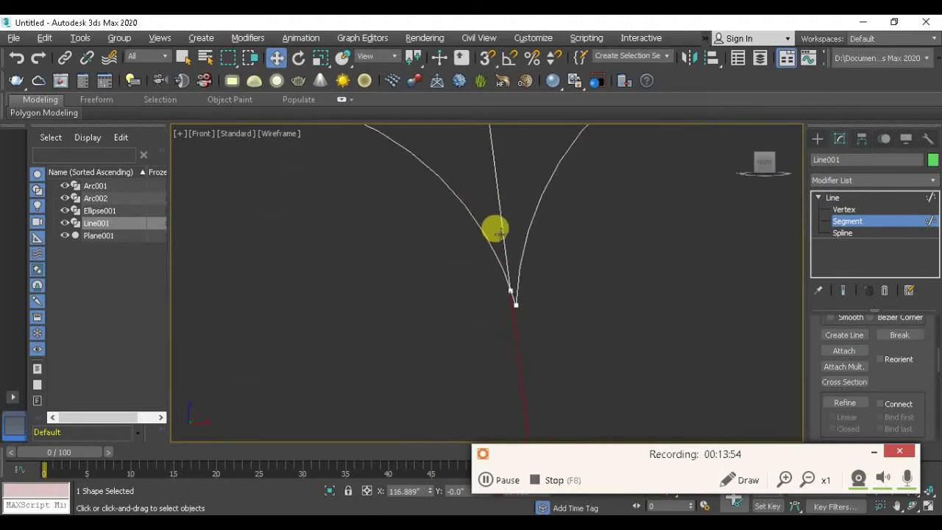
scroll(525, 302, up, 3)
scroll(480, 235, down, 3)
scroll(442, 228, down, 3)
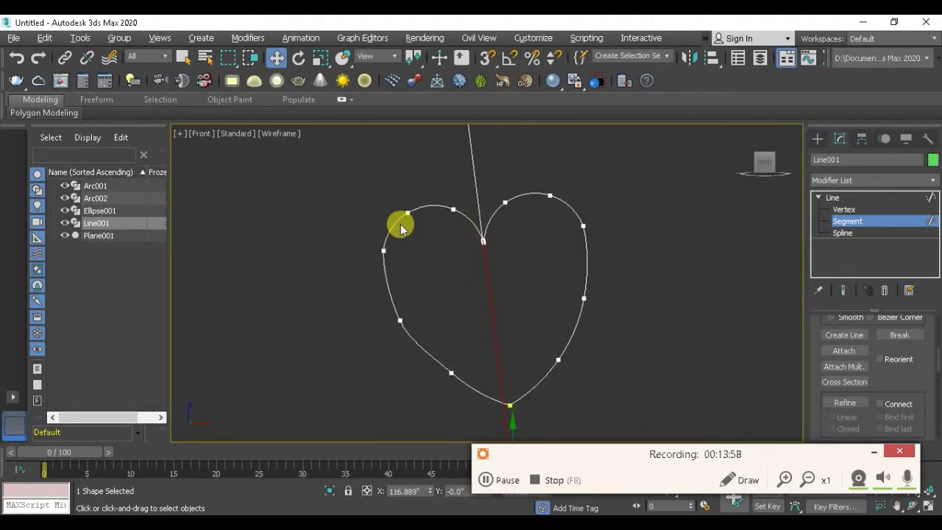
drag(381, 216, 694, 410)
scroll(505, 203, up, 5)
scroll(505, 203, down, 3)
scroll(582, 231, down, 3)
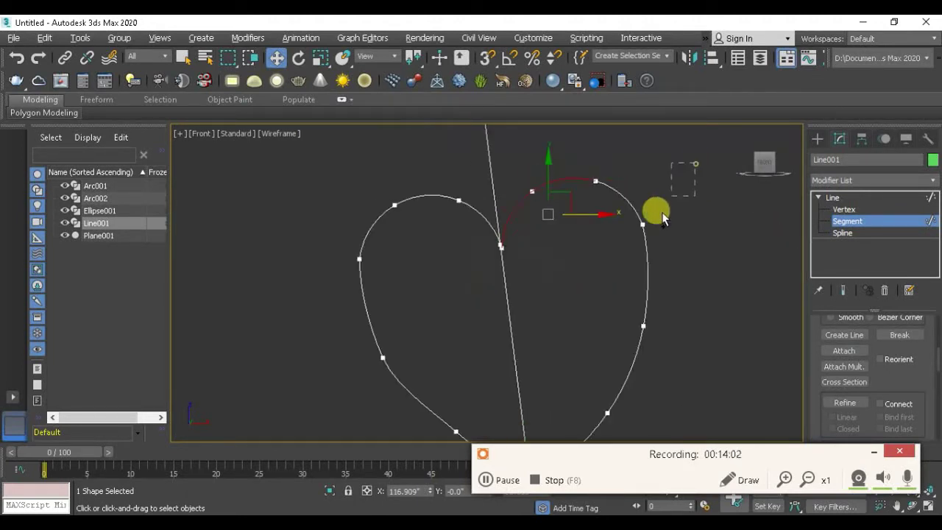
scroll(656, 210, up, 5)
scroll(673, 270, down, 5)
drag(702, 207, 644, 287)
scroll(610, 320, up, 3)
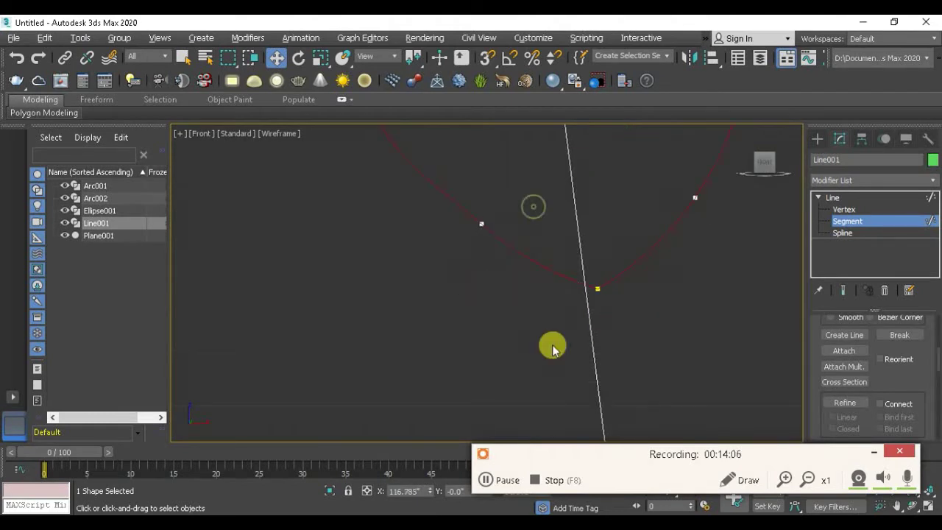
scroll(545, 280, down, 3)
scroll(545, 188, up, 3)
scroll(530, 202, up, 1)
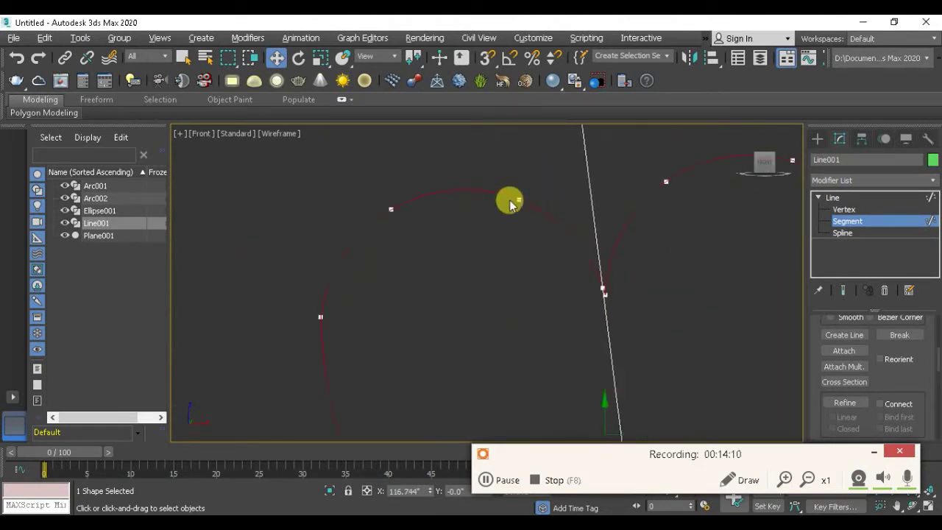
scroll(515, 213, up, 2)
scroll(532, 228, up, 1)
Step: Turn snapping on and select the Line001 segment below the heart's bottom tip
click(487, 57)
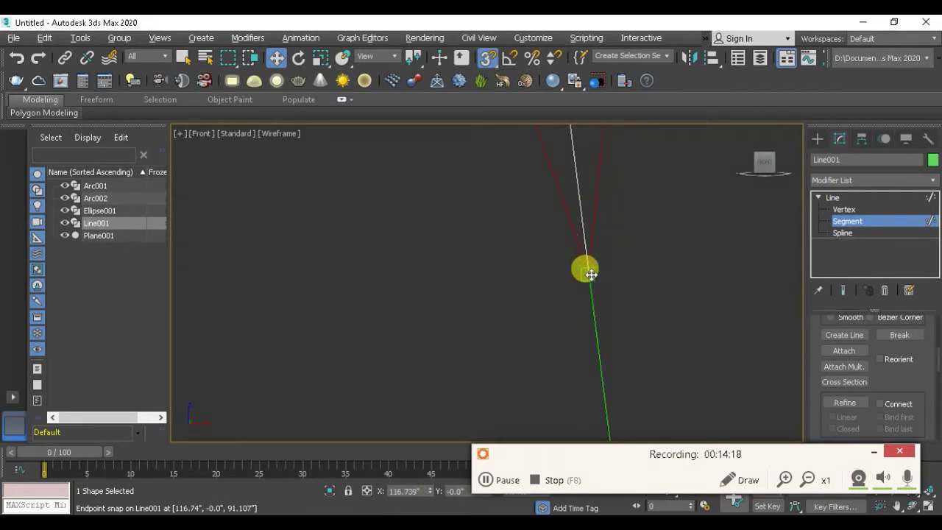
scroll(585, 270, down, 3)
scroll(562, 332, up, 2)
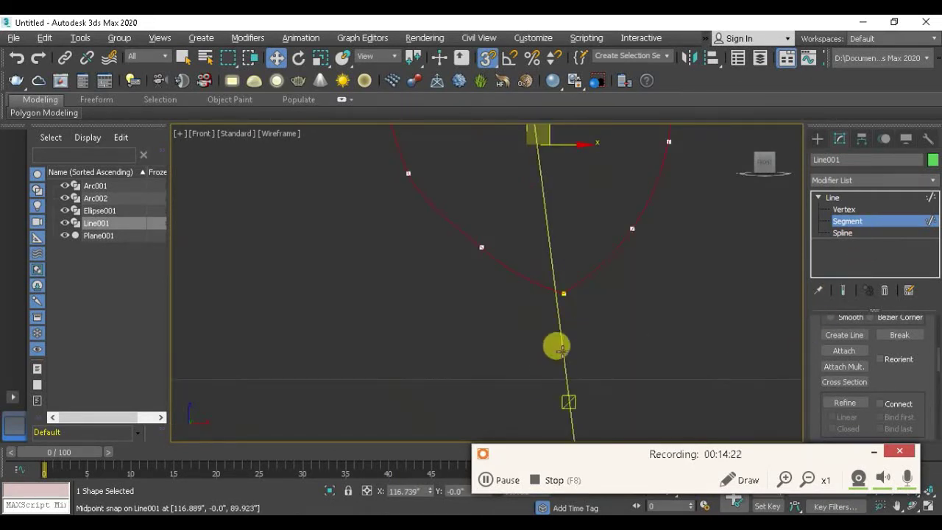
click(562, 351)
scroll(679, 372, down, 5)
scroll(827, 402, down, 3)
Step: Divide the vertical stem segment below the heart with a Divide value of 2
scroll(806, 402, down, 3)
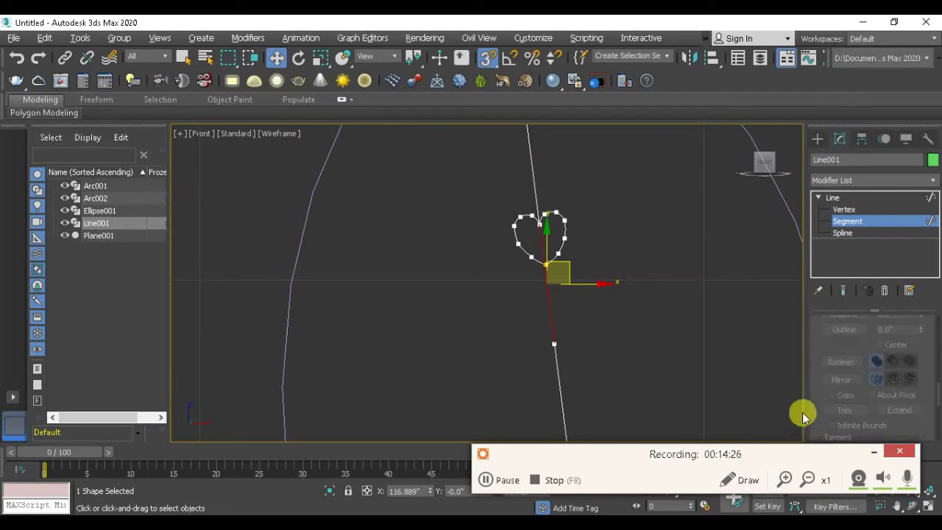
scroll(838, 331, down, 3)
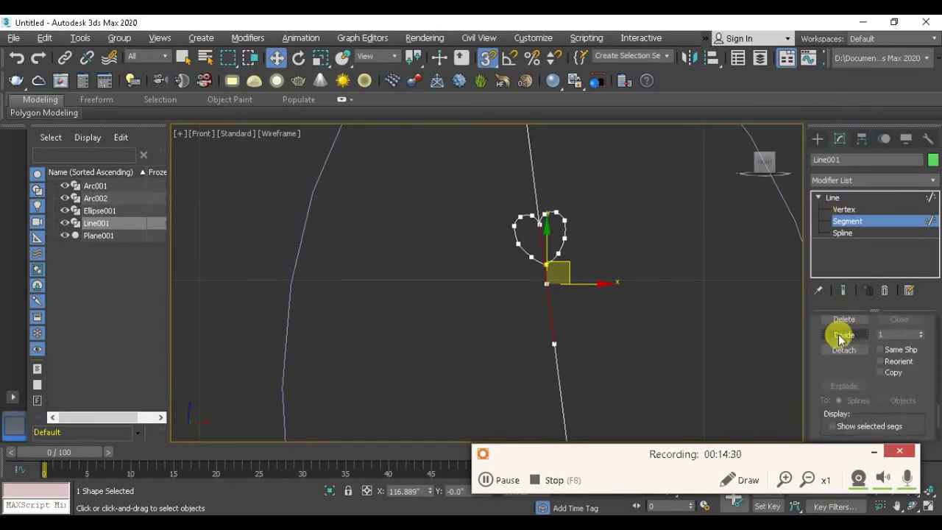
click(841, 335)
scroll(547, 267, up, 3)
scroll(574, 303, up, 2)
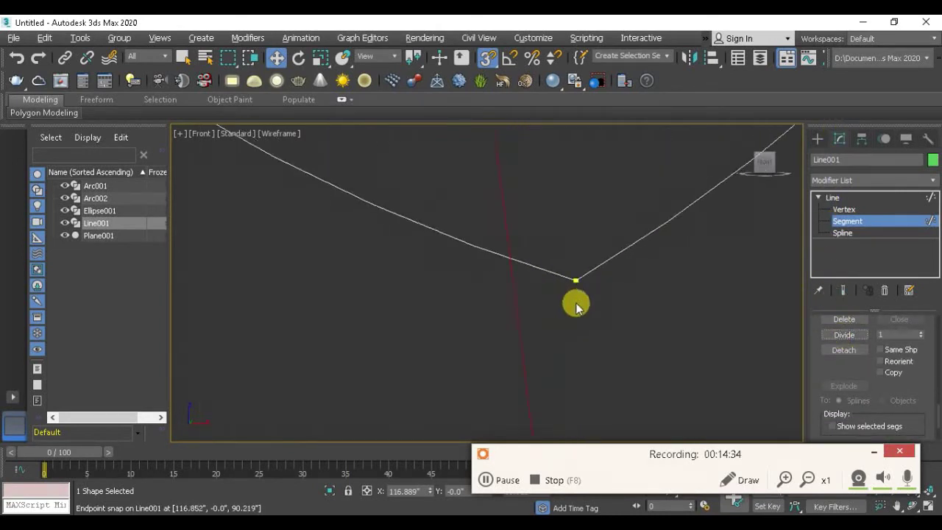
scroll(567, 280, up, 1)
scroll(567, 295, down, 2)
scroll(564, 320, up, 1)
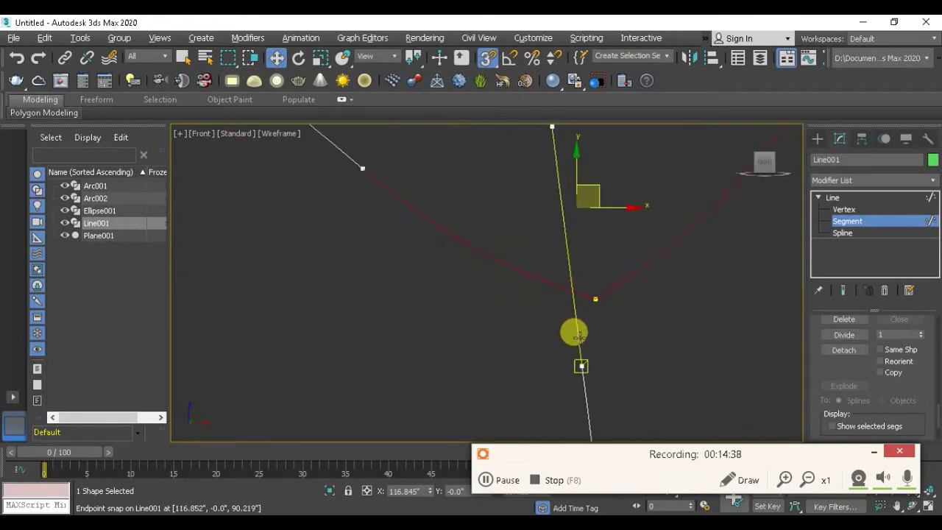
click(572, 328)
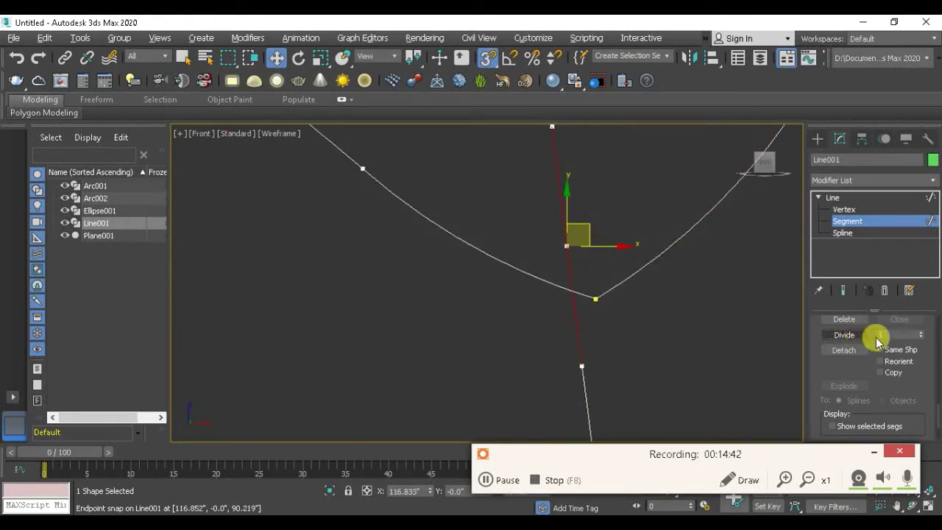
click(837, 335)
Step: Select the adjoining curve segments and reposition the stem segment just below the heart
scroll(648, 300, up, 1)
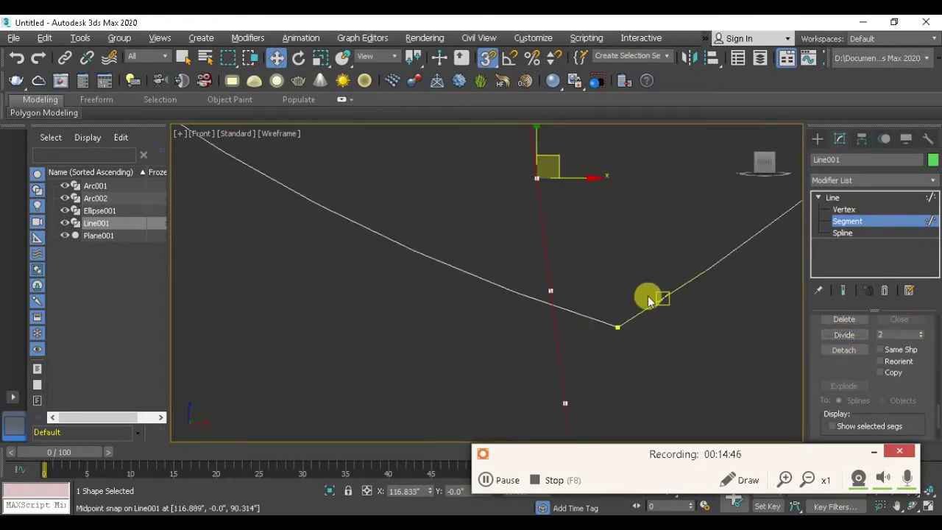
click(648, 301)
ctrl+click(608, 328)
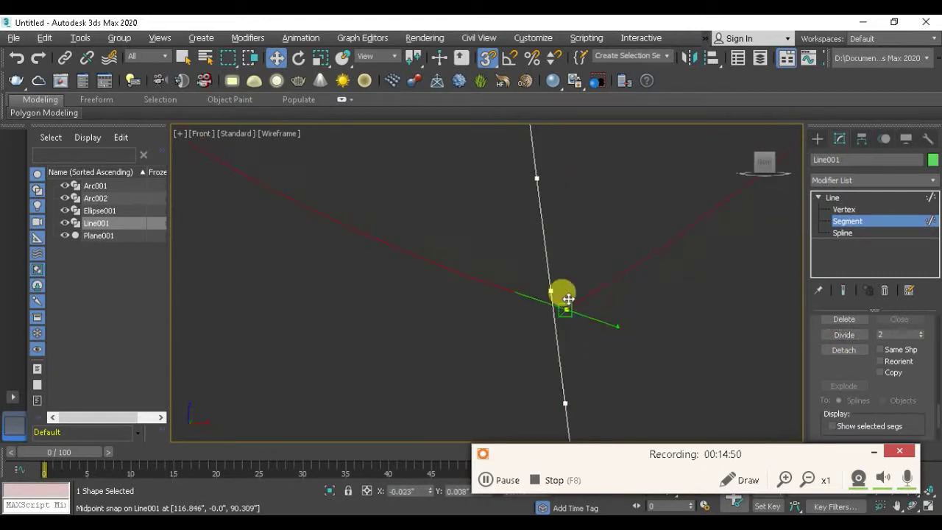
scroll(543, 288, down, 3)
scroll(533, 371, up, 3)
scroll(522, 217, down, 3)
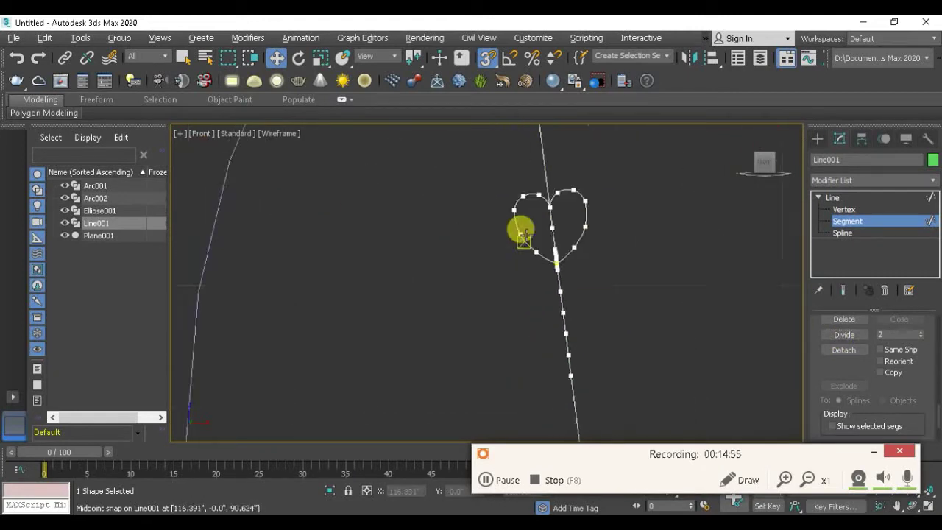
scroll(522, 234, up, 3)
click(557, 204)
drag(558, 204, 563, 237)
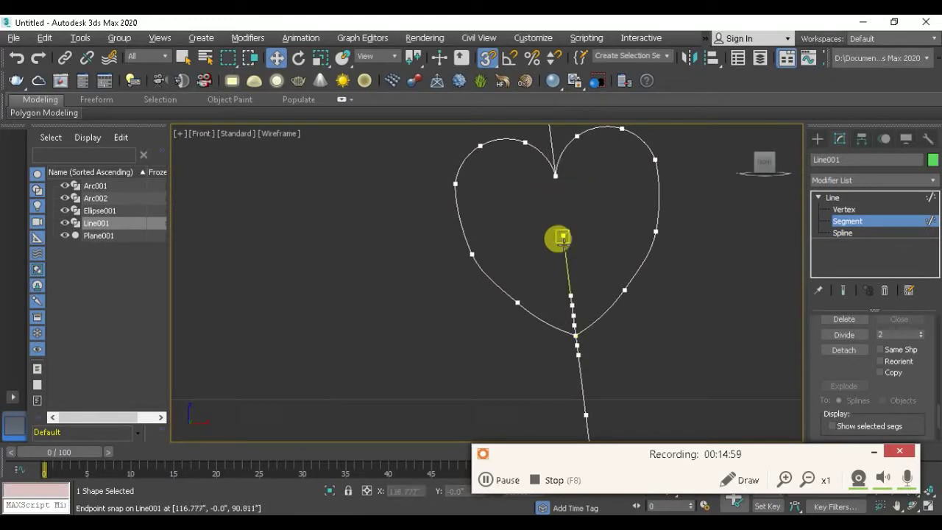
scroll(567, 295, up, 3)
scroll(578, 368, up, 2)
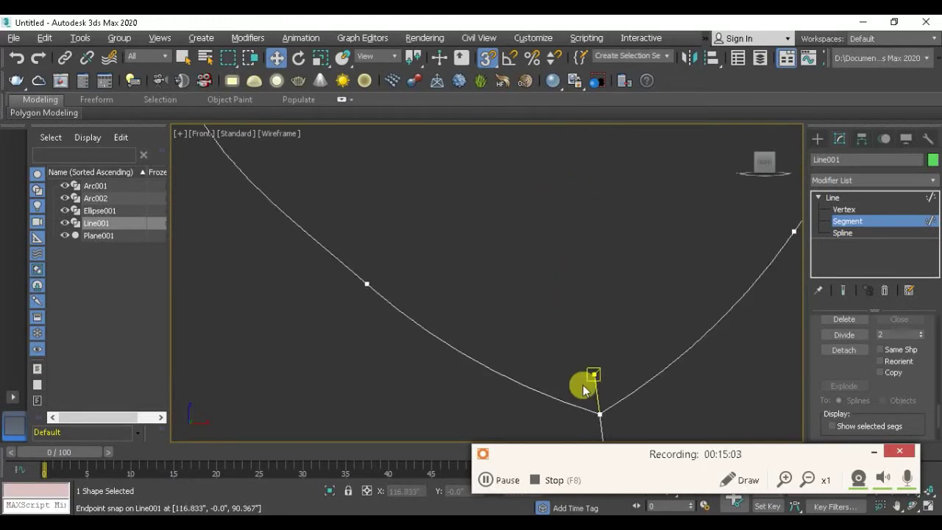
scroll(581, 388, down, 3)
scroll(553, 231, up, 3)
scroll(556, 304, up, 1)
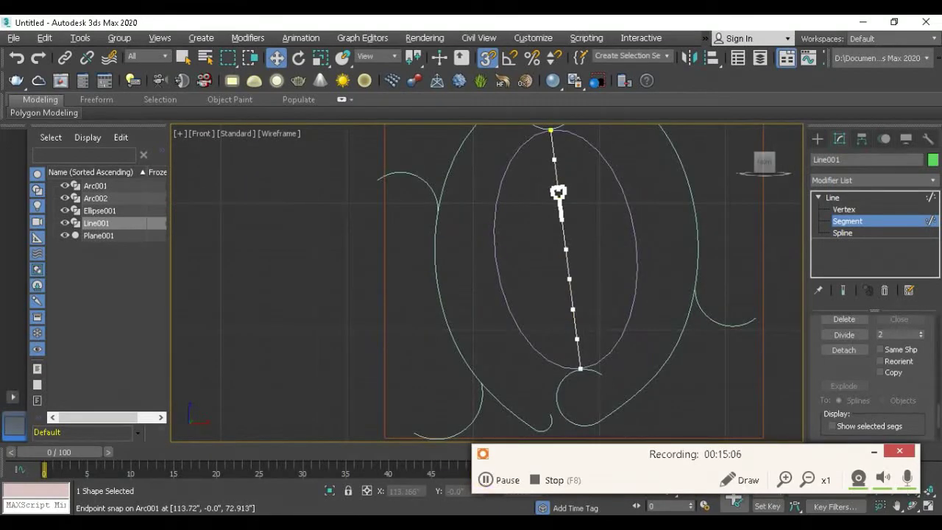
Step: Compare against the railing reference photo, then return Line001 from Segment to whole-line level
key(alt+Tab)
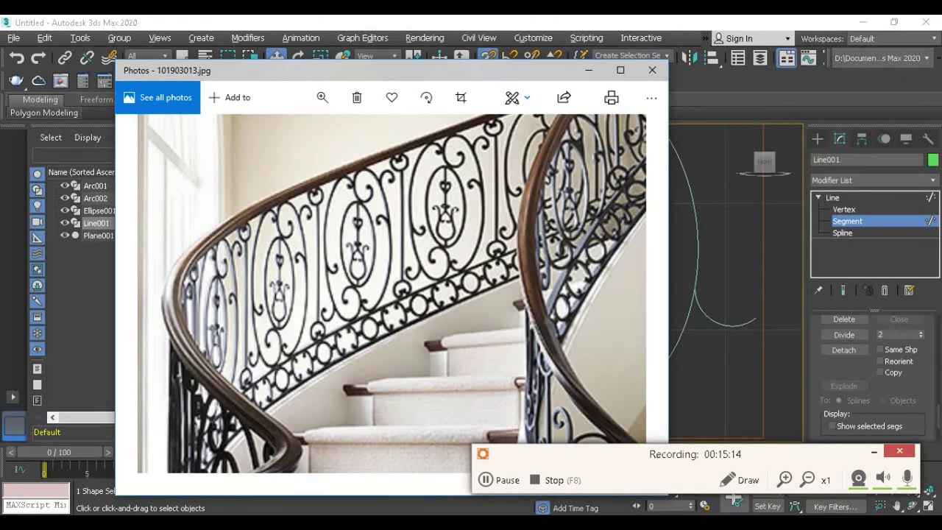
key(alt+Tab)
scroll(578, 267, up, 3)
scroll(550, 280, up, 2)
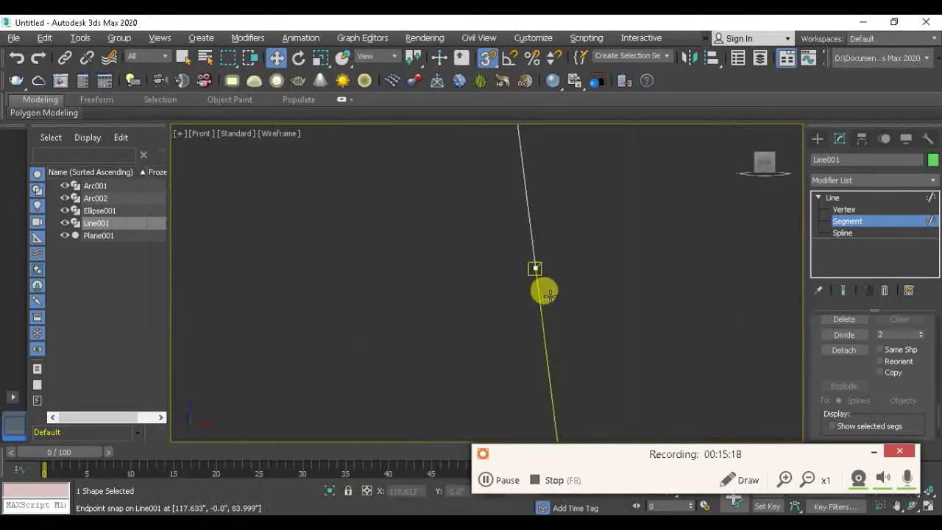
click(857, 221)
Step: Check the staircase reference photo in 101903013.jpg once more before continuing
scroll(578, 262, down, 2)
scroll(572, 310, down, 2)
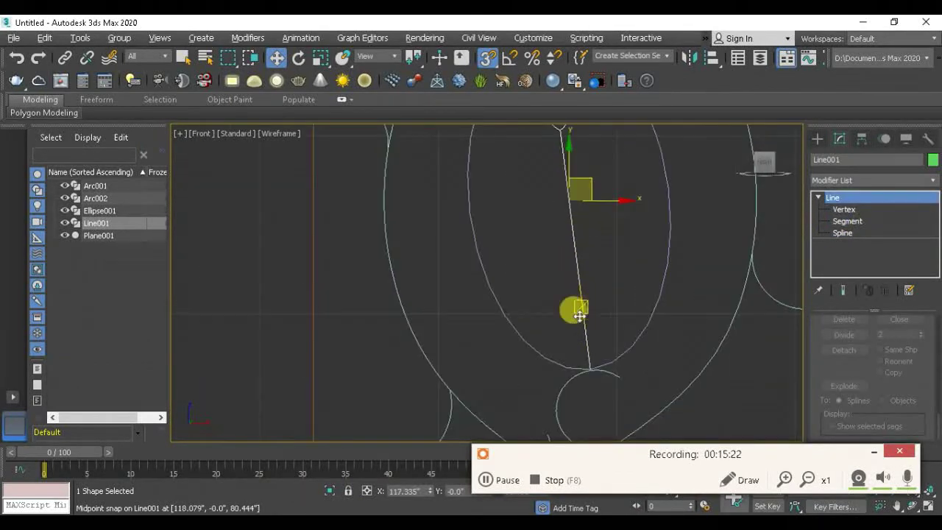
scroll(573, 275, up, 3)
scroll(563, 276, down, 3)
scroll(556, 279, up, 2)
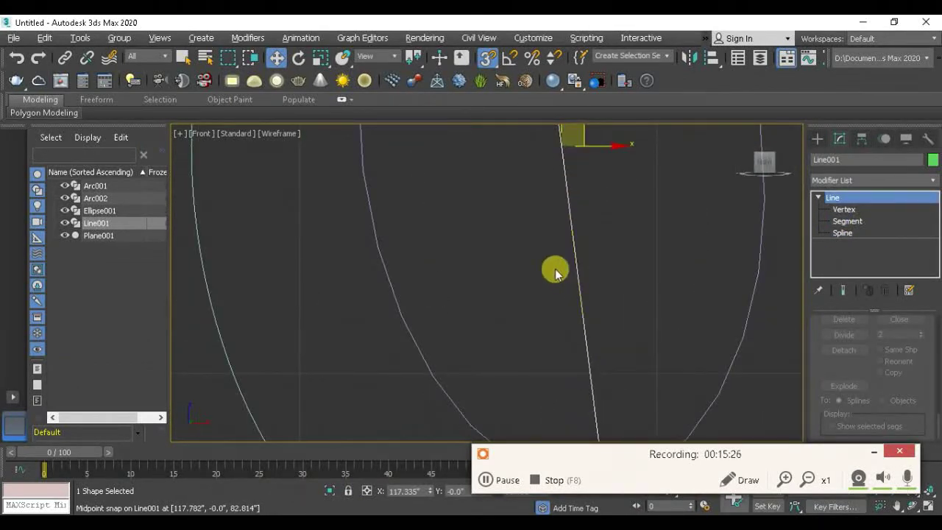
scroll(555, 272, down, 3)
key(alt+Tab)
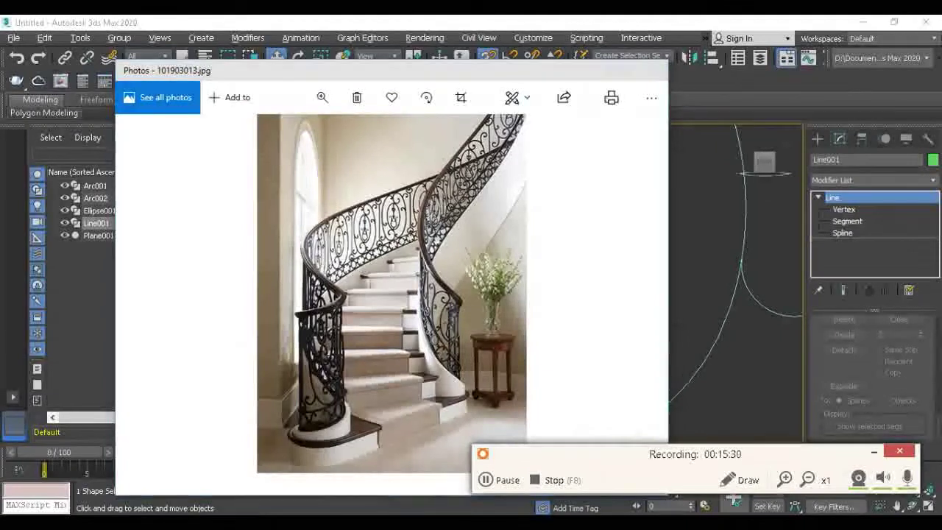
key(alt+Tab)
scroll(530, 267, up, 3)
scroll(574, 257, up, 1)
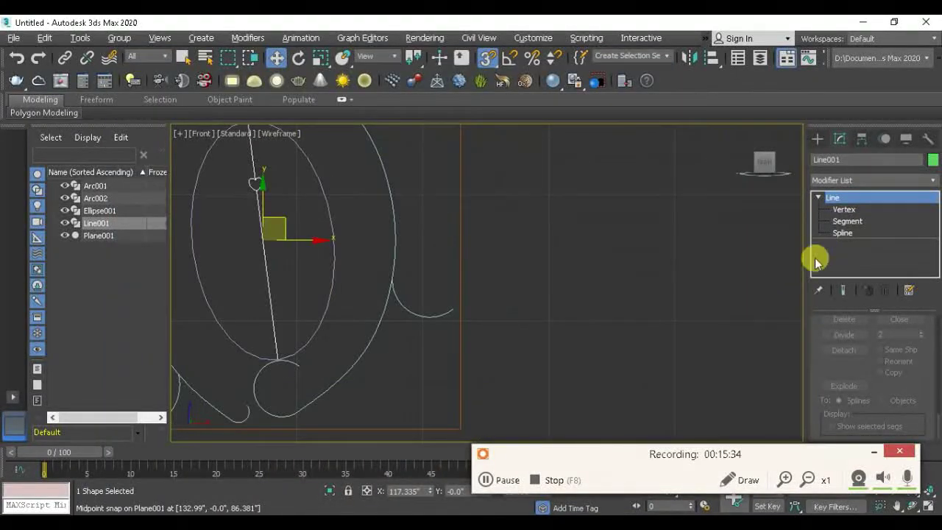
Step: Draw Line002, a short three-point bent spline beside the stem in the Front view
scroll(438, 317, down, 3)
scroll(429, 309, up, 5)
scroll(430, 309, up, 2)
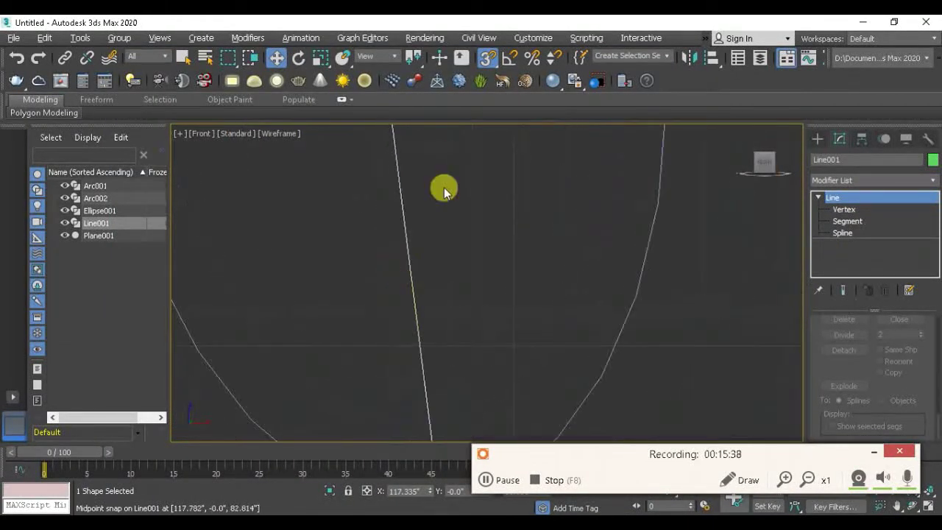
click(817, 138)
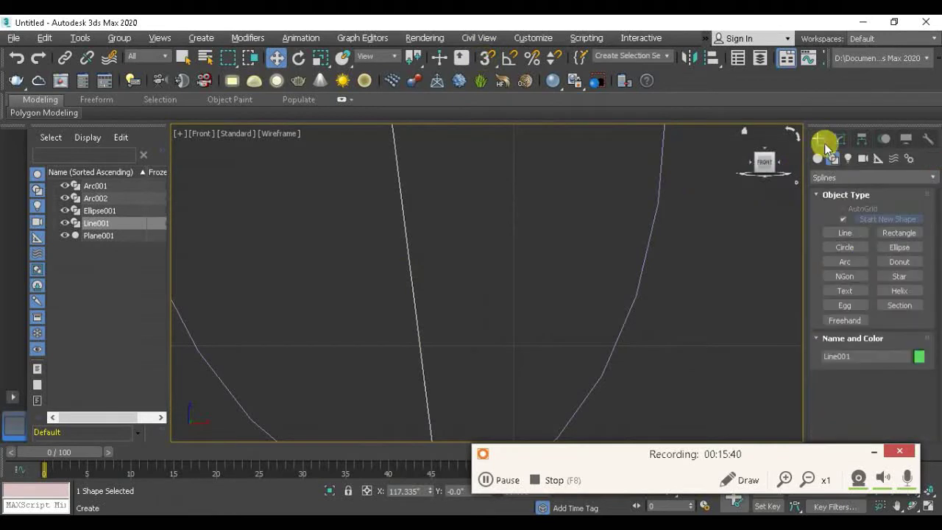
click(847, 233)
scroll(442, 257, down, 2)
scroll(451, 259, up, 3)
click(469, 245)
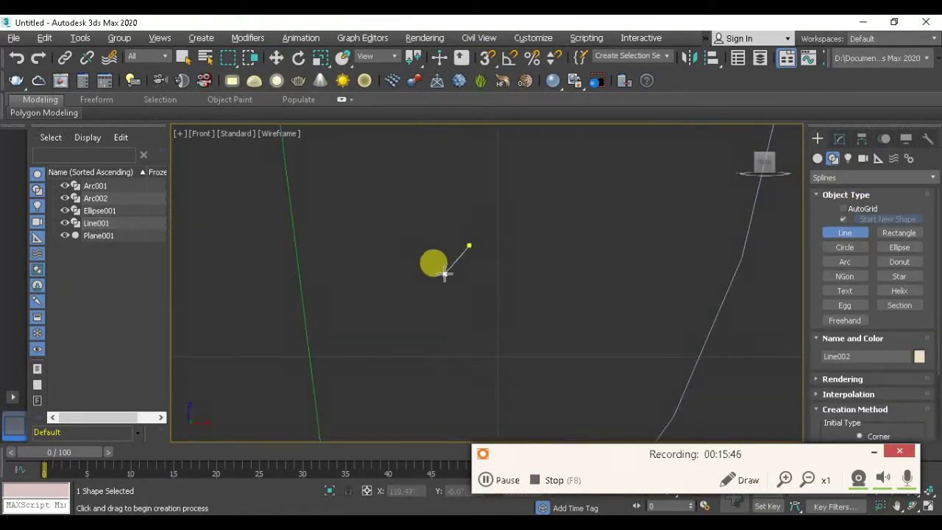
click(452, 266)
click(449, 272)
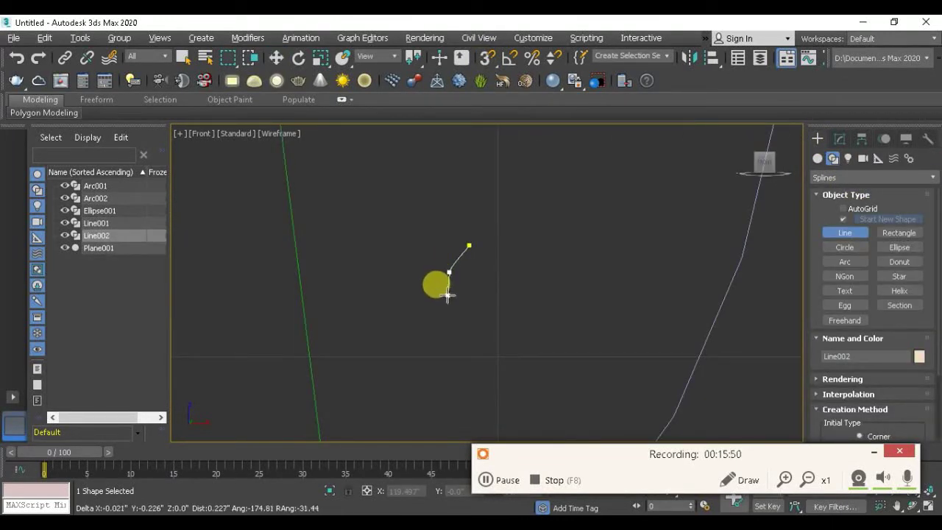
scroll(447, 294, down, 2)
Step: Choose the Arc spline tool and turn on 3D Snaps
click(846, 262)
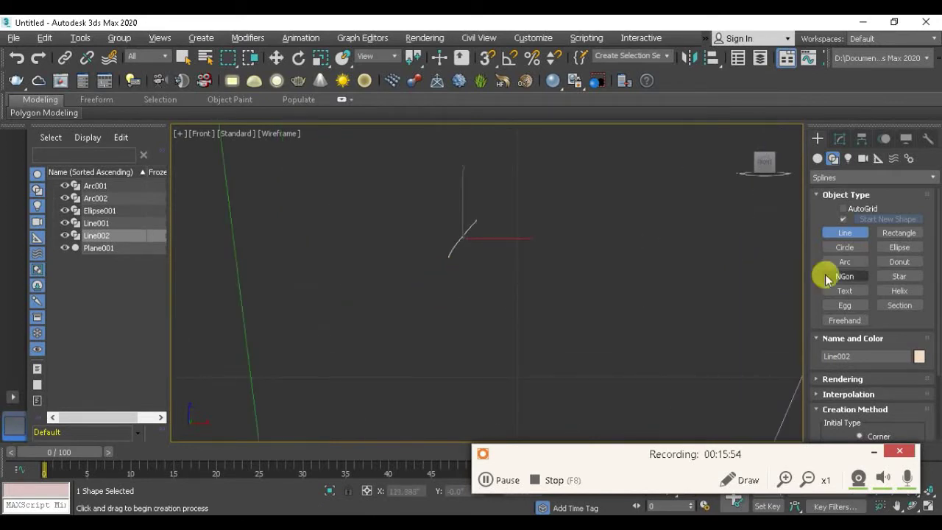
scroll(443, 267, up, 3)
click(486, 57)
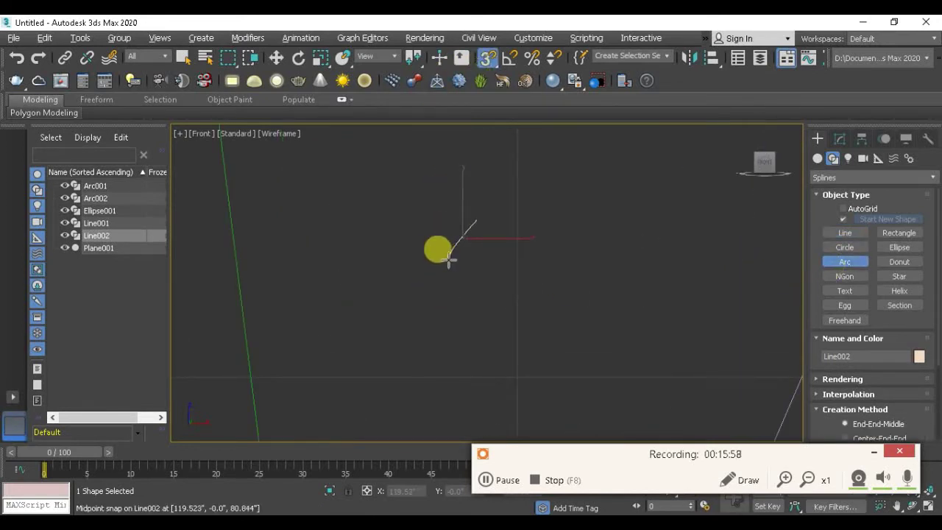
Step: Draw Arc003 curving down from Line002's endpoint, cancelling the accidental second arc
drag(449, 258, 446, 313)
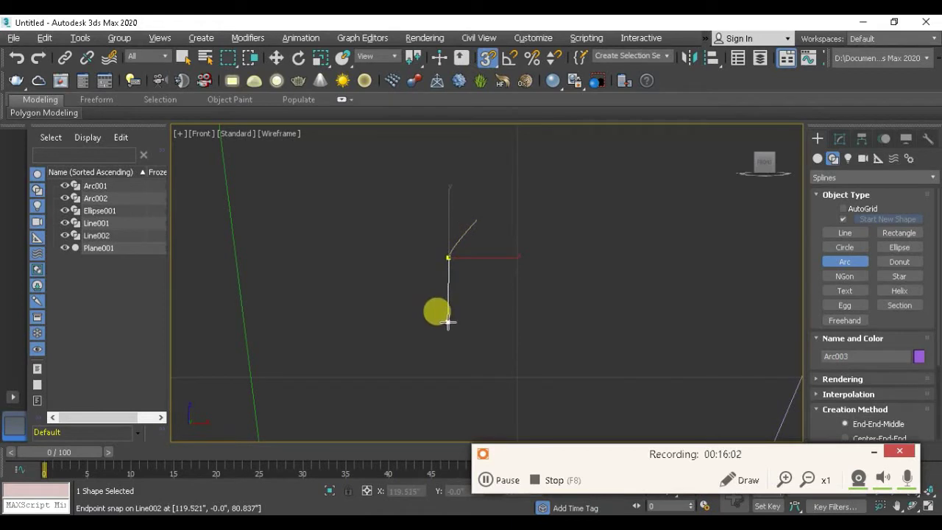
click(446, 321)
mouse_move(444, 322)
mouse_down()
mouse_move(431, 301)
mouse_move(442, 313)
mouse_move(480, 315)
mouse_up()
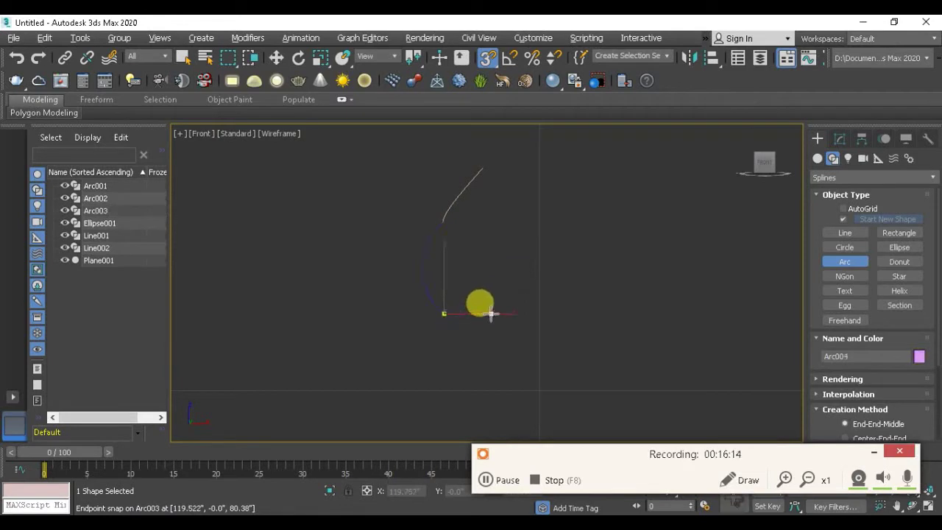
right_click(460, 313)
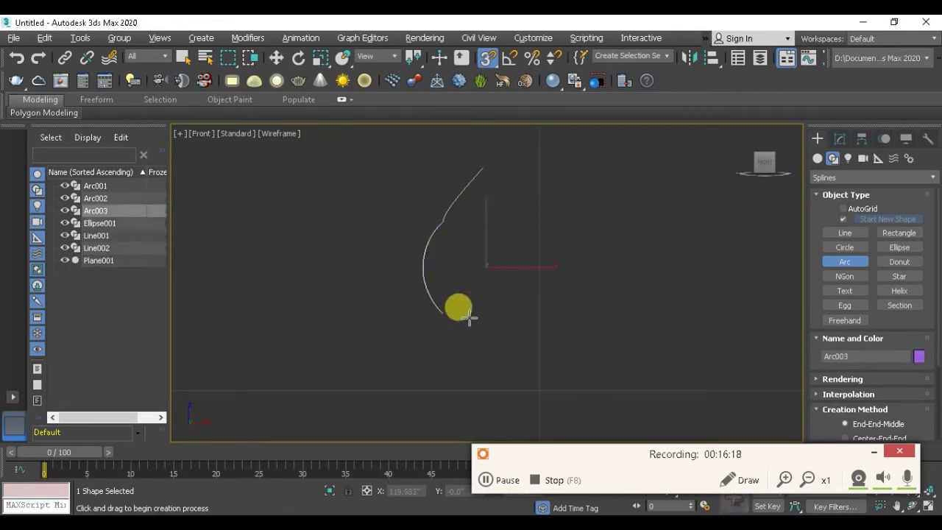
right_click(513, 316)
Step: Start a new straight line at the arc's top endpoint
scroll(486, 167, up, 3)
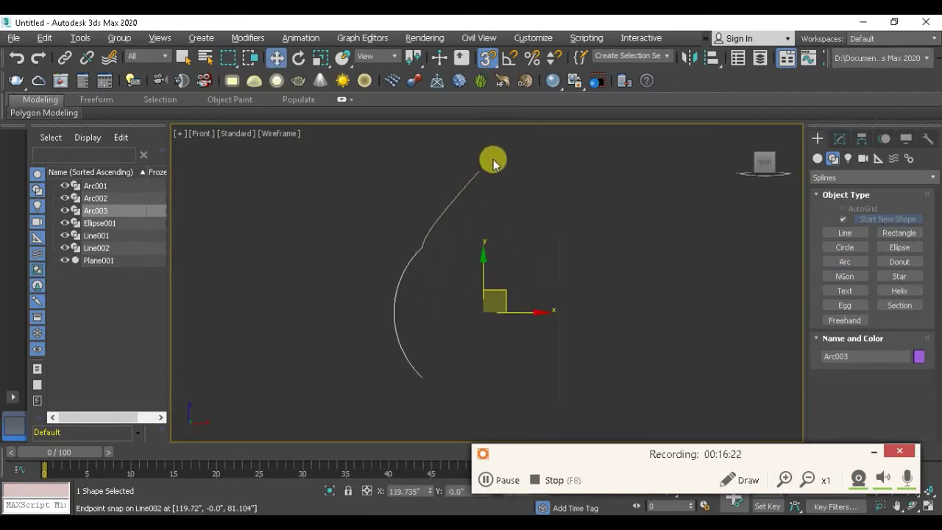
click(844, 233)
click(491, 169)
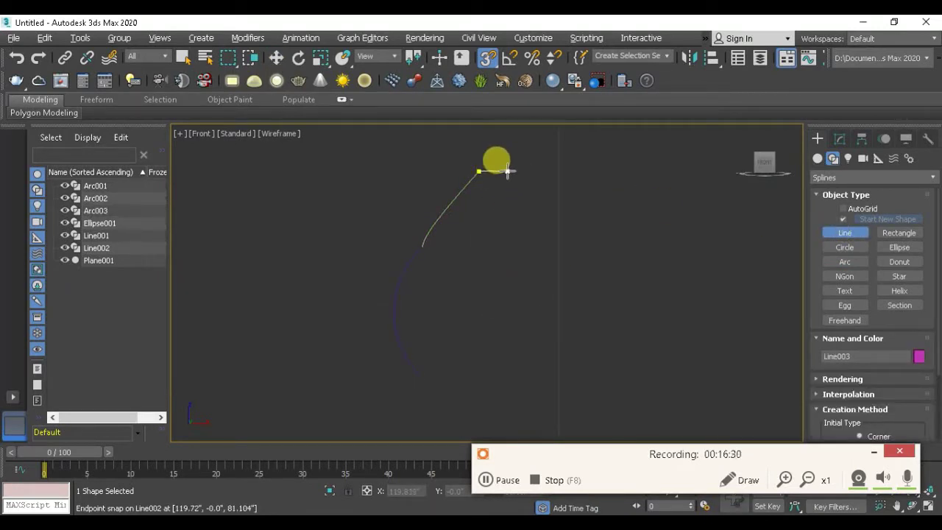
Step: Draw Line003 as a two-point straight line from the curve's snapped top endpoint
right_click(506, 170)
click(511, 172)
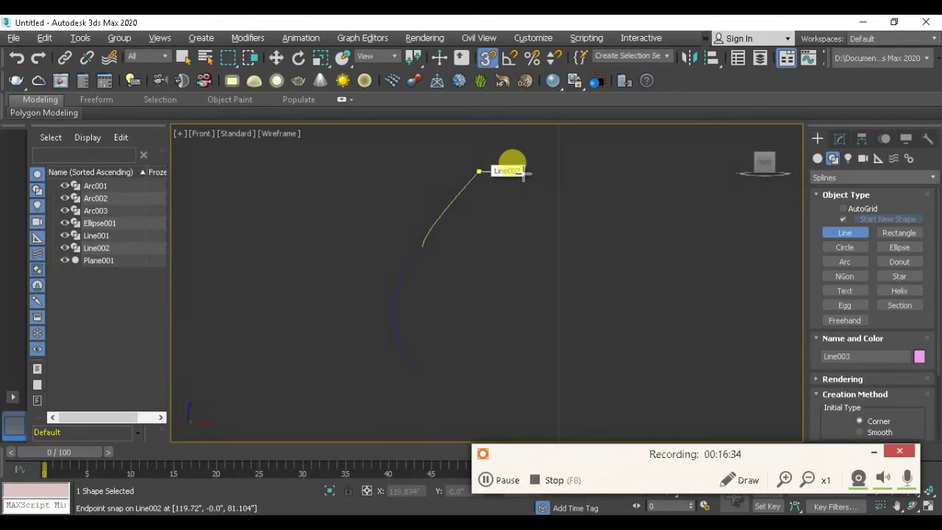
right_click(504, 172)
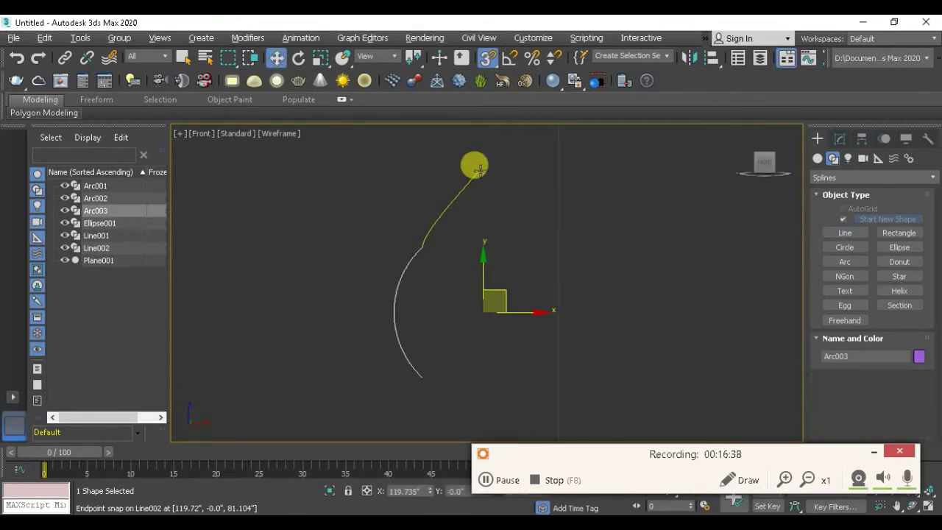
click(844, 232)
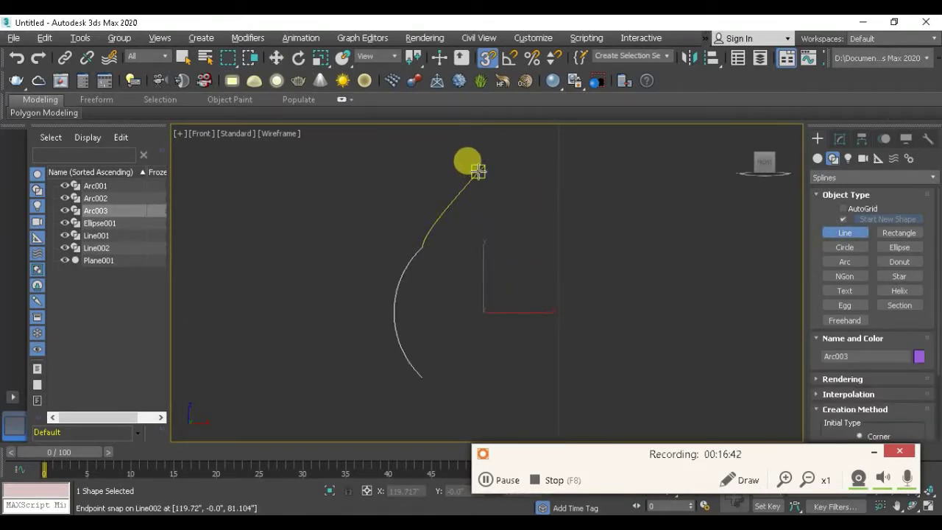
click(478, 170)
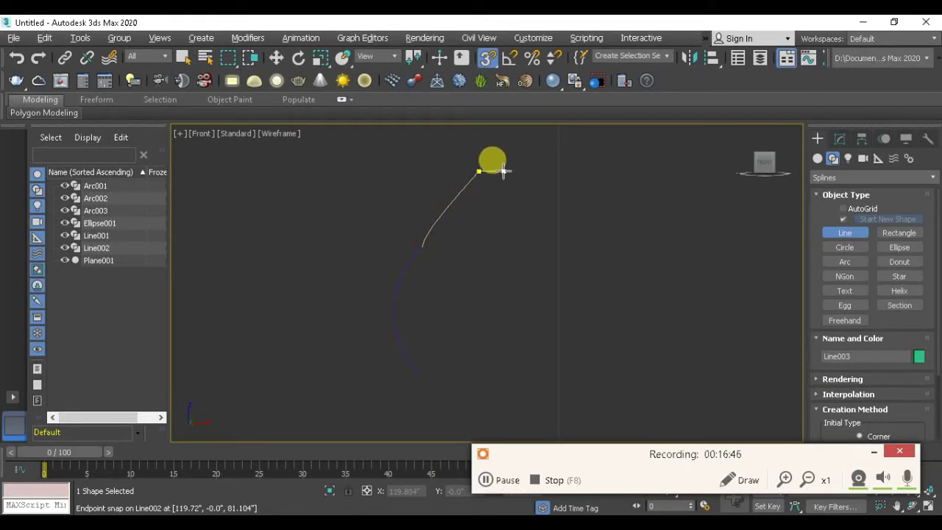
click(540, 271)
right_click(493, 259)
scroll(440, 253, up, 2)
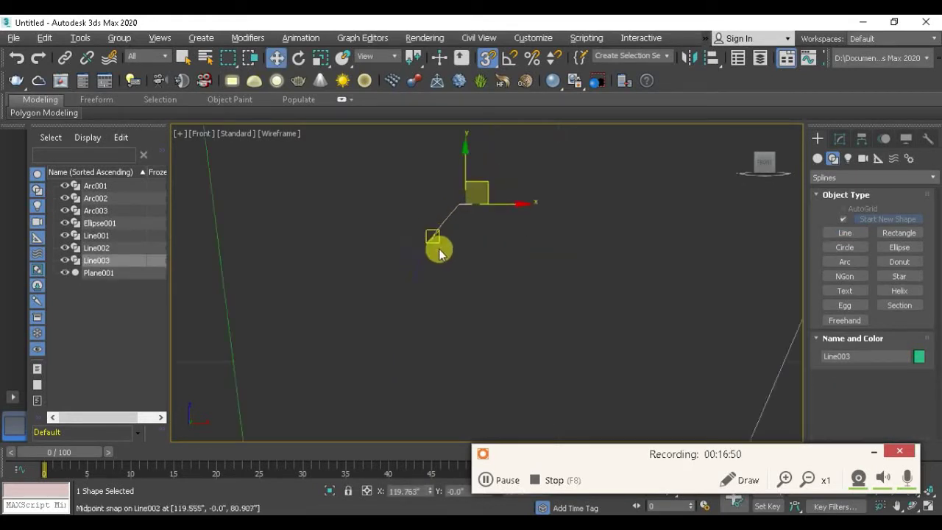
scroll(449, 247, up, 2)
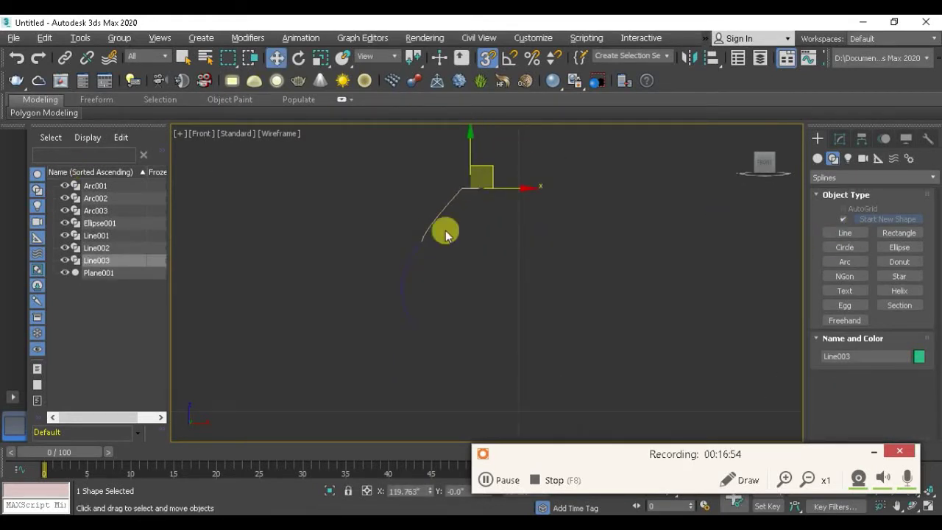
Step: Convert Line003 to Editable Spline and attach Line002 and Arc003 to it
right_click(465, 183)
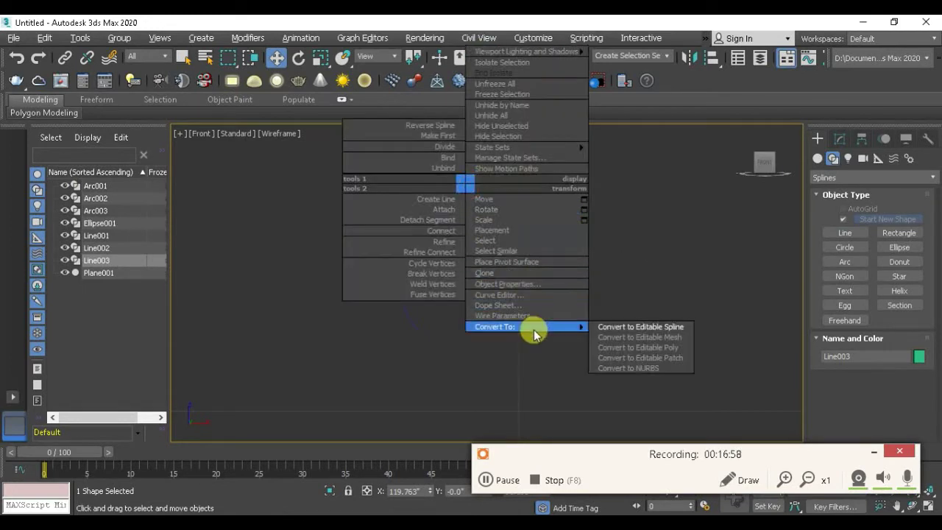
click(841, 140)
click(819, 198)
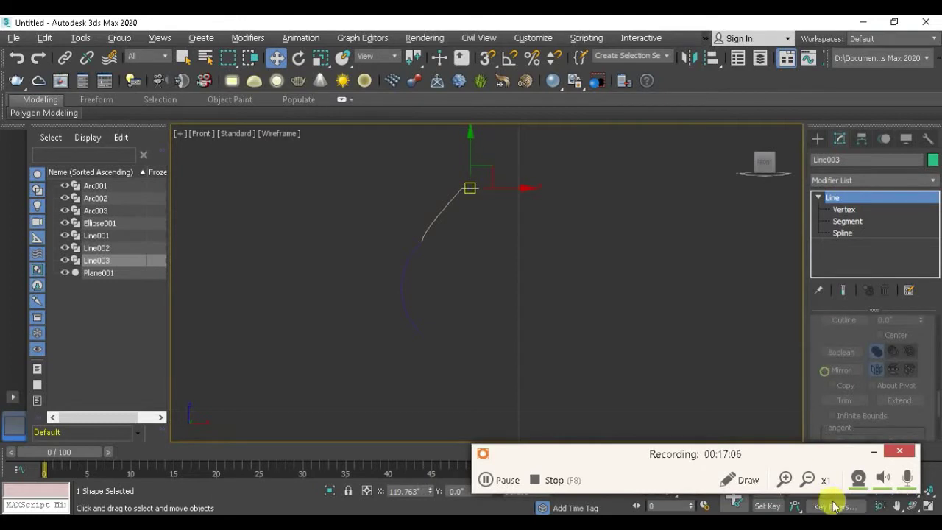
drag(835, 361, 835, 497)
scroll(826, 435, up, 5)
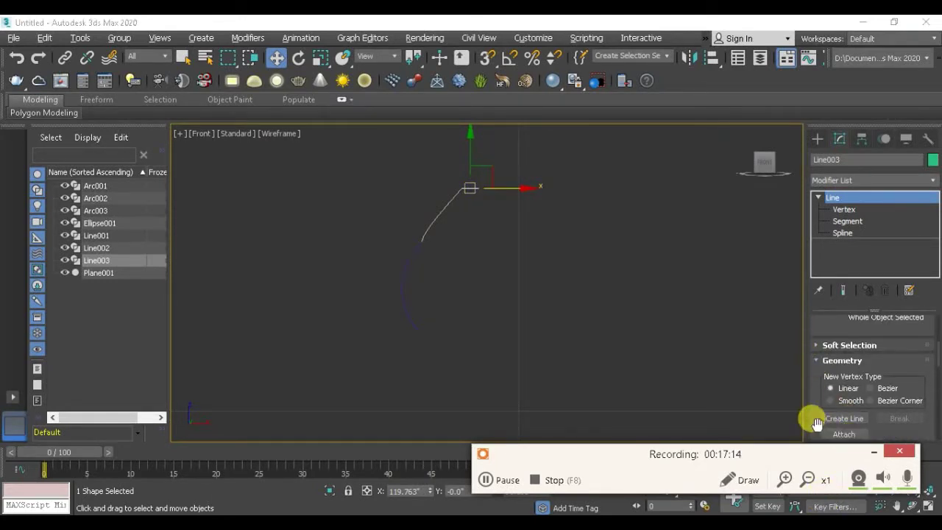
scroll(810, 417, down, 2)
click(841, 366)
click(435, 221)
click(407, 257)
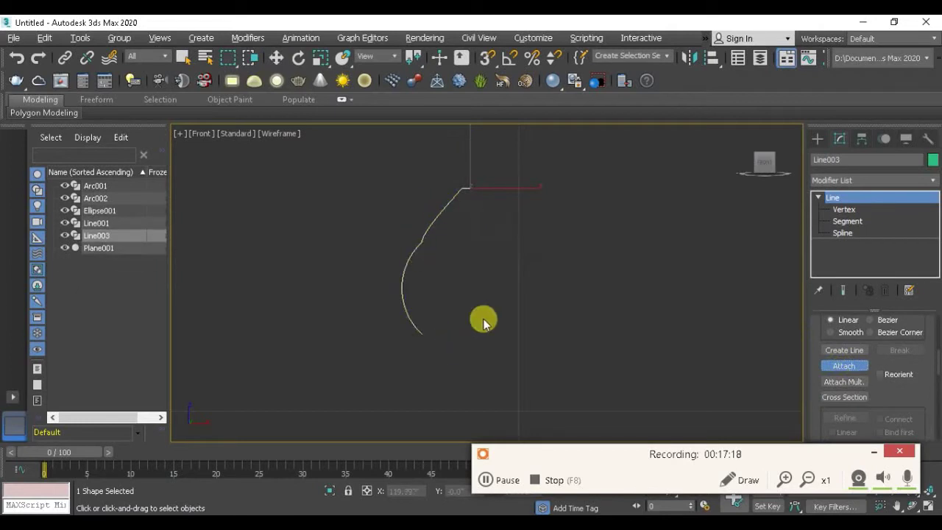
Step: Mirror the left half as a copy, Line004, to form the right half
key(w)
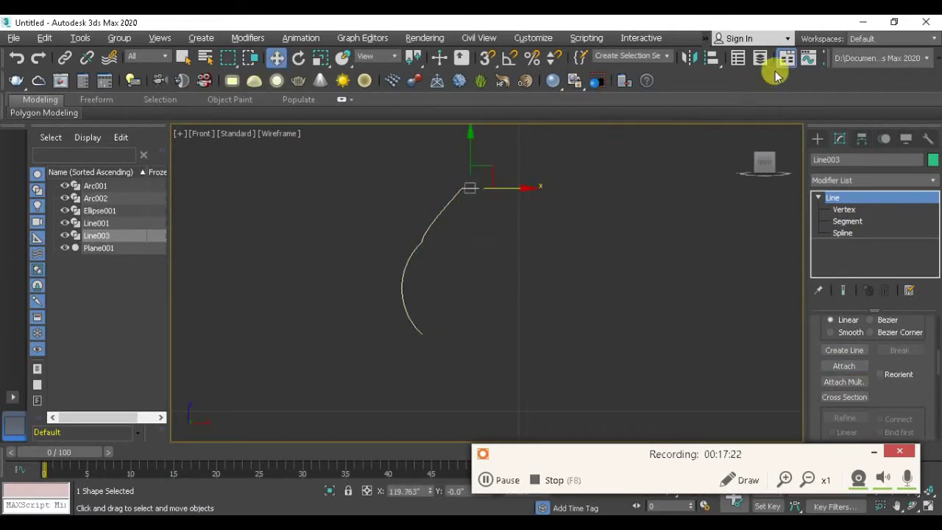
click(689, 57)
click(442, 376)
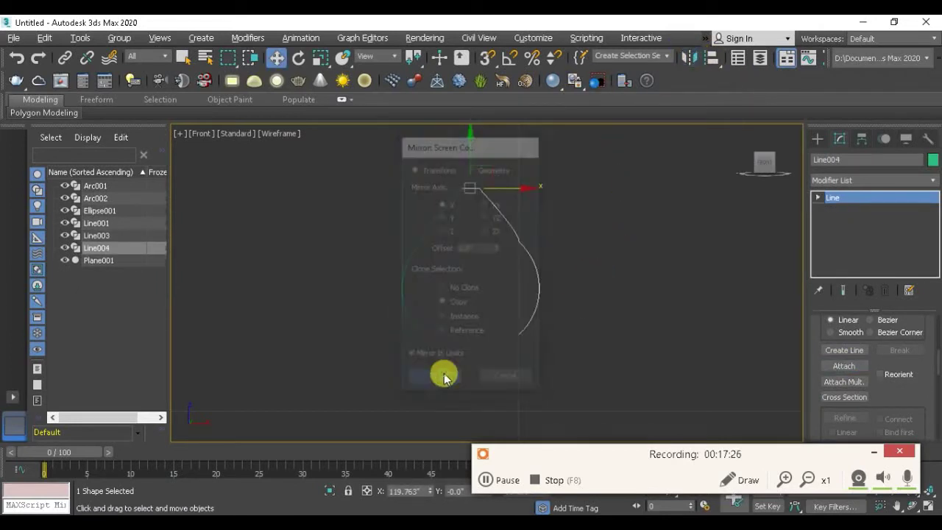
click(479, 315)
Step: Draw an arc snapped between the two halves' bottom ends, then check the reference photo
scroll(469, 320, up, 3)
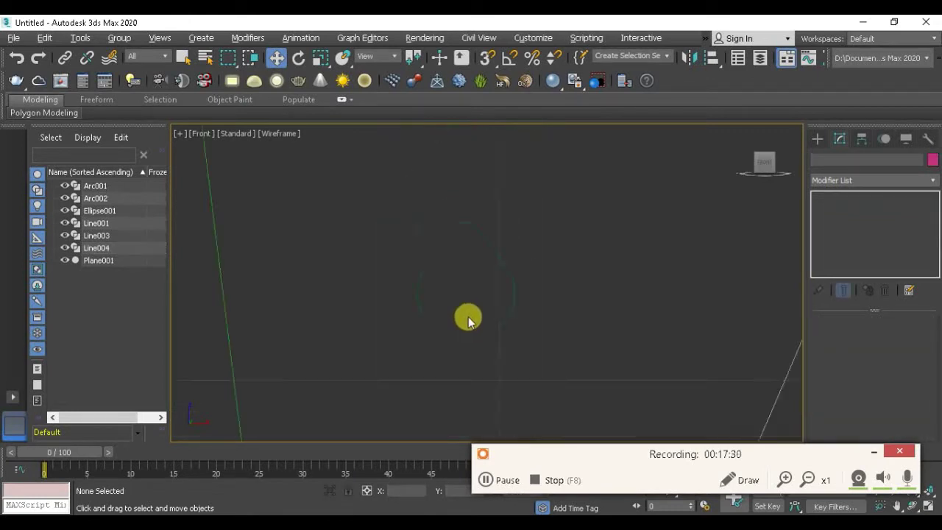
scroll(469, 309, up, 3)
click(817, 138)
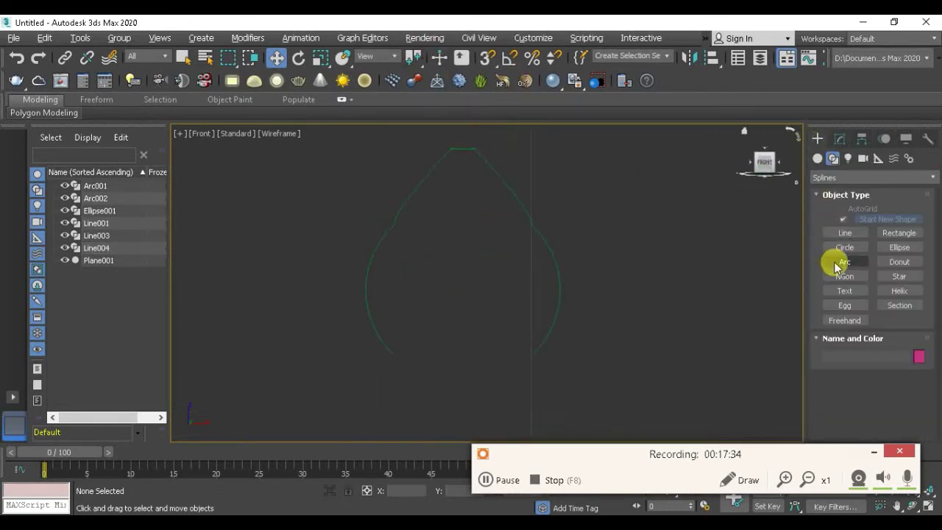
click(845, 262)
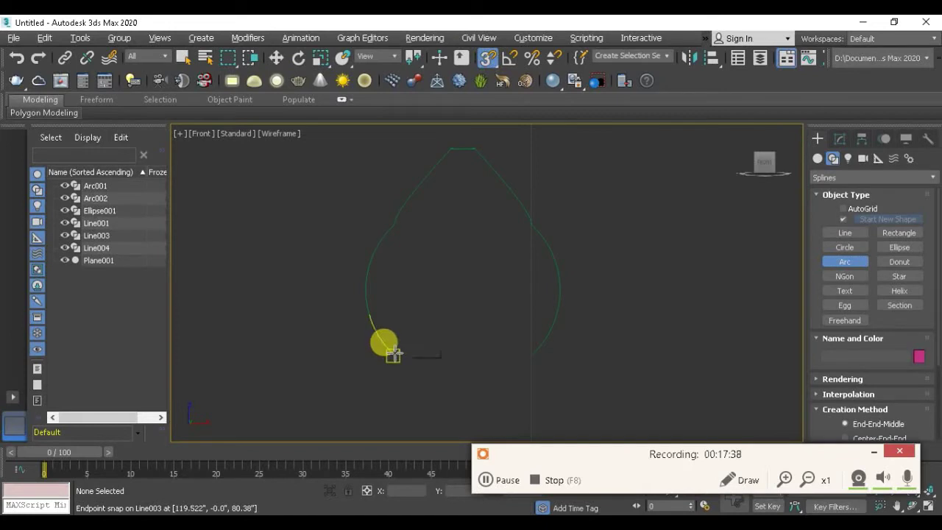
drag(394, 355, 531, 354)
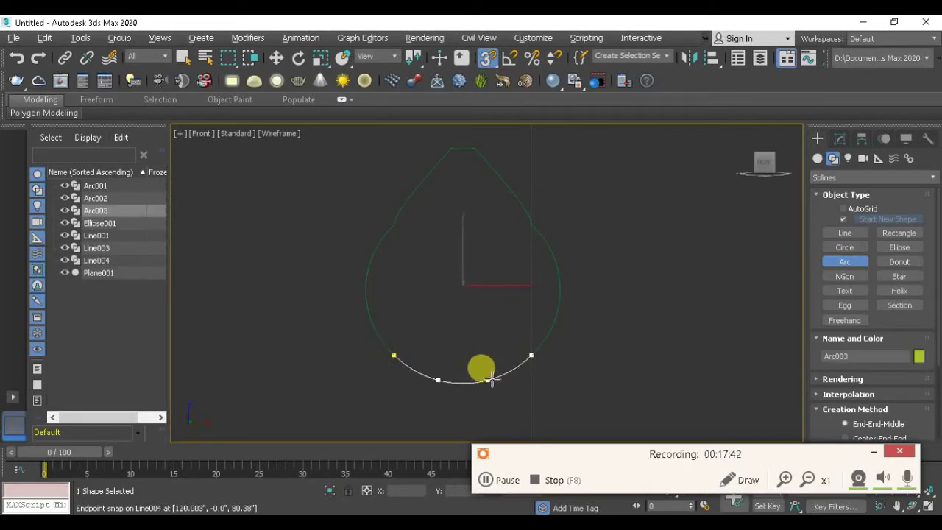
key(alt+Tab)
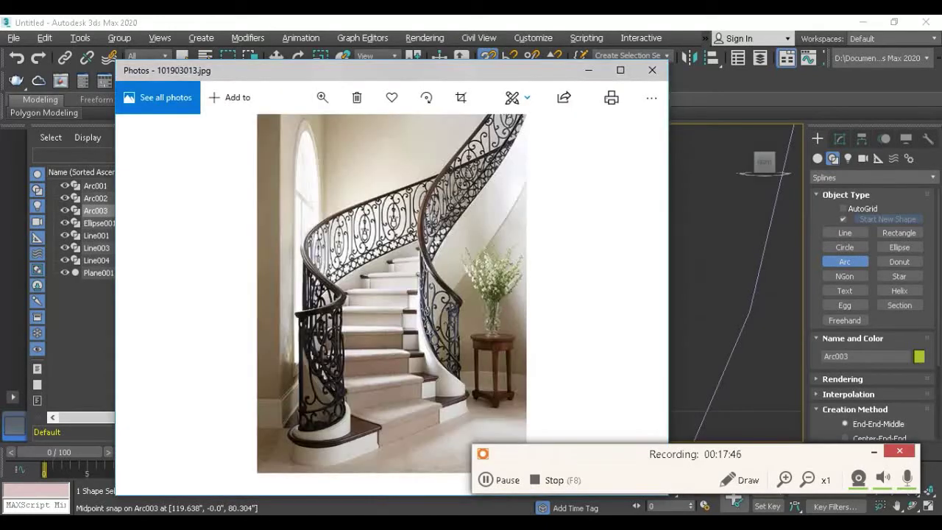
key(alt+Tab)
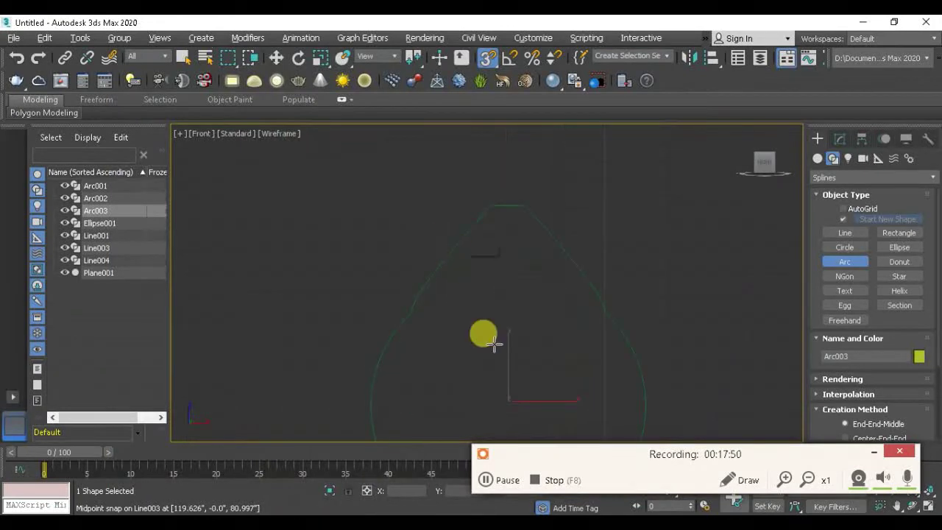
Step: Set the bottom arc's bend, then attach Line004 and Arc003 into Line003
click(508, 369)
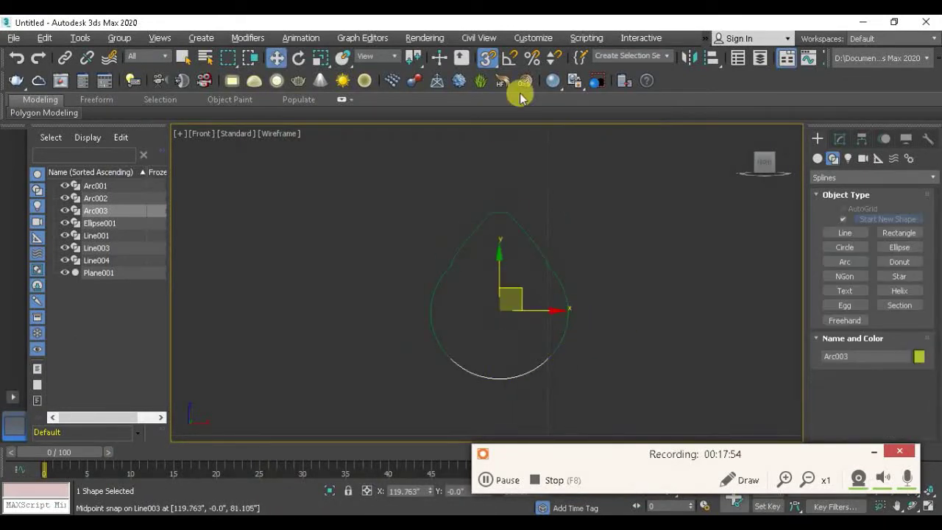
key(w)
click(456, 232)
click(840, 138)
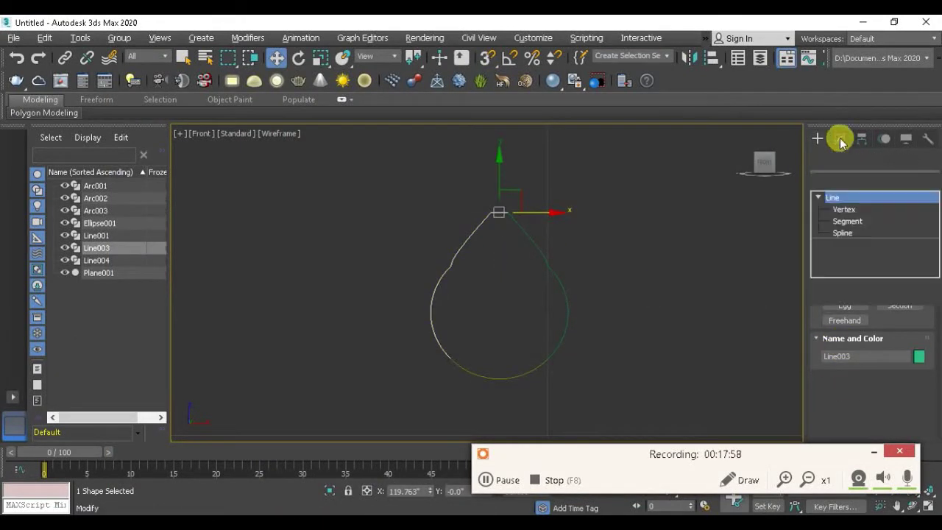
drag(837, 414, 837, 309)
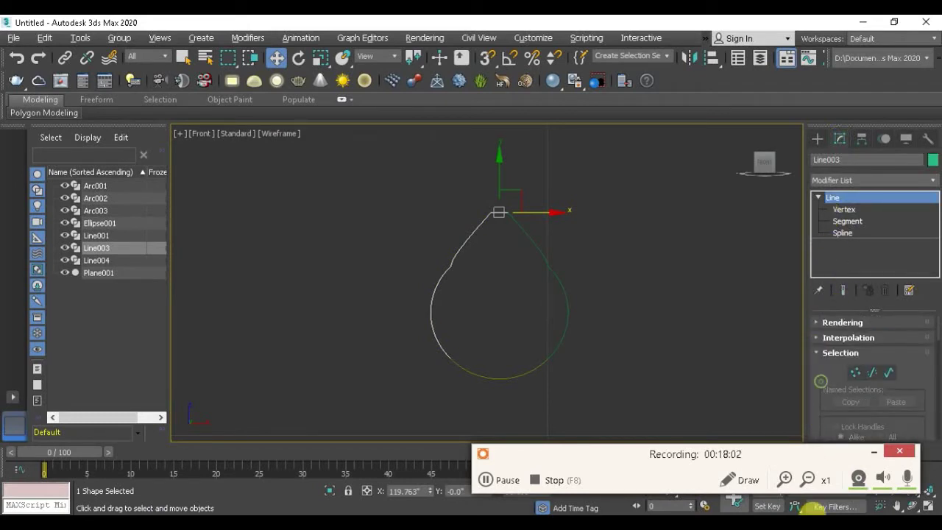
drag(815, 341, 815, 130)
click(845, 380)
click(525, 231)
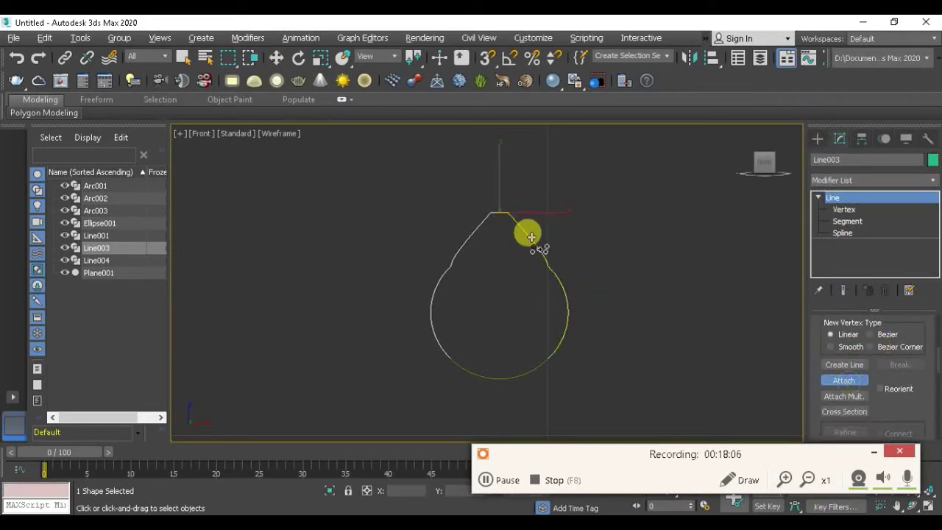
click(526, 368)
Step: Divide the teardrop's upper-left segment to add an extra vertex
scroll(501, 220, up, 5)
scroll(500, 175, down, 4)
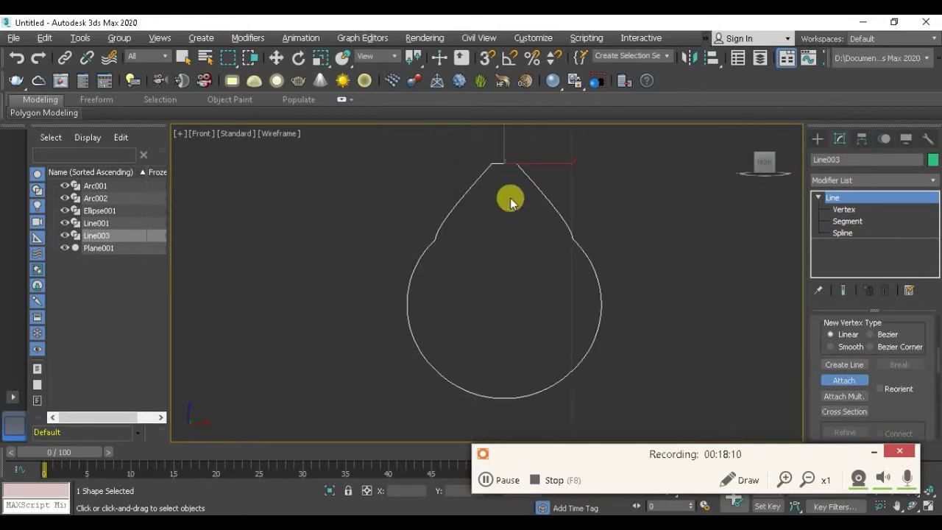
click(845, 209)
scroll(474, 207, up, 2)
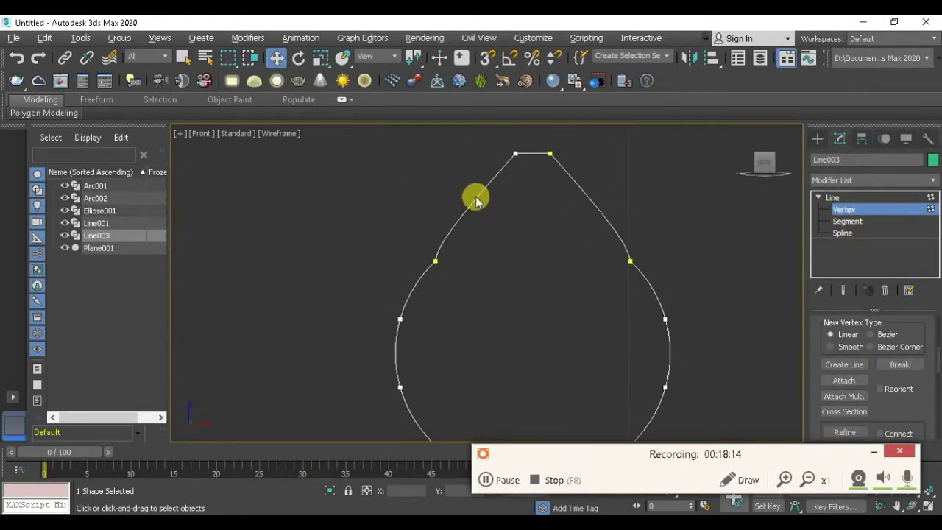
click(821, 219)
click(475, 195)
drag(809, 415, 828, 103)
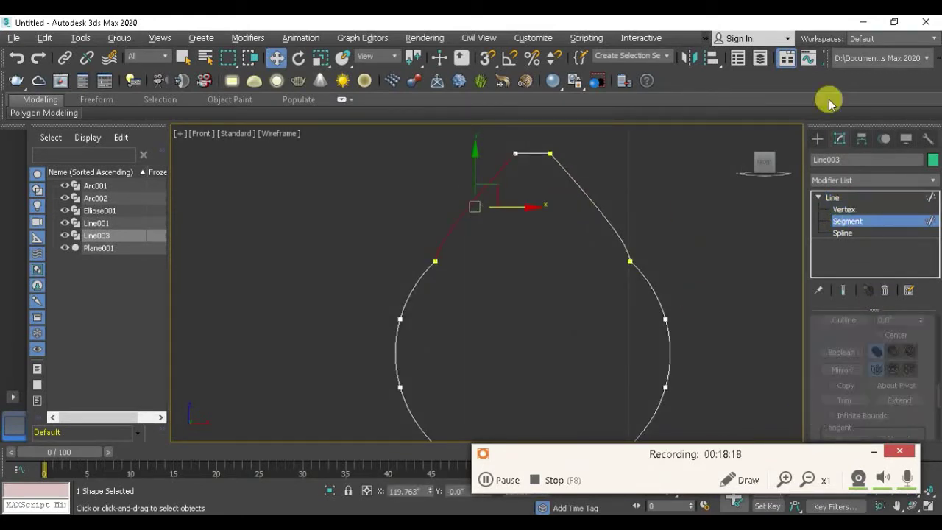
drag(813, 394, 830, 273)
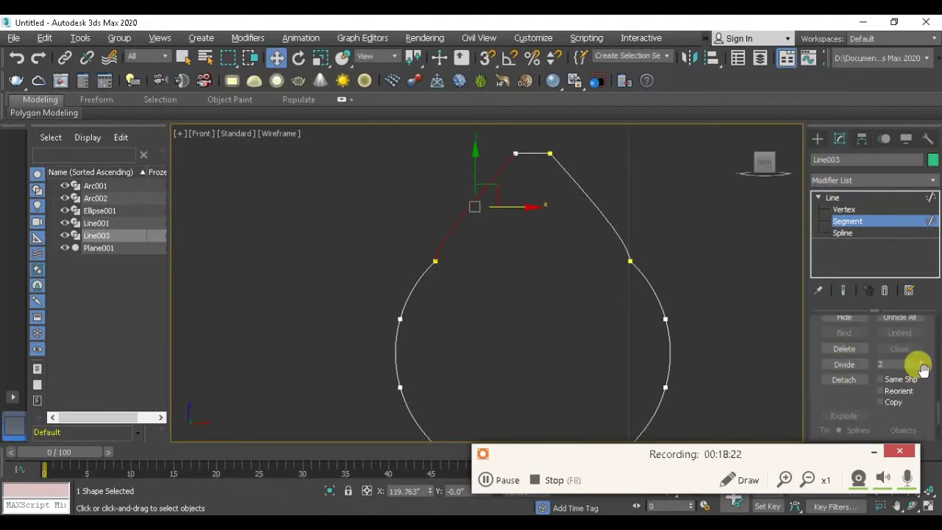
click(845, 364)
scroll(515, 243, down, 3)
scroll(523, 213, up, 3)
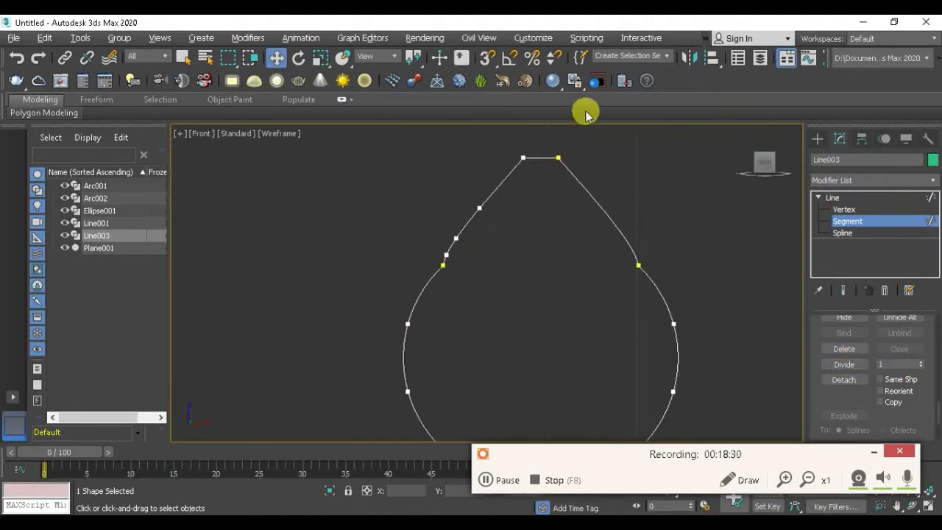
Step: Draw a small curl arc, Arc003, at the teardrop's top-left end
click(857, 224)
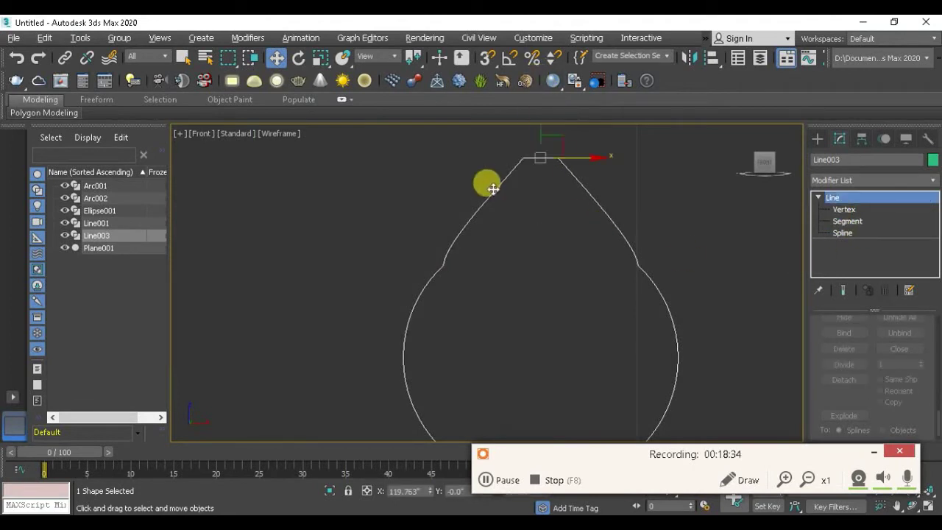
click(817, 139)
click(845, 261)
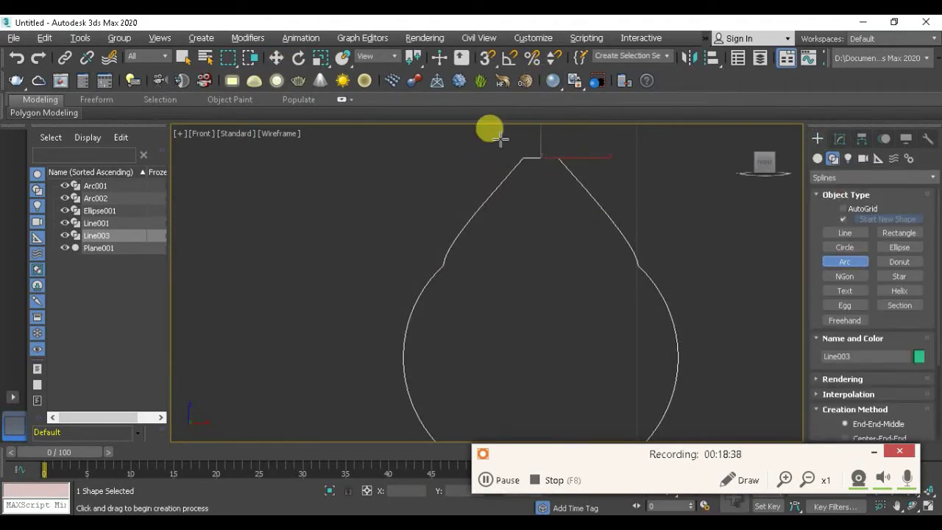
drag(480, 207, 407, 182)
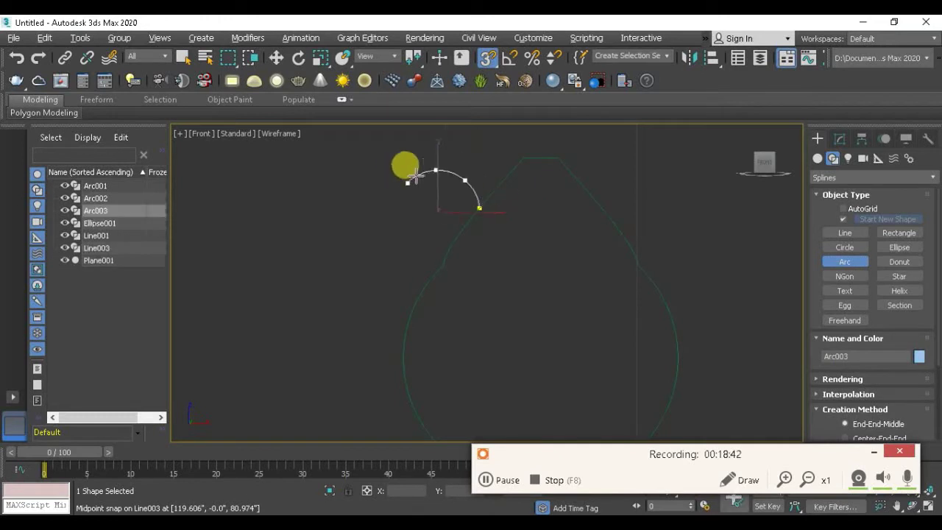
click(445, 165)
Step: Set up a mirrored copy of the curl arc, Arc004, in the Mirror dialog
right_click(500, 221)
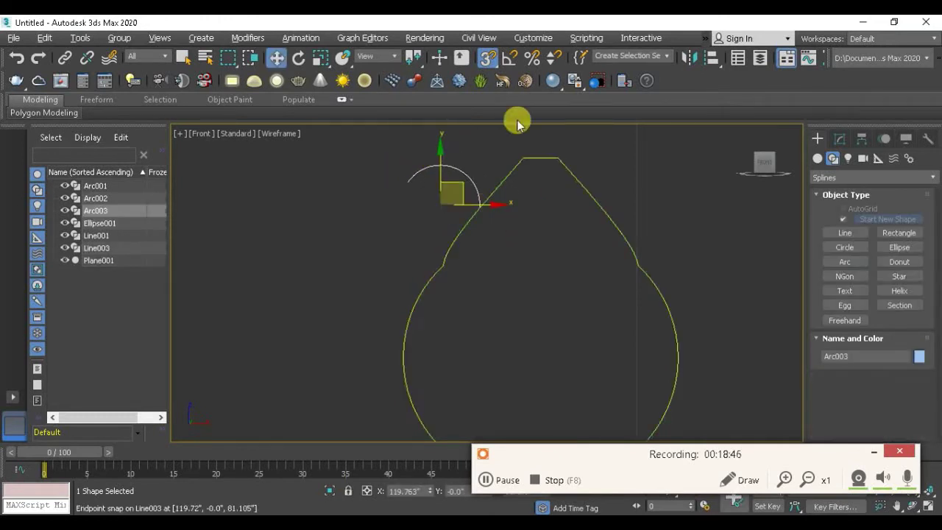
click(689, 58)
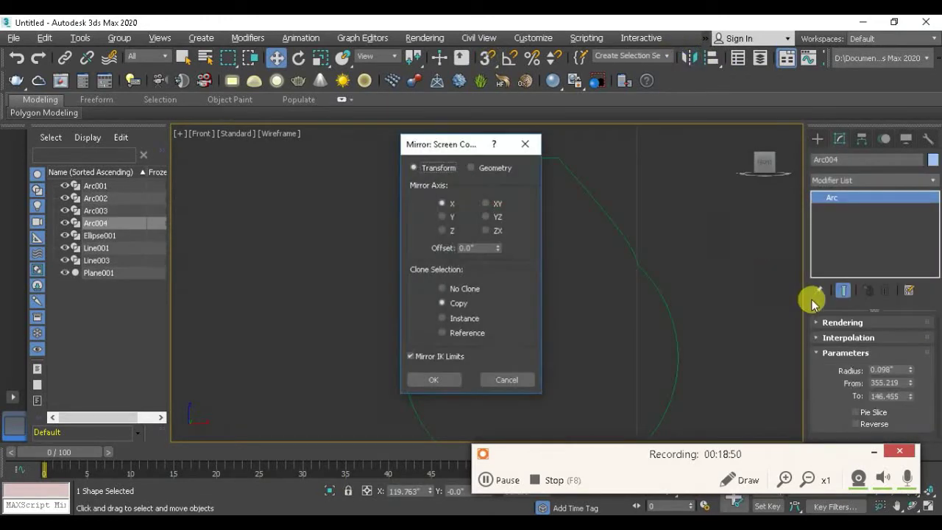
drag(454, 150, 685, 150)
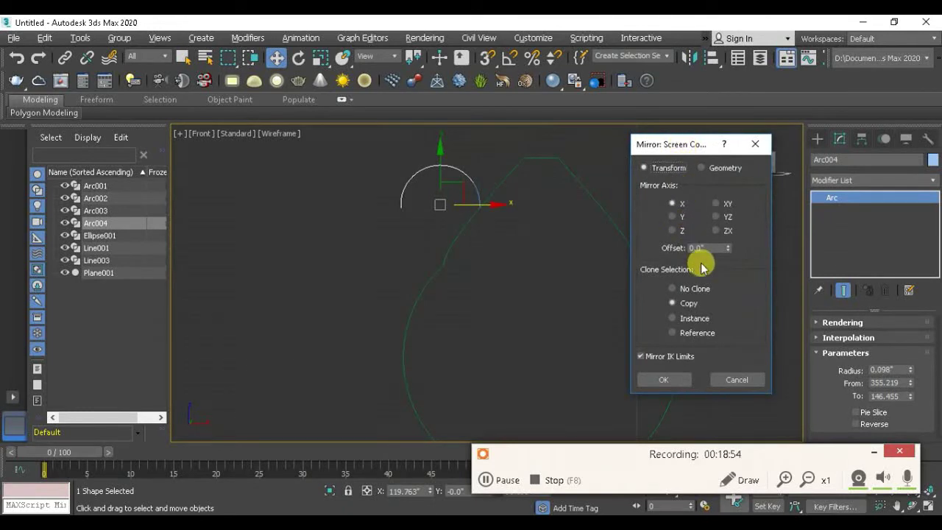
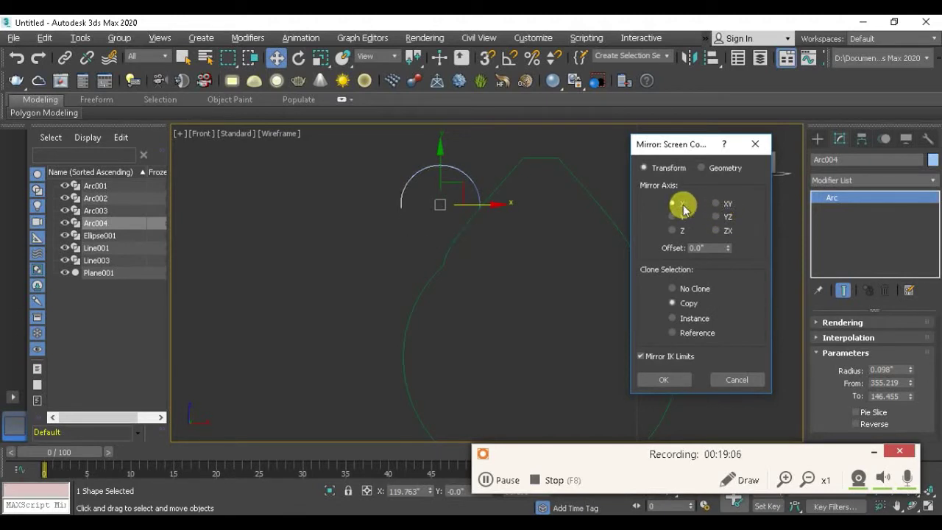
Step: Mirror a copy of the small arc and move it along X to the right side of the teardrop outline
click(663, 379)
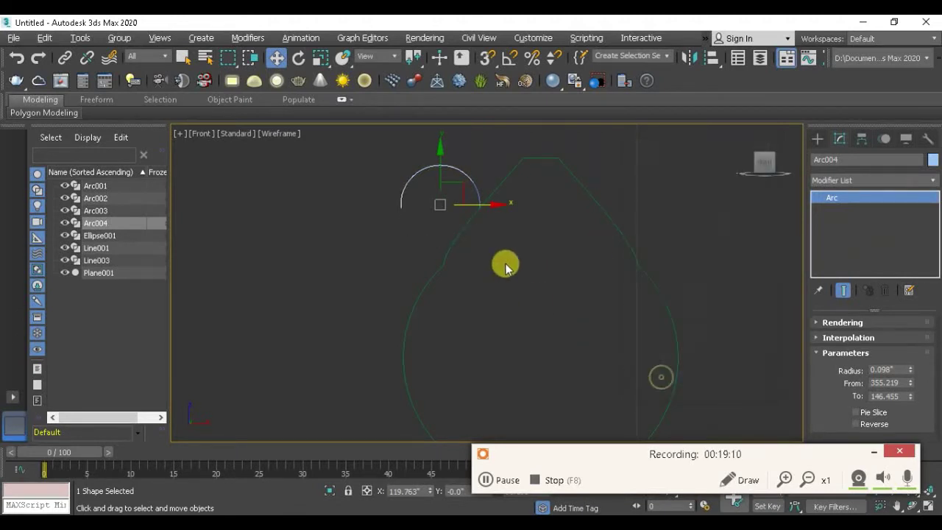
click(508, 192)
click(400, 190)
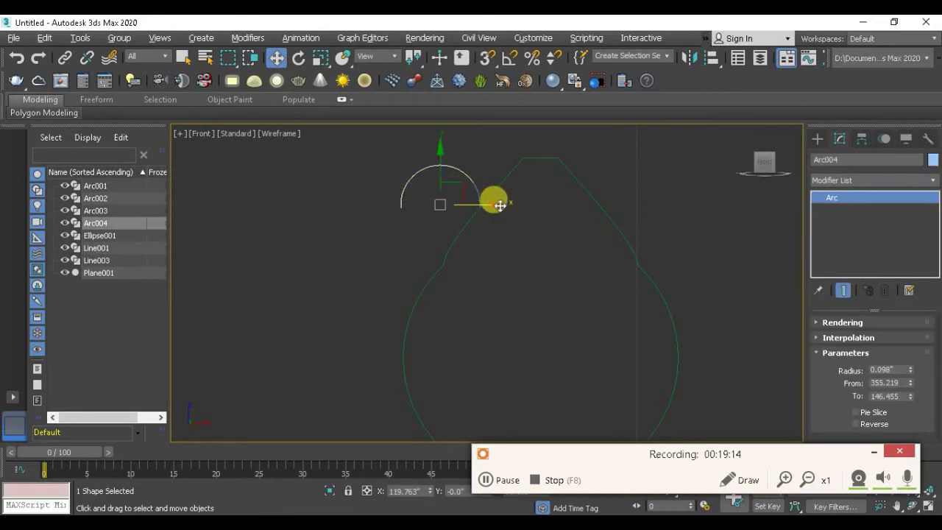
drag(492, 204, 697, 205)
scroll(637, 193, up, 2)
click(600, 270)
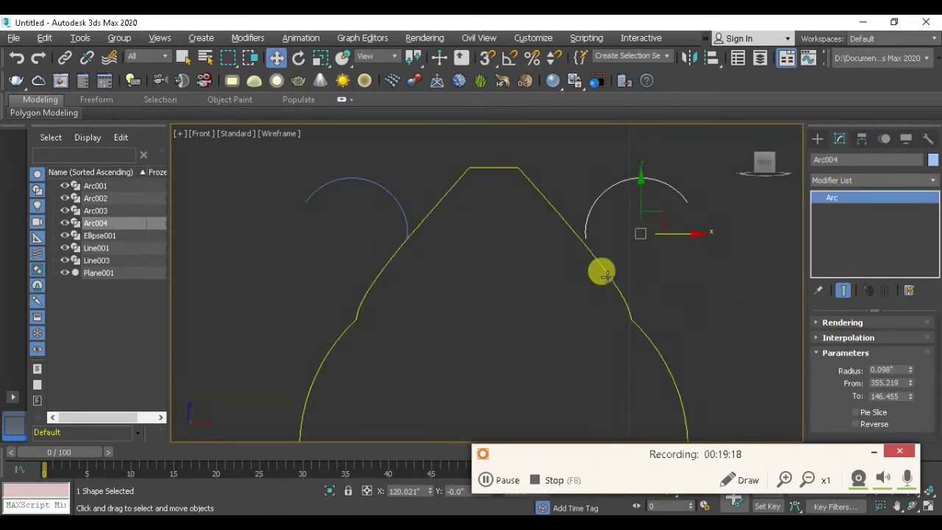
Step: Divide the upper right diagonal segment of Line003 to add a new vertex
click(863, 211)
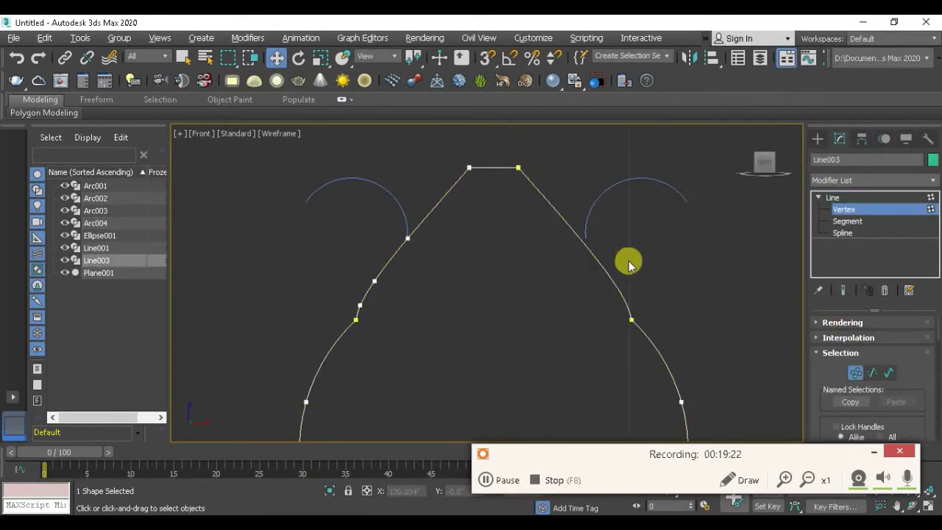
click(848, 221)
click(596, 268)
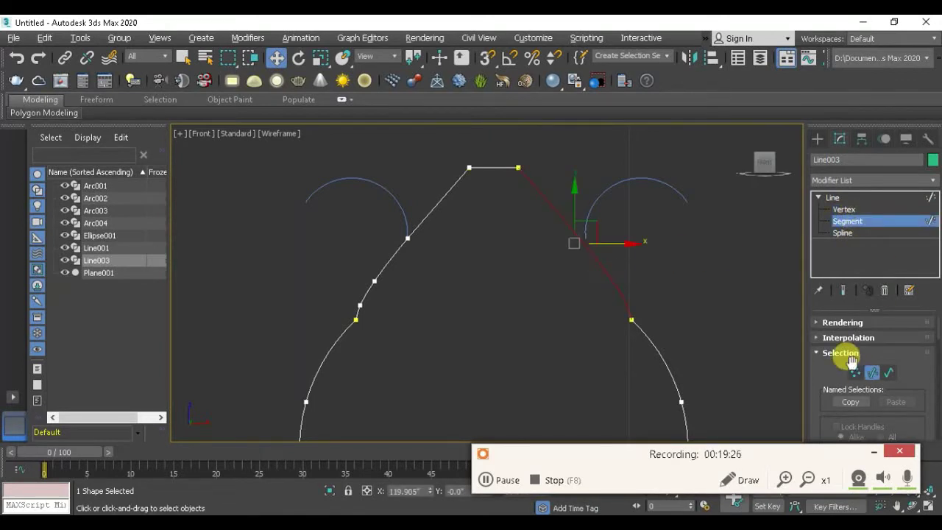
scroll(907, 307, down, 5)
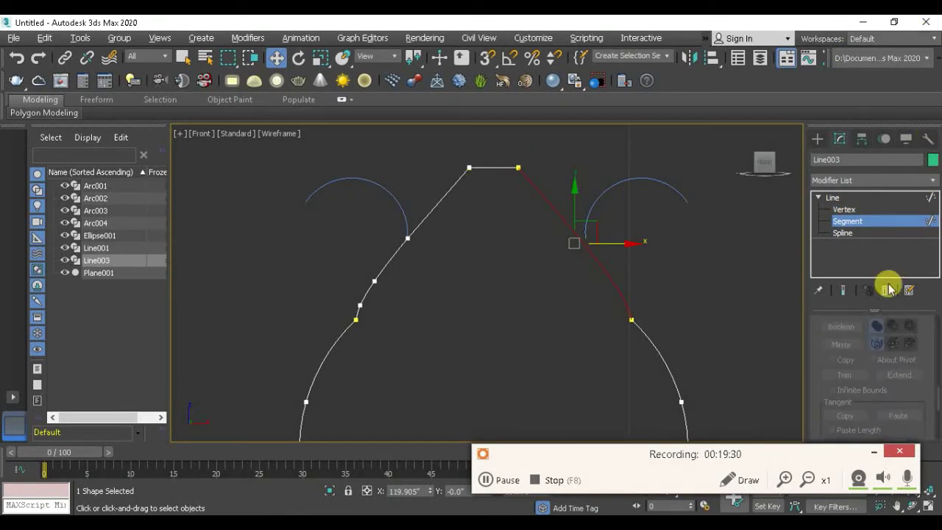
scroll(817, 381, down, 3)
click(845, 374)
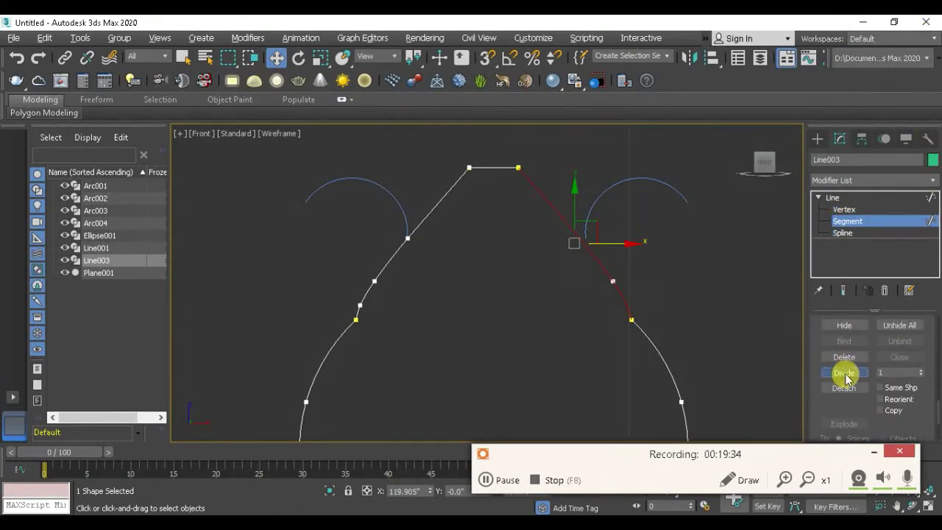
scroll(600, 237, up, 5)
Step: Snap the right arc Arc004 onto the outline's edge
click(854, 217)
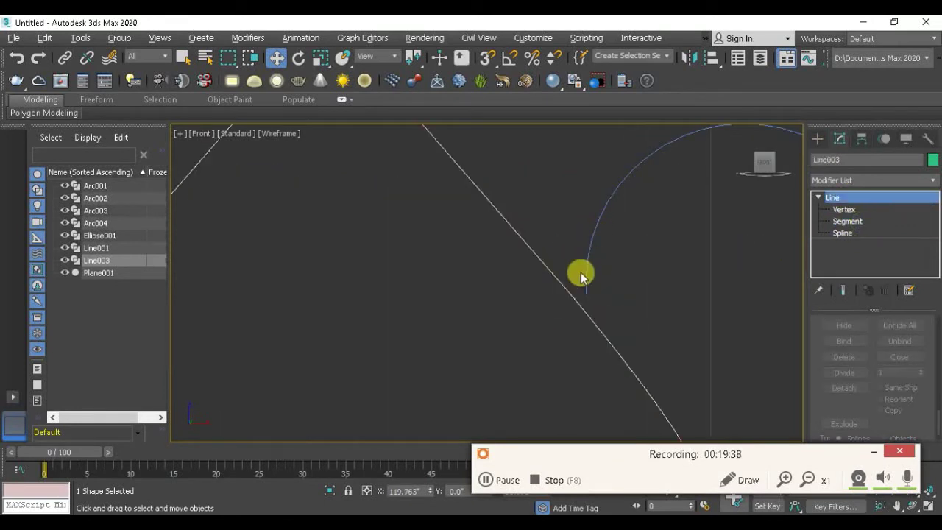
click(582, 274)
click(487, 57)
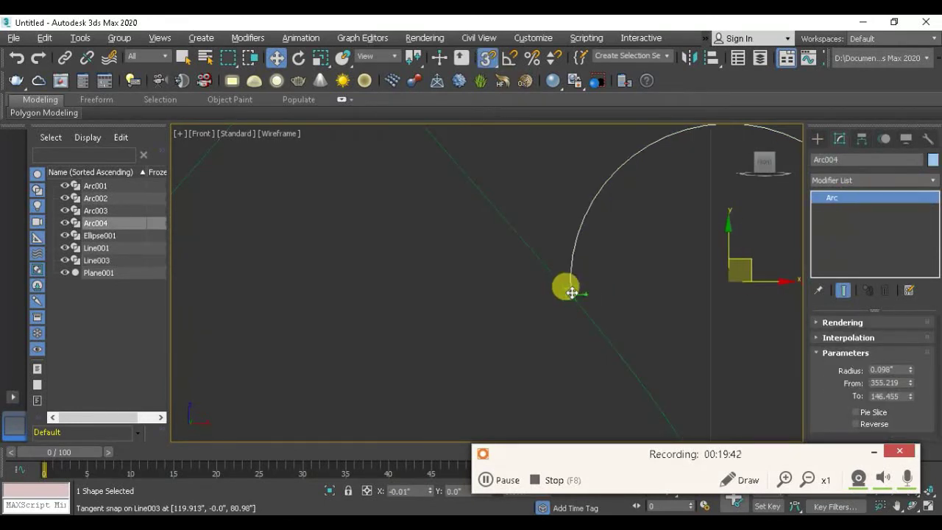
scroll(578, 279, down, 5)
Step: Reselect Line003 and attach the left arc Arc003 to it
click(576, 272)
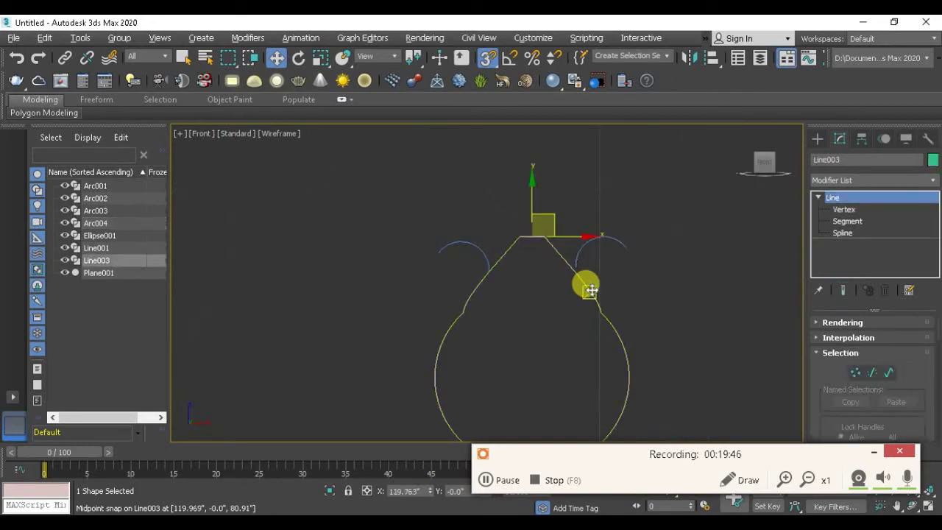
click(488, 57)
scroll(810, 368, down, 3)
scroll(832, 221, down, 2)
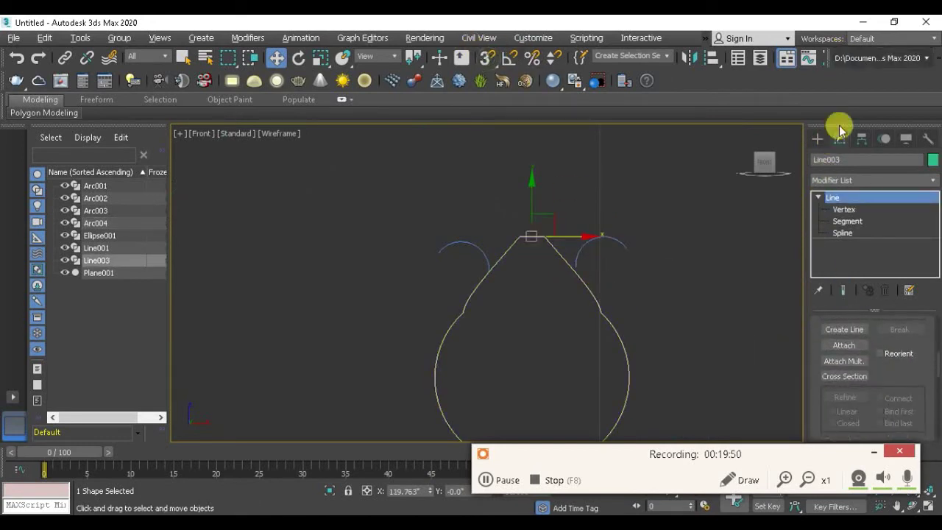
click(844, 345)
click(458, 243)
Step: Attach the right arc to Line003 and select its right-side segments at Segment level
click(582, 248)
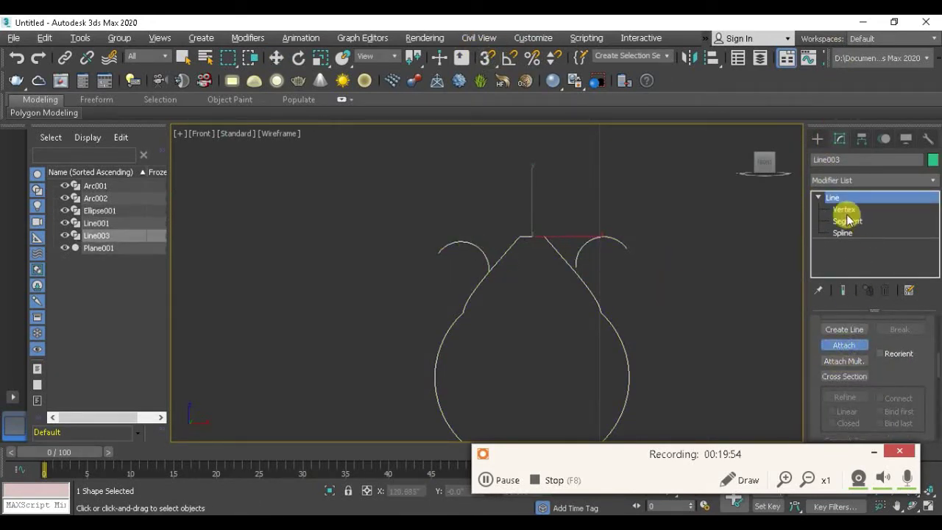
click(844, 209)
scroll(584, 249, up, 5)
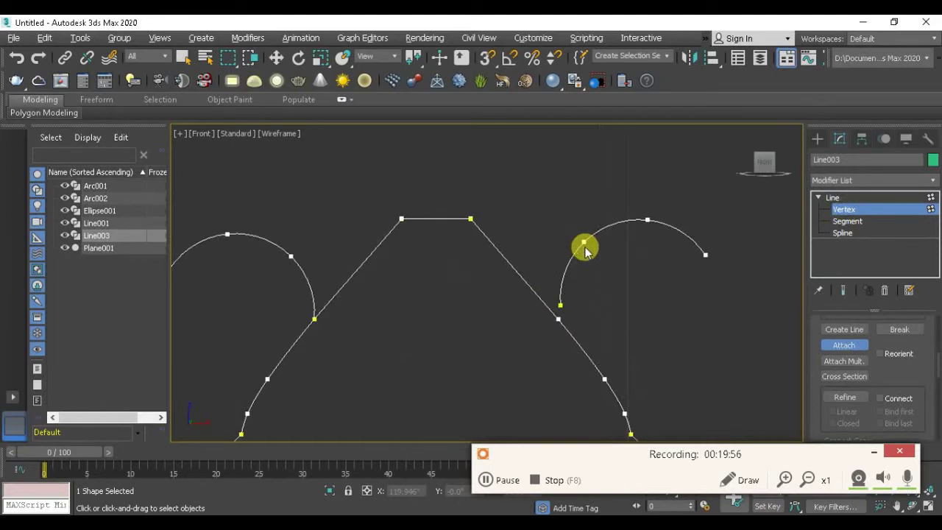
click(847, 221)
middle_drag(729, 222, 729, 211)
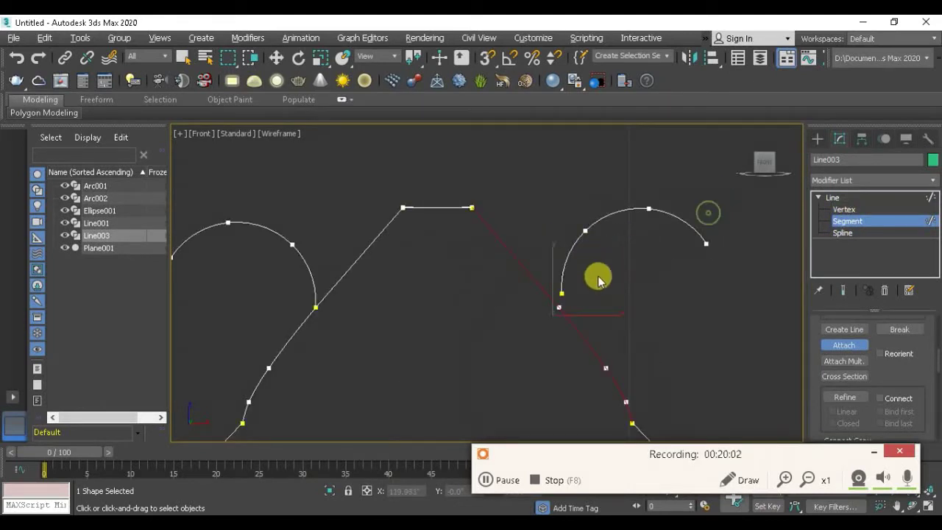
click(844, 345)
Step: Move the right arc segment with endpoint snapping onto the diagonal edge
key(w)
mouse_move(727, 197)
mouse_down()
mouse_move(560, 294)
mouse_move(557, 311)
mouse_up()
scroll(562, 296, up, 5)
click(483, 63)
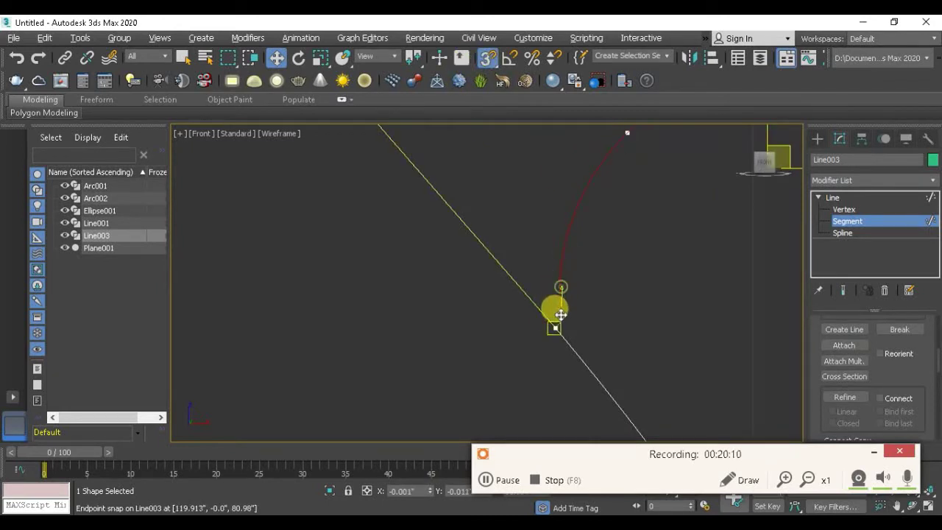
scroll(582, 280, down, 5)
Step: Scale the teardrop shape Line003 up to about 381%
click(854, 222)
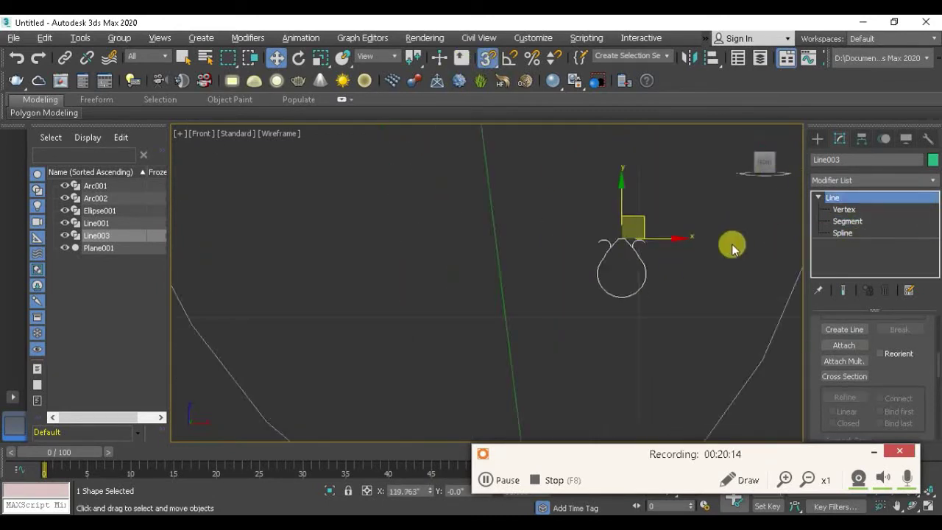
scroll(729, 246, up, 4)
scroll(663, 291, up, 4)
scroll(665, 252, up, 2)
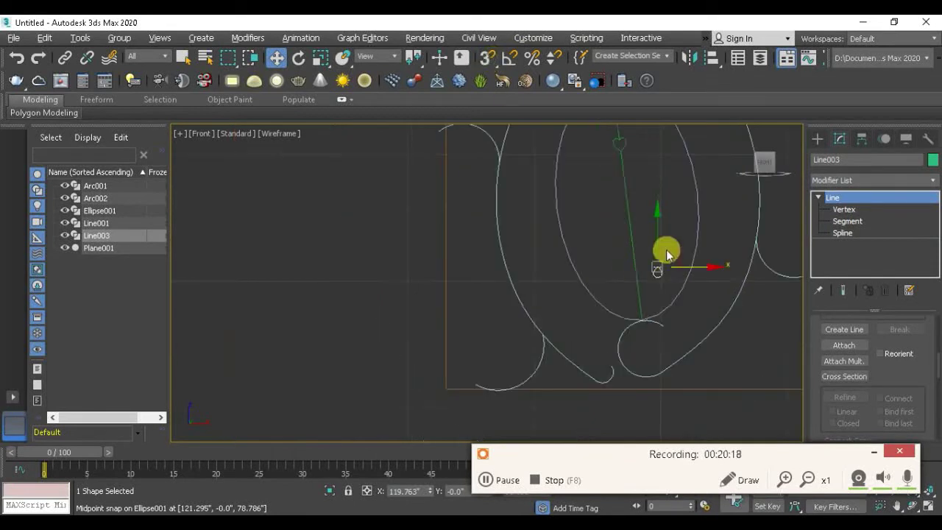
scroll(663, 253, down, 2)
key(r)
drag(658, 238, 690, 79)
scroll(662, 329, down, 2)
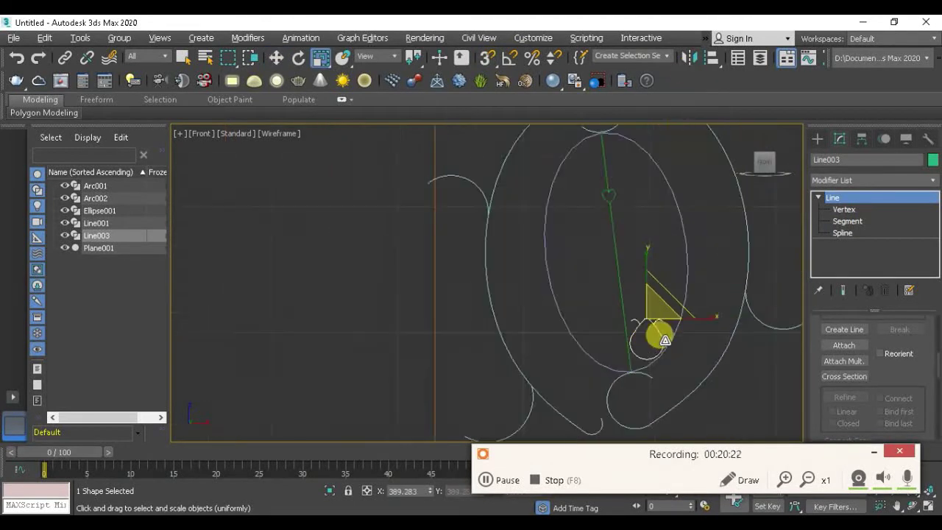
scroll(695, 372, up, 1)
Step: Rotate the teardrop about 27 degrees and turn on snapping
key(e)
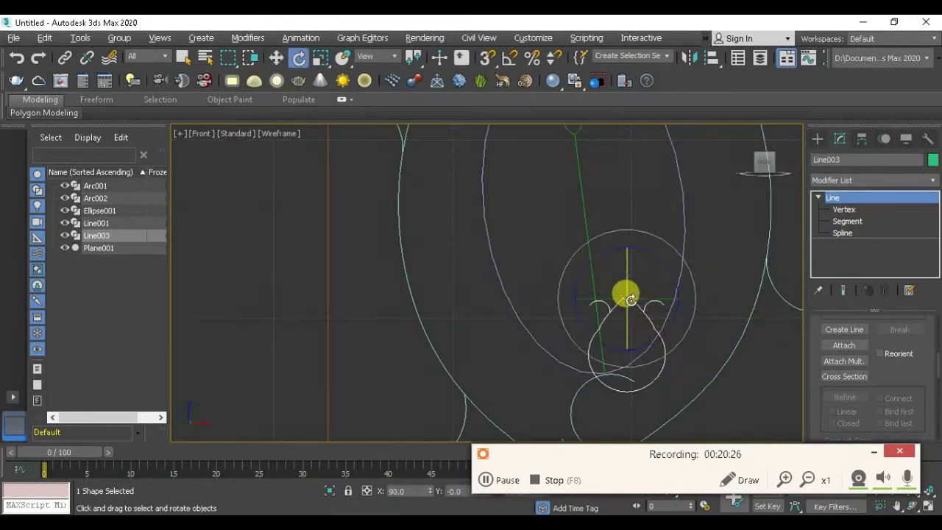
mouse_move(579, 259)
mouse_down()
mouse_move(572, 301)
mouse_move(569, 287)
mouse_up()
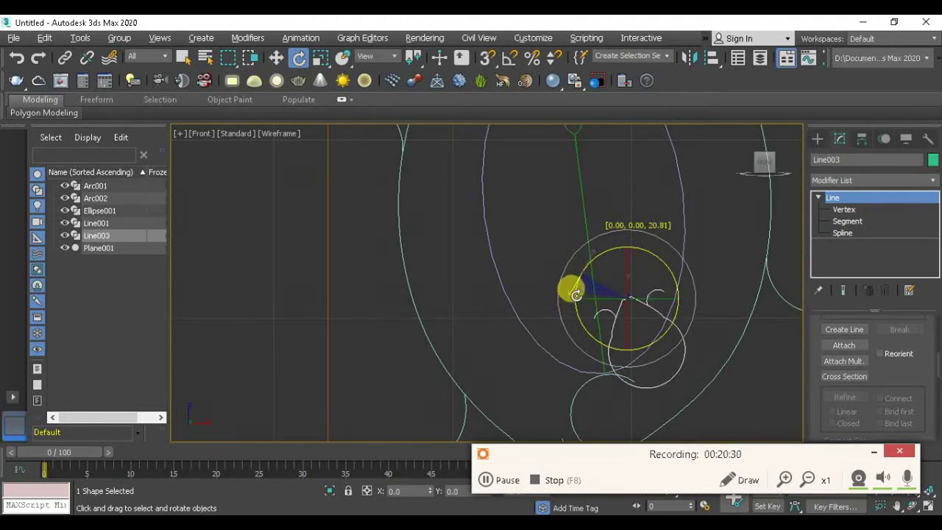
scroll(636, 376, up, 2)
click(843, 220)
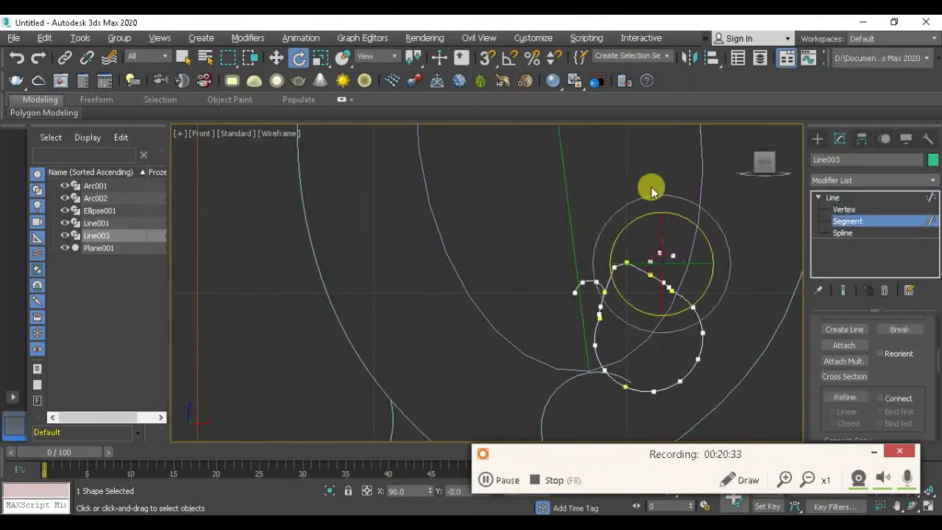
click(854, 222)
click(488, 57)
scroll(615, 280, up, 3)
Step: Move the teardrop with snaps onto the vertical centre line inside the ellipse
key(w)
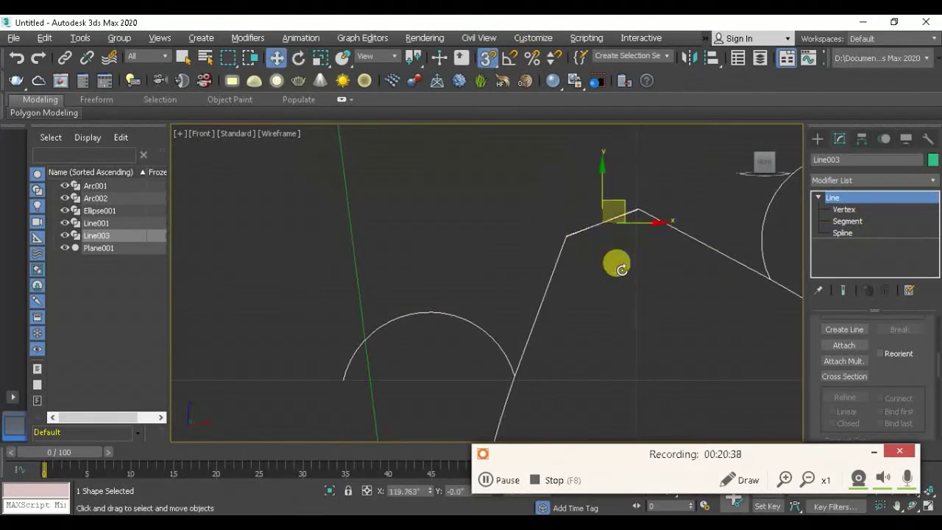
scroll(621, 269, down, 3)
scroll(605, 252, up, 4)
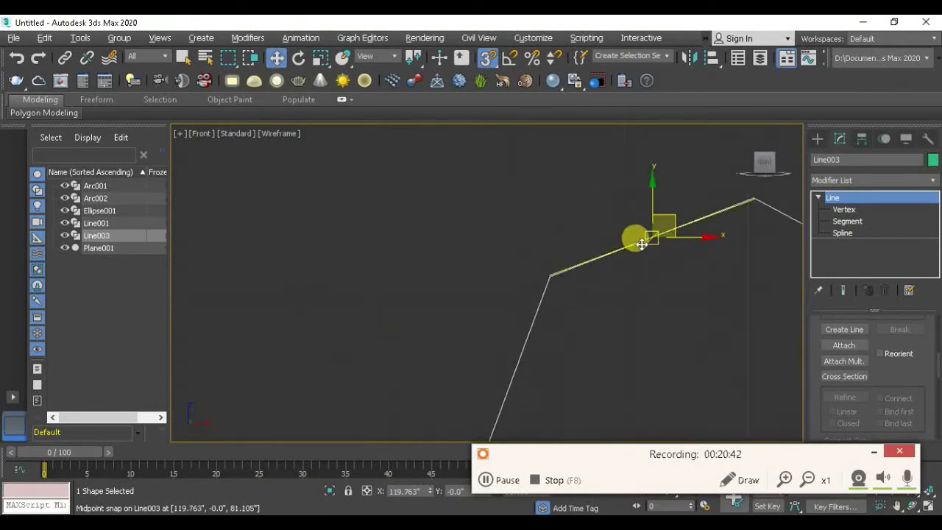
scroll(658, 248, down, 4)
scroll(625, 248, down, 2)
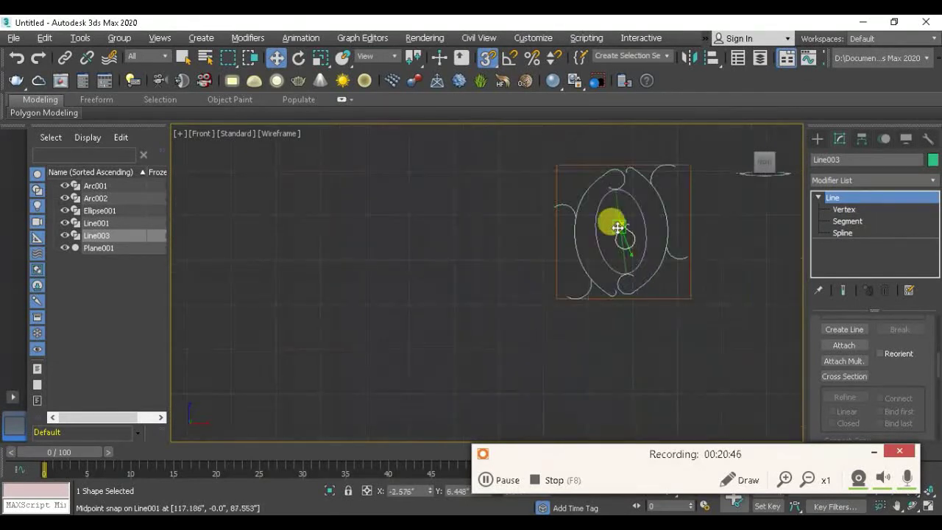
scroll(610, 221, up, 3)
scroll(630, 260, up, 3)
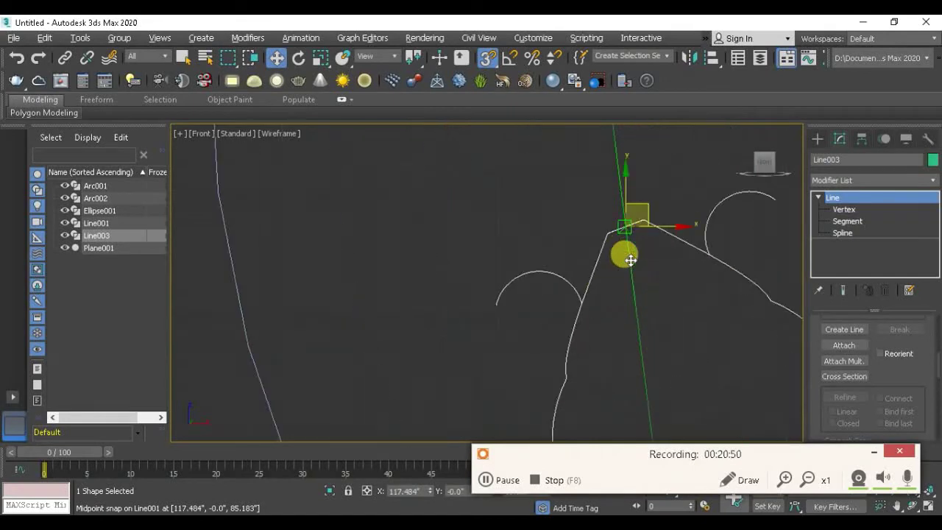
scroll(624, 254, down, 3)
scroll(616, 287, up, 2)
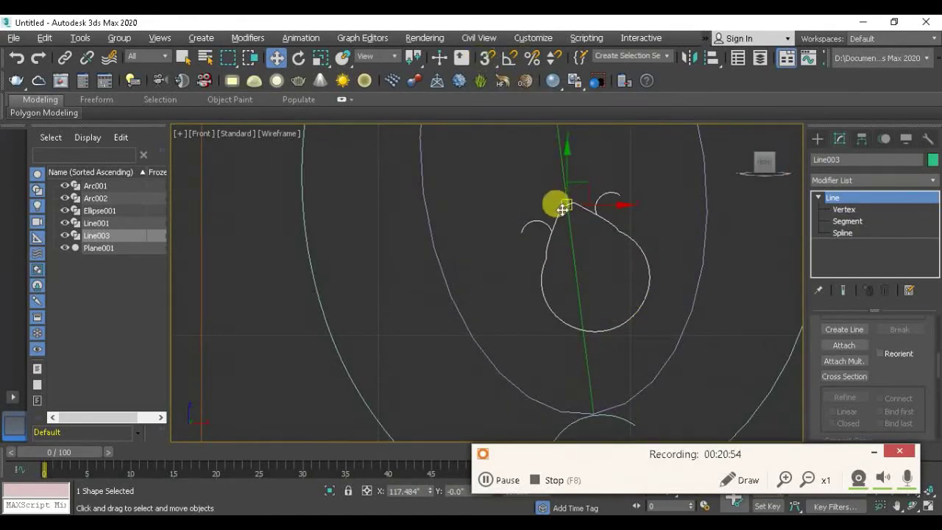
key(e)
scroll(610, 168, up, 2)
scroll(619, 172, down, 2)
scroll(620, 184, down, 2)
scroll(625, 188, up, 2)
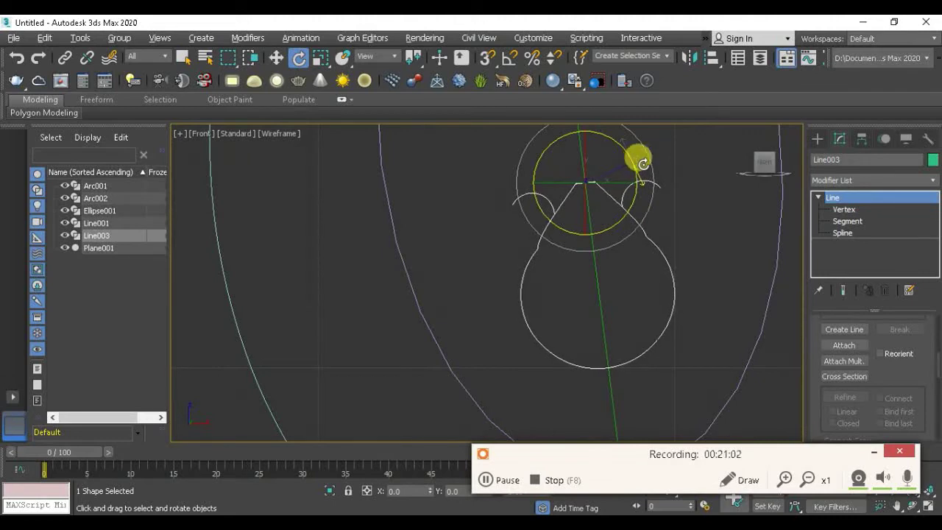
scroll(653, 336, down, 3)
click(652, 337)
scroll(634, 323, down, 2)
Step: Reselect the teardrop and fine-tune its scale and position
click(628, 313)
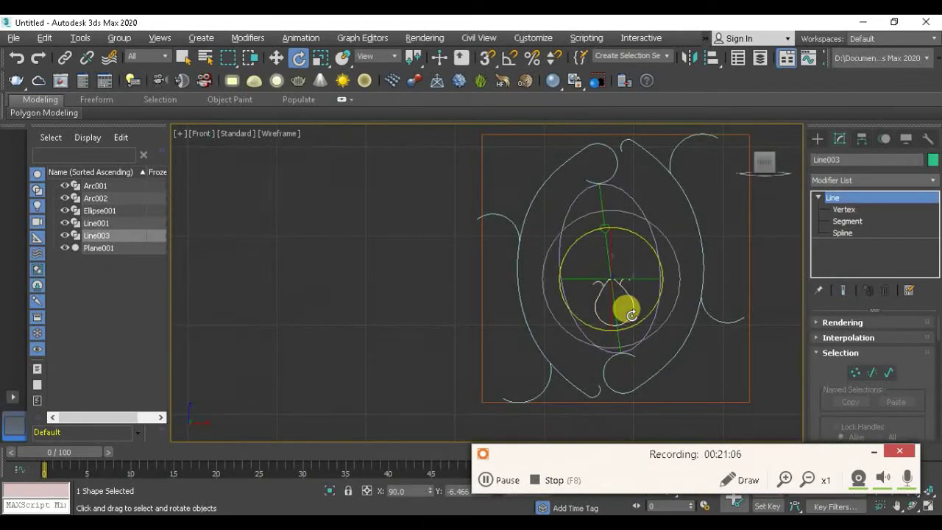
key(r)
scroll(607, 280, up, 4)
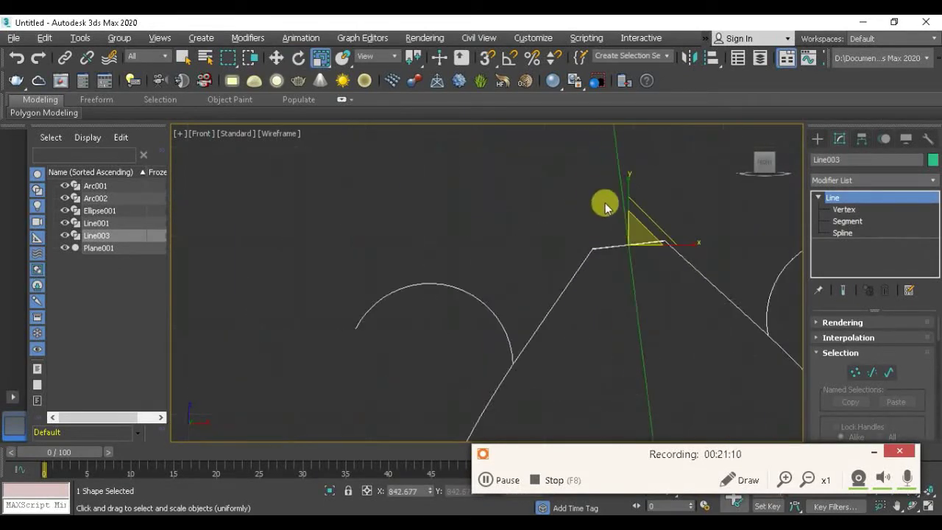
scroll(604, 209, down, 3)
scroll(610, 210, down, 2)
scroll(614, 290, up, 2)
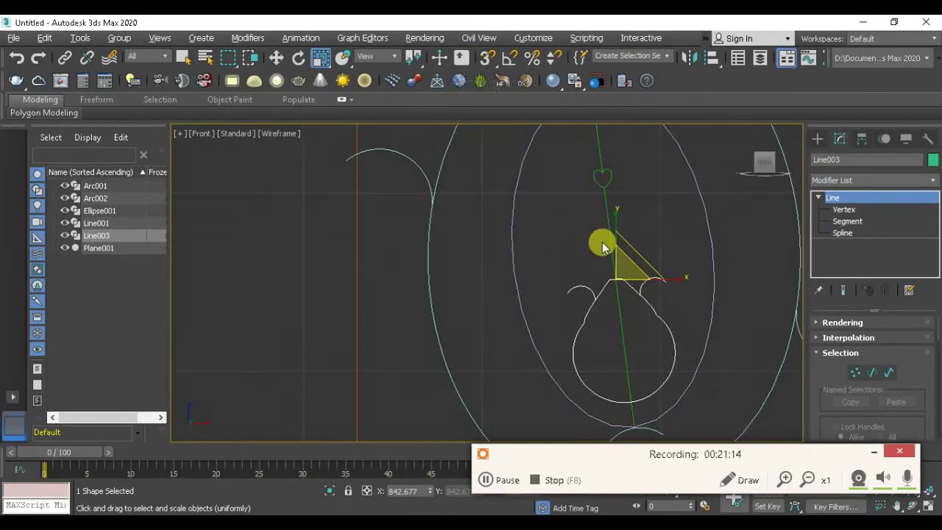
key(w)
scroll(602, 246, up, 3)
scroll(611, 294, down, 2)
Step: Pan the Front view to recentre the teardrop, then open and minimize the Groove music player
middle_drag(616, 341, 602, 227)
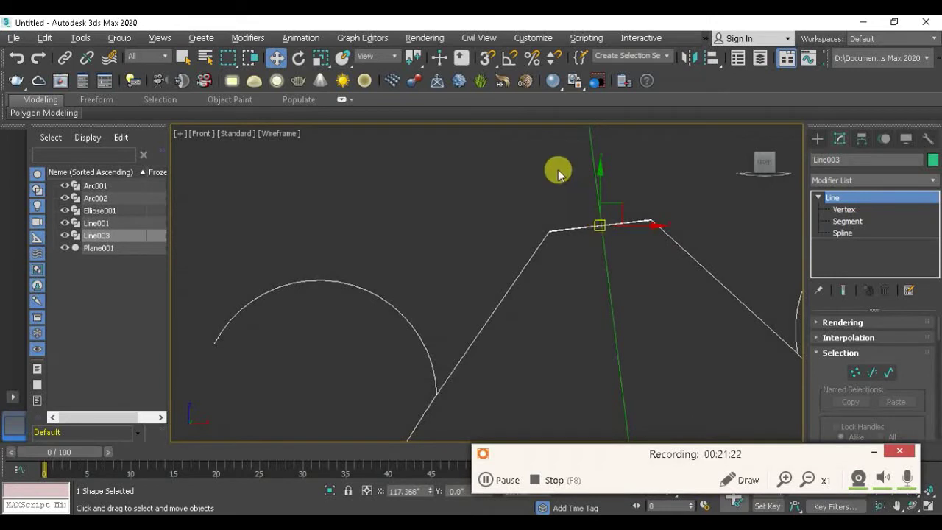
click(487, 57)
mouse_move(600, 227)
middle_down()
mouse_move(561, 237)
mouse_move(599, 189)
middle_up()
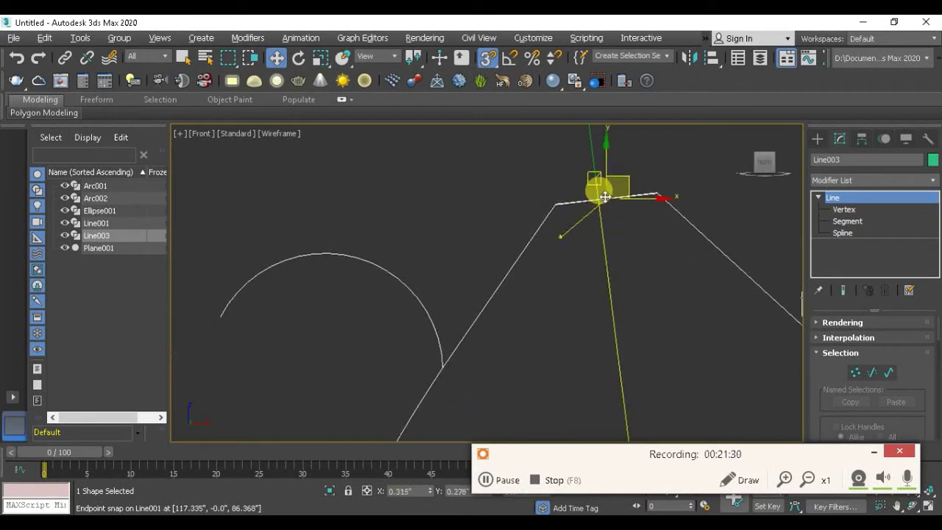
scroll(579, 185, down, 3)
middle_drag(566, 254, 564, 295)
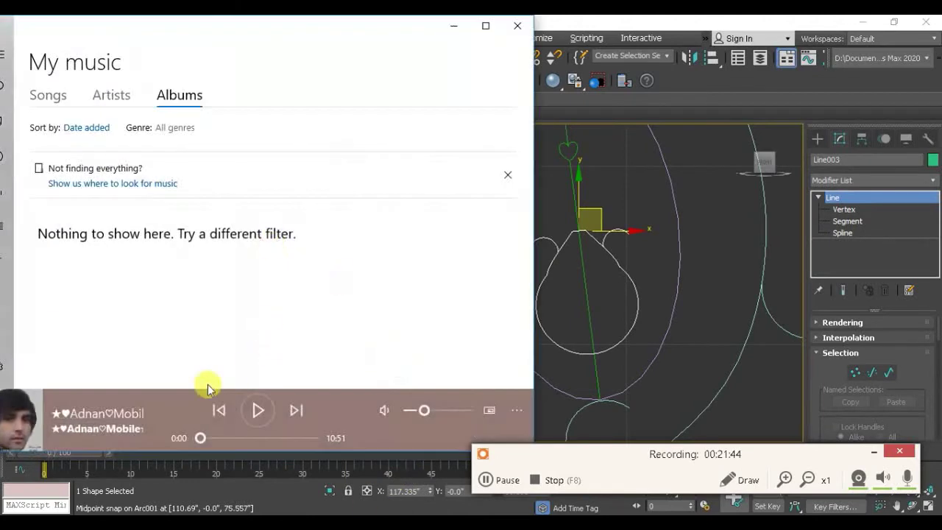
click(256, 409)
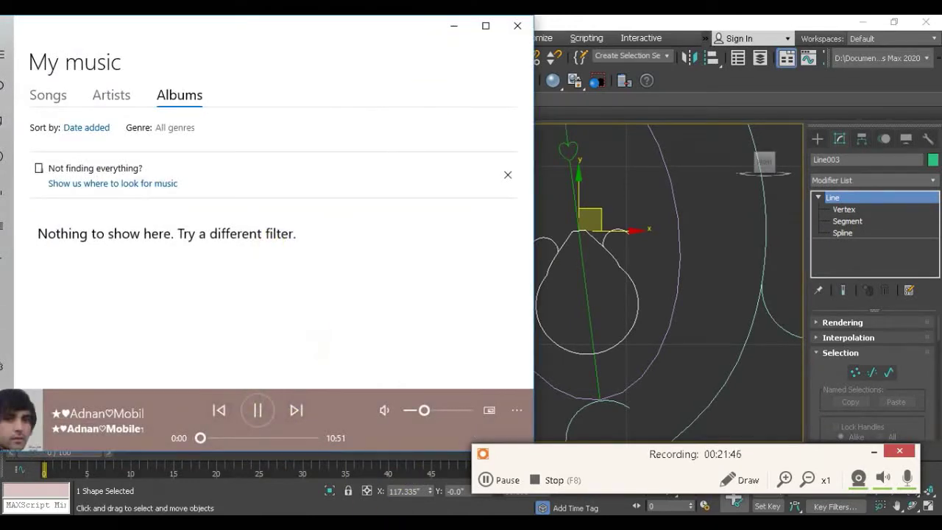
click(454, 26)
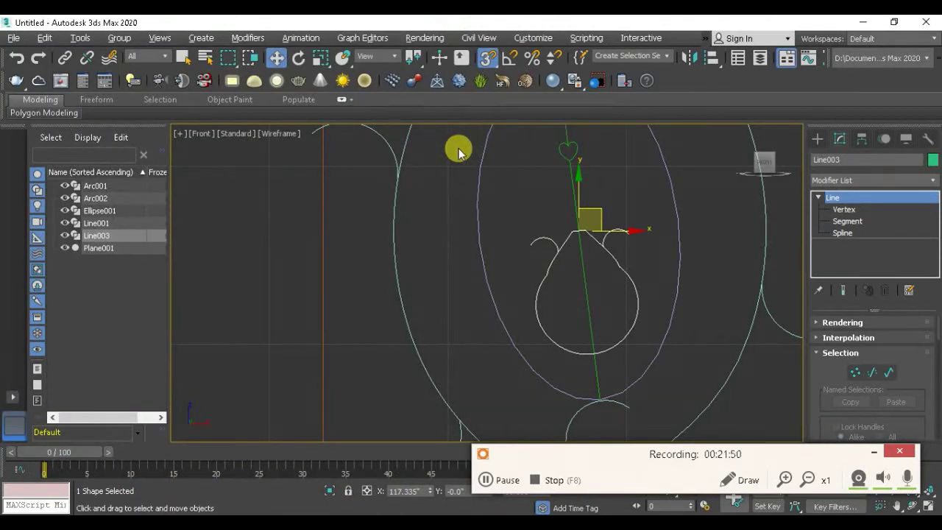
Step: Select the vertical Line001 and attach the teardrop Line003 to it
click(876, 451)
middle_drag(582, 318, 572, 316)
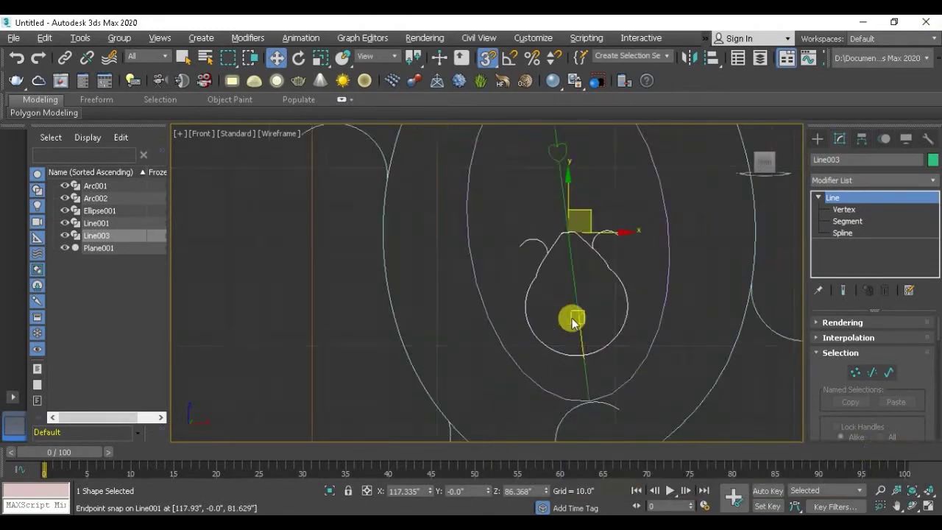
click(487, 57)
click(572, 290)
click(848, 221)
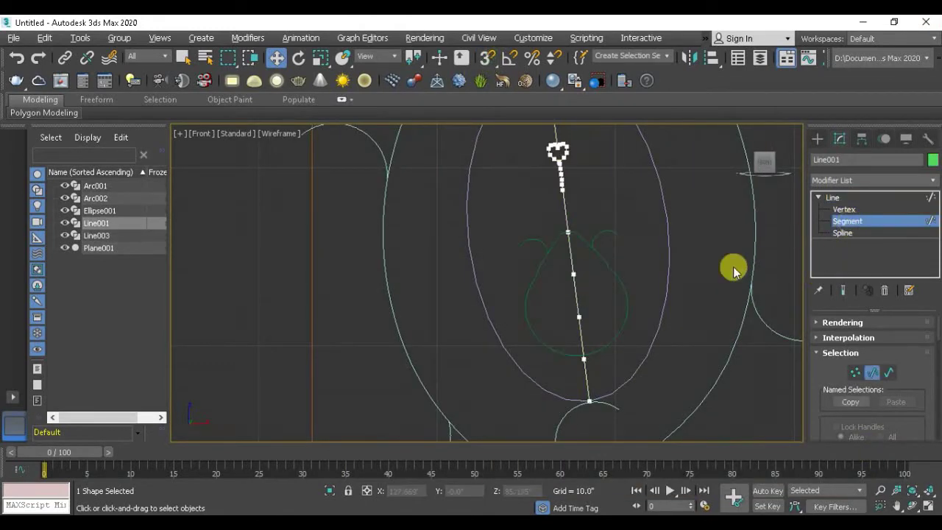
scroll(572, 266, up, 3)
scroll(578, 267, down, 1)
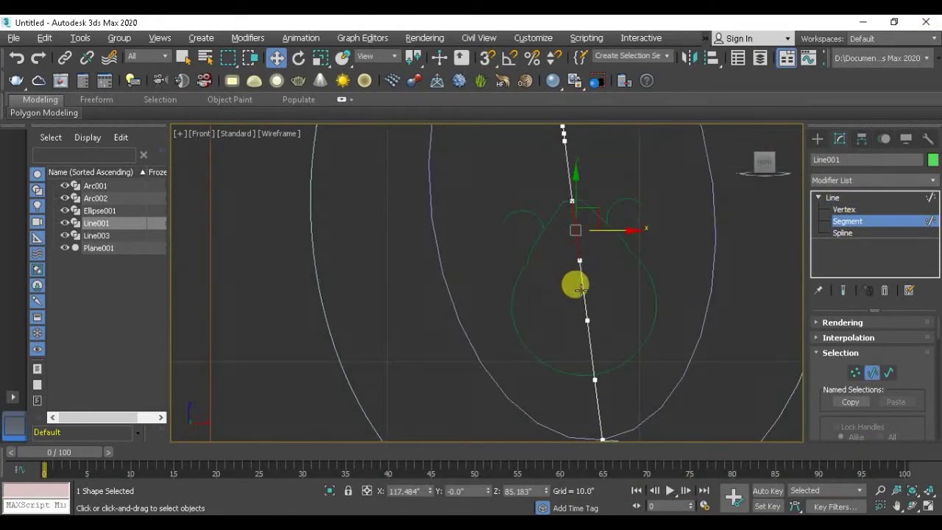
scroll(612, 427, down, 2)
click(863, 221)
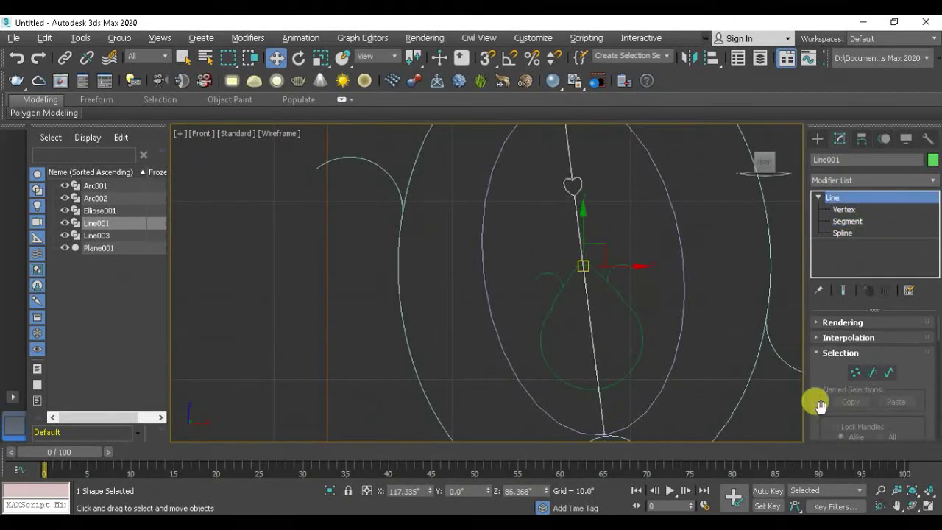
scroll(820, 400, down, 3)
click(844, 425)
click(623, 378)
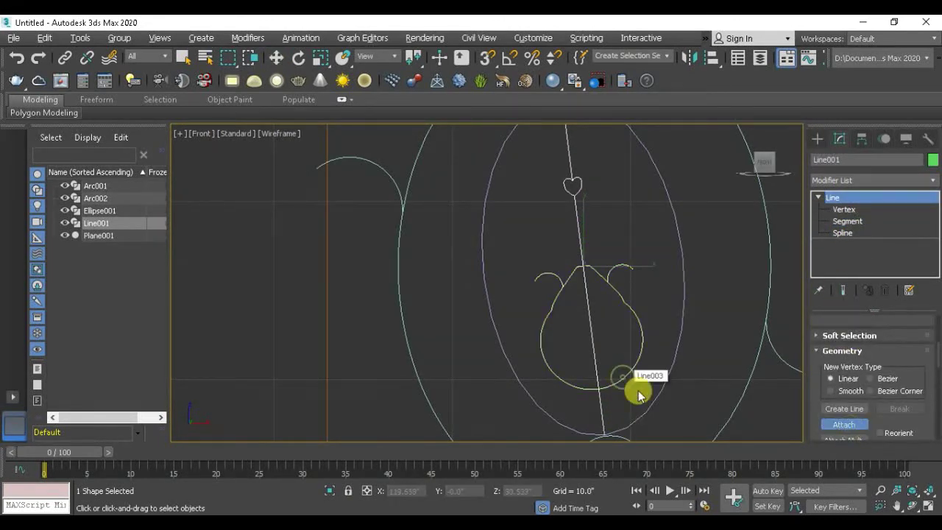
Step: Select the teardrop's bottom segment at Segment level within Line001
click(843, 210)
scroll(633, 384, up, 5)
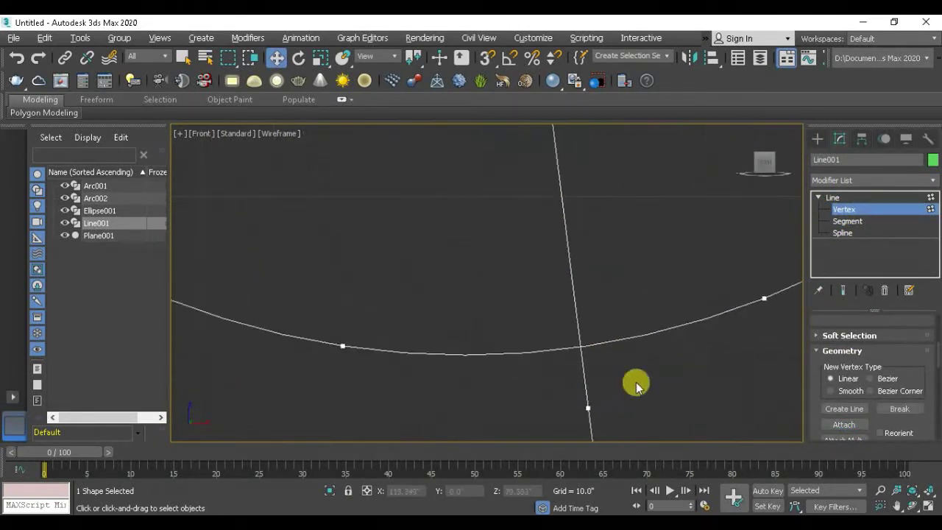
click(847, 221)
click(635, 333)
scroll(635, 333, down, 3)
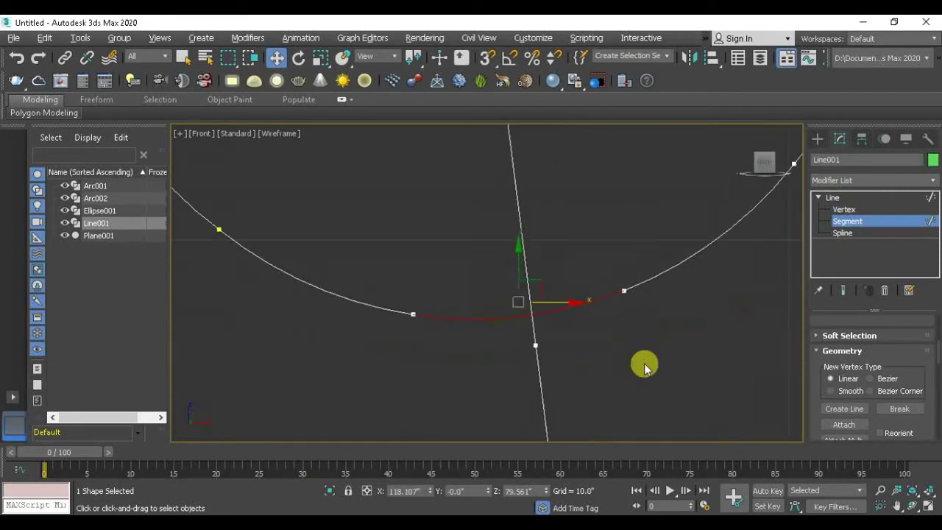
scroll(833, 340, down, 5)
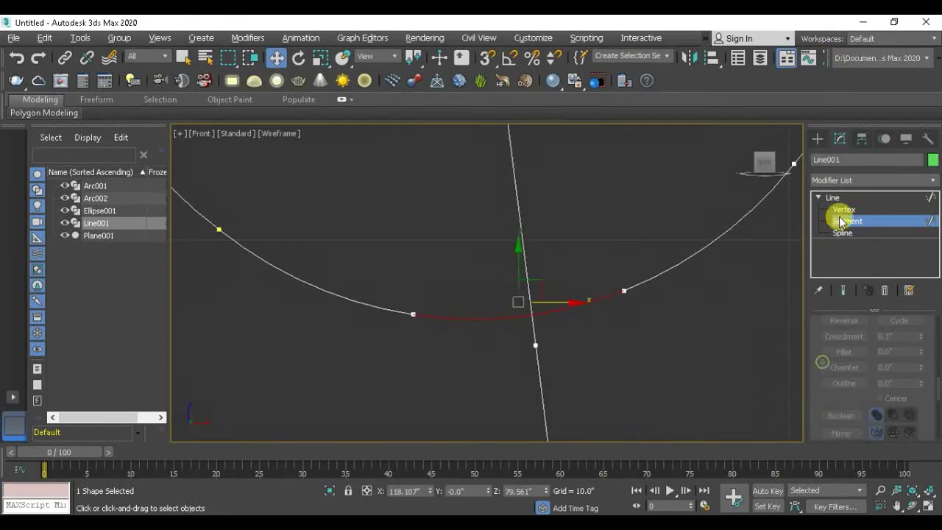
scroll(831, 381, down, 5)
scroll(557, 305, down, 4)
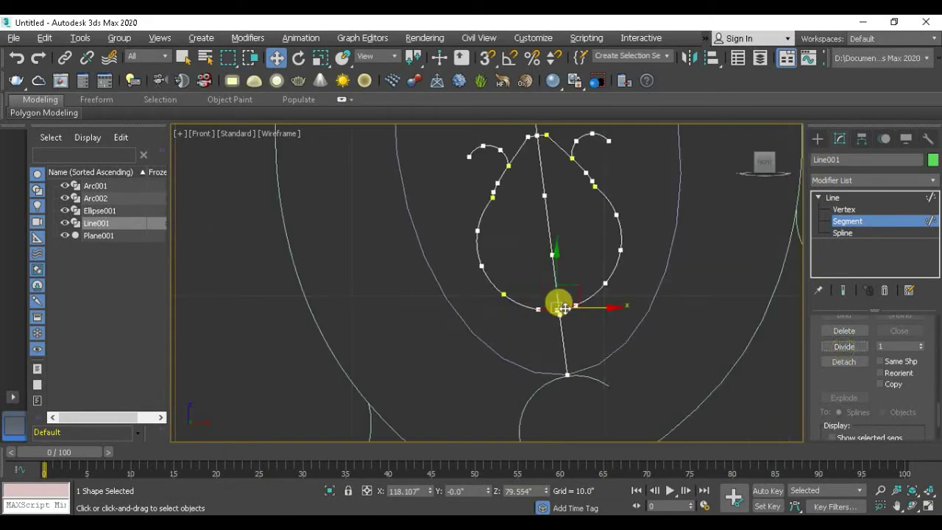
scroll(551, 328, up, 4)
scroll(540, 275, up, 2)
scroll(548, 312, up, 1)
scroll(547, 313, down, 2)
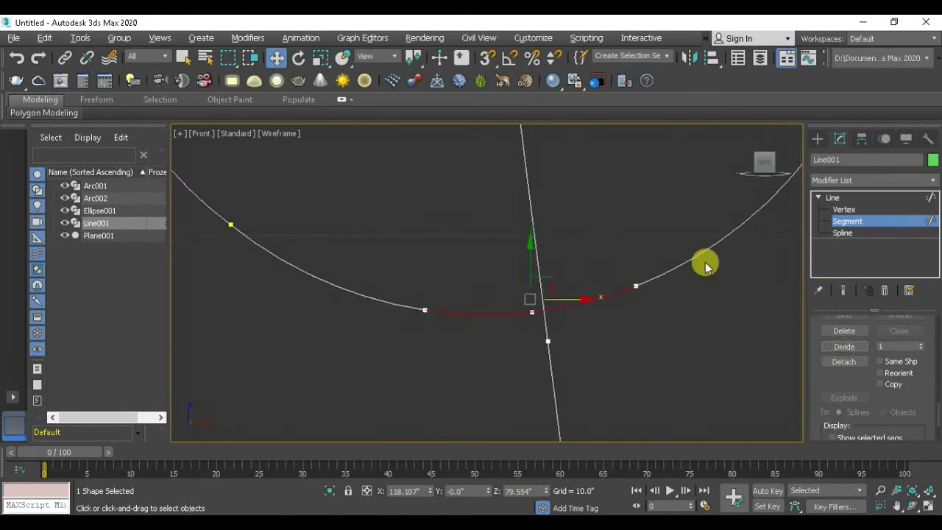
scroll(582, 248, down, 3)
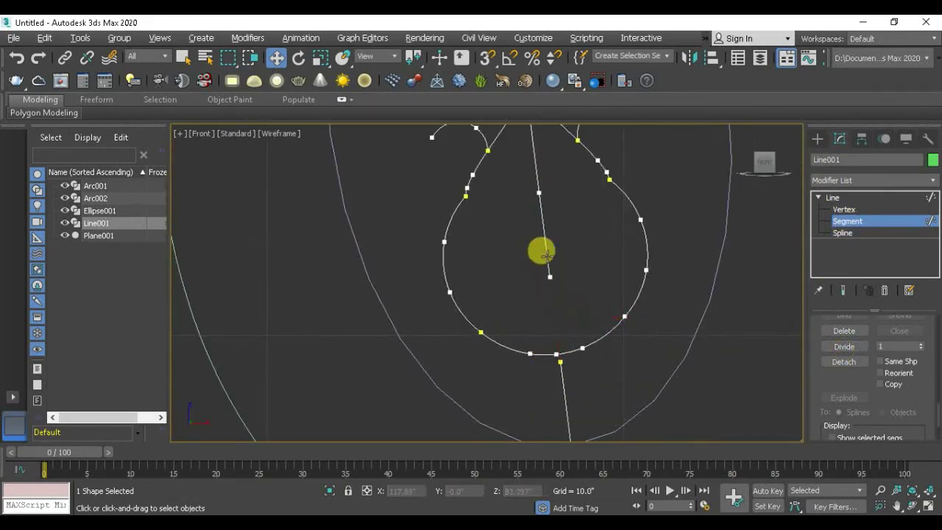
scroll(542, 252, down, 3)
scroll(547, 265, up, 1)
scroll(547, 226, up, 3)
scroll(572, 329, up, 3)
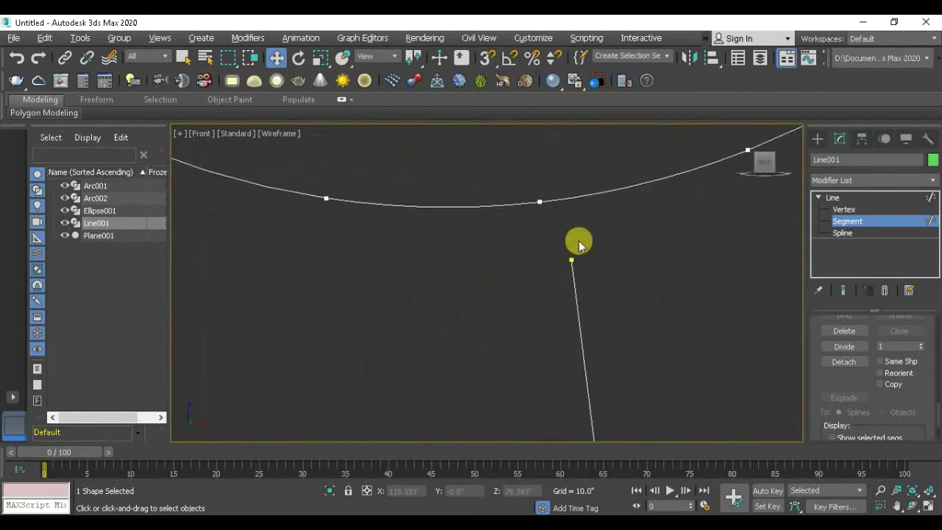
Step: Snap the vertical line's lower end vertex onto the arc beneath it
click(843, 210)
mouse_move(586, 240)
mouse_down()
mouse_move(524, 276)
mouse_move(545, 215)
mouse_up()
click(487, 58)
scroll(536, 216, down, 3)
scroll(593, 357, down, 2)
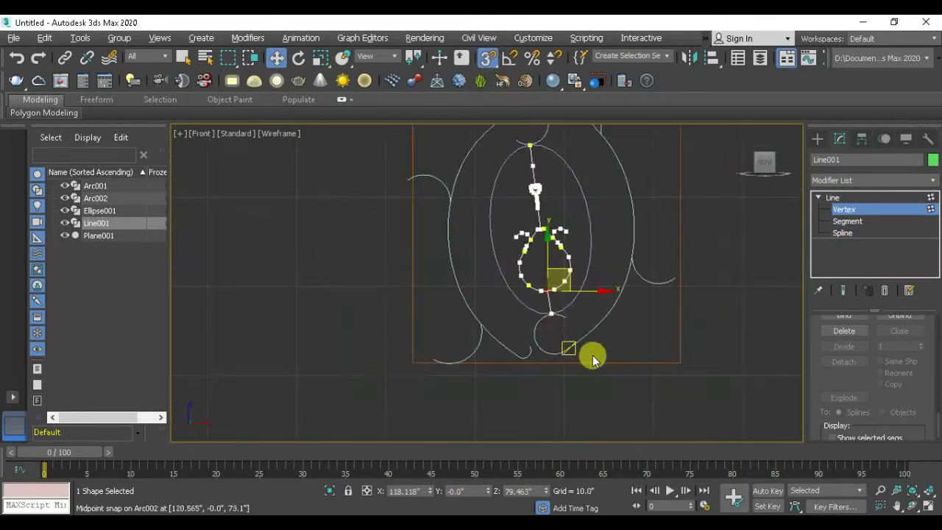
click(844, 210)
scroll(557, 335, down, 3)
scroll(574, 274, up, 2)
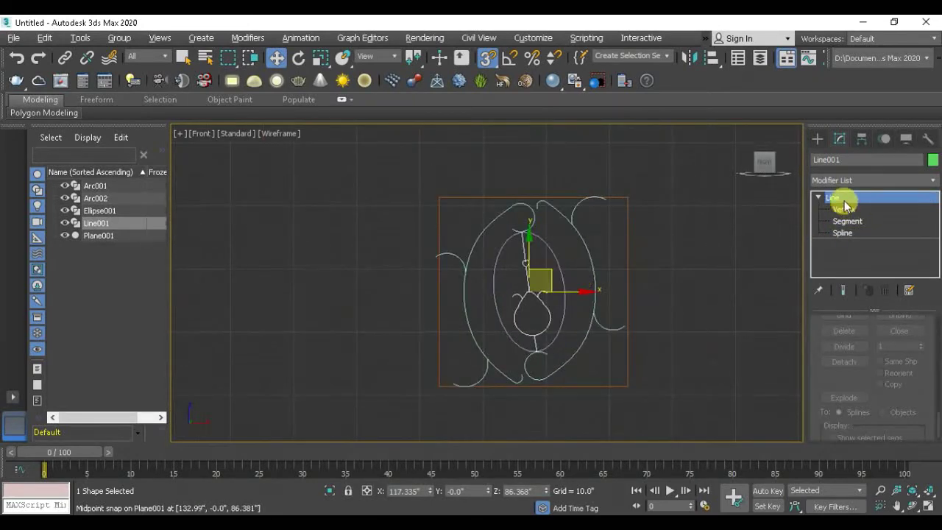
click(844, 210)
click(832, 211)
scroll(564, 290, up, 2)
Step: Attach Arc001, Ellipse001 and Line001 into Arc002, making the ornament one spline
click(569, 254)
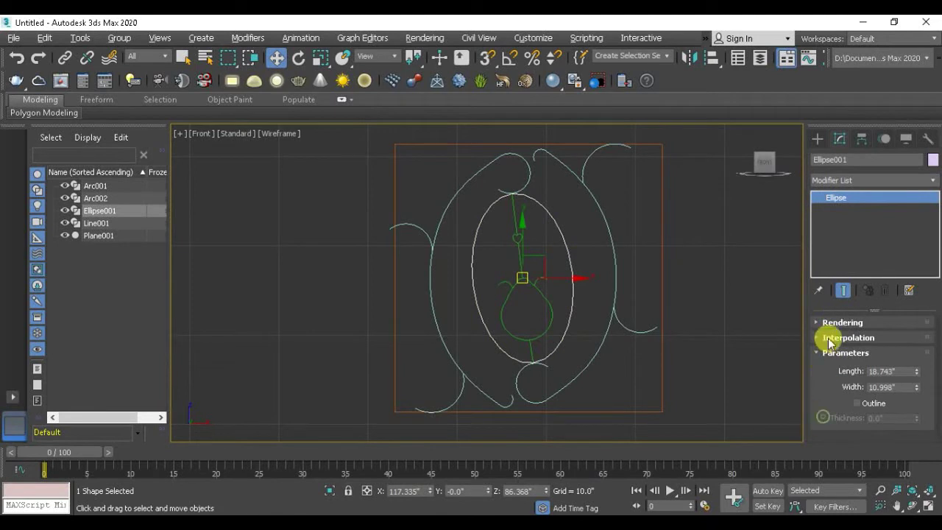
click(566, 248)
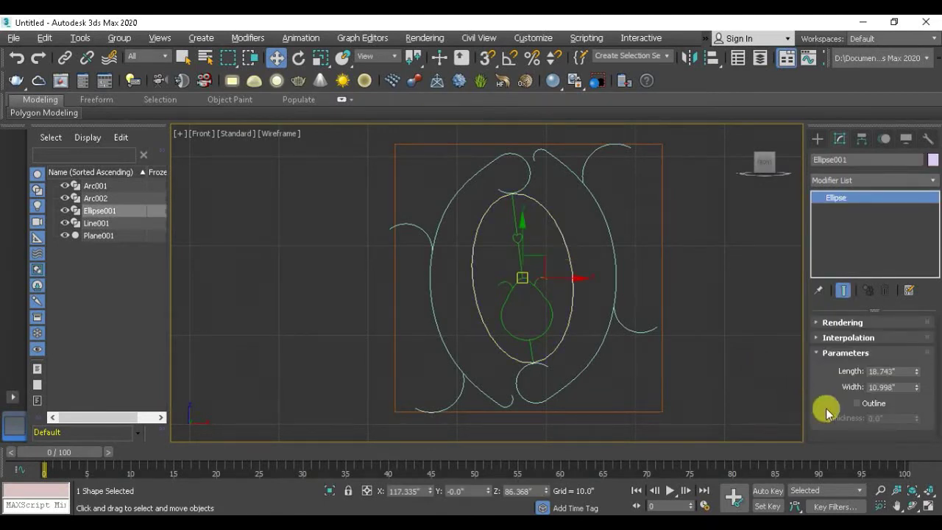
click(612, 224)
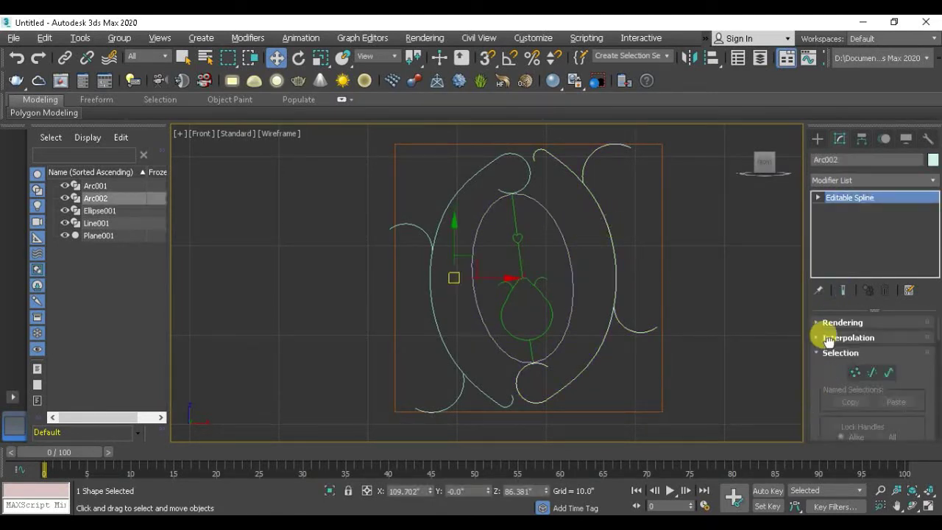
drag(827, 331, 826, 123)
click(846, 381)
click(459, 206)
click(476, 219)
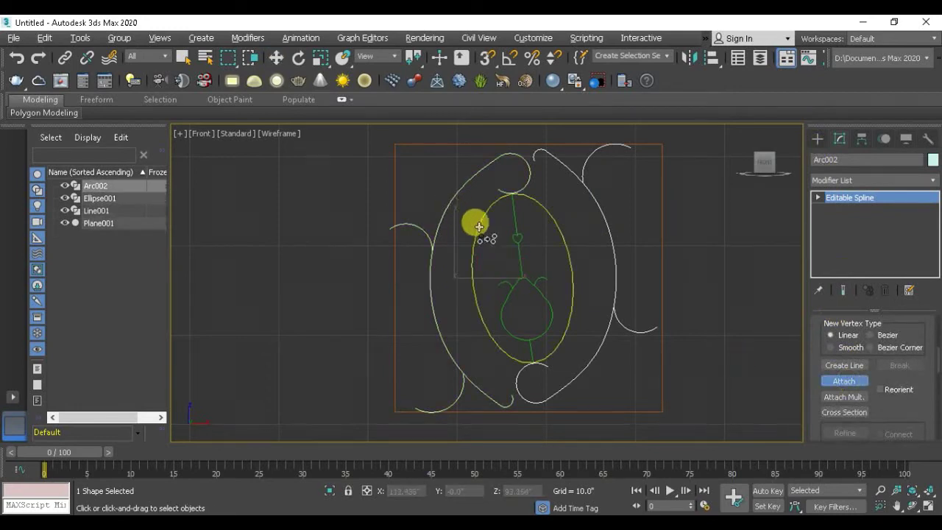
click(516, 238)
click(844, 381)
scroll(539, 270, down, 5)
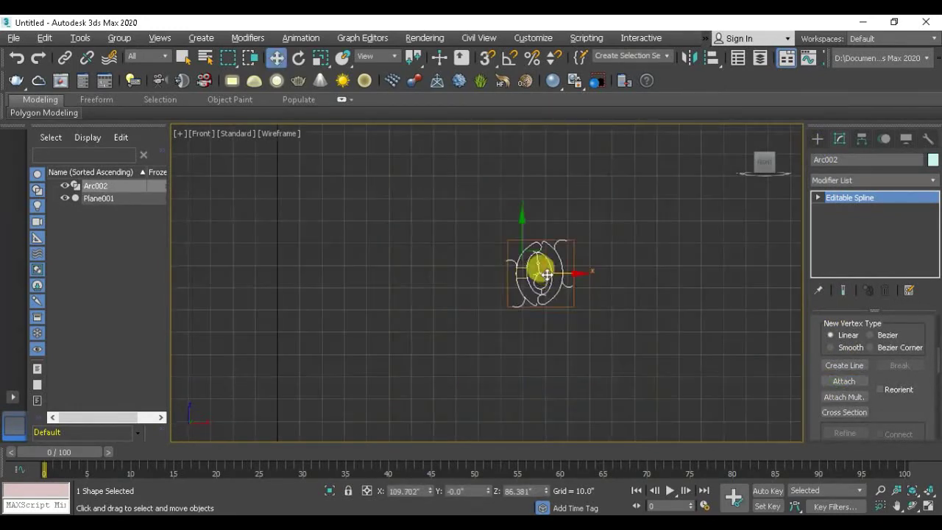
scroll(614, 248, up, 4)
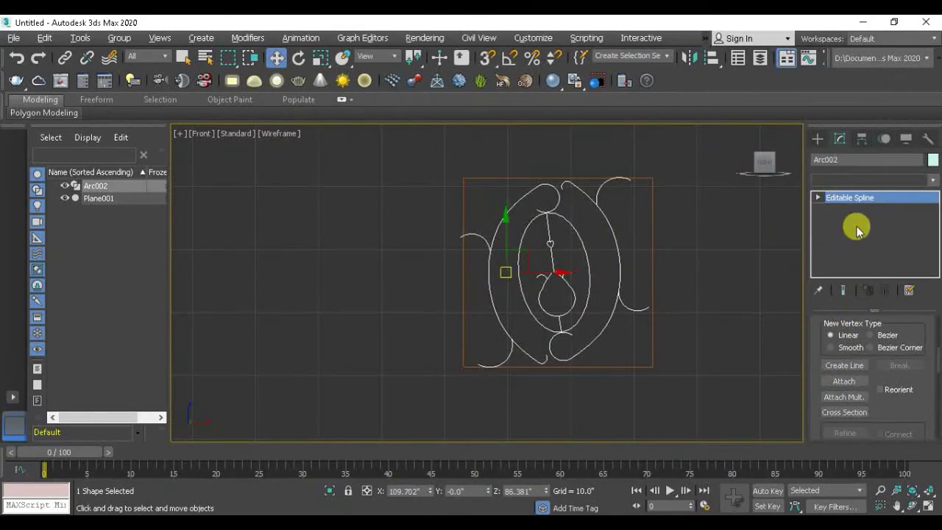
Step: Add a Sweep modifier to Arc002 with a 0.5" Bar built-in cross-section
click(873, 180)
key(s)
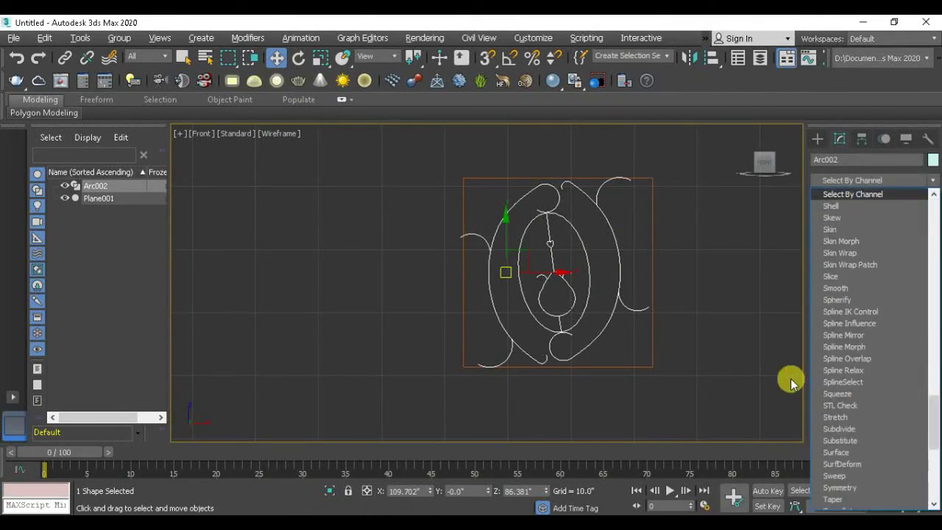
click(843, 476)
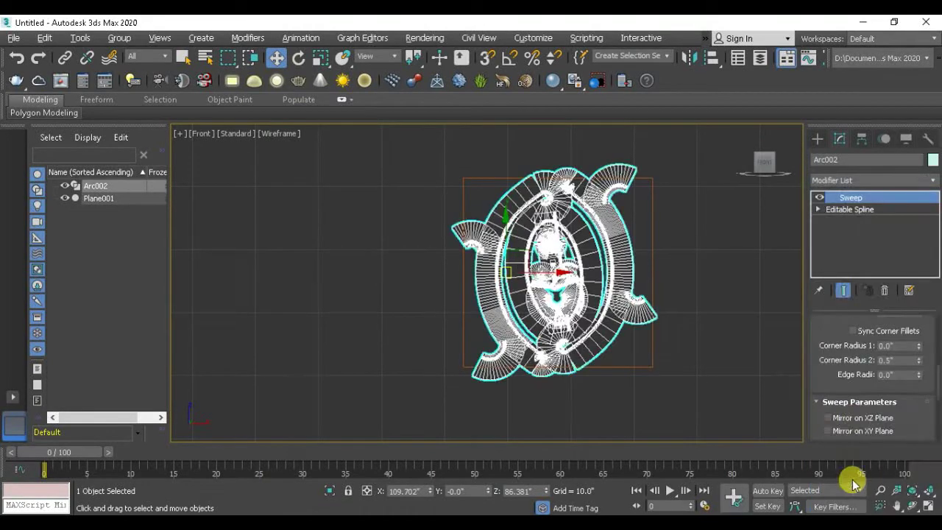
scroll(887, 342, up, 2)
scroll(863, 337, up, 3)
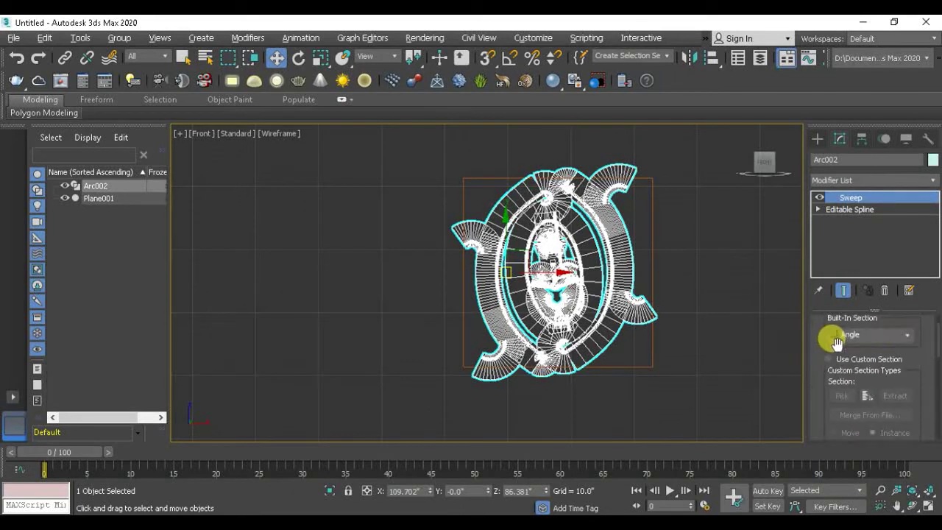
click(909, 340)
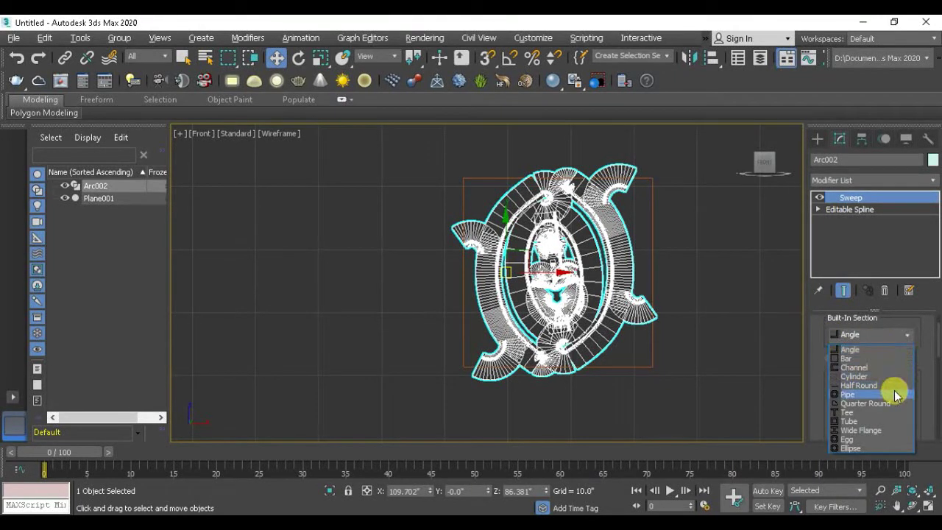
click(884, 358)
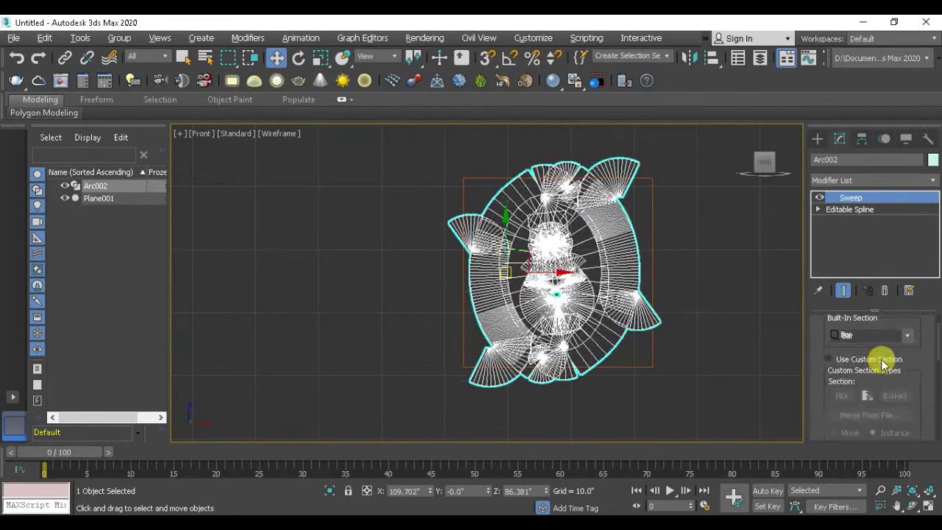
scroll(820, 295, down, 3)
scroll(865, 338, down, 2)
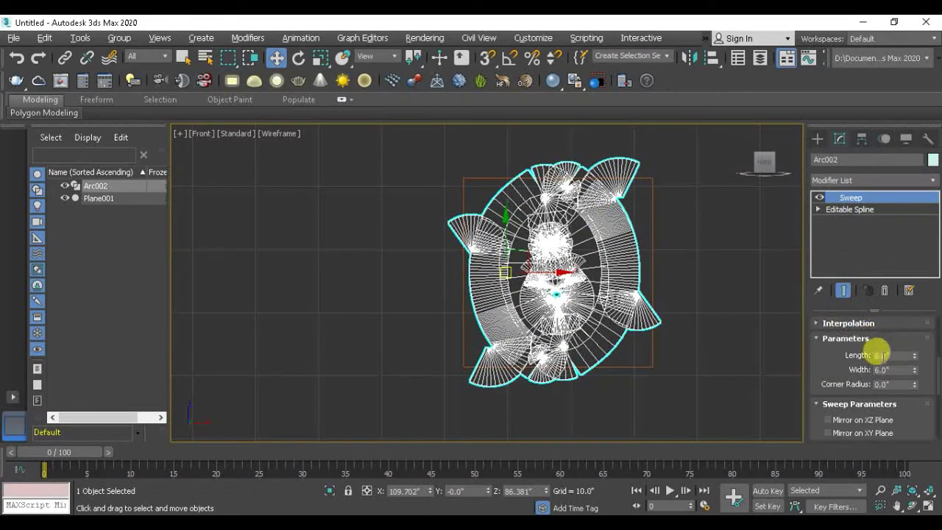
double_click(880, 355)
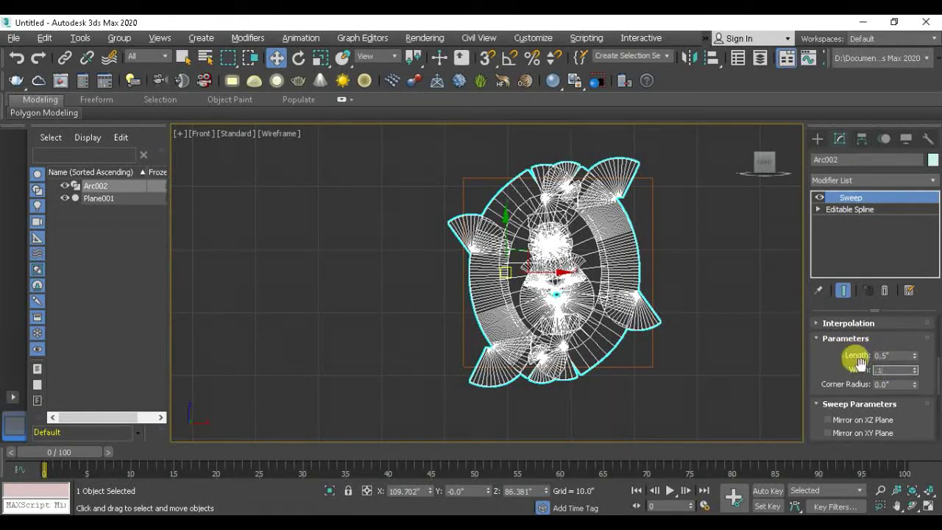
Step: Select Plane001, maximize the Perspective view and zoom out to show the whole grille
click(632, 367)
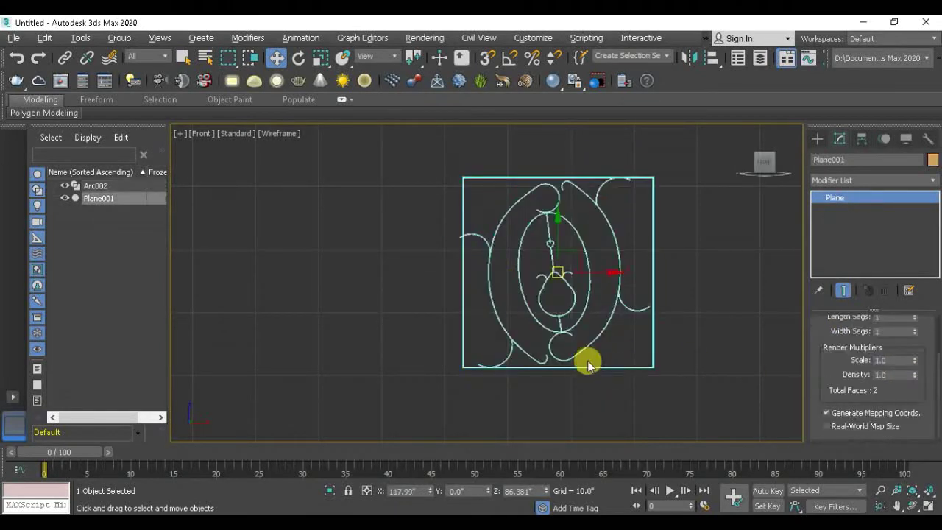
scroll(588, 365, up, 2)
key(alt+w)
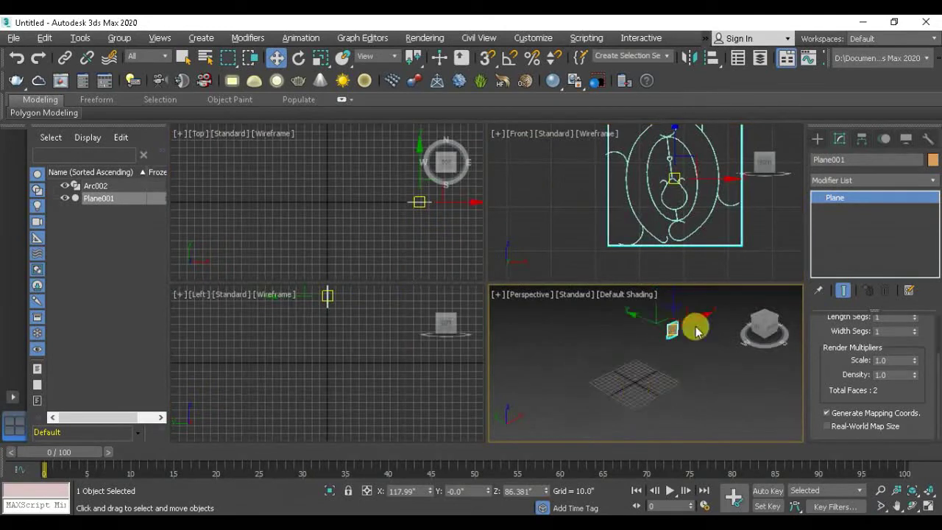
scroll(628, 378, up, 5)
key(alt+w)
scroll(593, 380, down, 3)
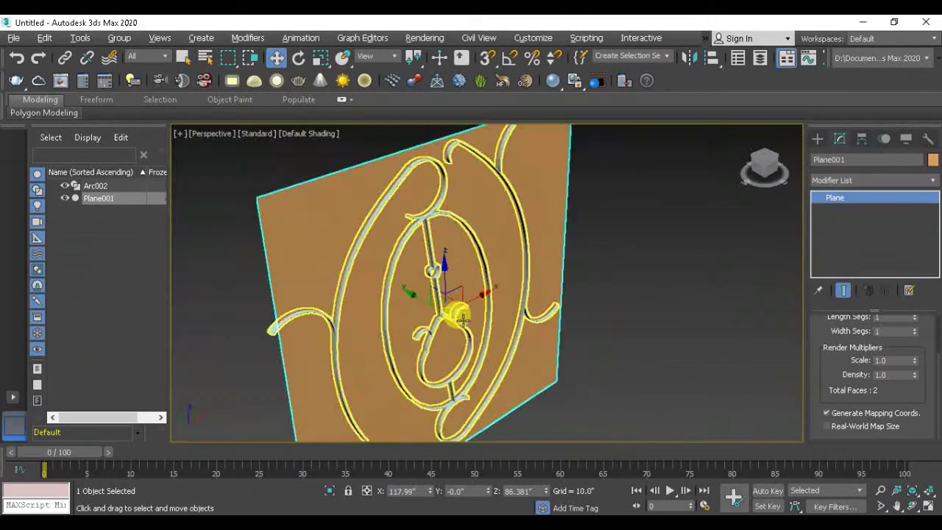
scroll(482, 336, down, 2)
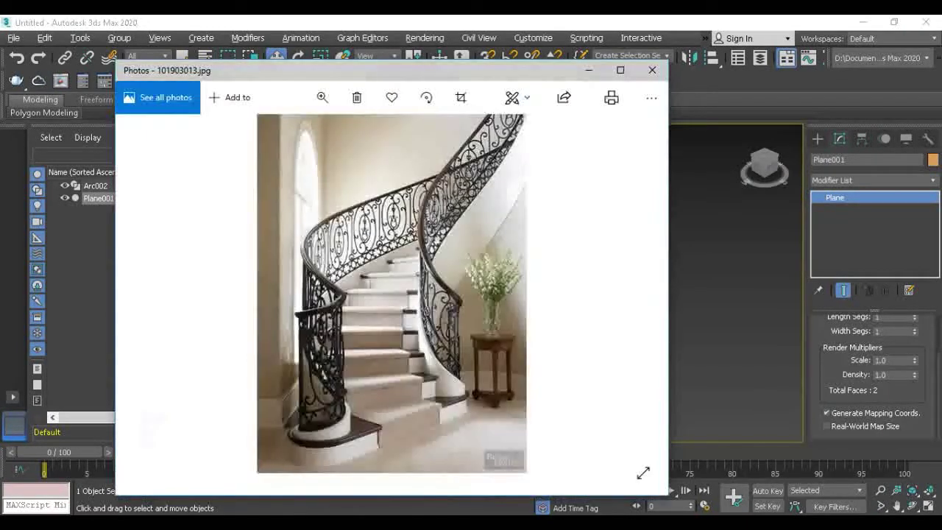
scroll(446, 357, down, 2)
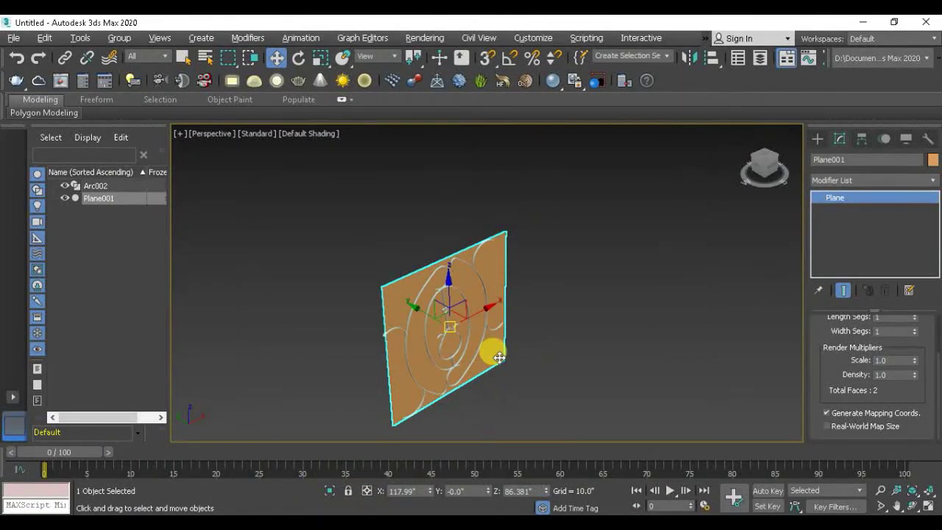
Step: Delete the orange Plane001 reference plane
key(Delete)
scroll(449, 339, up, 3)
scroll(456, 358, down, 4)
scroll(452, 346, down, 2)
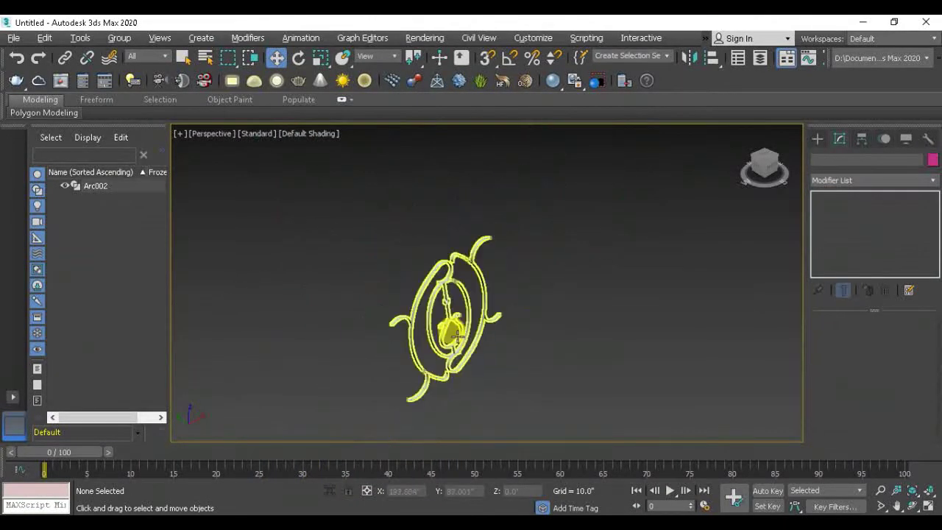
Step: Add a ProOptimizer modifier to Arc002 and calculate it (20256 points, 40408 faces)
click(457, 335)
click(847, 180)
scroll(876, 302, down, 4)
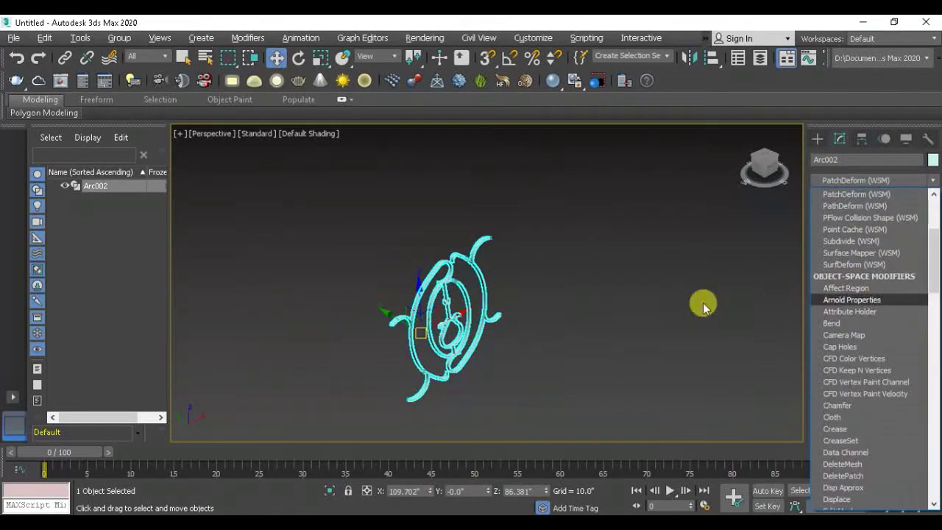
text(p)
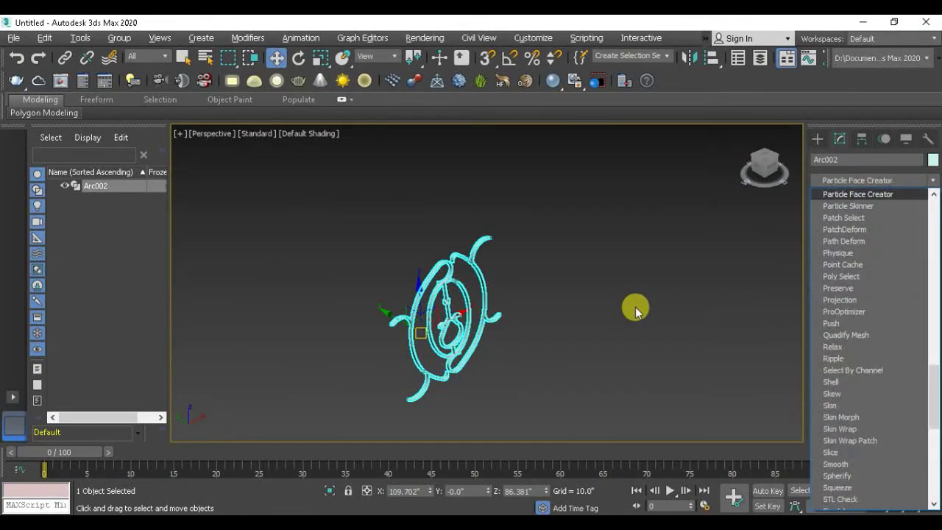
text(ro)
click(869, 273)
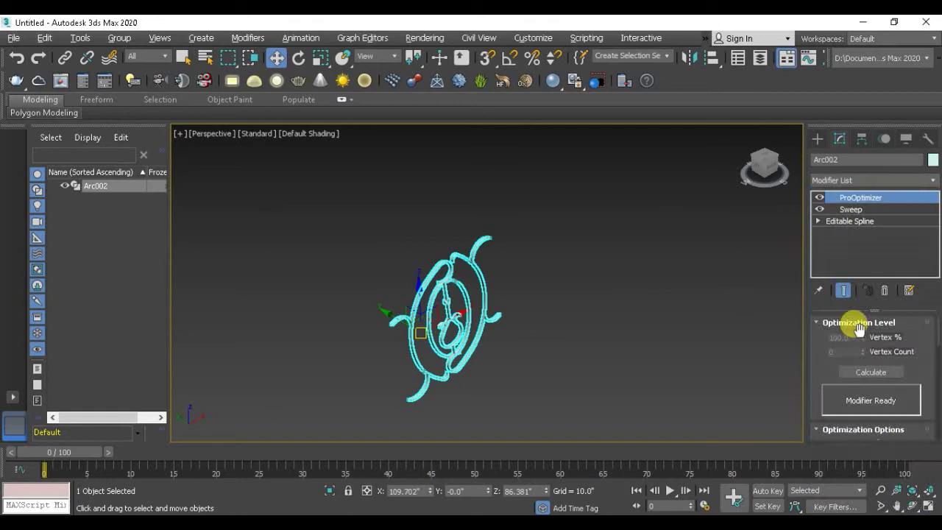
click(863, 372)
text(15)
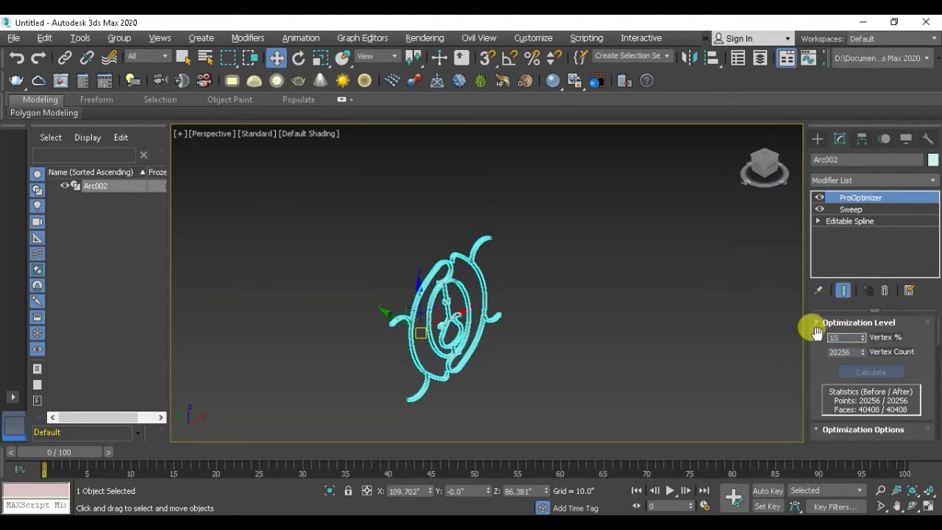
click(577, 396)
alt+middle_drag(578, 395, 352, 263)
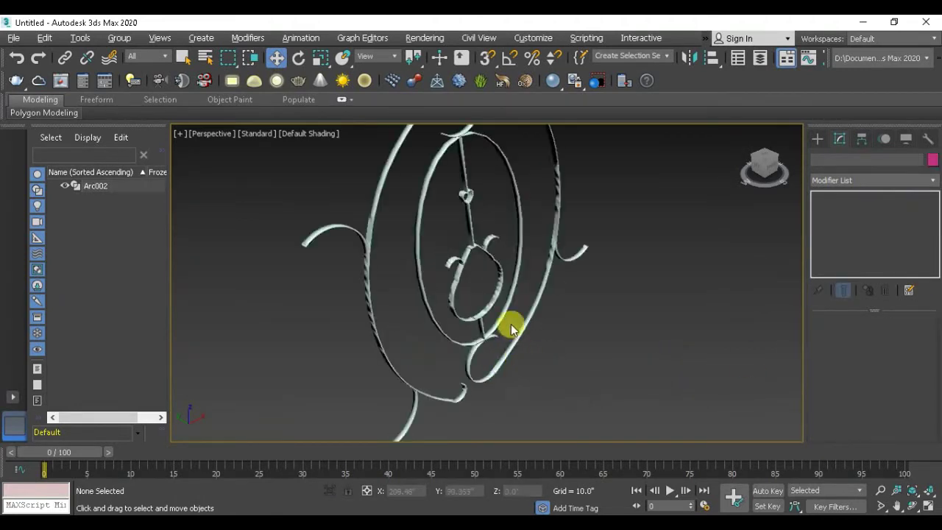
click(14, 38)
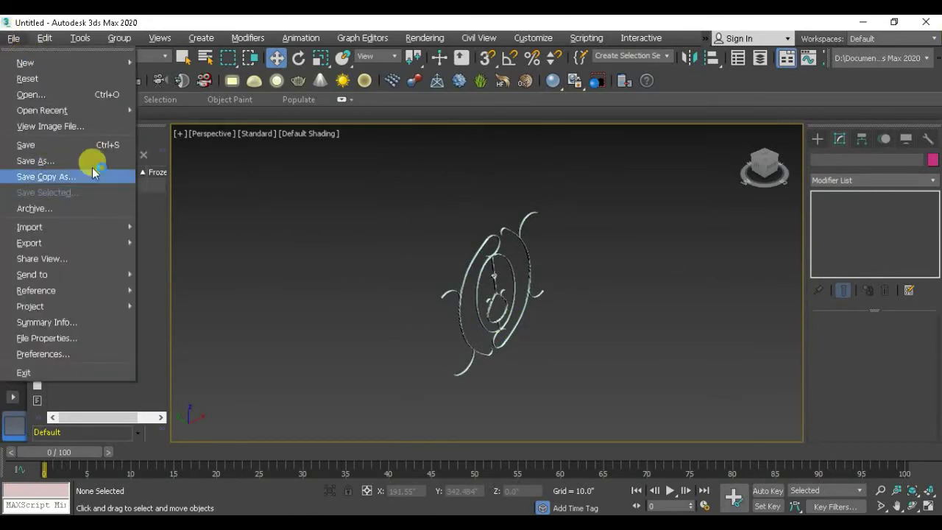
Step: Export the grille to the Desktop as panel.dwg in AutoCAD (*.DWG) format
click(94, 236)
click(155, 243)
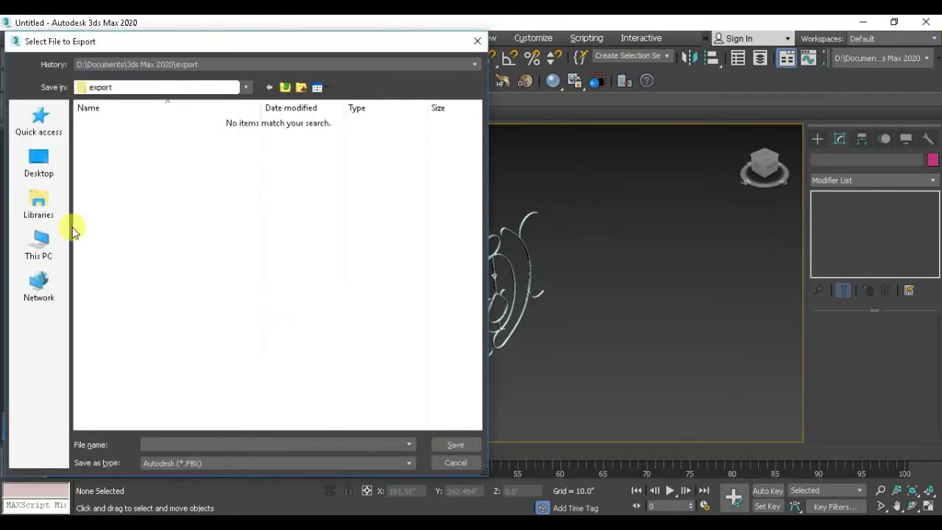
click(39, 162)
text(panel)
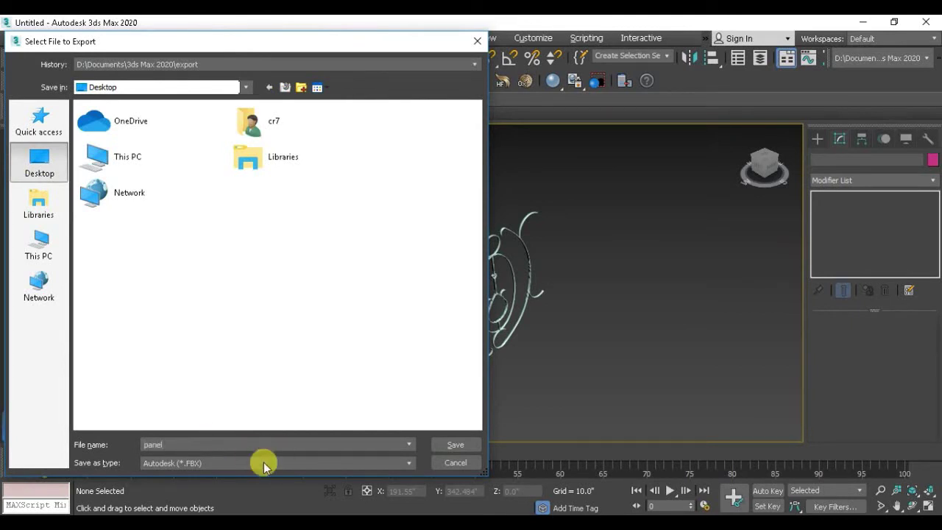
click(263, 463)
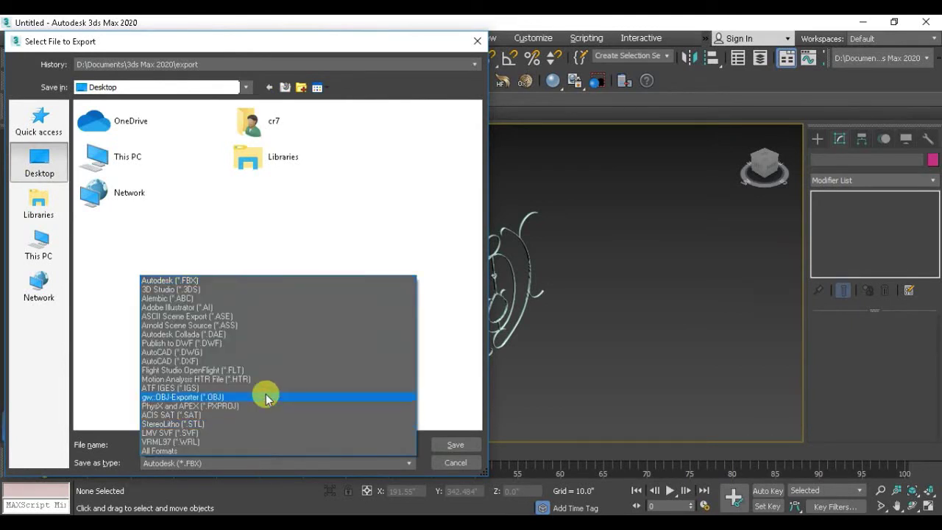
click(262, 391)
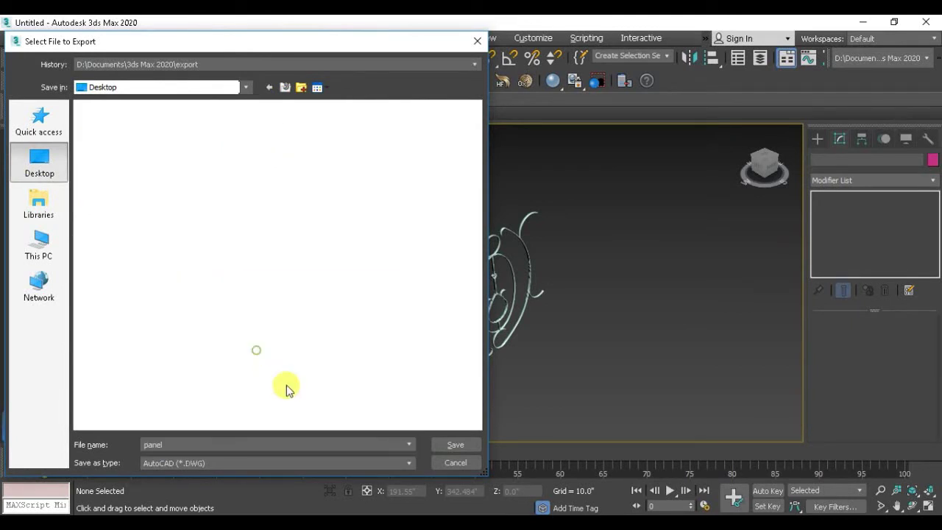
click(456, 447)
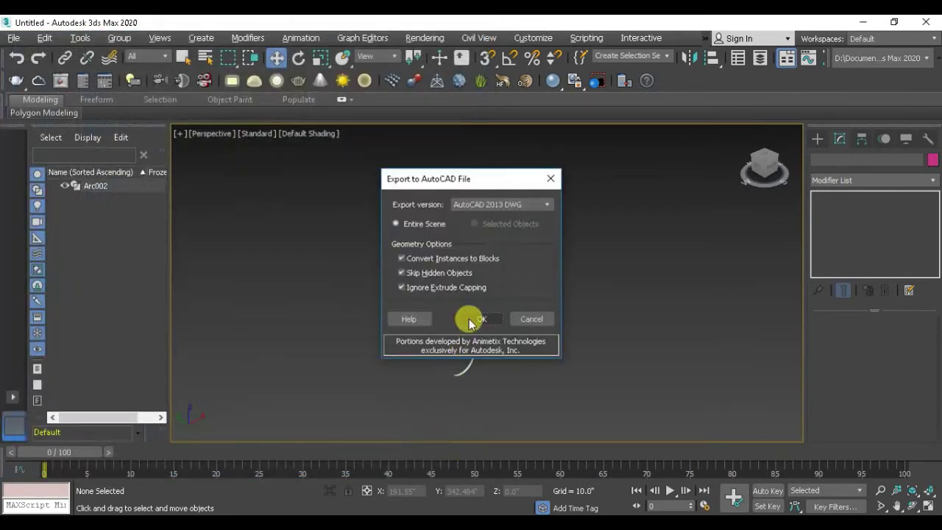
click(471, 318)
key(super)
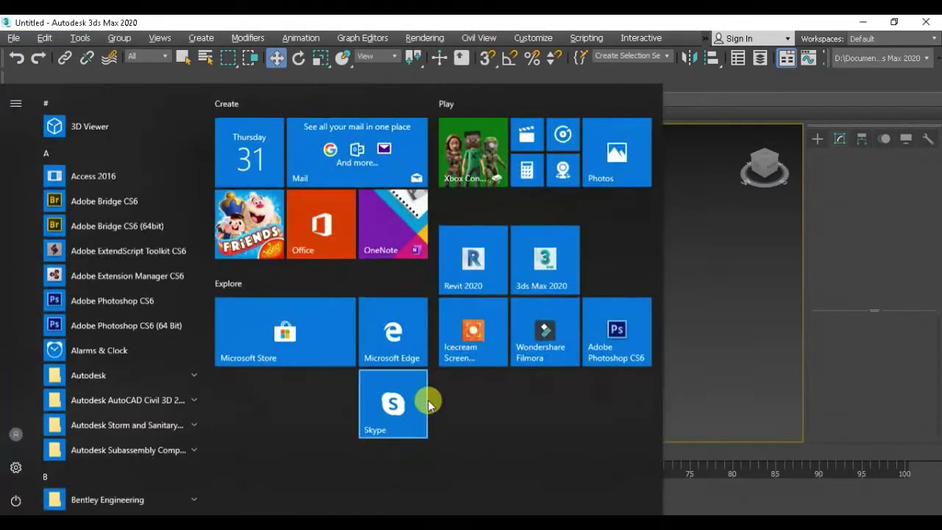
key(Escape)
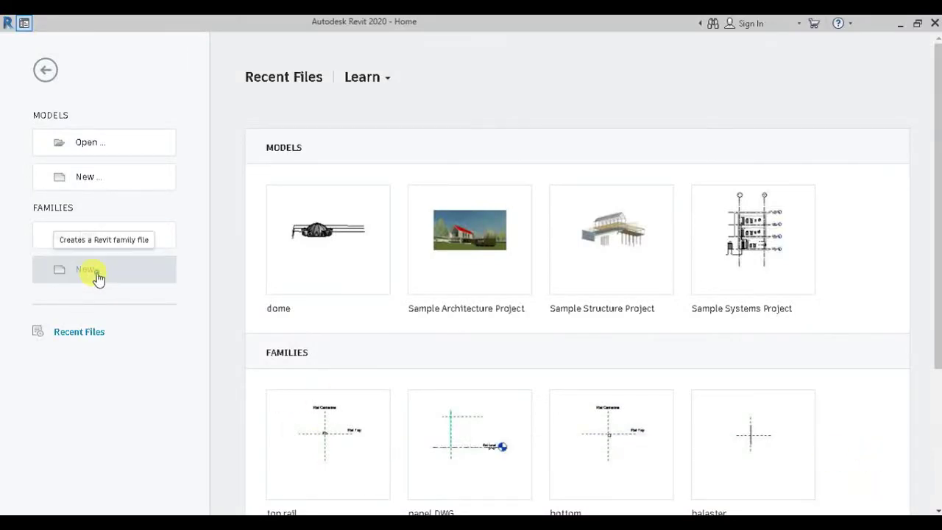
Step: Create a new family from the Baluster-Panel template, opening its Left elevation
click(94, 270)
scroll(358, 300, up, 5)
scroll(355, 298, up, 10)
scroll(351, 295, up, 6)
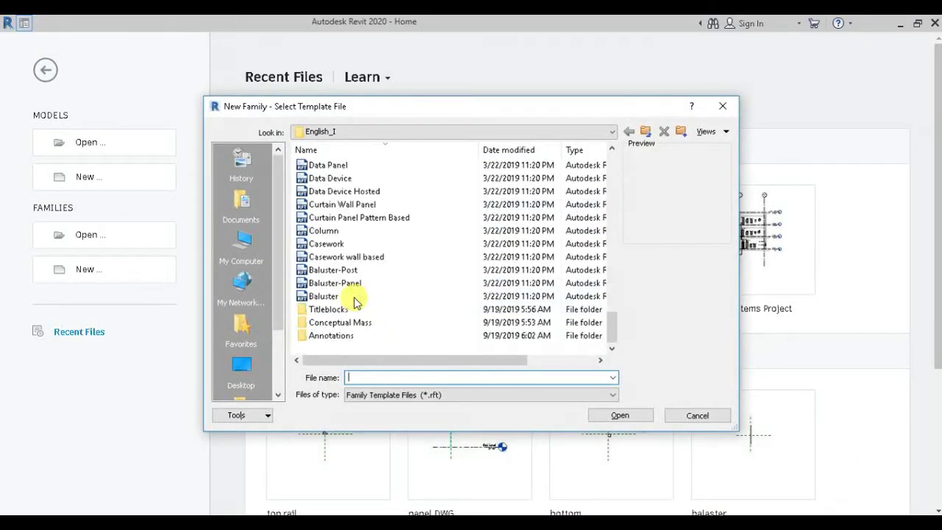
click(335, 283)
click(635, 416)
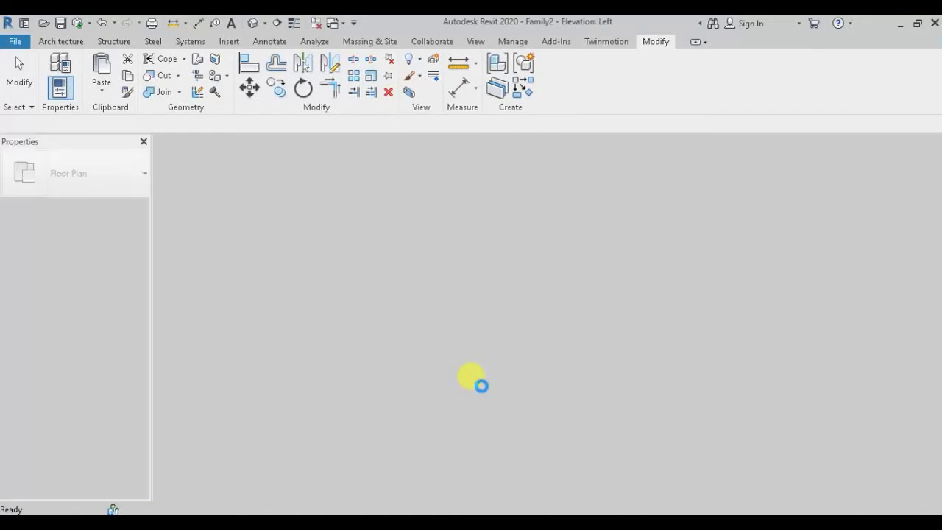
scroll(621, 349, up, 2)
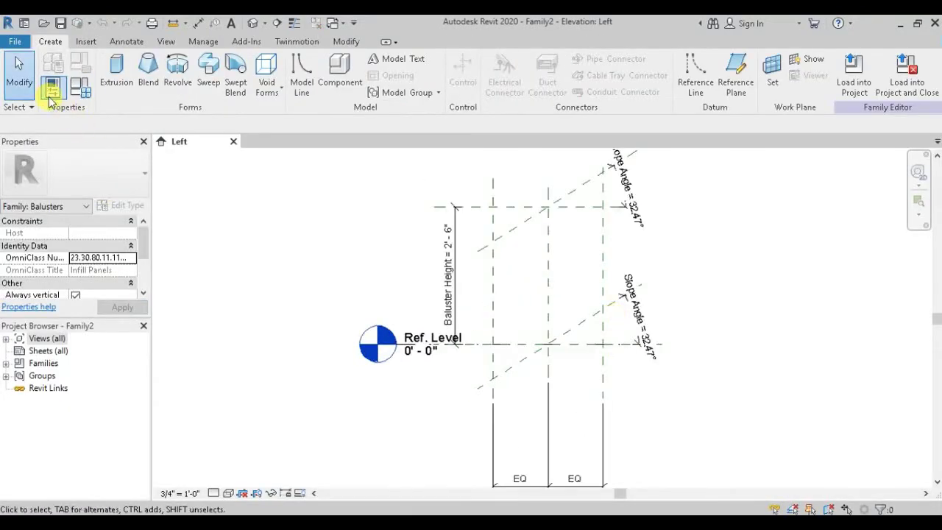
click(86, 41)
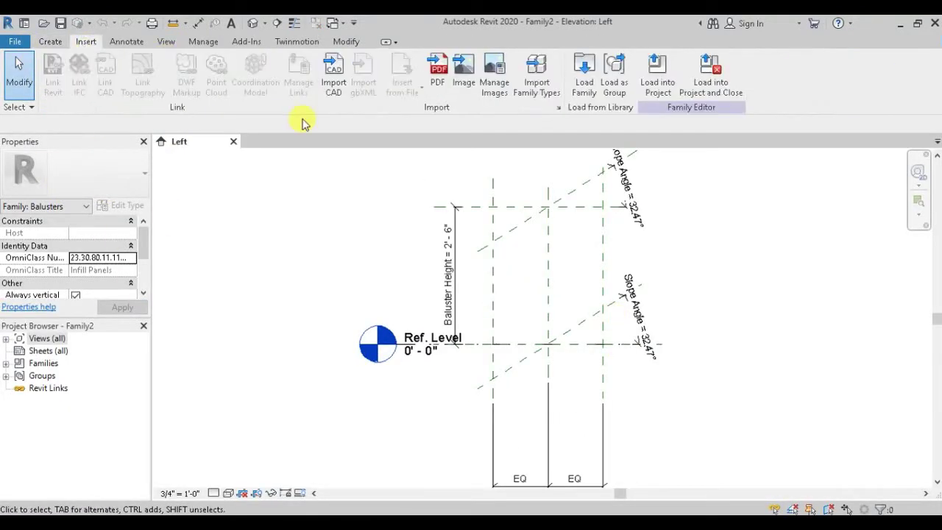
Step: Import panel.DWG into the family with Auto - Center to Center positioning
click(333, 81)
click(310, 215)
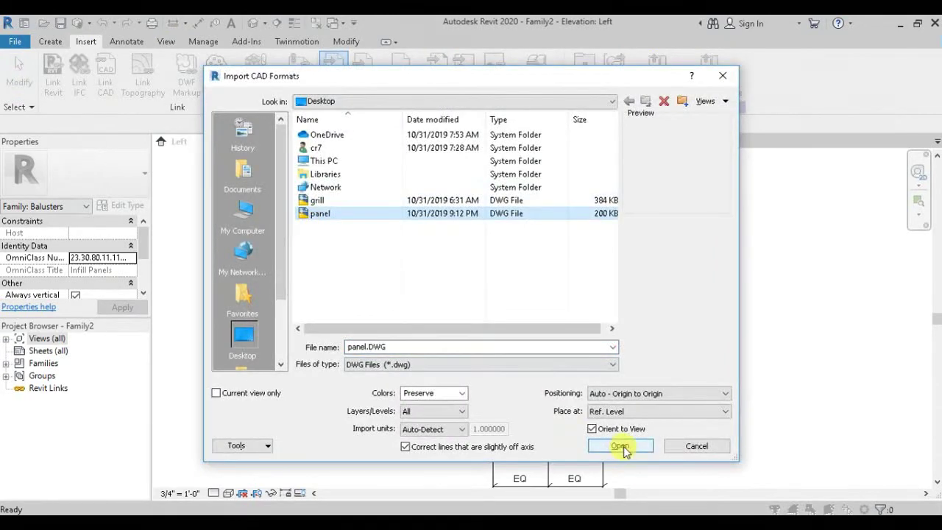
click(626, 393)
click(625, 403)
click(625, 449)
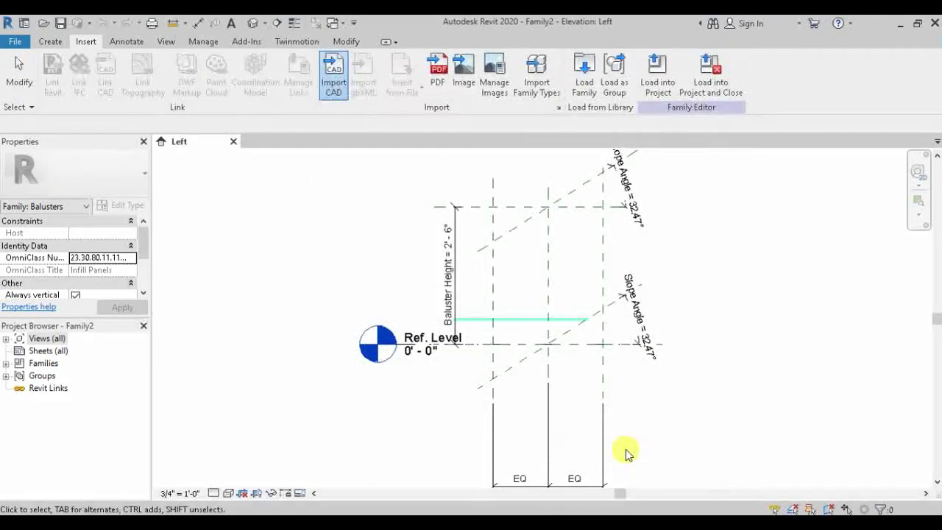
scroll(543, 294, up, 3)
scroll(525, 333, down, 2)
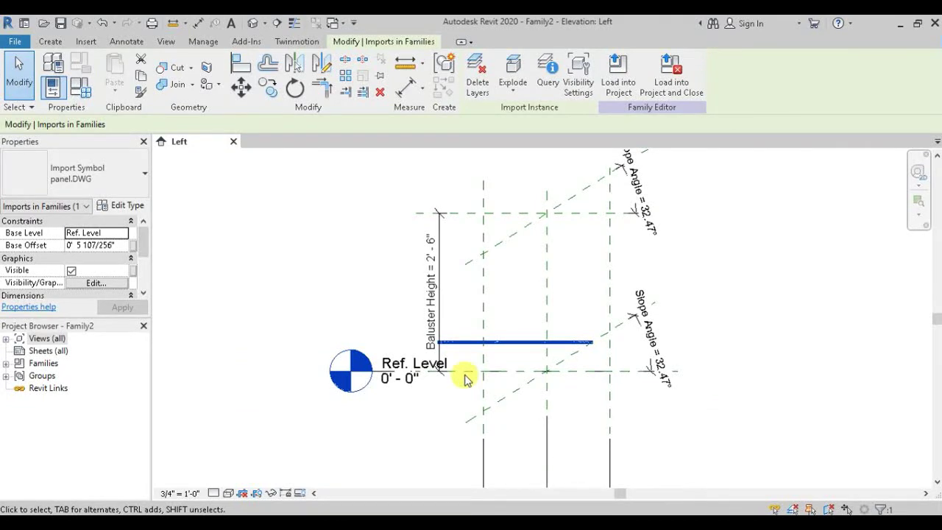
Step: In the Ref. Level floor plan, rotate the imported panel 90° and nudge it into place
double_click(37, 339)
double_click(50, 350)
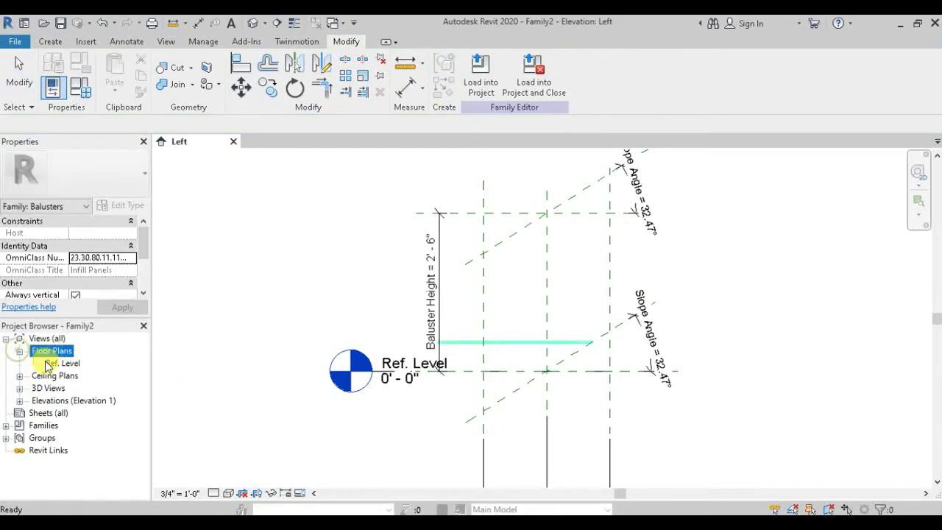
double_click(65, 363)
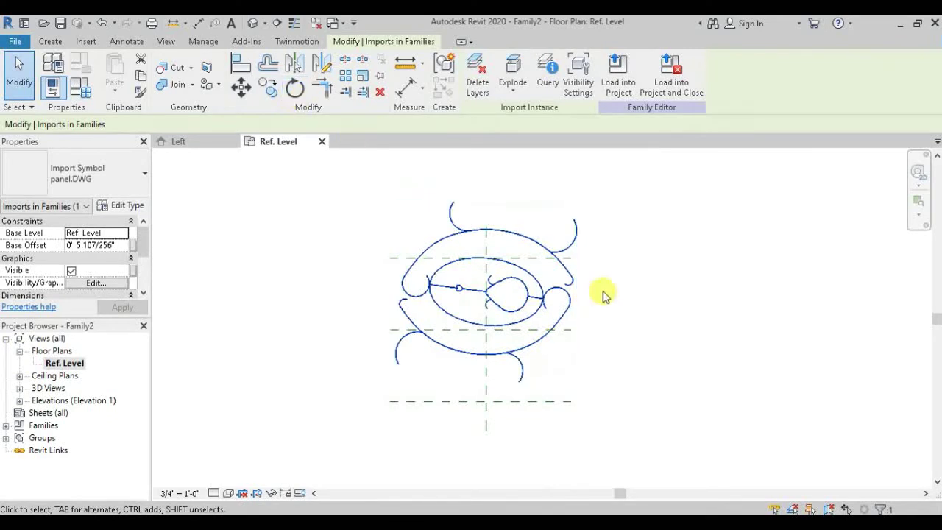
click(294, 88)
click(718, 295)
click(492, 440)
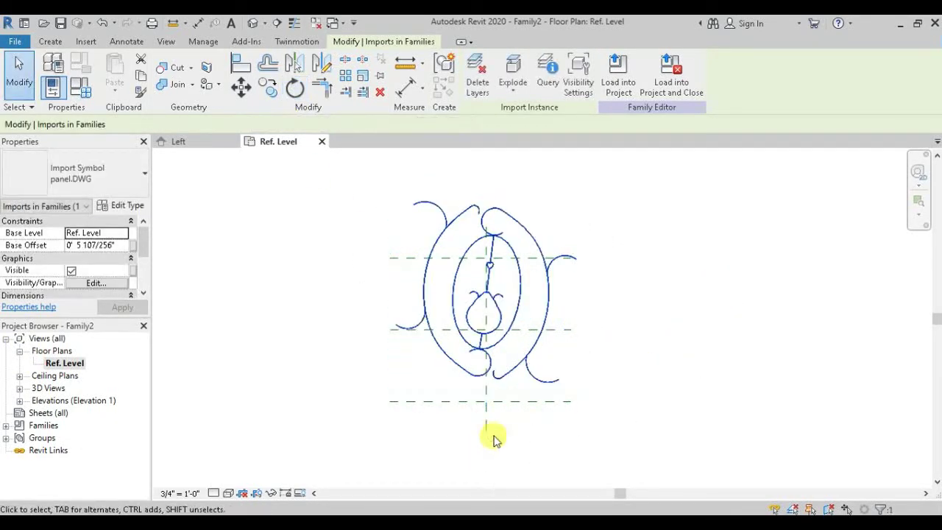
drag(497, 332, 501, 337)
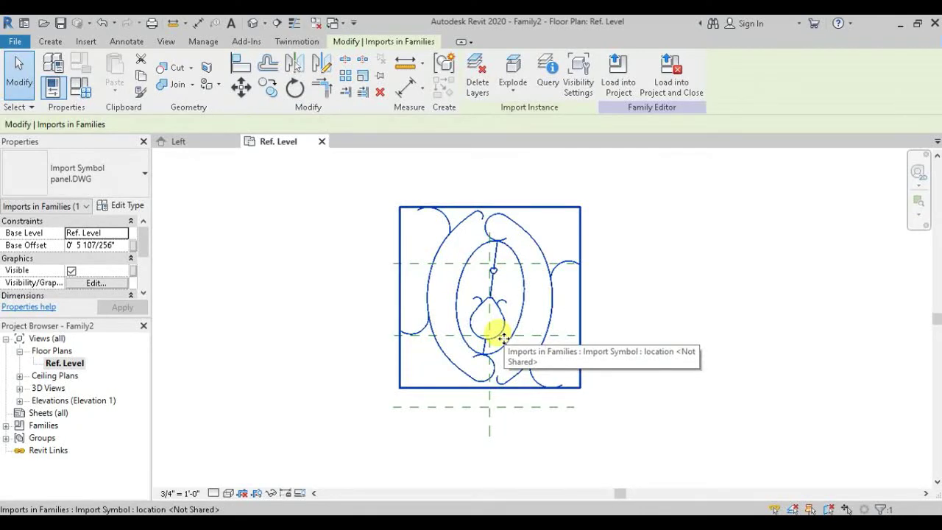
click(76, 368)
Step: In Front elevation, stand the panel upright on Ref. Level, aligned with the centre reference plane
click(19, 400)
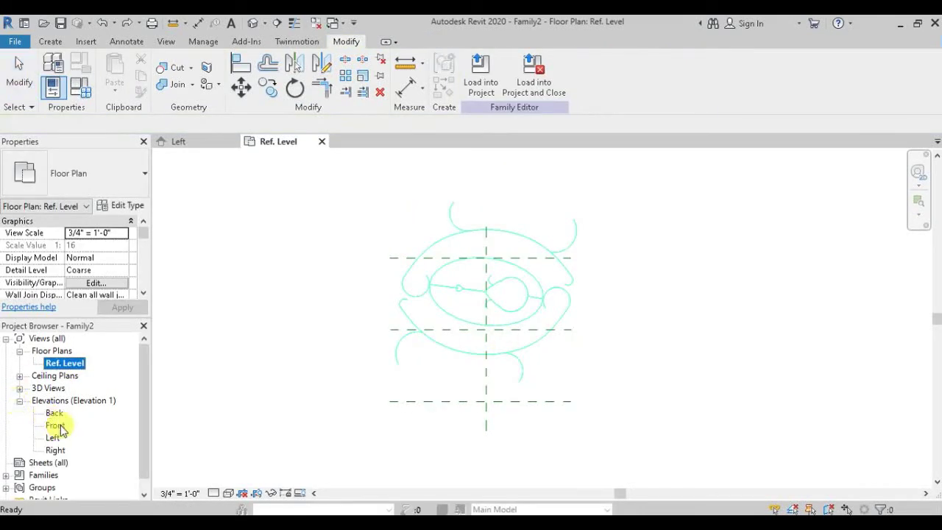
double_click(56, 425)
click(505, 355)
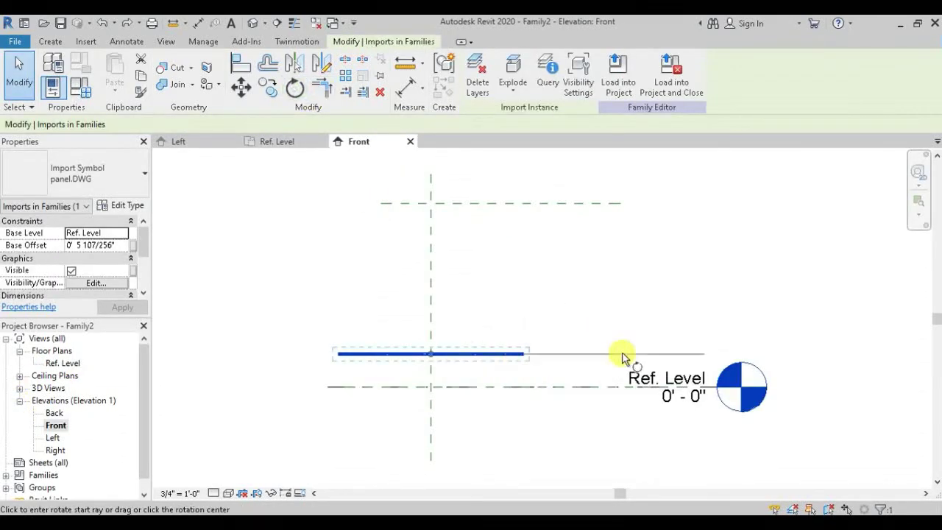
click(623, 358)
click(429, 476)
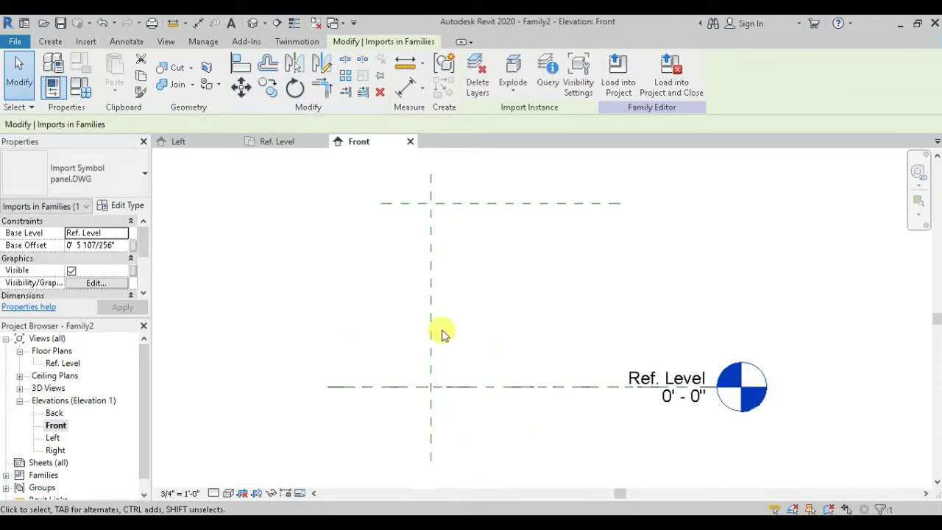
scroll(442, 333, down, 3)
drag(437, 280, 431, 347)
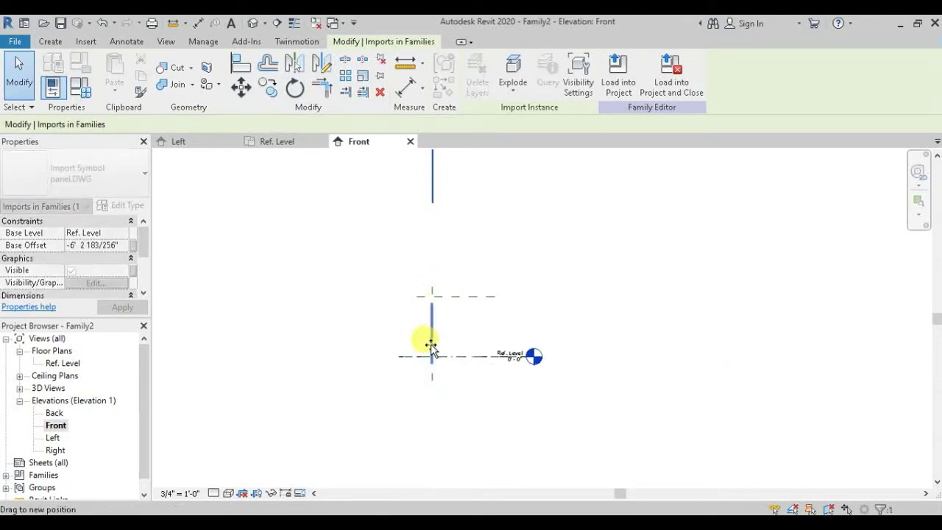
scroll(432, 336, up, 4)
drag(435, 269, 449, 271)
scroll(446, 220, up, 3)
scroll(447, 221, down, 4)
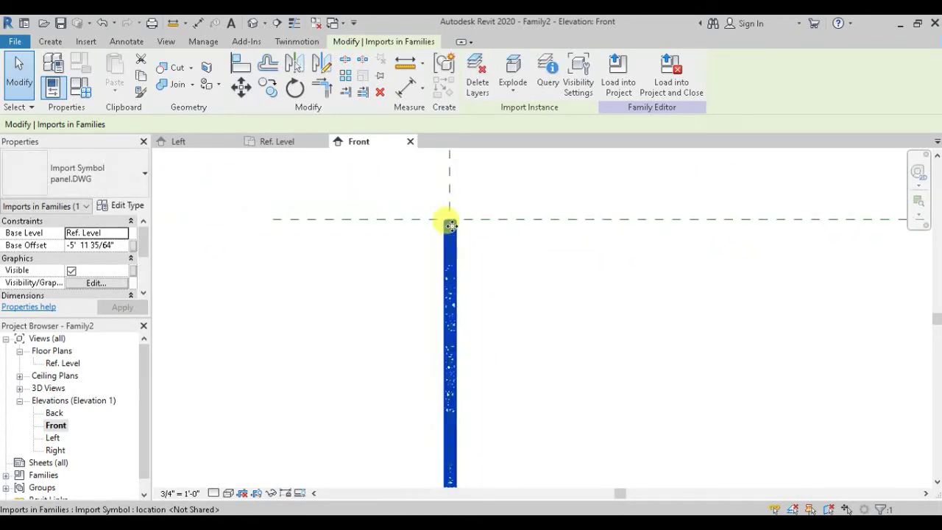
scroll(451, 222, down, 2)
scroll(447, 269, up, 1)
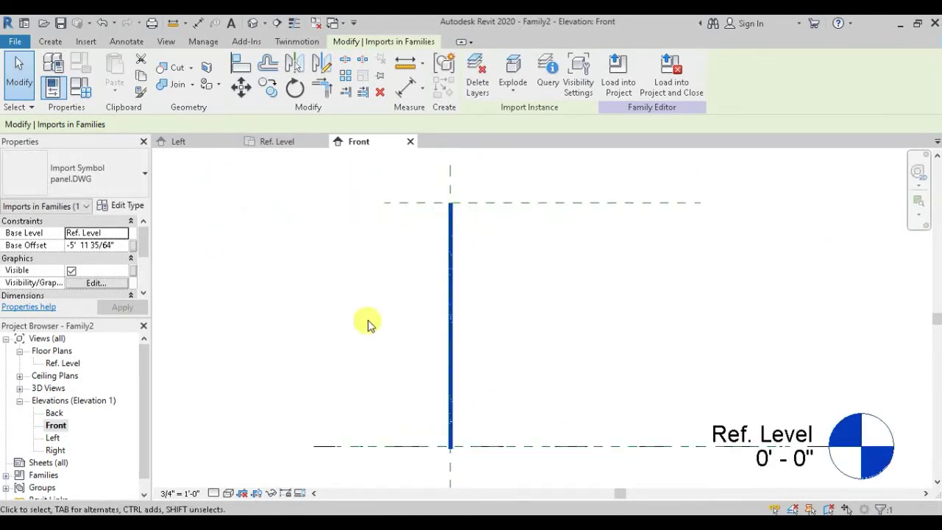
Step: Open the family's Left elevation view
double_click(56, 437)
scroll(471, 369, up, 2)
scroll(431, 288, down, 1)
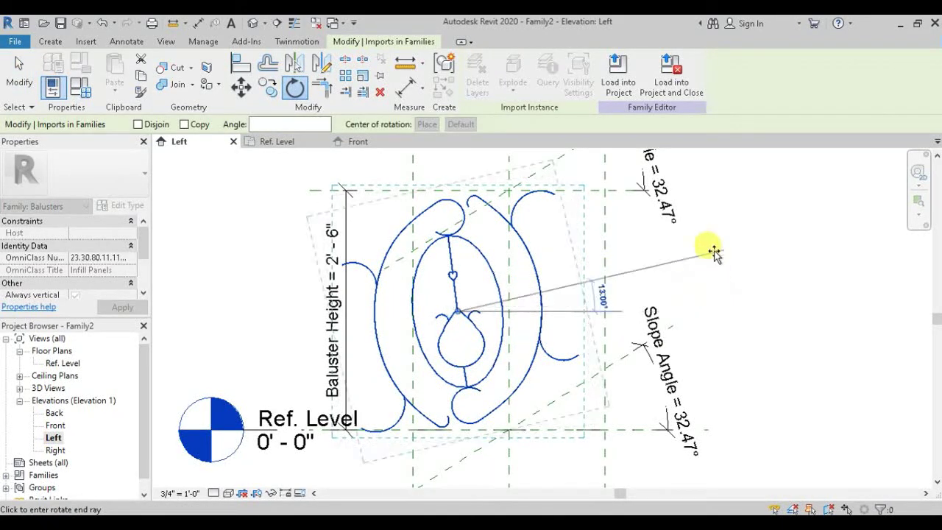
Step: Rotate the panel 32.47° and move it between the baluster reference planes
text(32.47)
key(Return)
scroll(420, 327, down, 4)
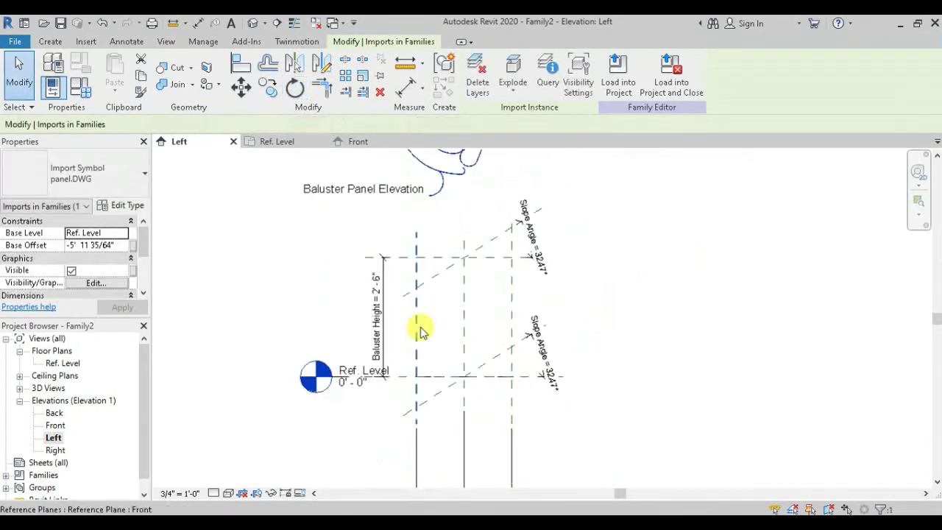
mouse_move(448, 204)
mouse_down()
mouse_move(478, 349)
mouse_move(480, 326)
mouse_up()
scroll(479, 326, up, 4)
drag(462, 250, 471, 250)
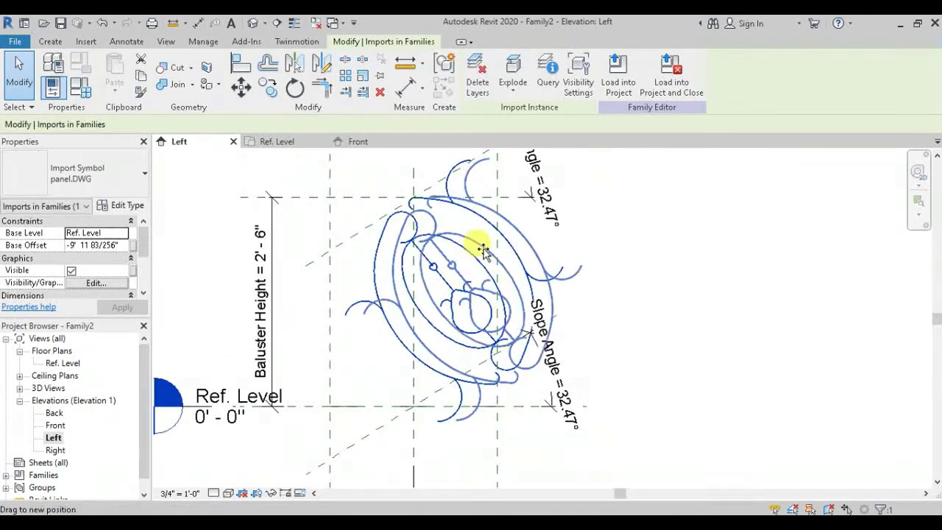
scroll(457, 294, down, 2)
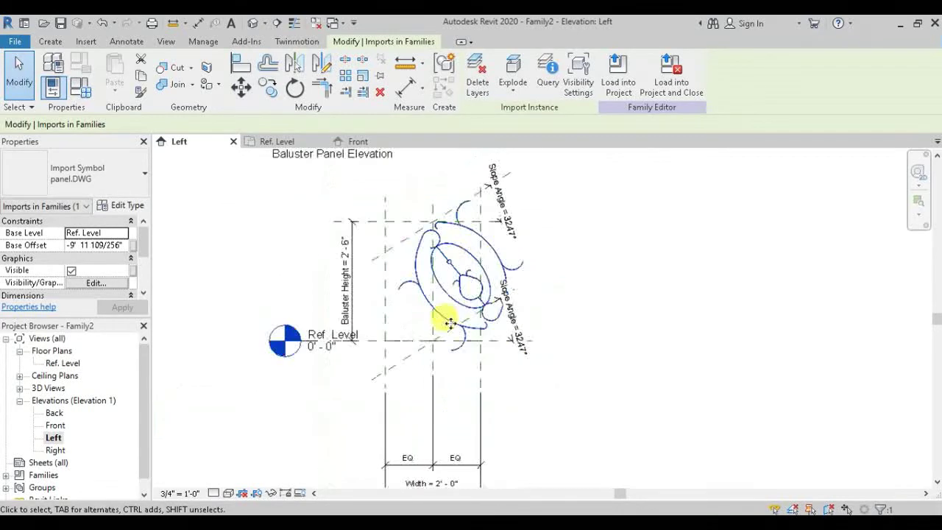
scroll(449, 302, down, 1)
scroll(110, 277, down, 3)
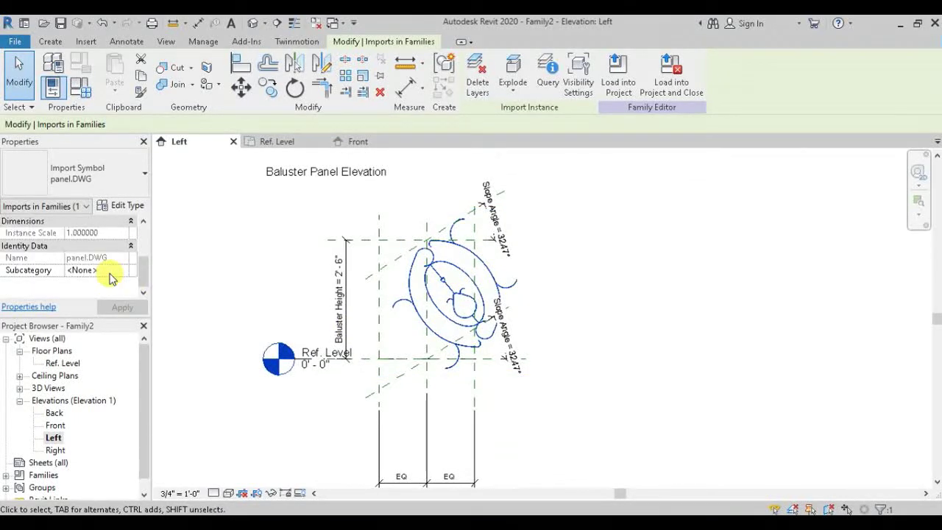
scroll(111, 277, up, 3)
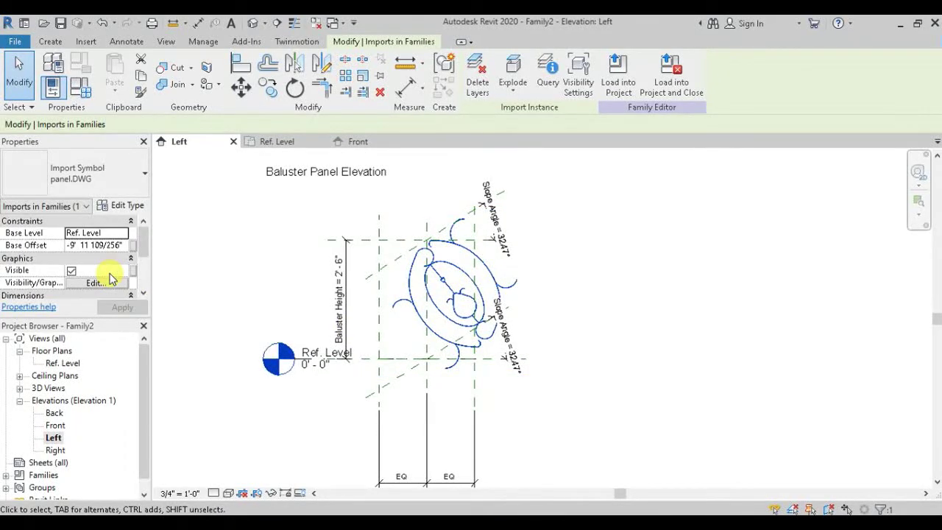
Step: Check the imported panel's type properties and close them without changes
click(129, 207)
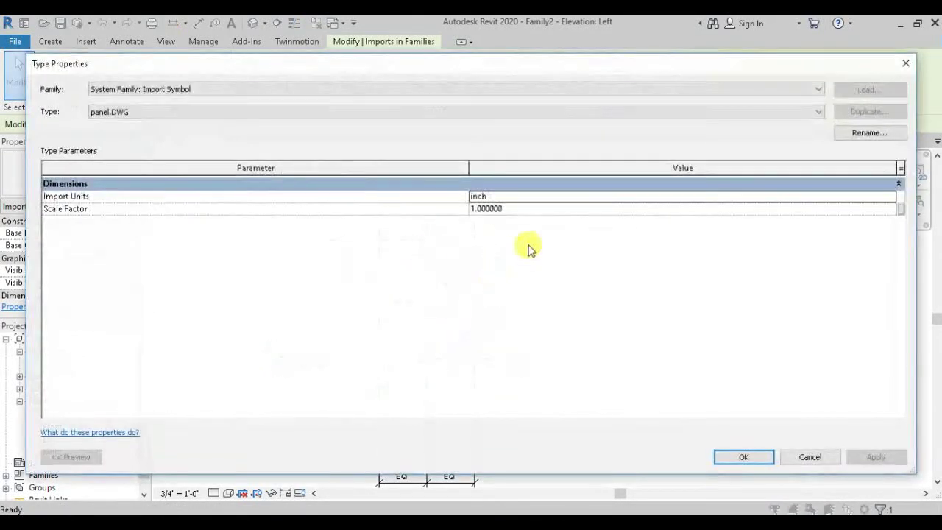
click(810, 458)
scroll(431, 273, up, 3)
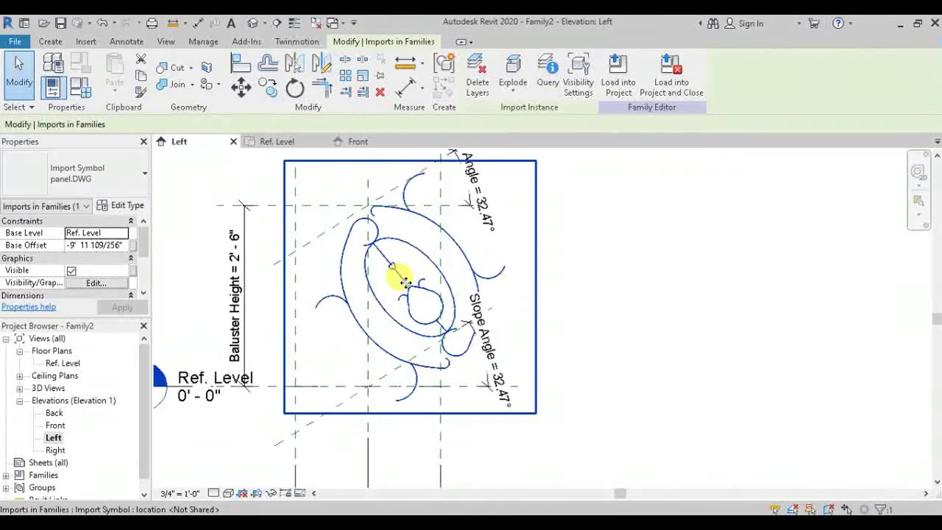
scroll(405, 282, down, 1)
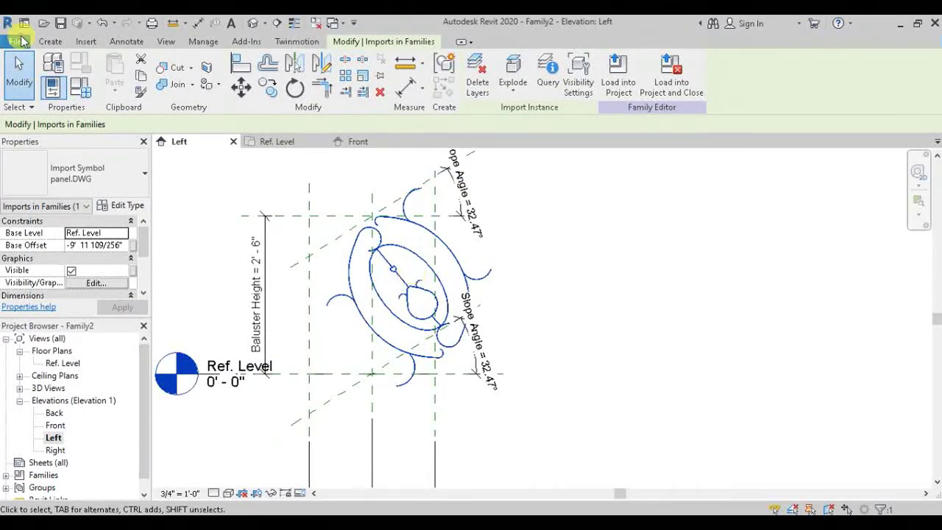
Step: Start a new project, Project2, from a project template
click(17, 41)
click(141, 93)
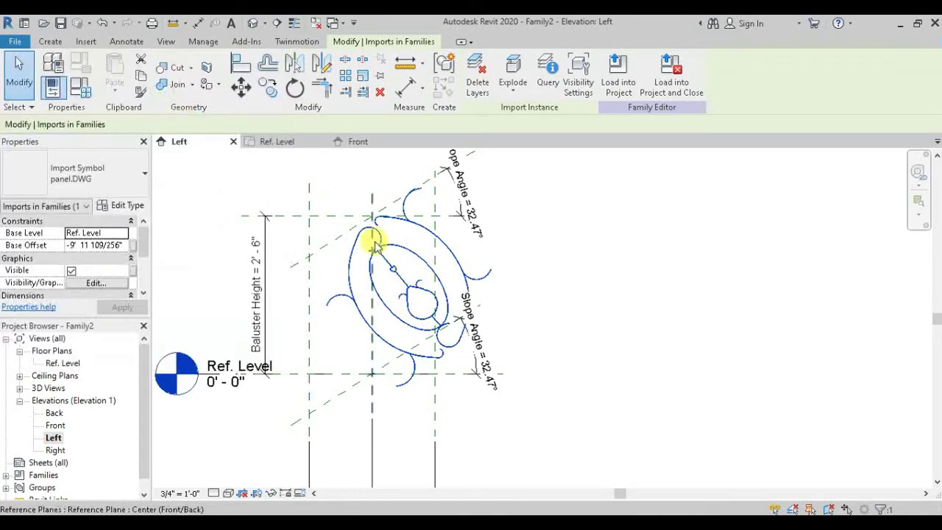
click(425, 251)
click(420, 260)
click(436, 320)
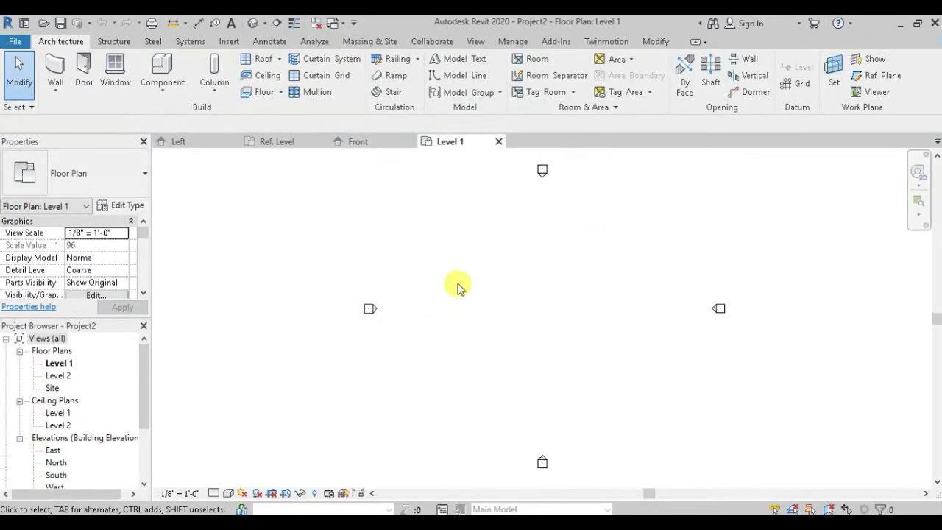
Step: Load the baluster family into Project2, saving it as panel.DWG.rfa and replacing the existing file
click(284, 143)
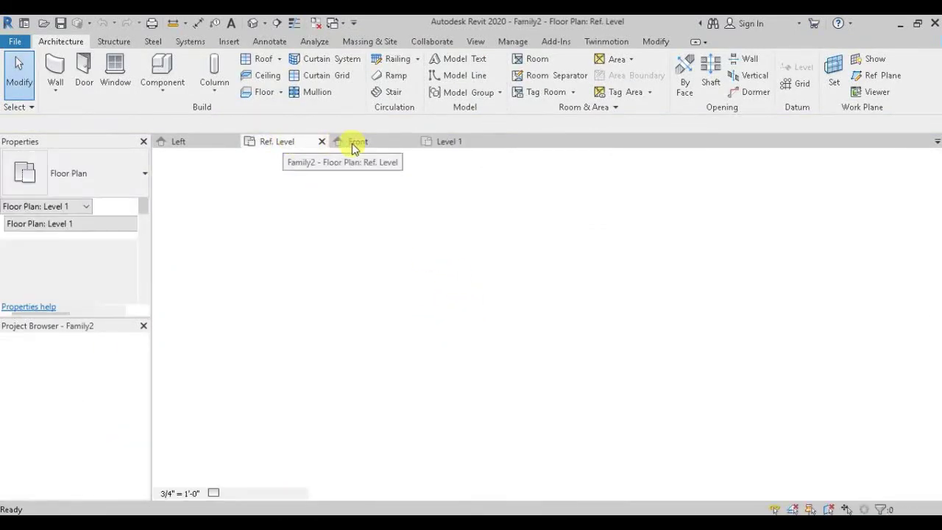
key(ctrl+Tab)
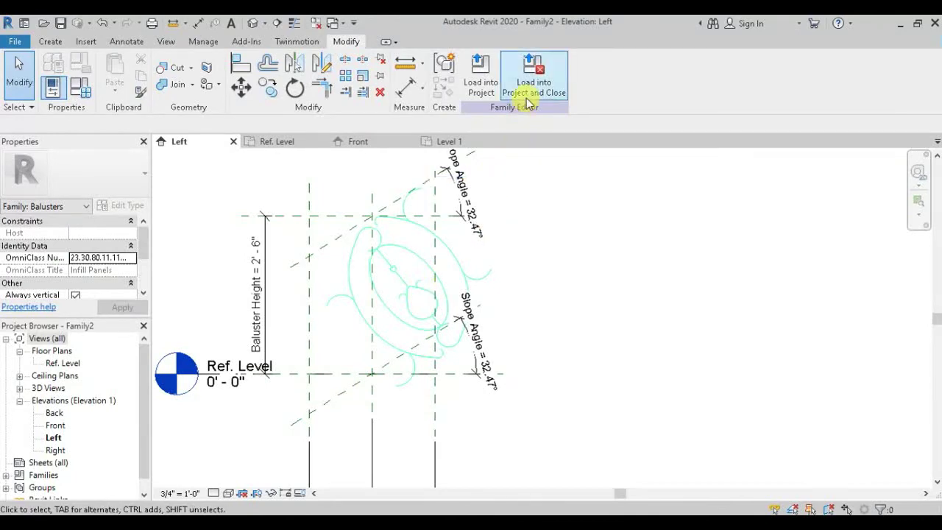
click(527, 103)
click(444, 273)
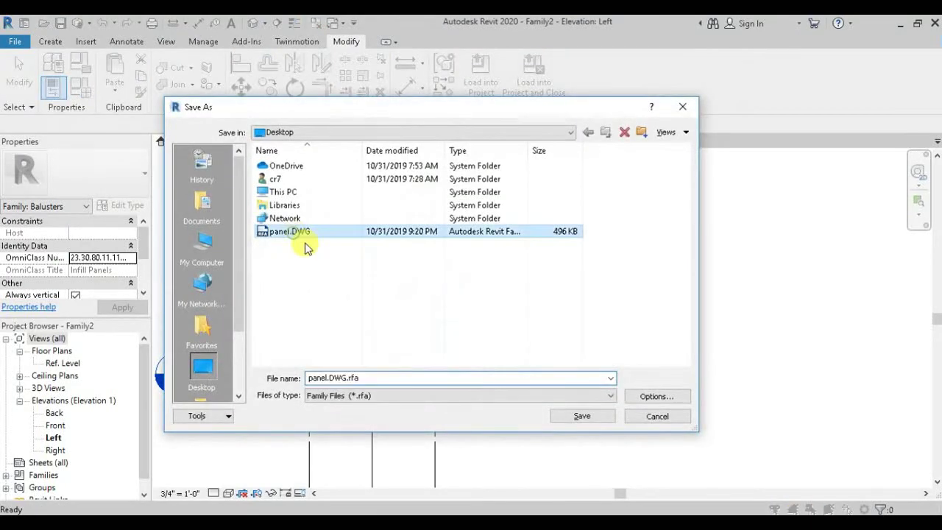
click(582, 417)
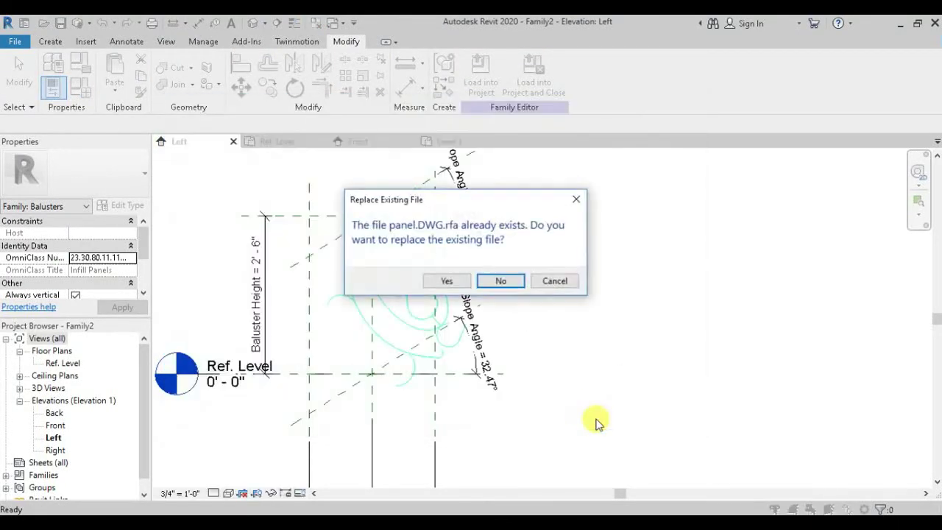
click(449, 281)
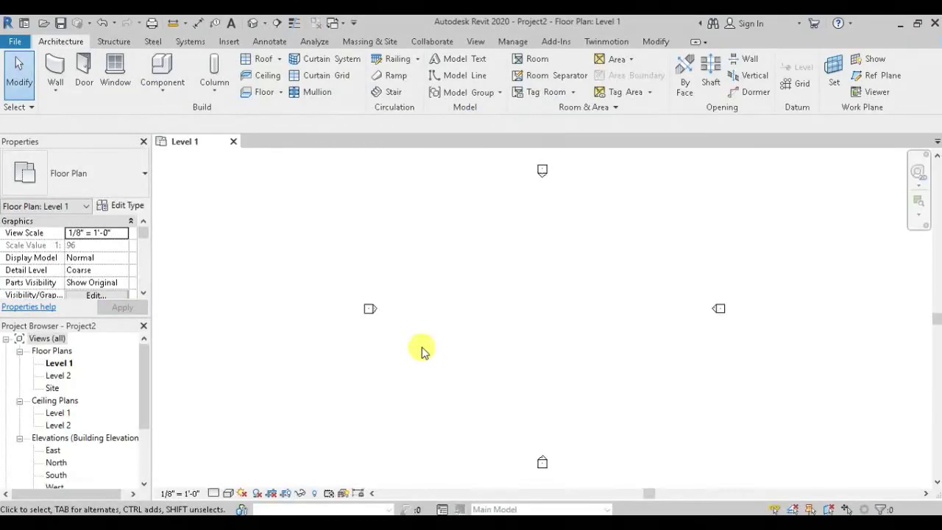
Step: Duplicate Handrail - Rectangular as railing type '1', then discard the railing sketch
click(398, 59)
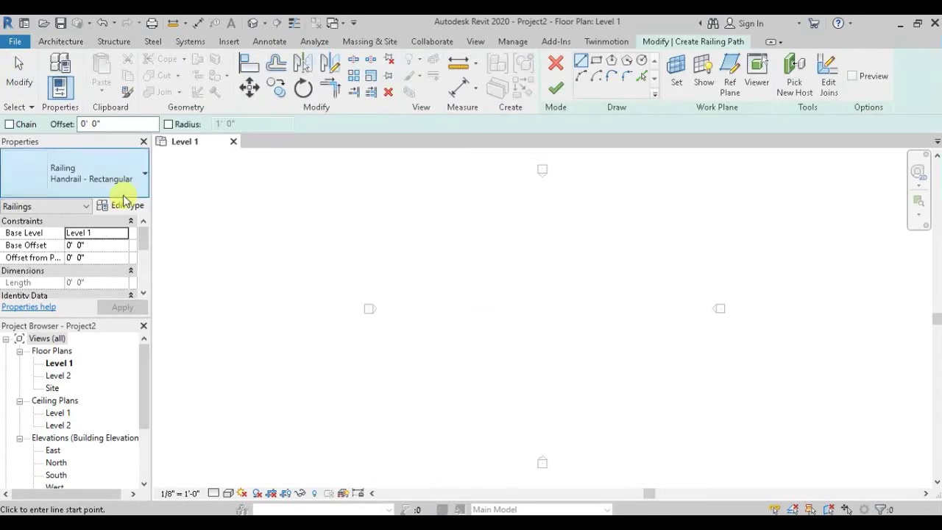
click(127, 205)
click(866, 112)
text(1)
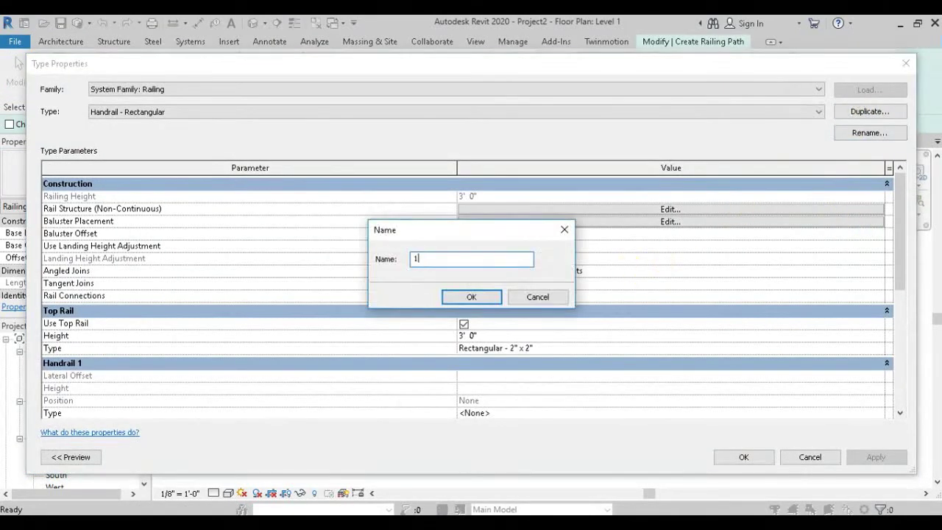
click(484, 300)
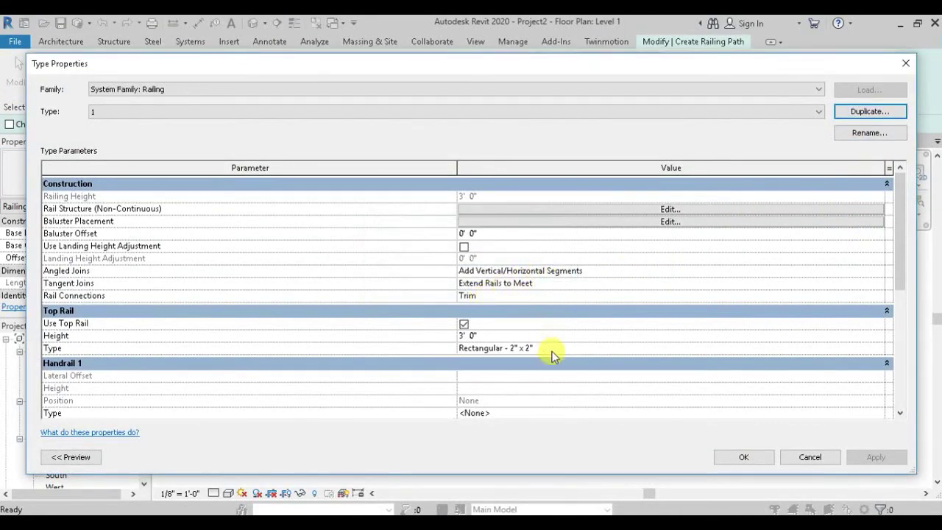
click(745, 458)
click(555, 64)
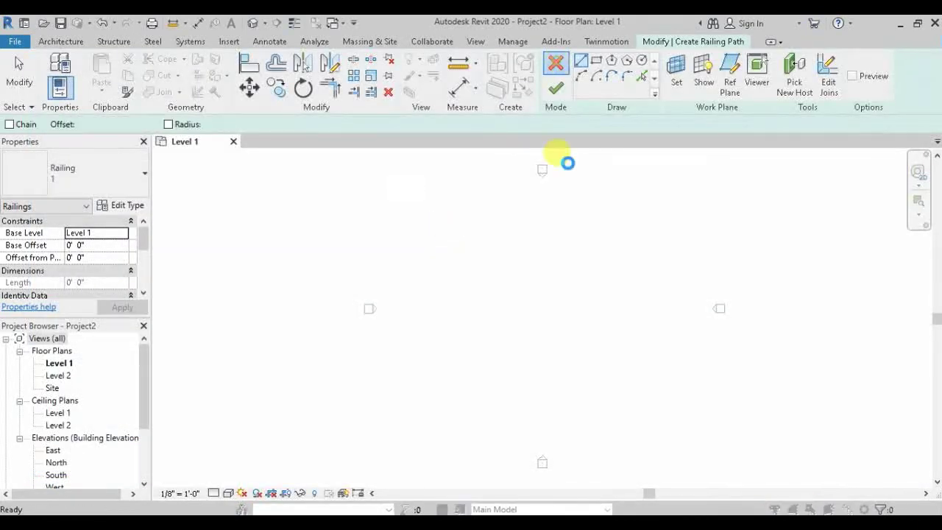
click(505, 282)
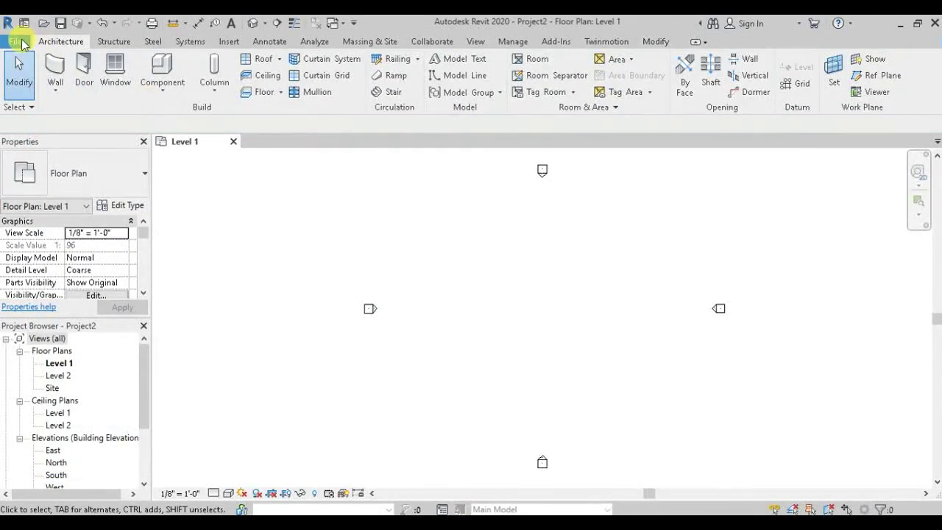
click(17, 42)
mouse_move(47, 130)
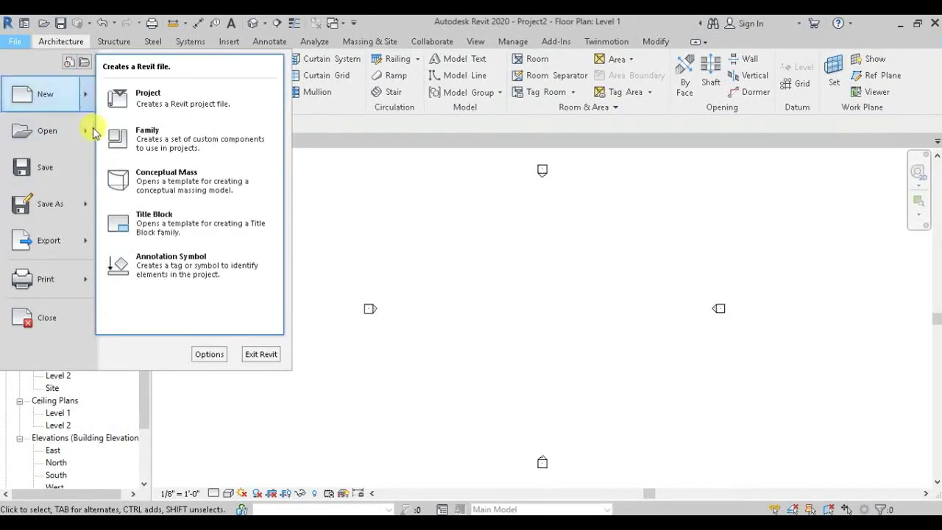
click(151, 134)
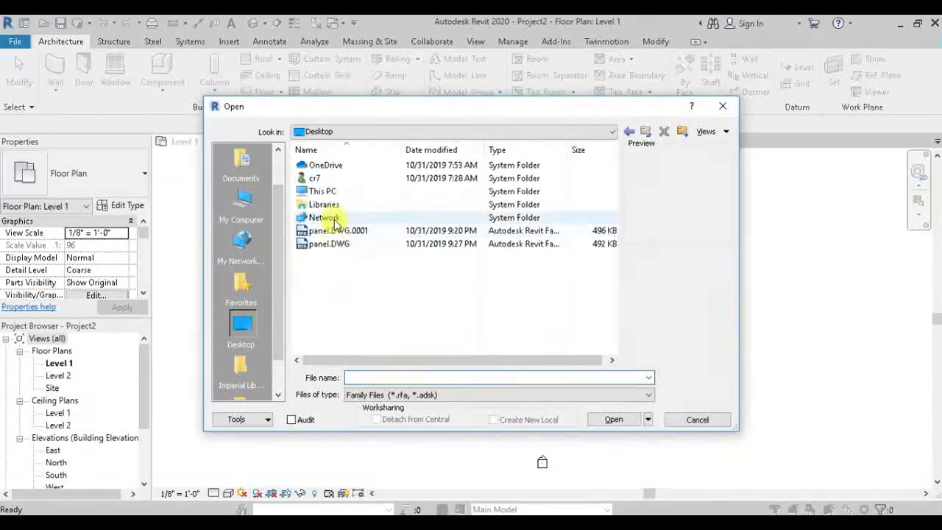
double_click(326, 188)
scroll(379, 320, down, 1)
double_click(324, 308)
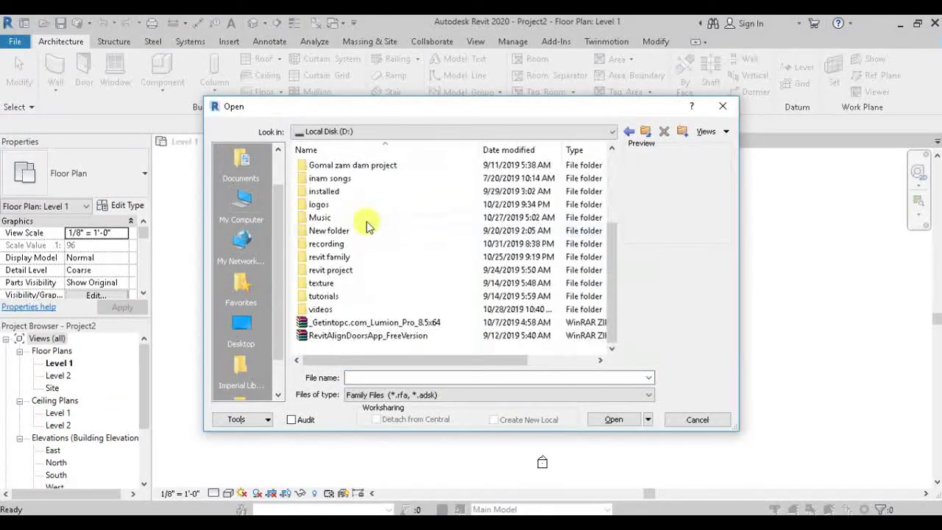
double_click(329, 257)
scroll(335, 230, down, 3)
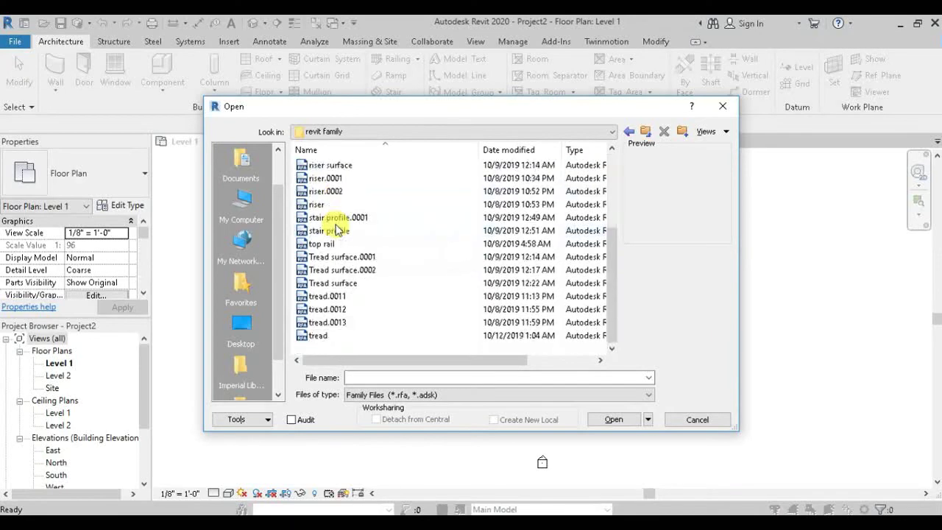
click(321, 244)
click(616, 421)
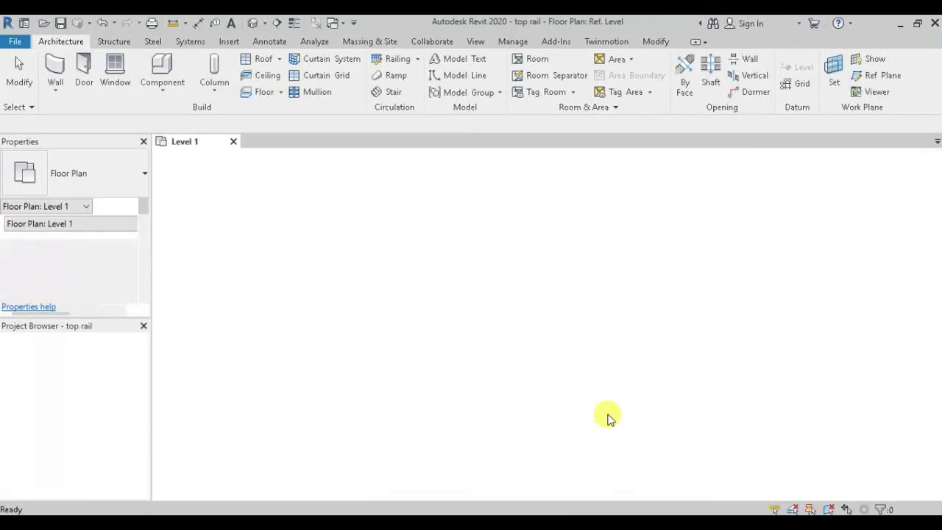
click(633, 88)
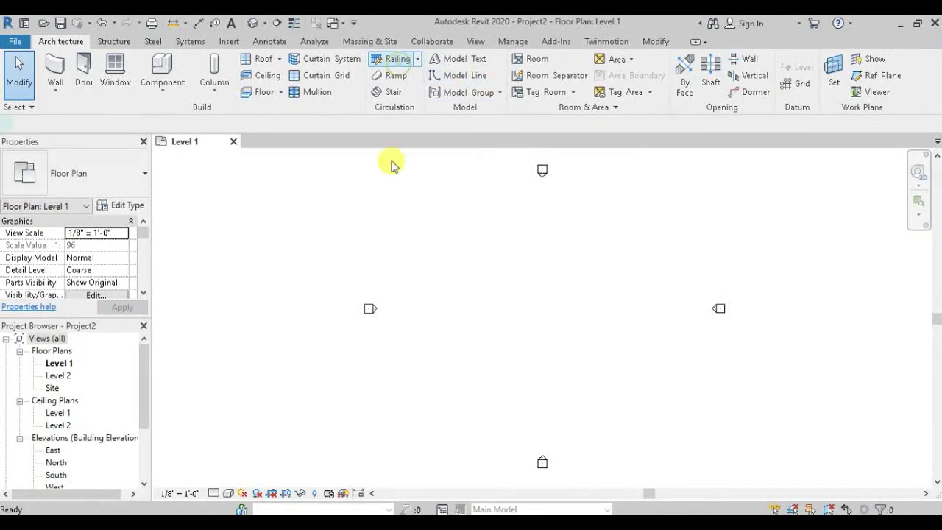
Step: Duplicate Handrail - Rectangular as railing type '1' with Gooseneck top rail transitions
click(397, 59)
click(127, 205)
click(870, 111)
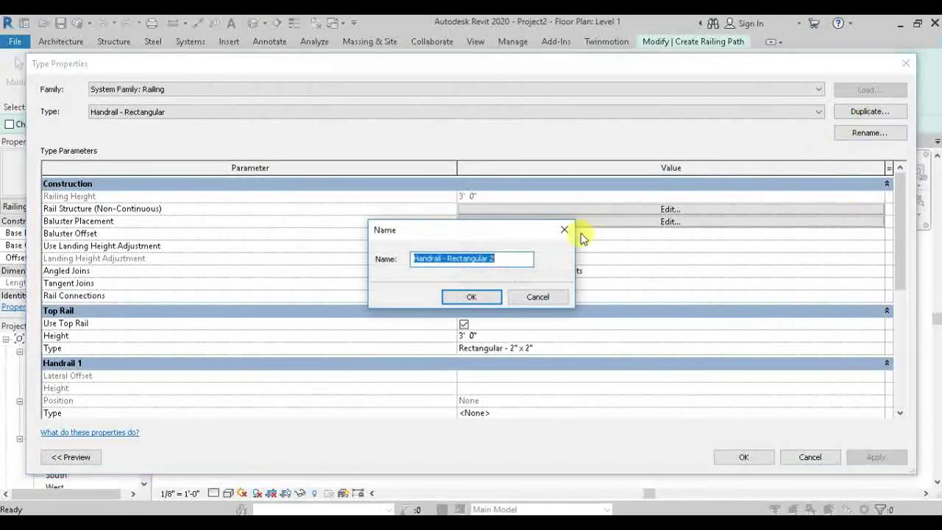
text(1)
click(489, 300)
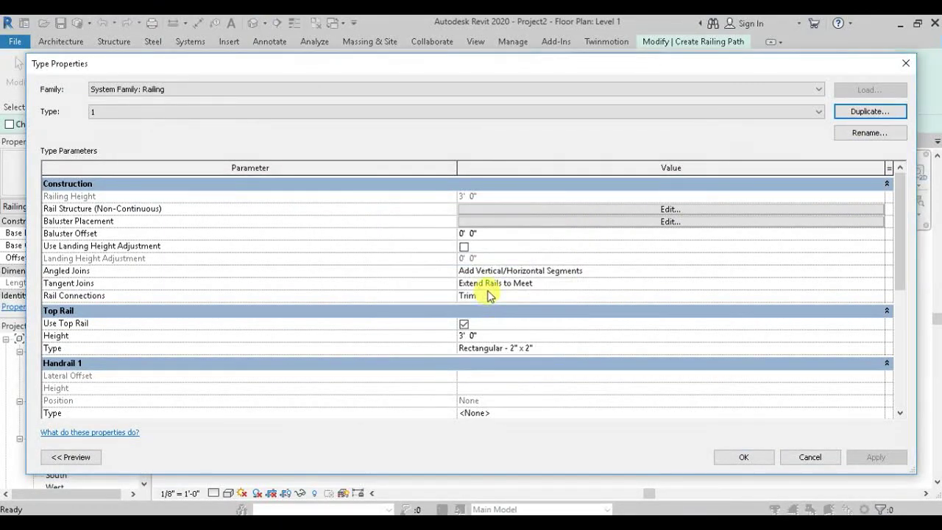
click(869, 351)
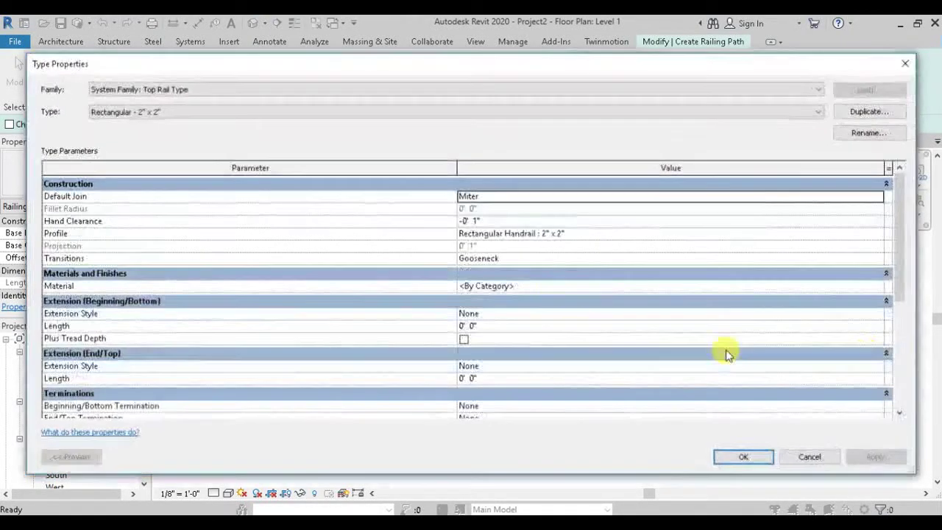
click(876, 234)
click(562, 298)
click(744, 457)
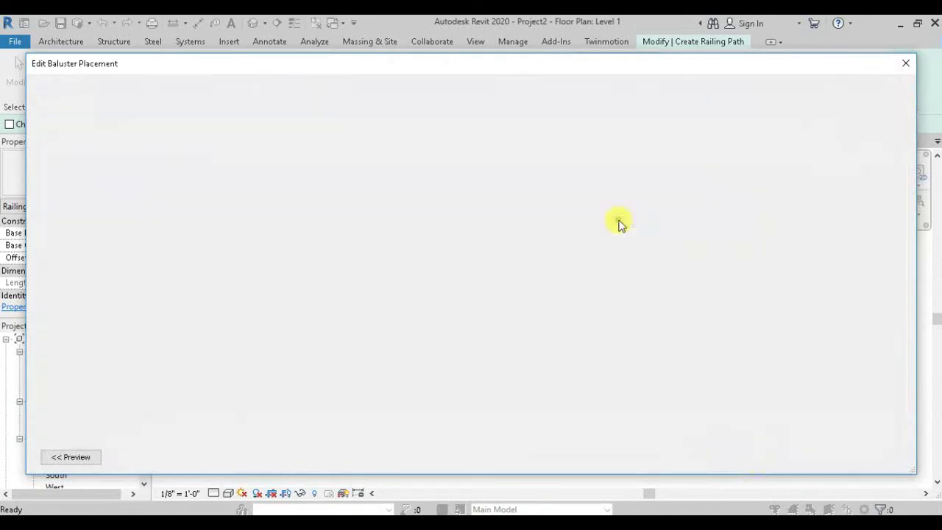
Step: Use panel.DWG as the regular baluster, with the pattern spread to fit
click(221, 152)
scroll(250, 207, down, 2)
click(250, 216)
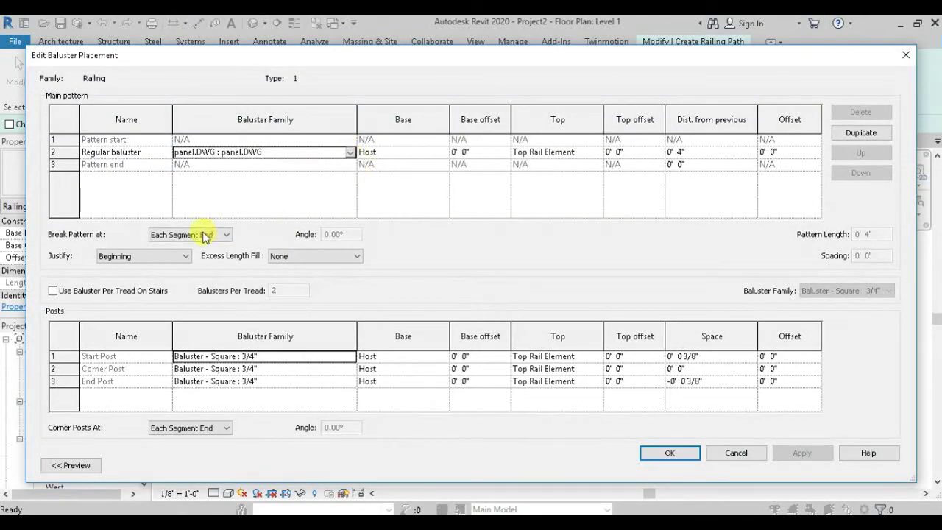
click(143, 256)
Step: Assign panel.DWG to the corner, start and end posts and confirm baluster placement
click(140, 297)
click(351, 369)
scroll(250, 427, down, 2)
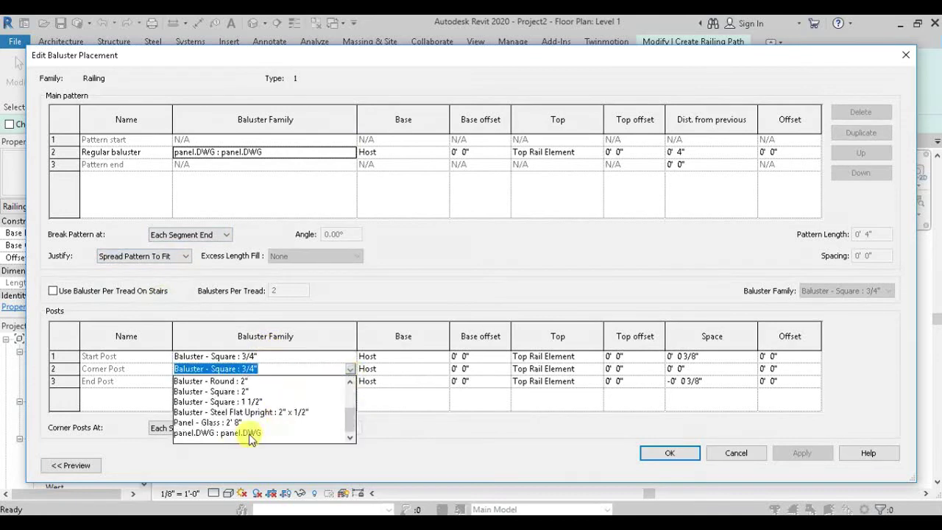
click(251, 434)
click(348, 356)
scroll(288, 400, down, 2)
click(250, 420)
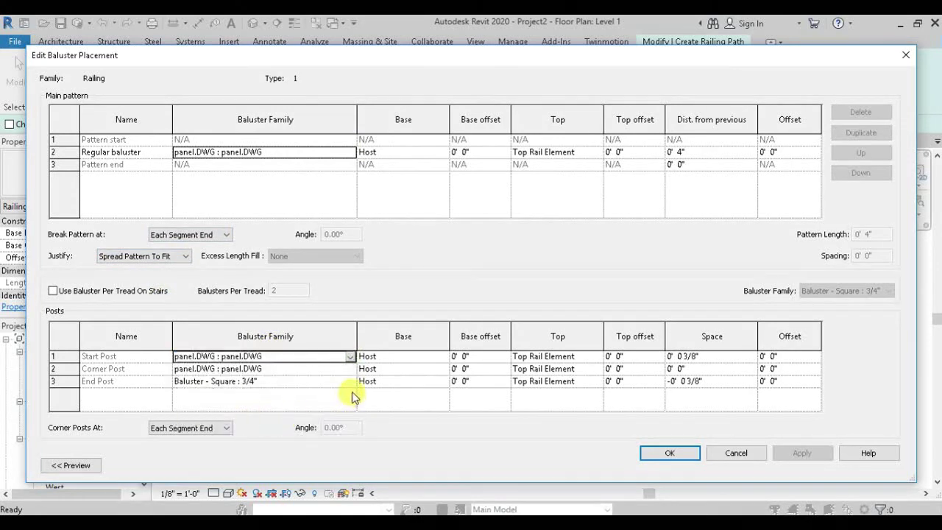
click(351, 381)
scroll(290, 431, down, 2)
click(257, 446)
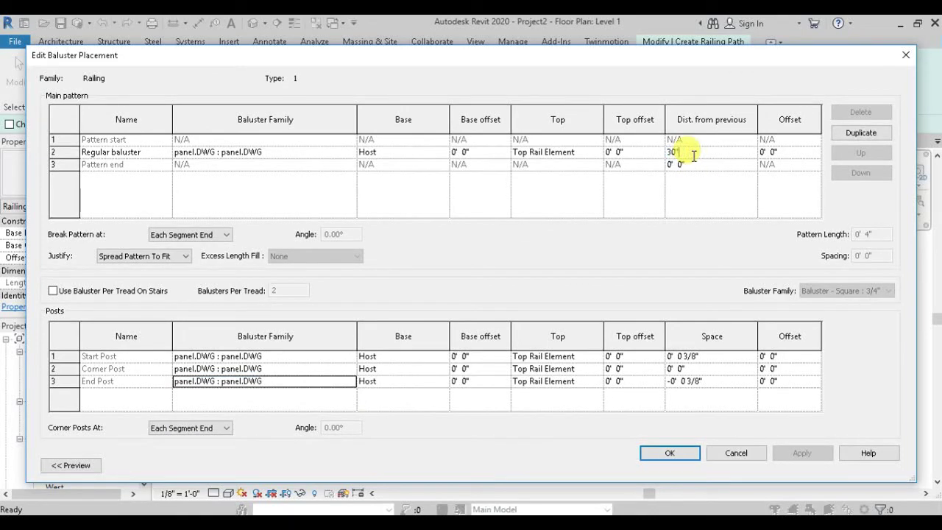
click(667, 455)
Step: Finish the railing settings, then open the stair run for sketch editing
click(741, 457)
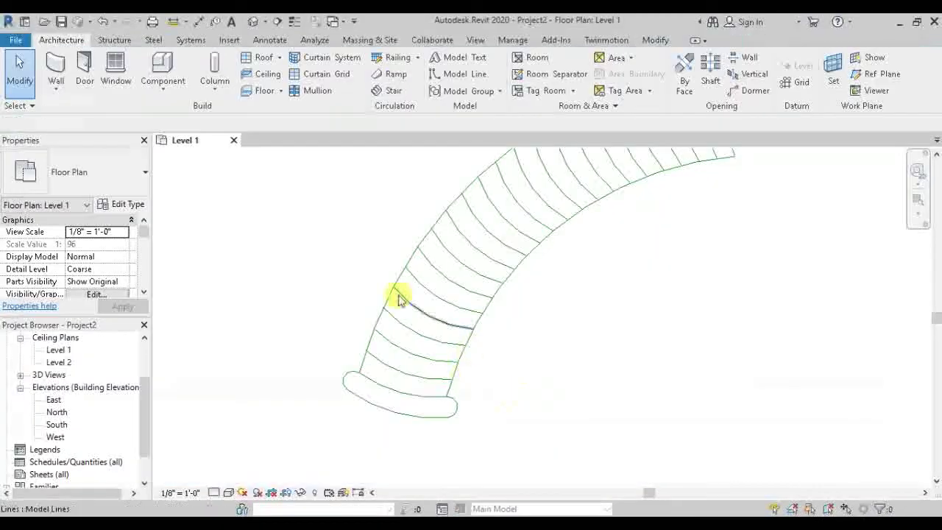
scroll(396, 295, down, 2)
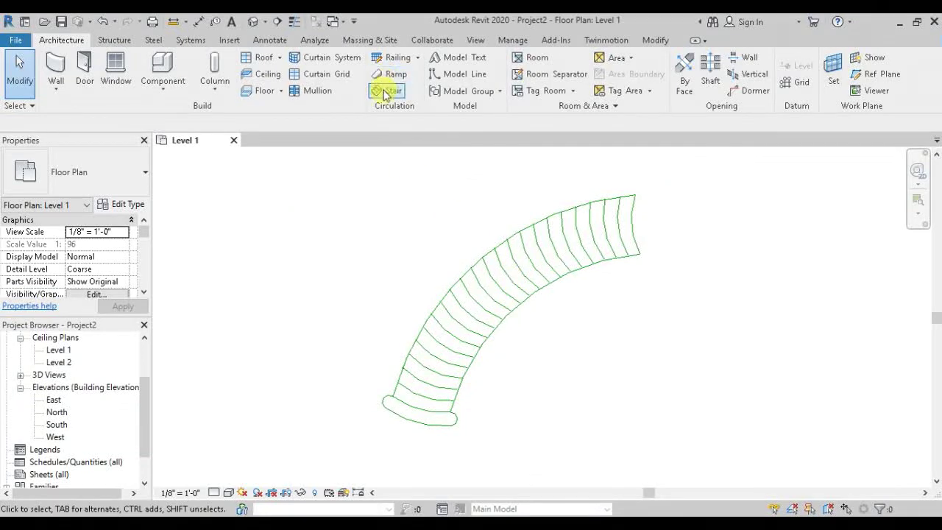
double_click(538, 193)
click(549, 210)
click(610, 77)
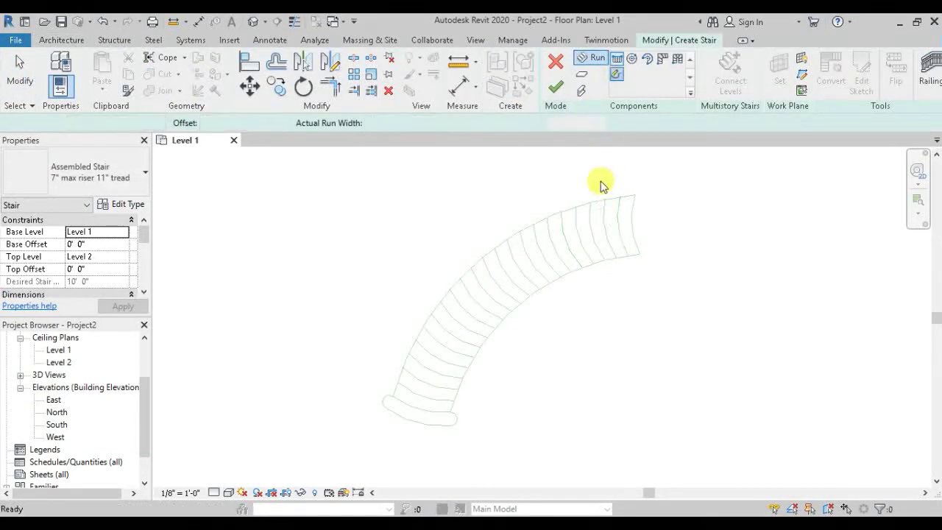
Step: Pick the inner and outer arcs as the run's boundary lines
click(698, 75)
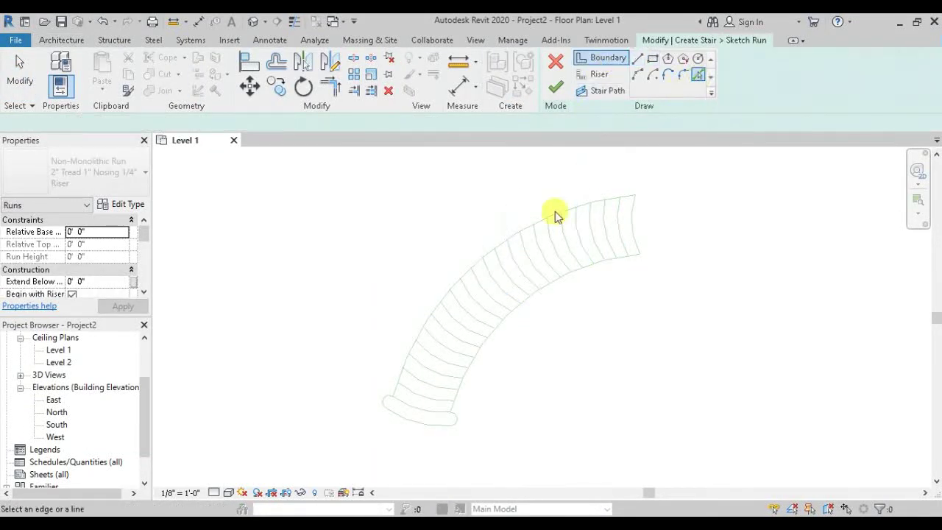
click(500, 243)
scroll(390, 397, up, 2)
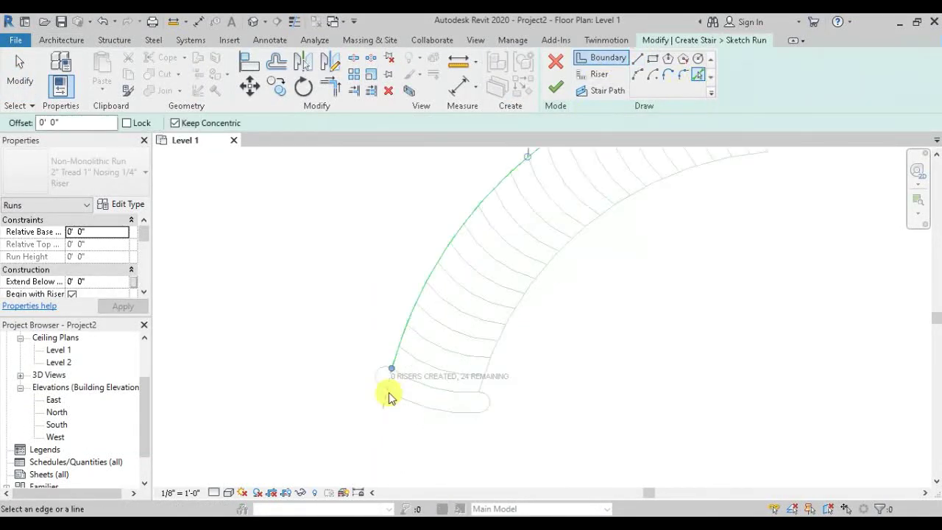
click(490, 374)
Step: Pick the riser lines along the curved run from bottom to top
click(603, 77)
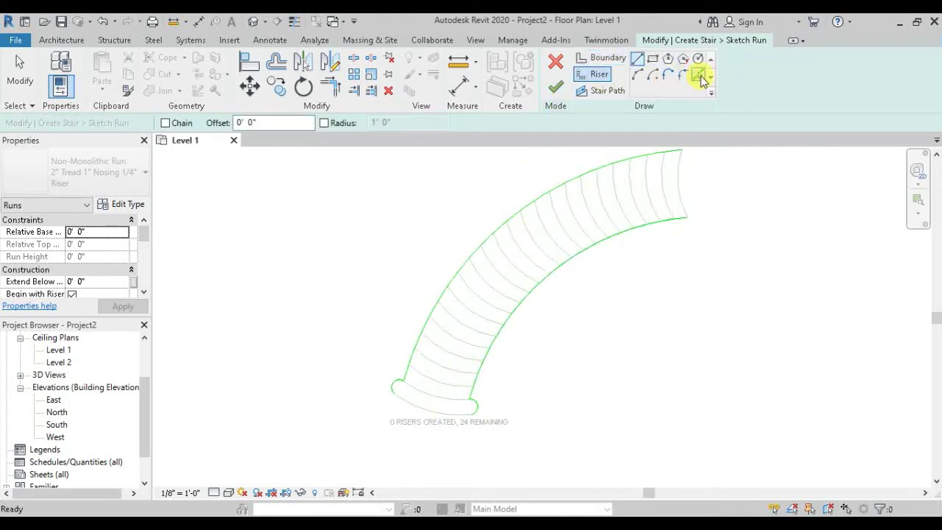
click(440, 379)
click(446, 368)
click(458, 357)
click(469, 345)
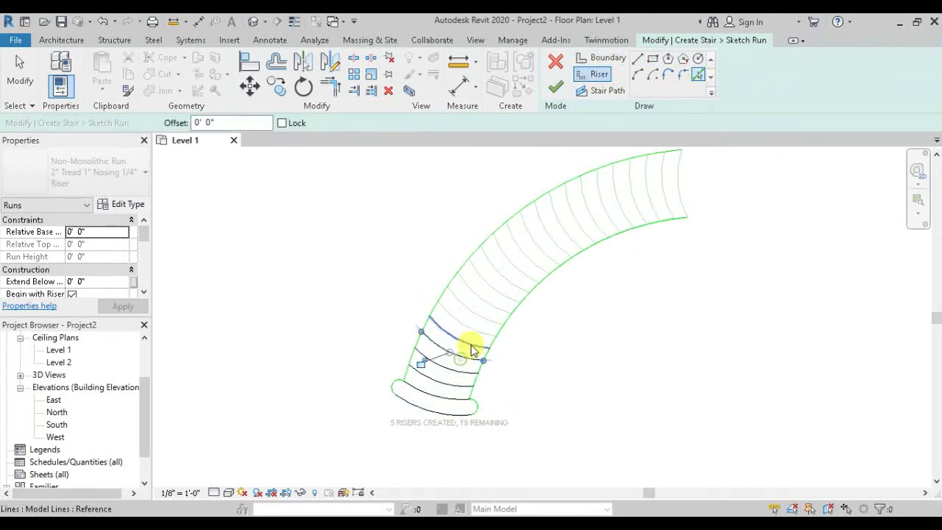
click(463, 330)
click(480, 317)
click(522, 276)
click(527, 263)
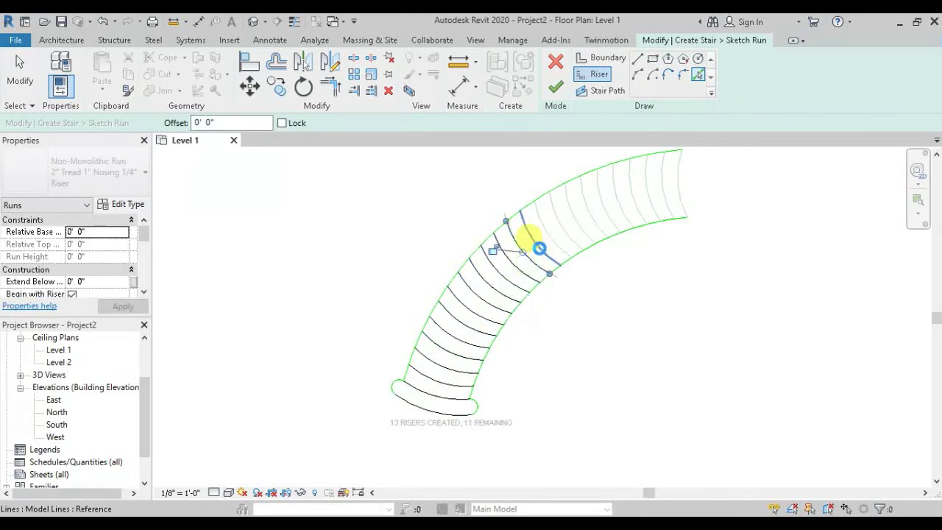
click(539, 247)
click(552, 240)
click(593, 212)
click(600, 212)
click(606, 211)
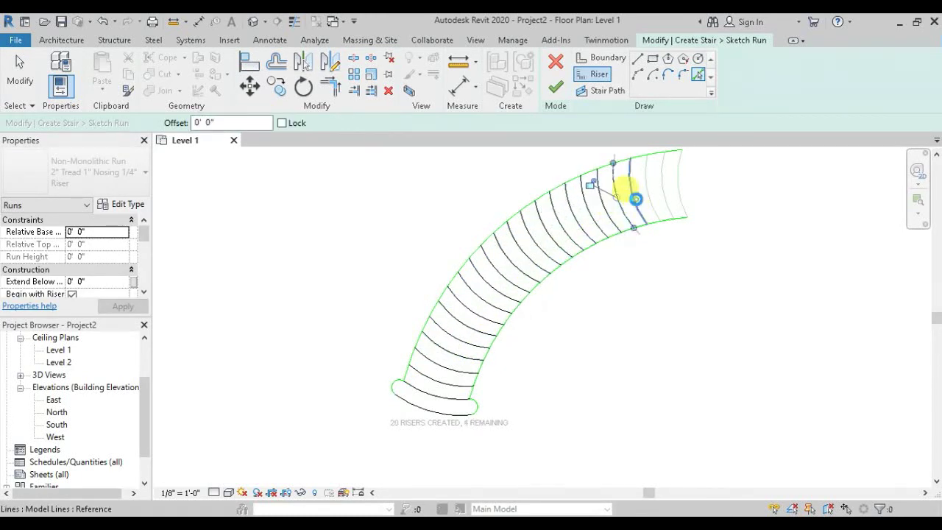
click(664, 179)
Step: Draw the stair path as an arc from the top riser to the bottom riser
click(604, 91)
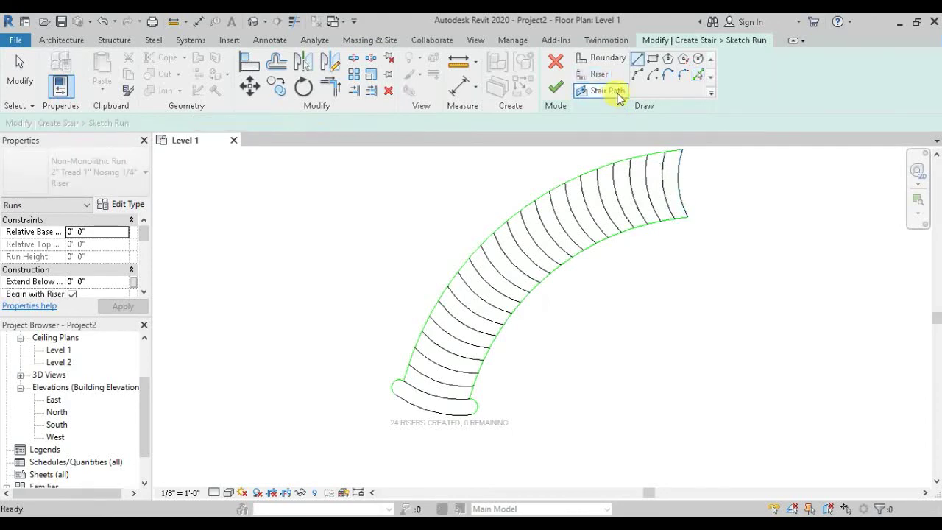
click(674, 177)
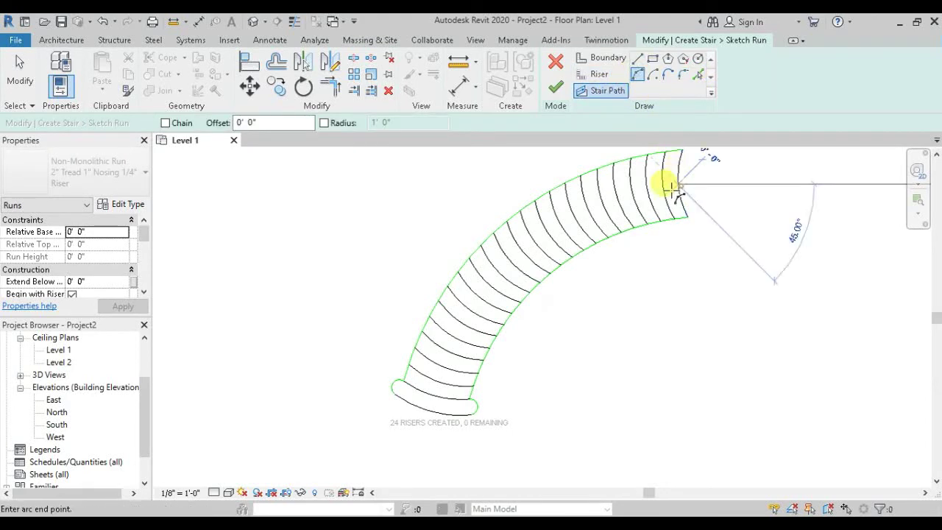
click(420, 404)
click(491, 276)
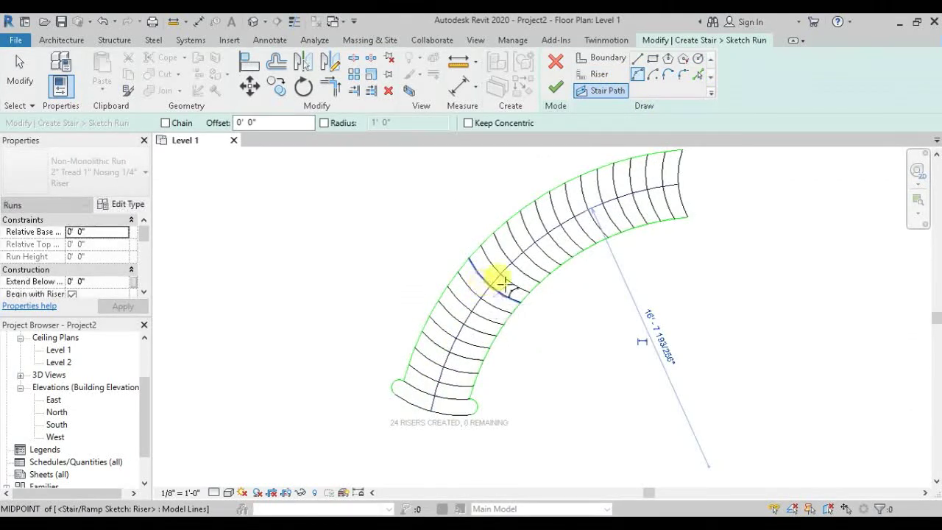
Step: Finish the run sketch and the stair edit
click(528, 292)
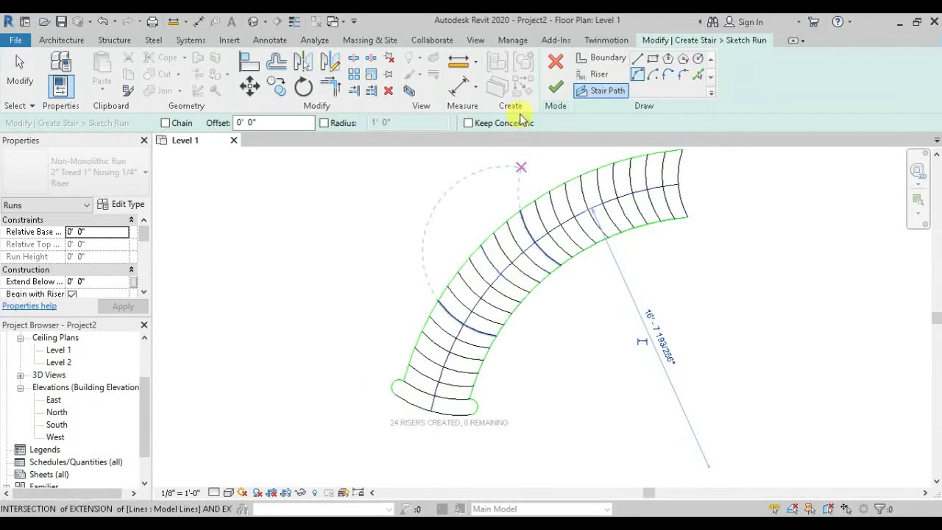
click(556, 87)
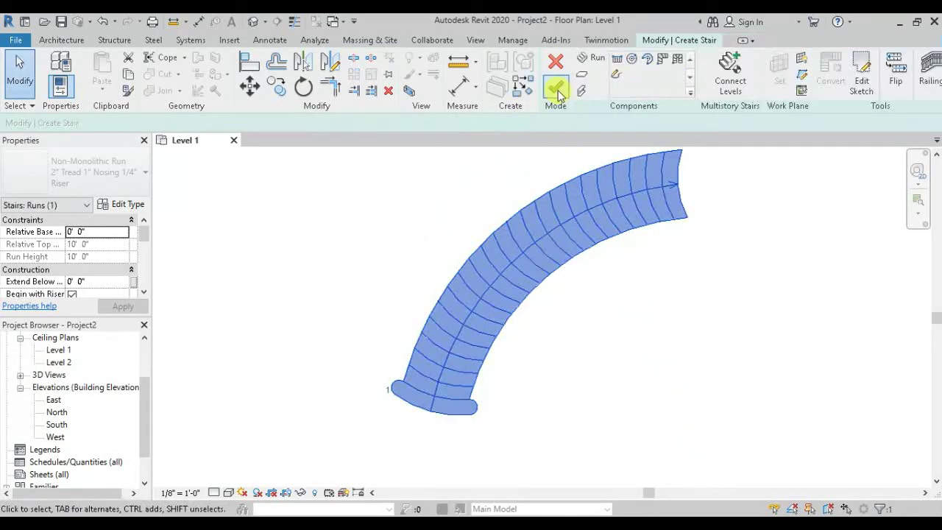
click(556, 86)
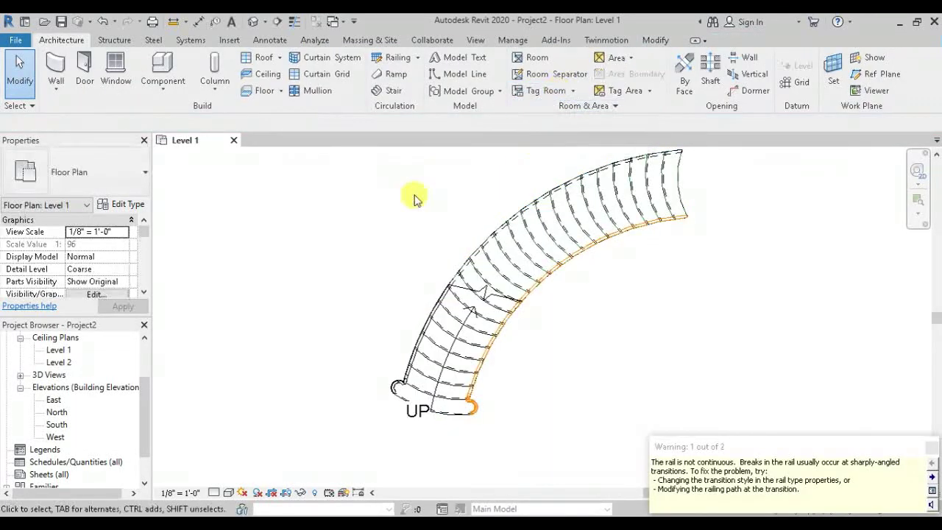
Step: Dismiss the rail continuity warning and switch to the default 3D view
click(933, 447)
click(252, 22)
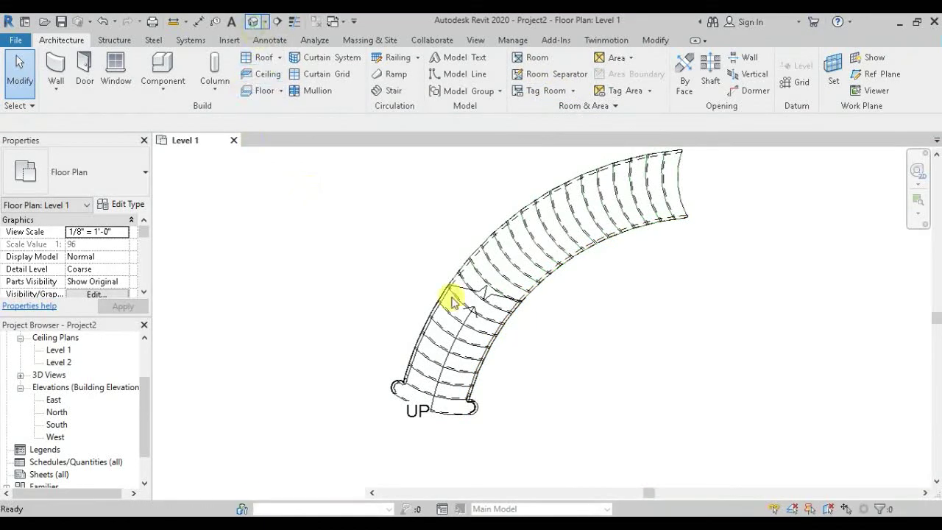
scroll(474, 327, up, 5)
scroll(452, 305, up, 2)
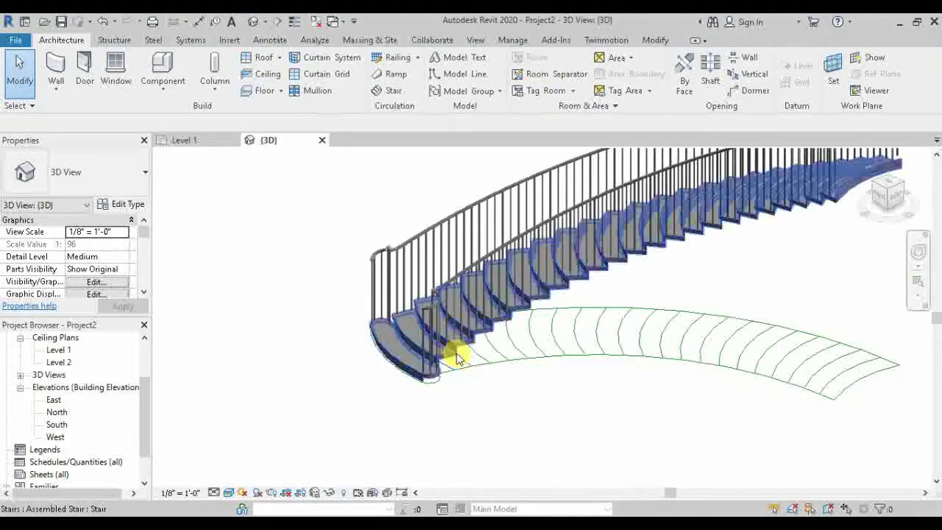
scroll(442, 304, up, 2)
Step: Change the outer railing's type to Railing 1
click(438, 298)
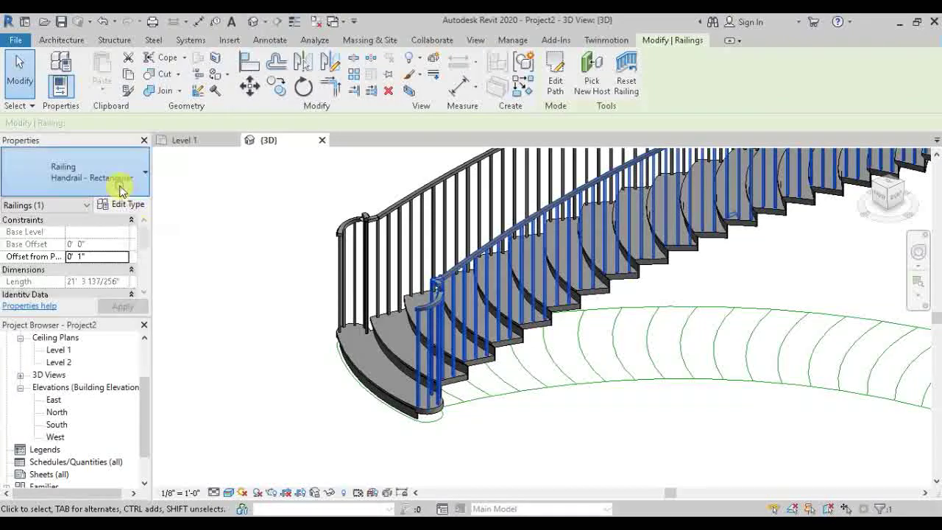
click(125, 176)
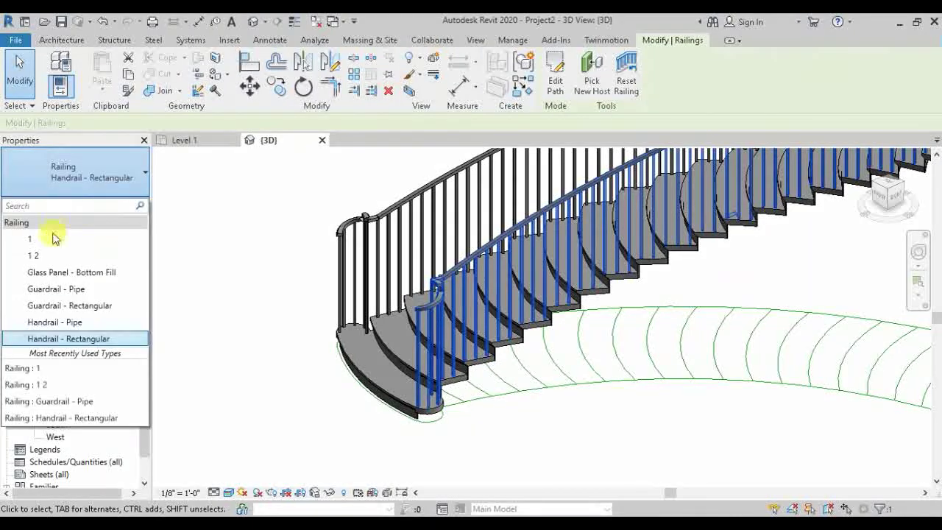
click(385, 227)
click(126, 187)
click(74, 234)
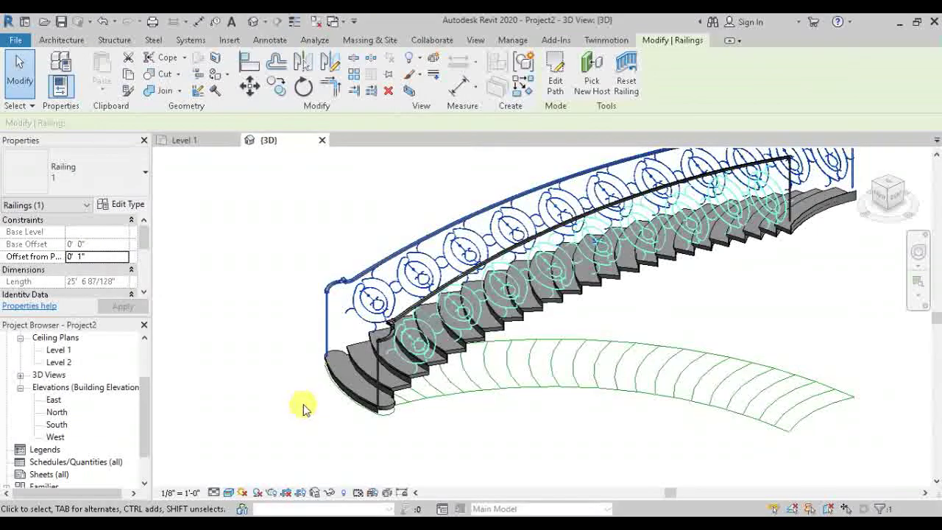
Step: Orbit the 3D view and zoom in on the bottom of the stair
scroll(319, 416, down, 1)
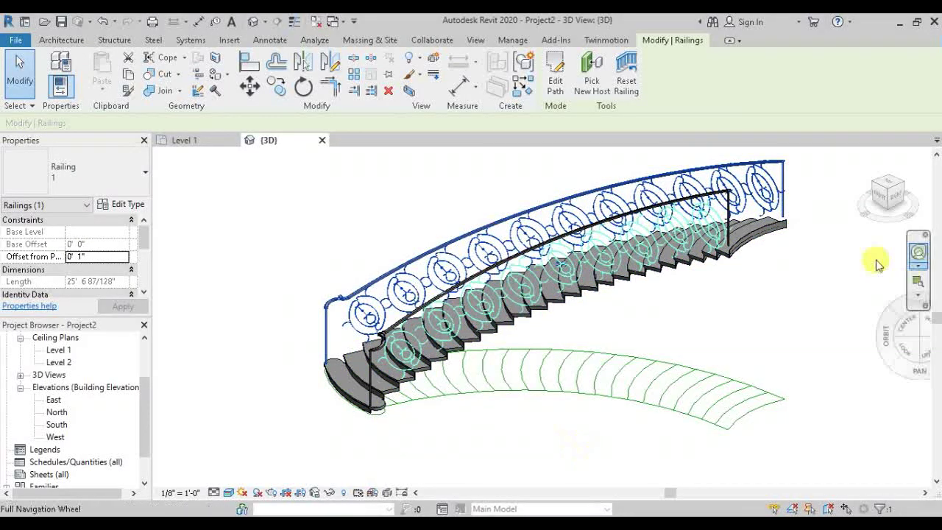
click(919, 253)
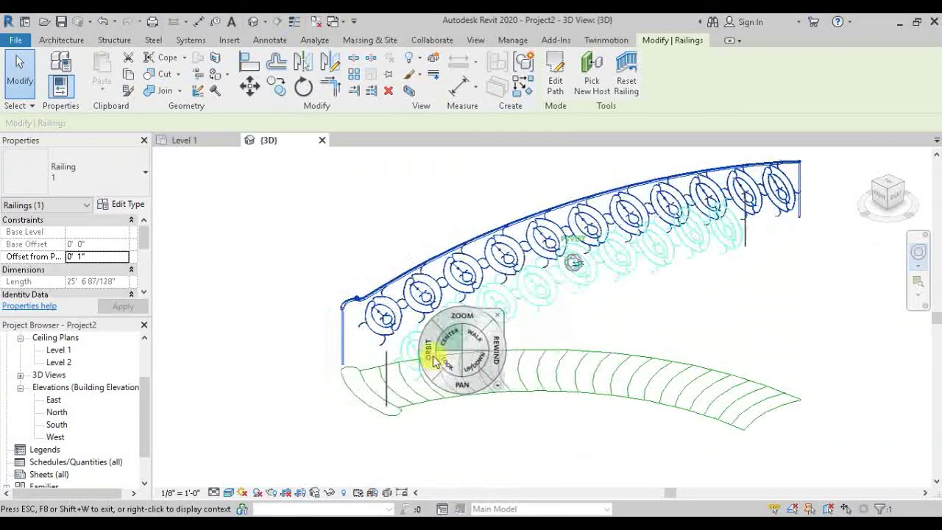
mouse_move(451, 339)
mouse_down()
mouse_move(598, 350)
mouse_move(536, 441)
mouse_up()
click(464, 366)
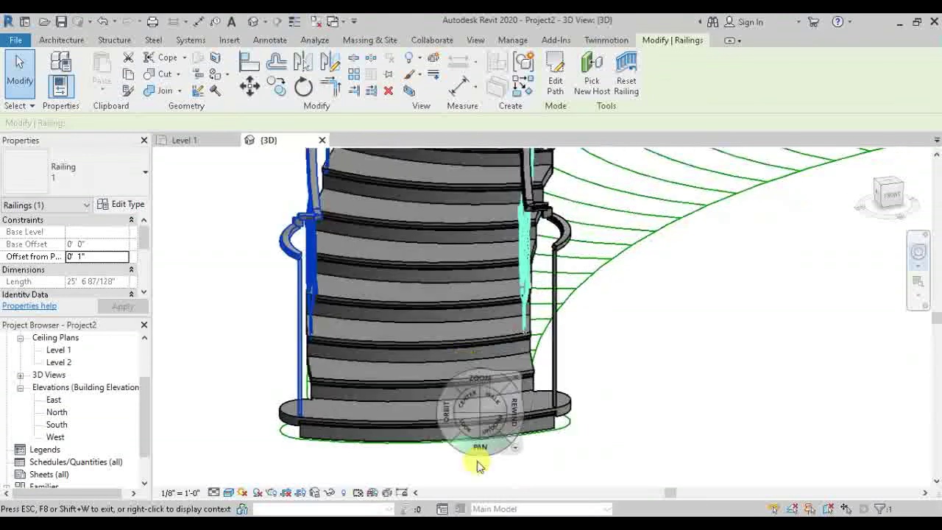